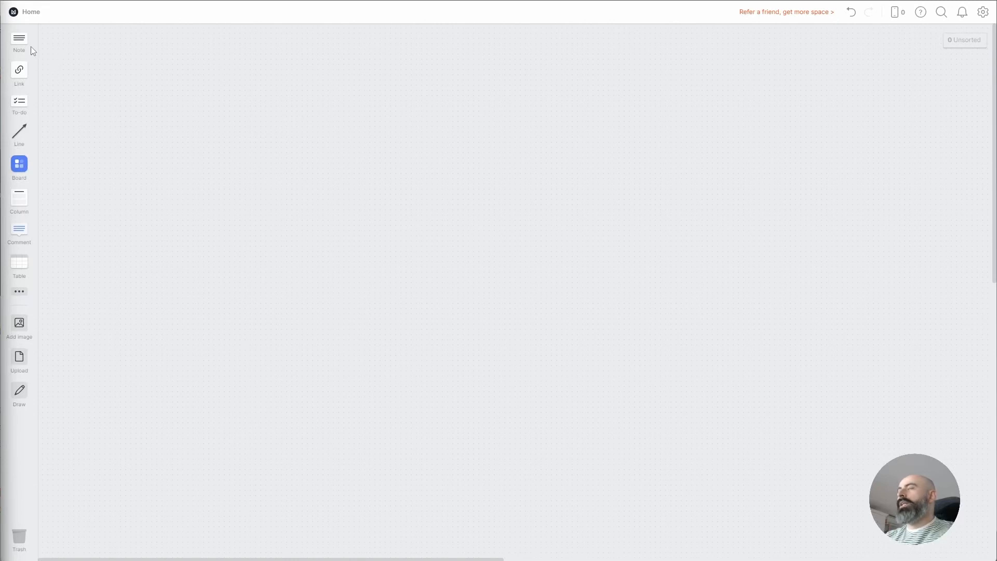
Place three empty notes side by side across the top of the Home board
drag(20, 40, 94, 69)
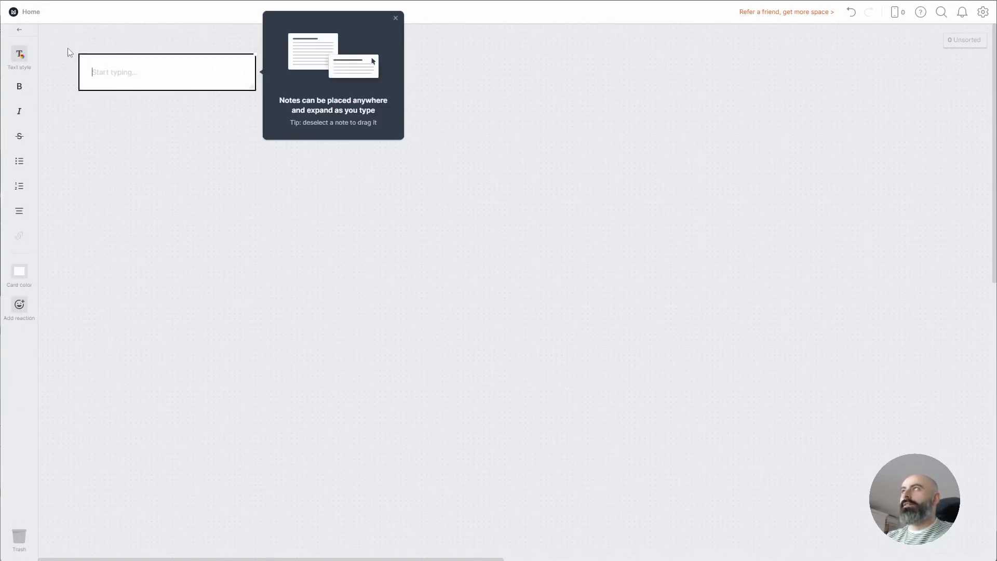
click(396, 19)
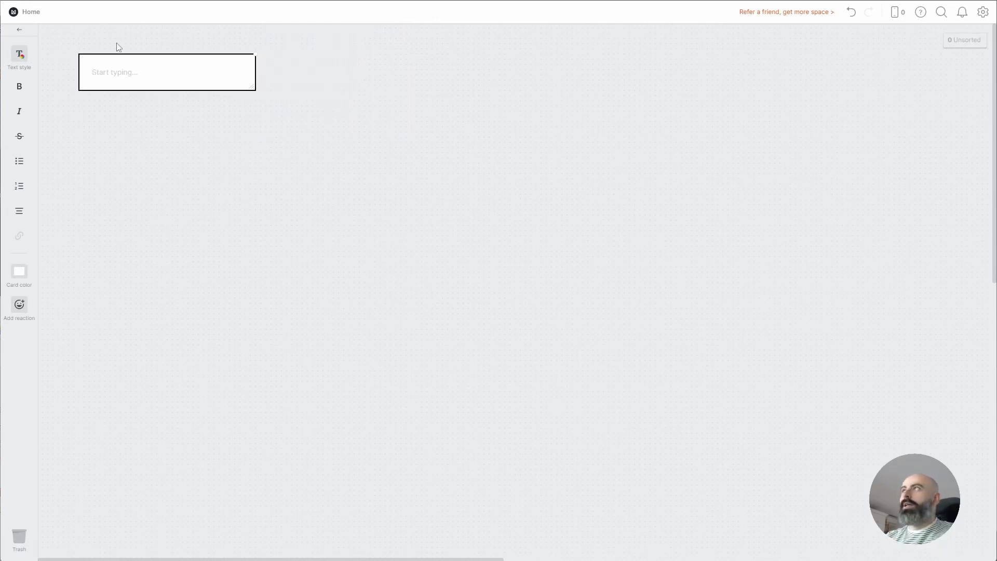
click(20, 31)
drag(27, 44, 329, 89)
click(332, 124)
drag(22, 40, 494, 74)
click(509, 104)
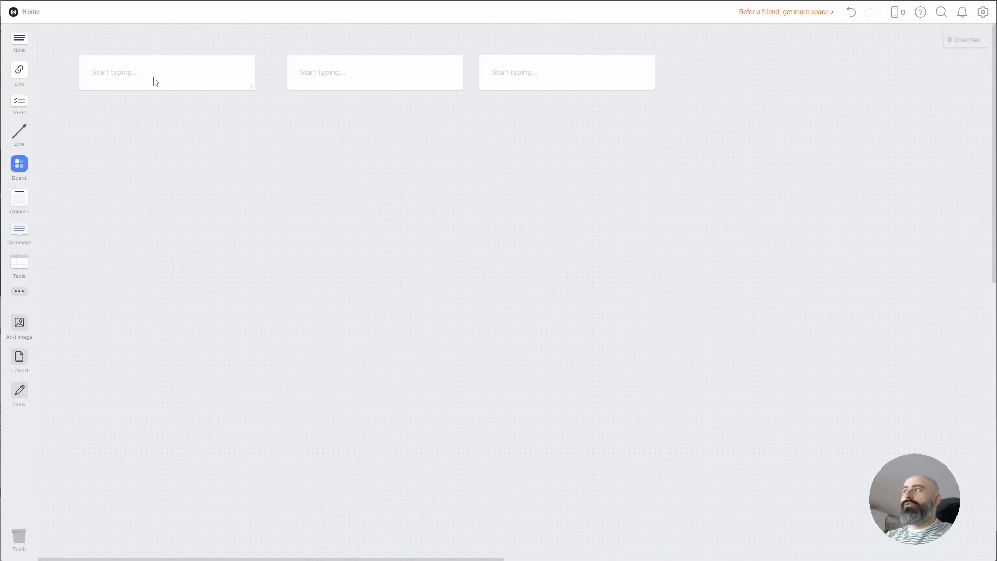
Add a fourth empty note below the row by double-clicking the canvas
double_click(187, 154)
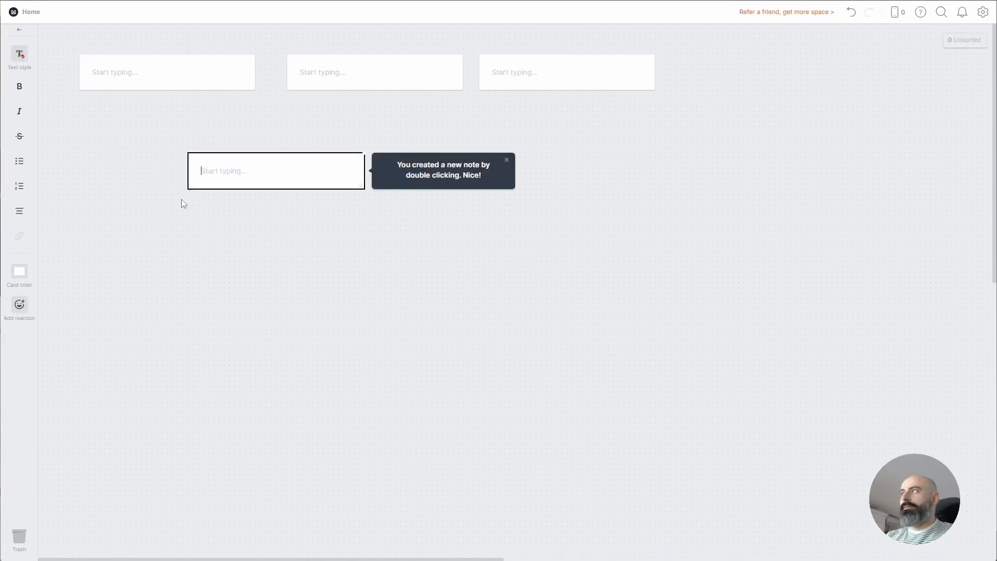
click(507, 160)
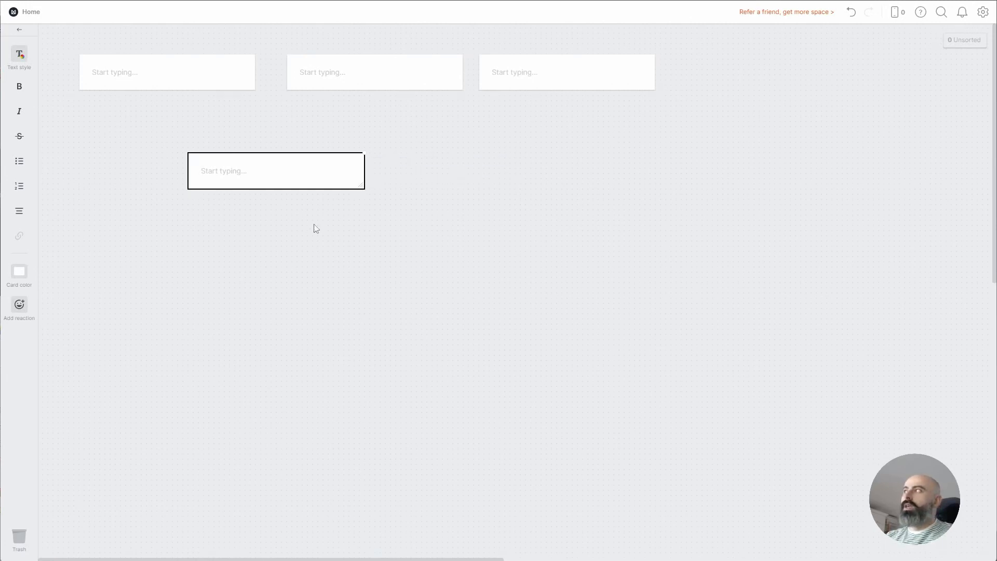
click(390, 209)
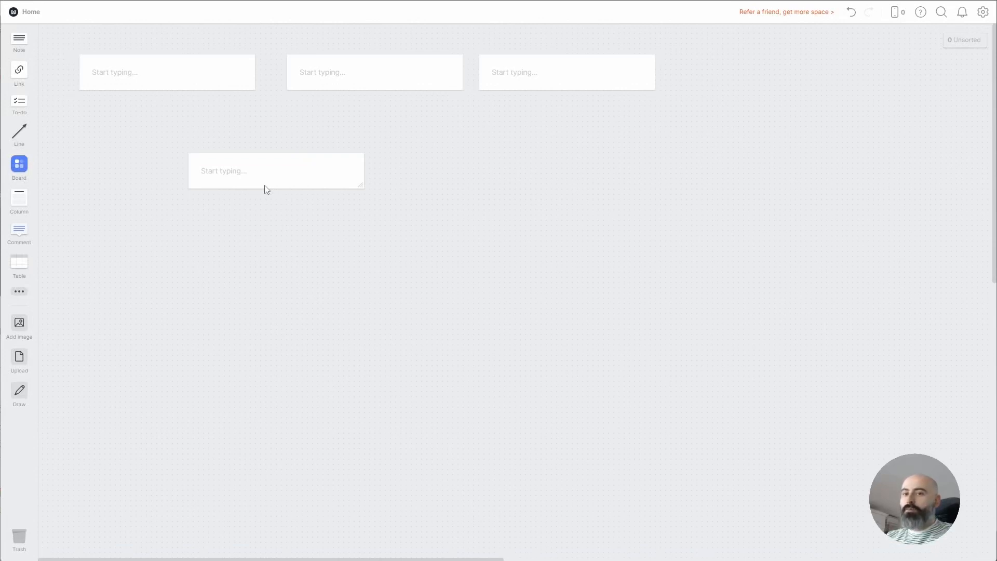
Duplicate the lower note, then delete the unwanted copy
drag(267, 182, 460, 183)
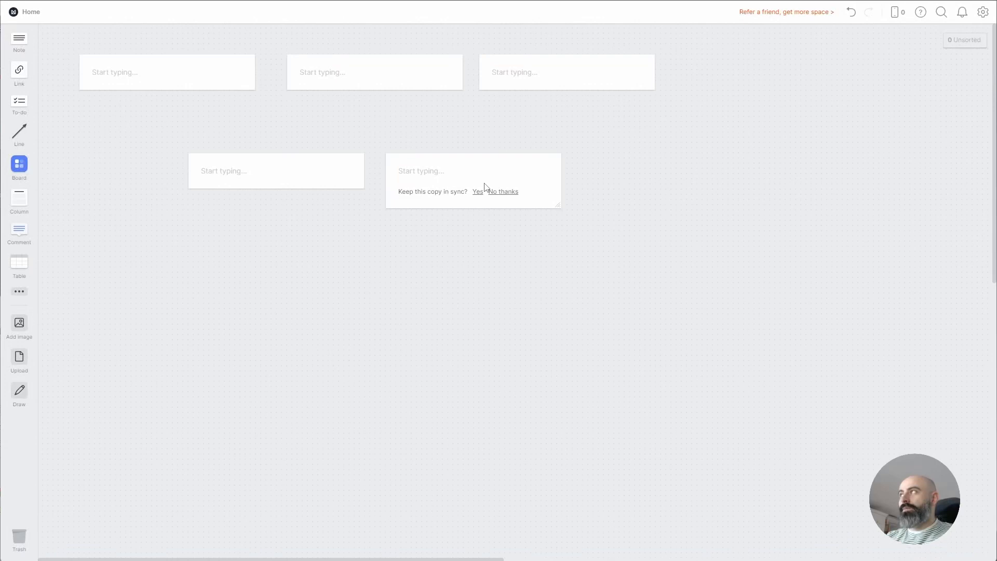
click(480, 208)
key(Delete)
Type 'Google Docs' into the lower note and drag a copy of it to the right
click(264, 173)
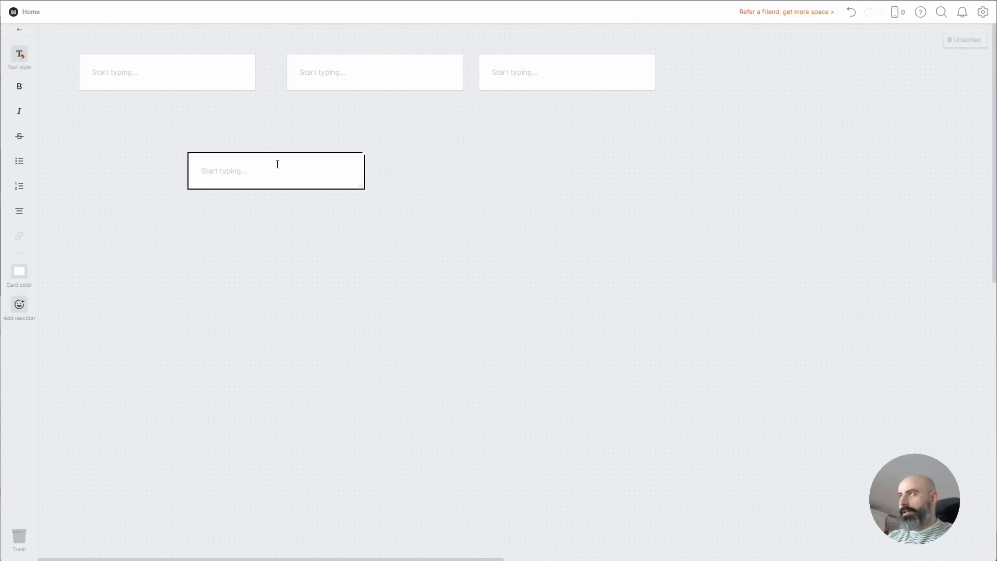
text(Google)
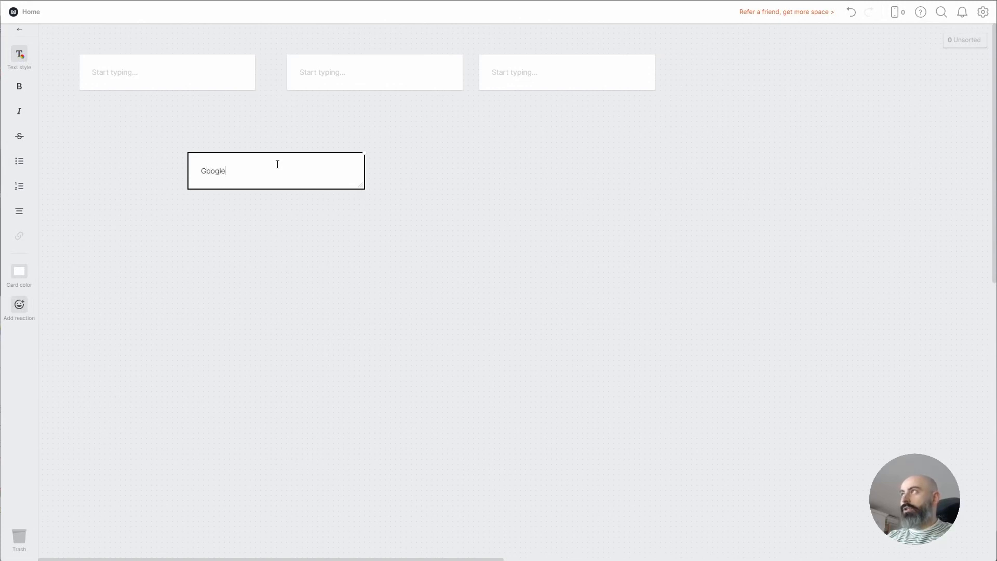
text( Docs)
click(425, 198)
drag(274, 177, 470, 182)
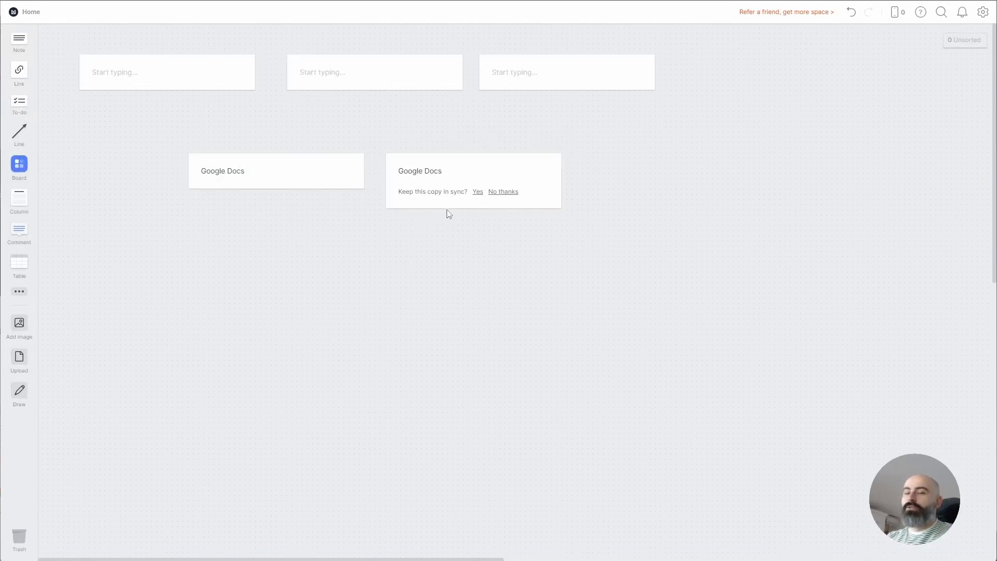
Keep the copy synced and add 'AirTable' and 'Zoom' lines under Google Docs
click(478, 193)
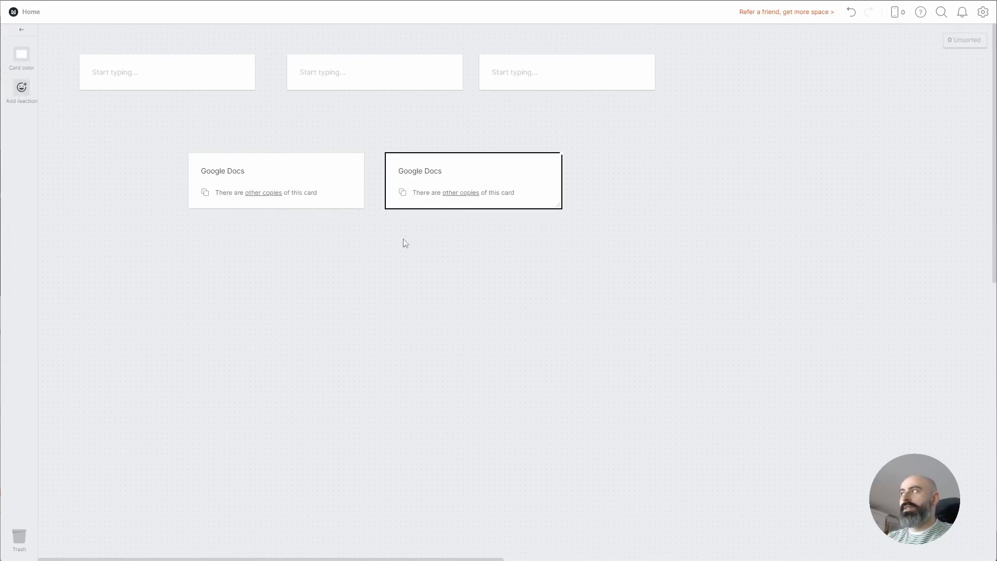
click(285, 171)
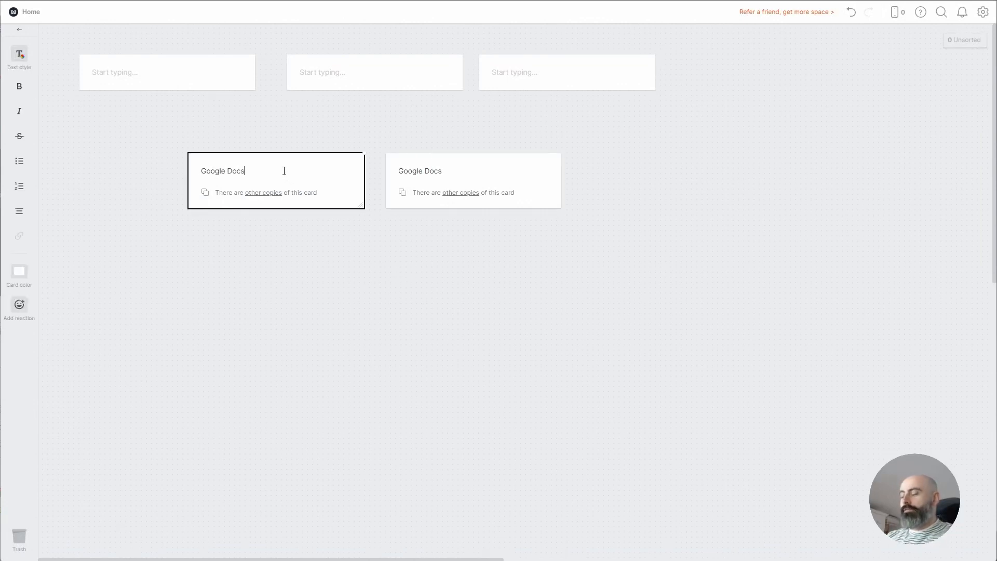
key(Return)
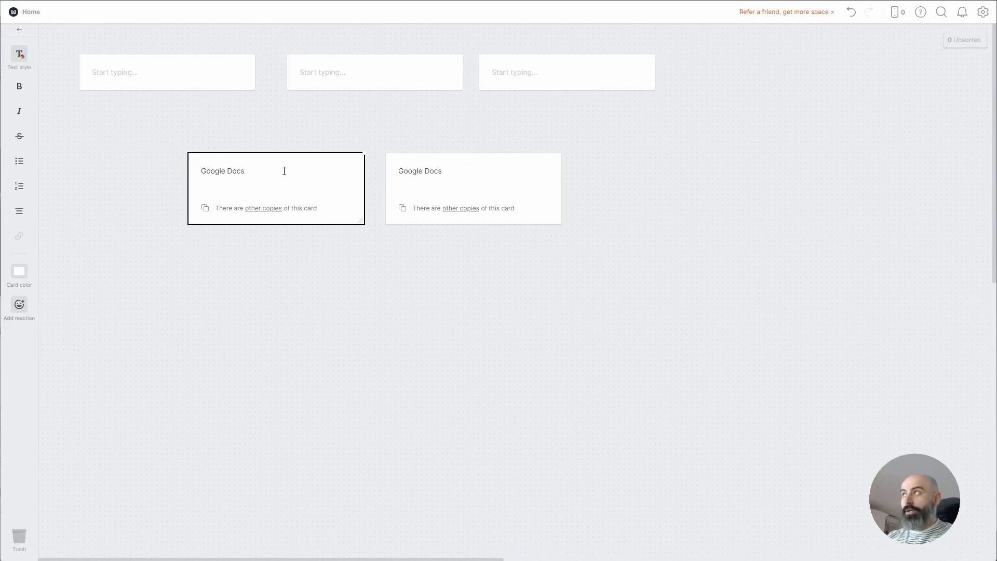
text(A)
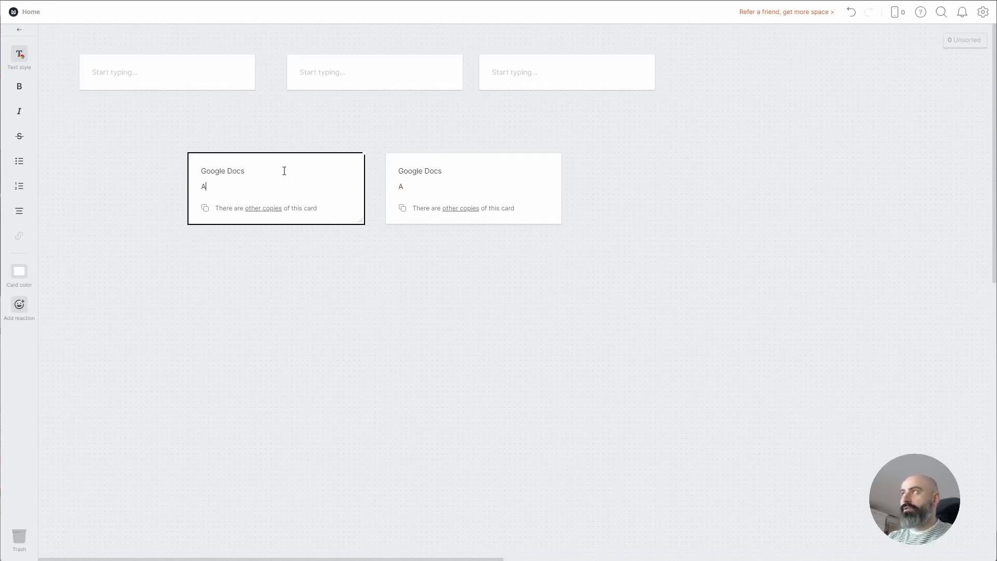
text(irtable)
key(Return)
text(zoom)
key(Return)
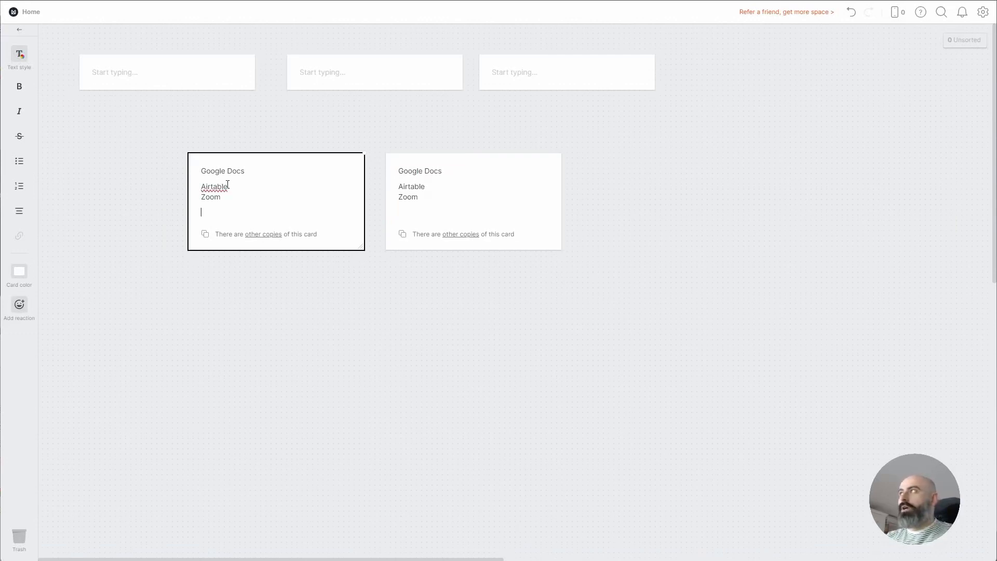
drag(213, 187, 211, 187)
text(T)
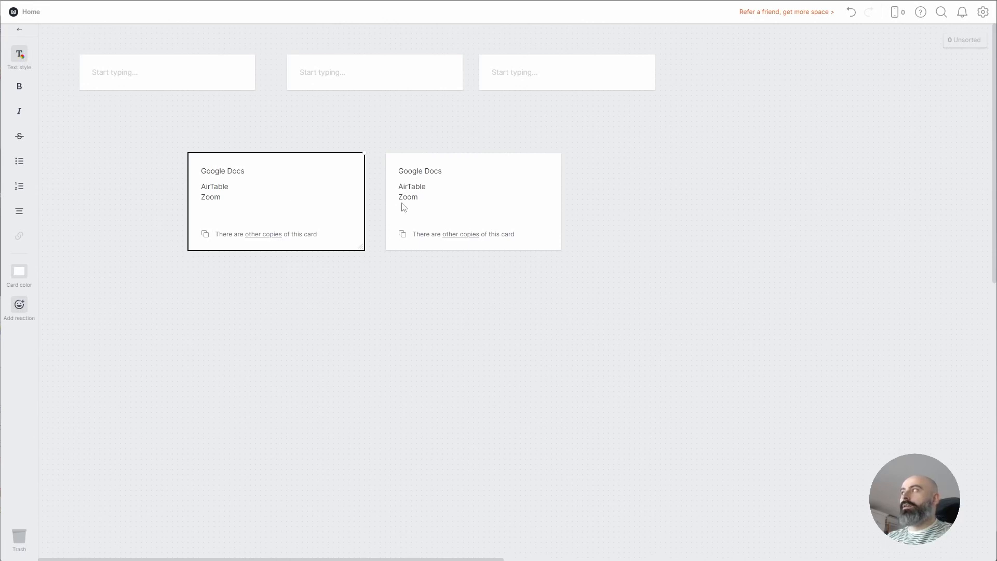
click(367, 205)
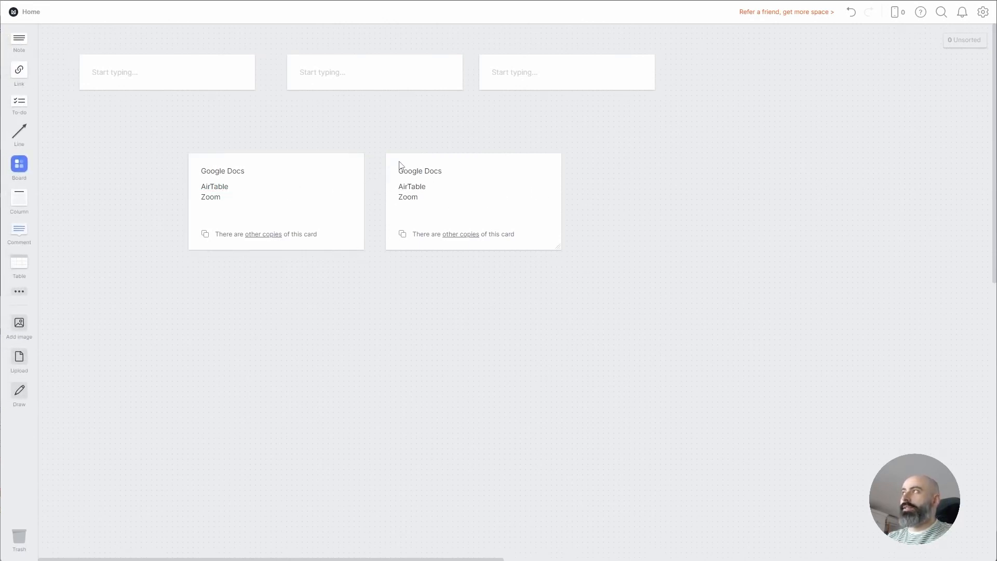
Move both Google Docs cards up-right and delete the three empty notes
drag(652, 183, 280, 248)
drag(345, 238, 668, 171)
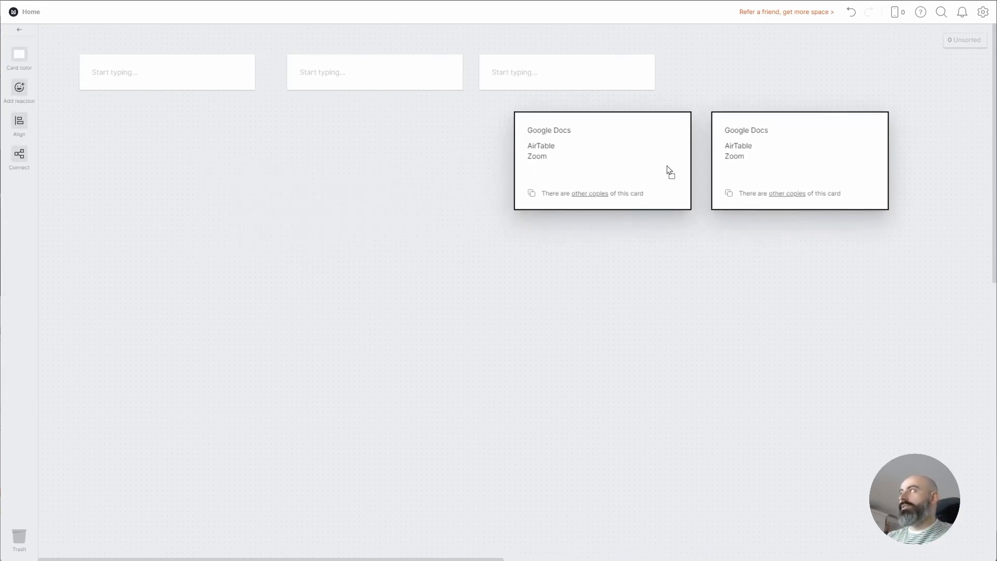
click(504, 114)
drag(503, 114, 186, 70)
key(Delete)
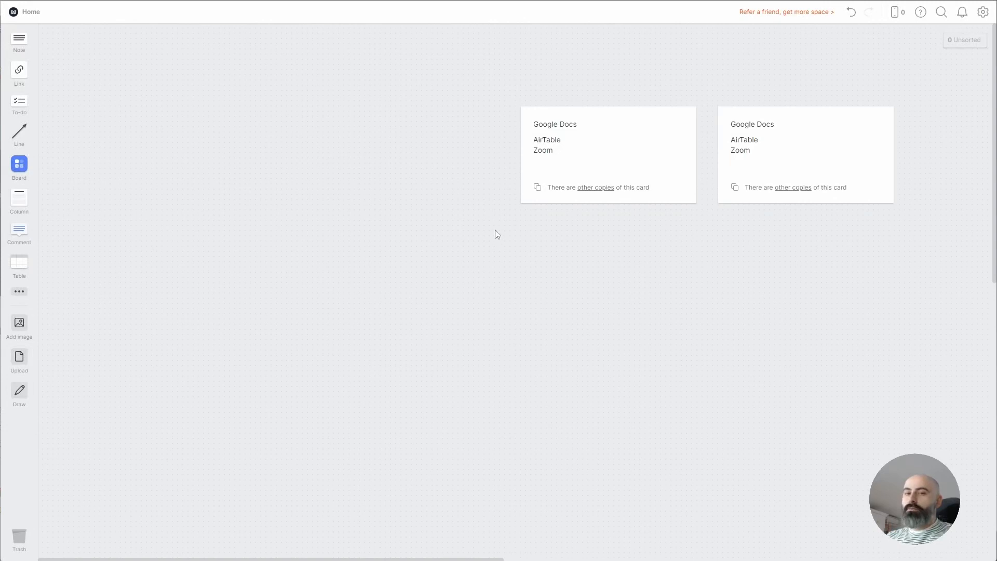
click(630, 136)
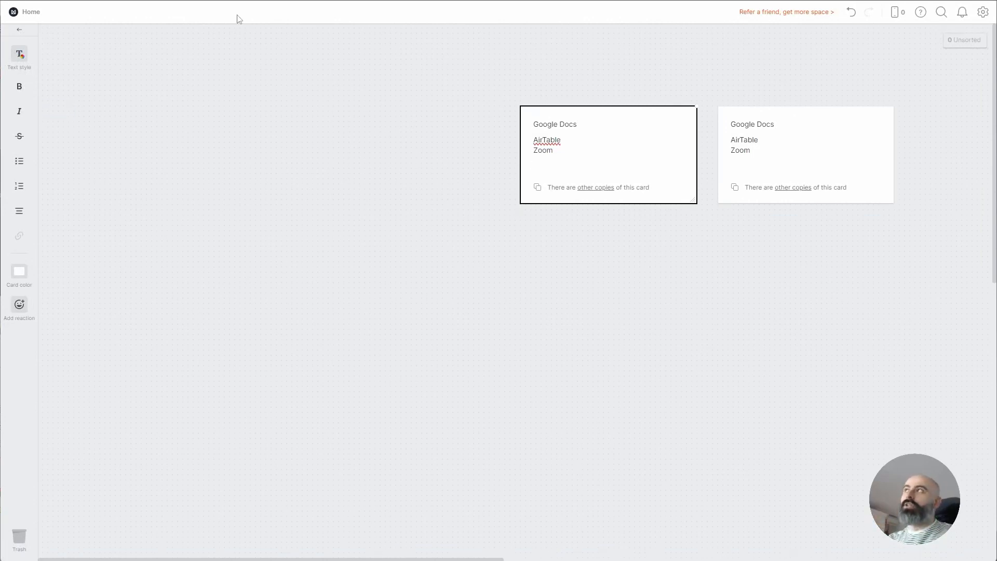
click(262, 160)
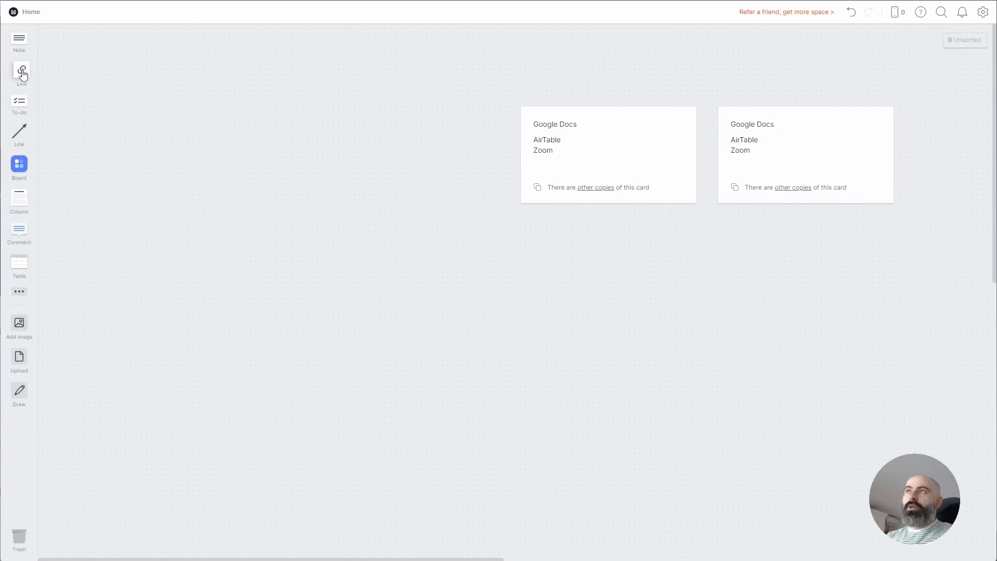
Add a link card for thefabsquad.com and move it up-left
drag(22, 73, 164, 124)
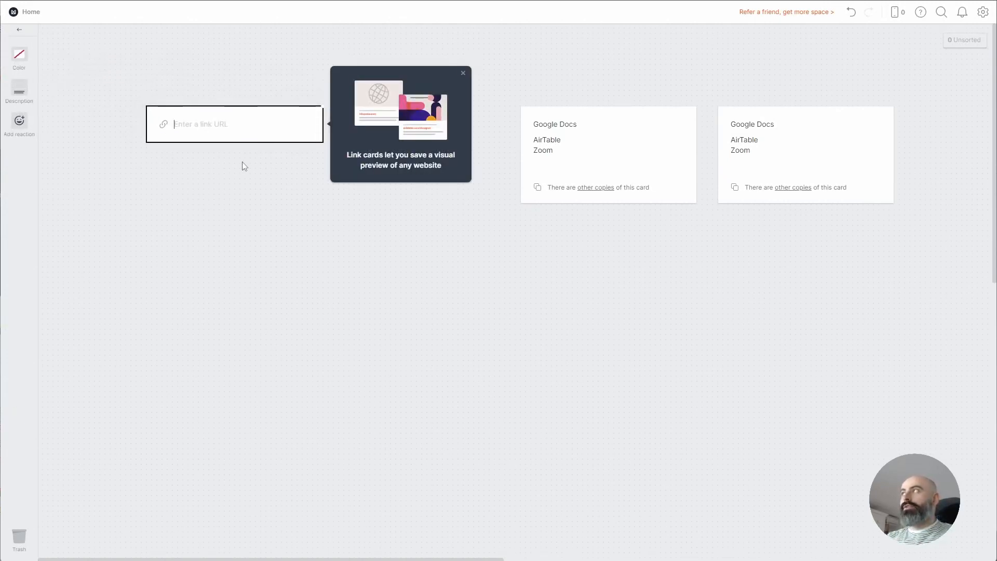
click(463, 73)
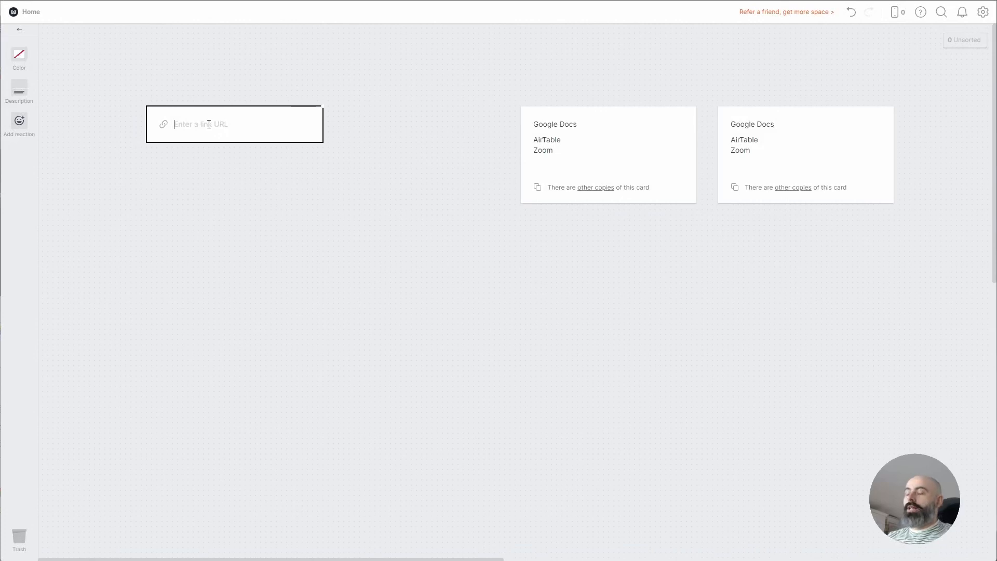
text(thefabsquad.com)
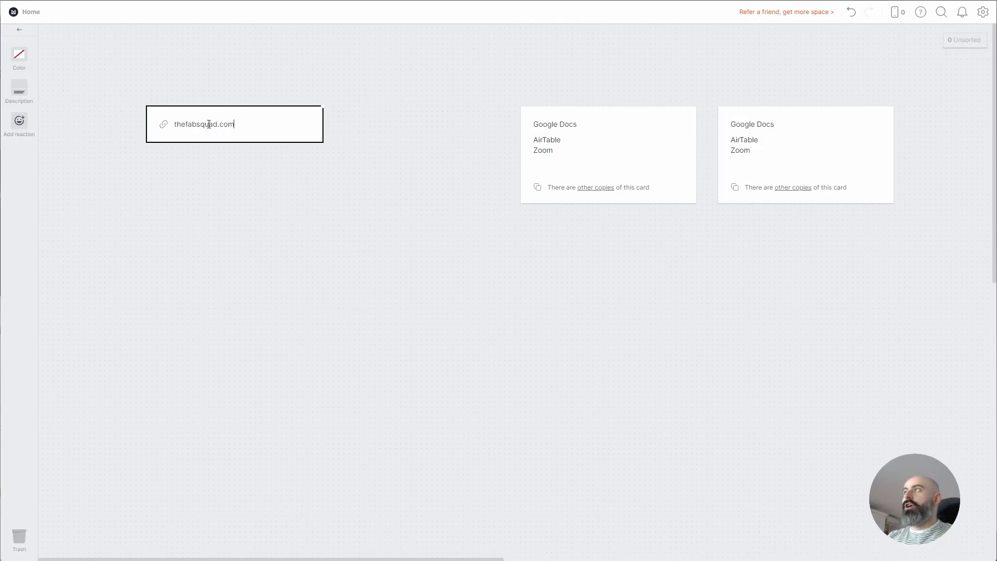
key(Return)
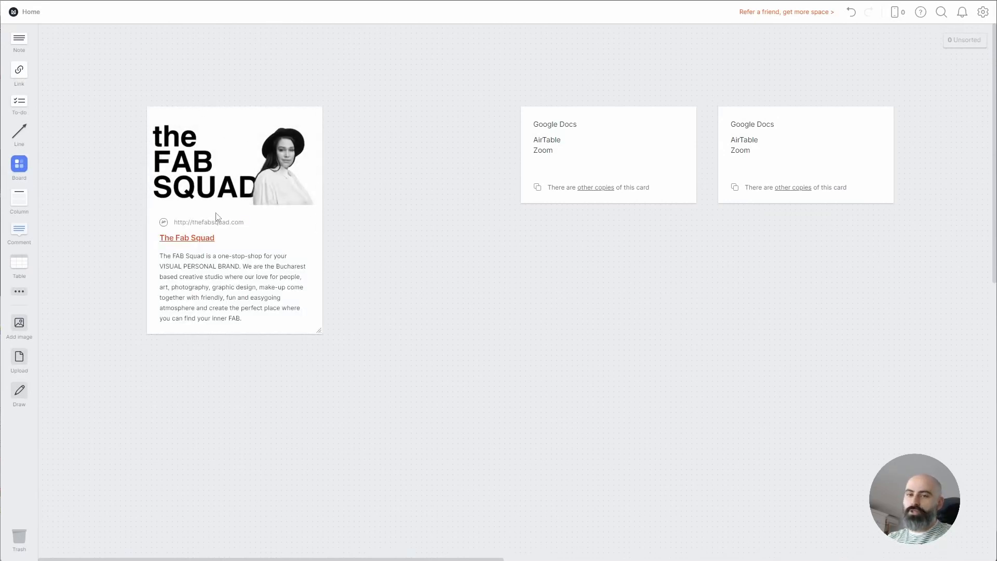
drag(247, 191, 154, 165)
Add a milanote.com link card beside The Fab Squad card
double_click(272, 133)
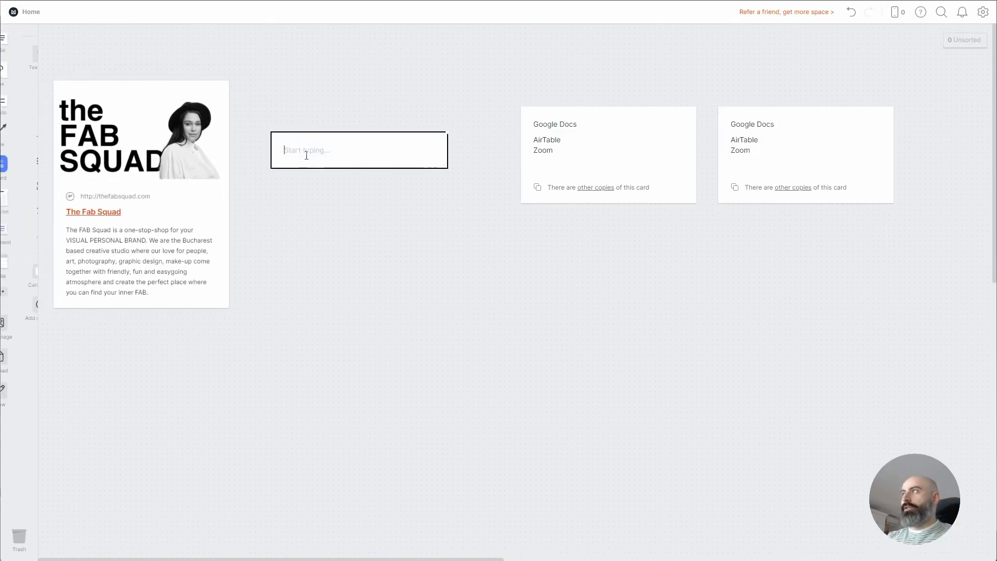
text(milanote.com)
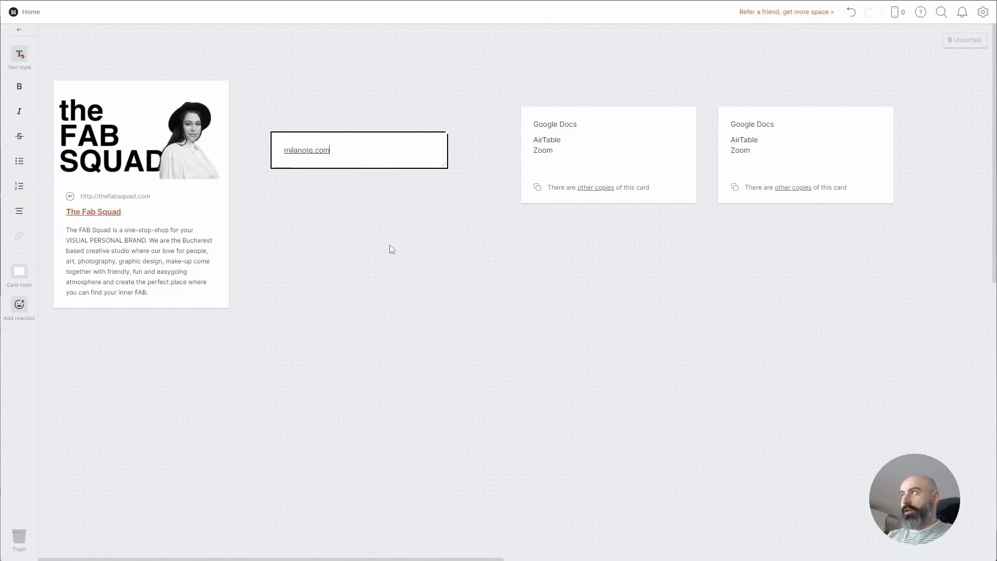
key(Return)
drag(369, 209, 334, 166)
drag(336, 164, 334, 162)
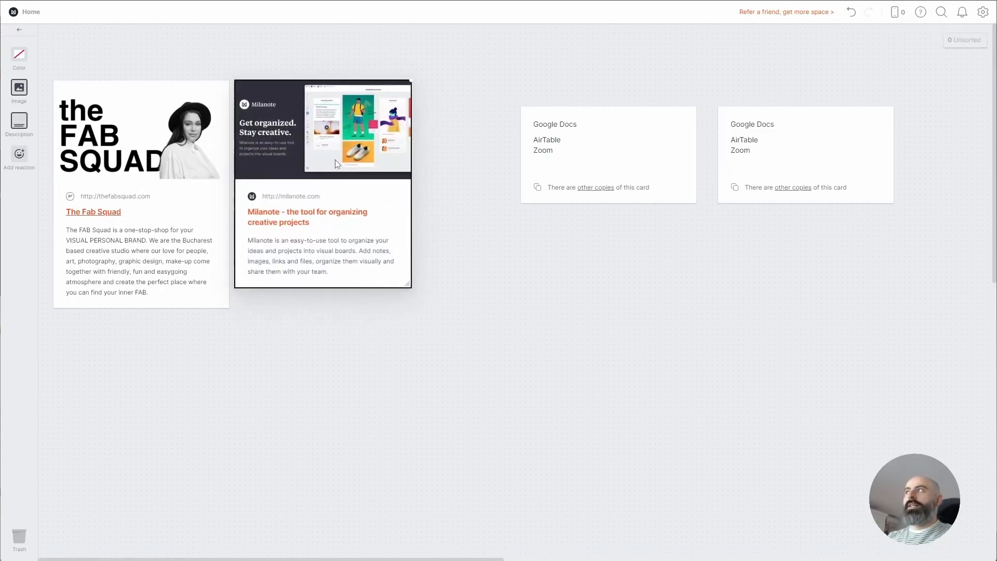
Delete both the Milanote and Fab Squad link cards
click(478, 182)
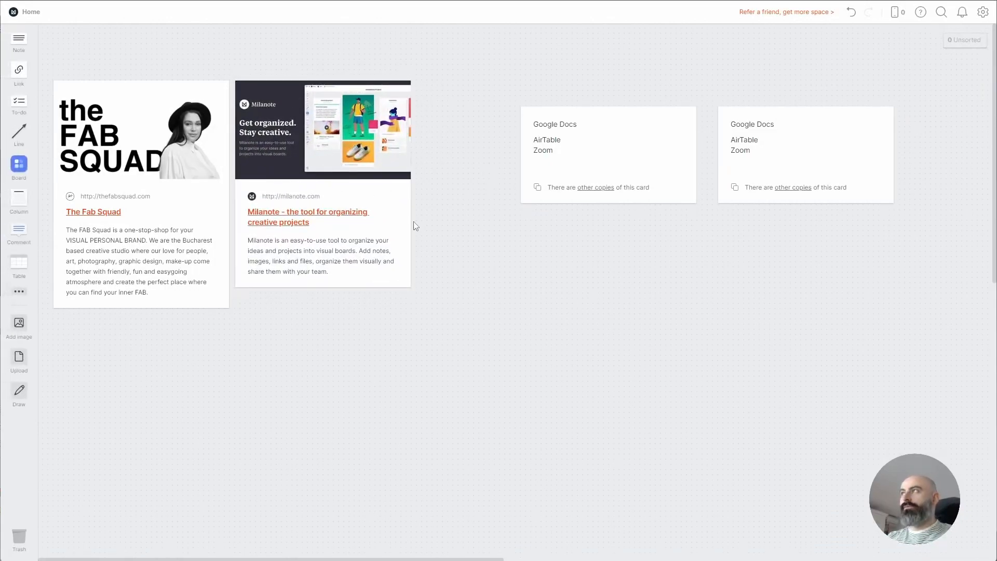
drag(453, 148, 294, 252)
key(Delete)
drag(310, 109, 122, 213)
key(Delete)
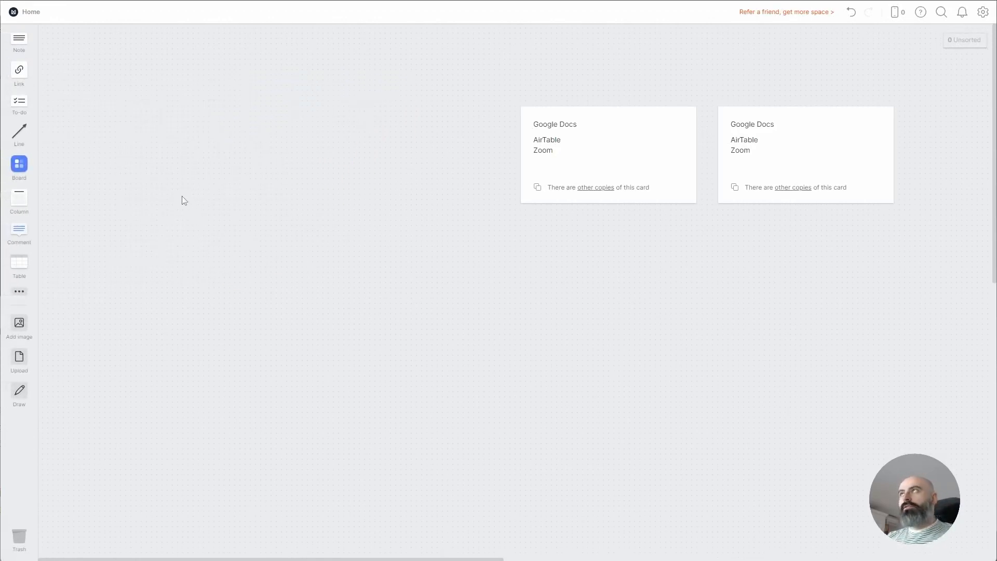
double_click(145, 141)
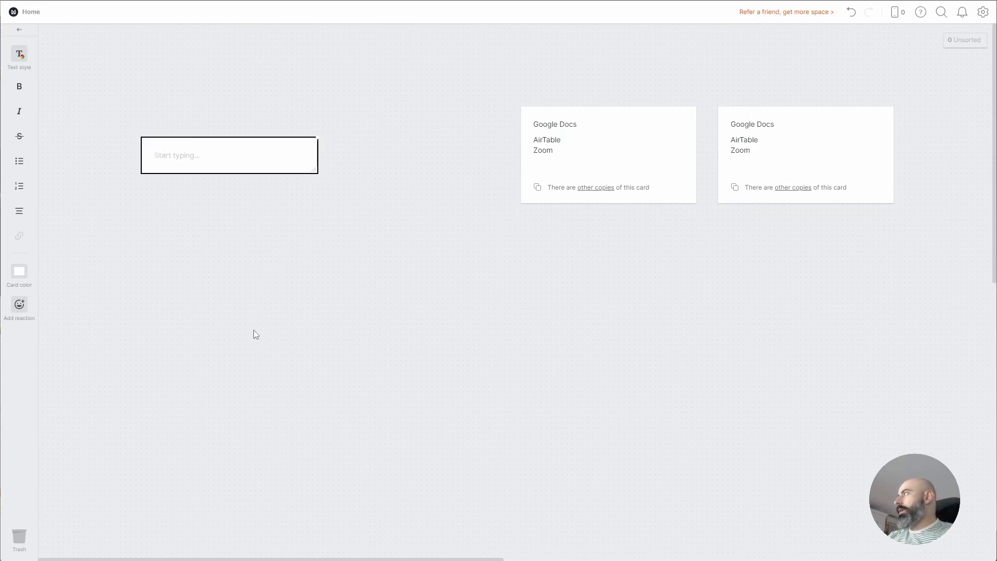
text(nike.co)
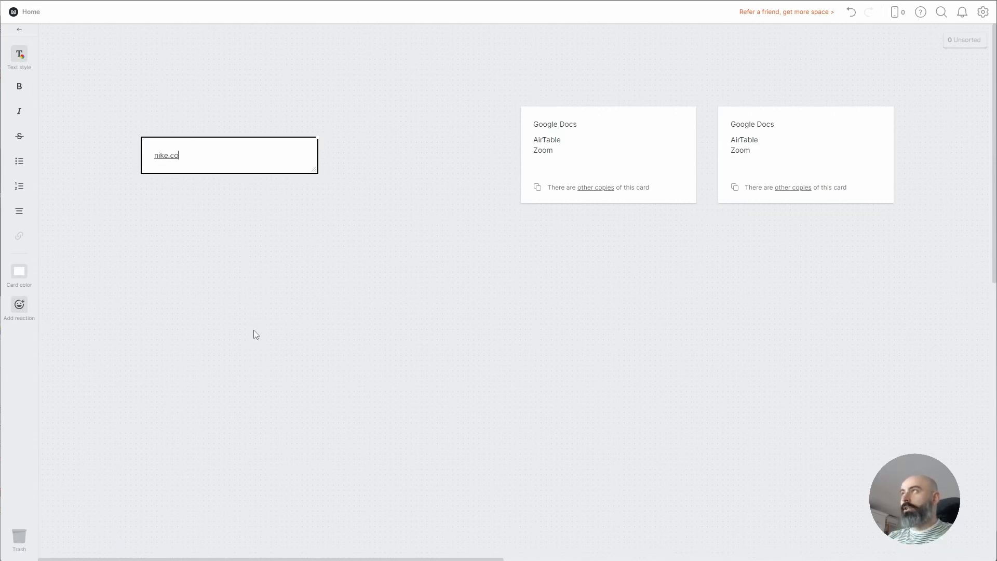
text(m)
key(Return)
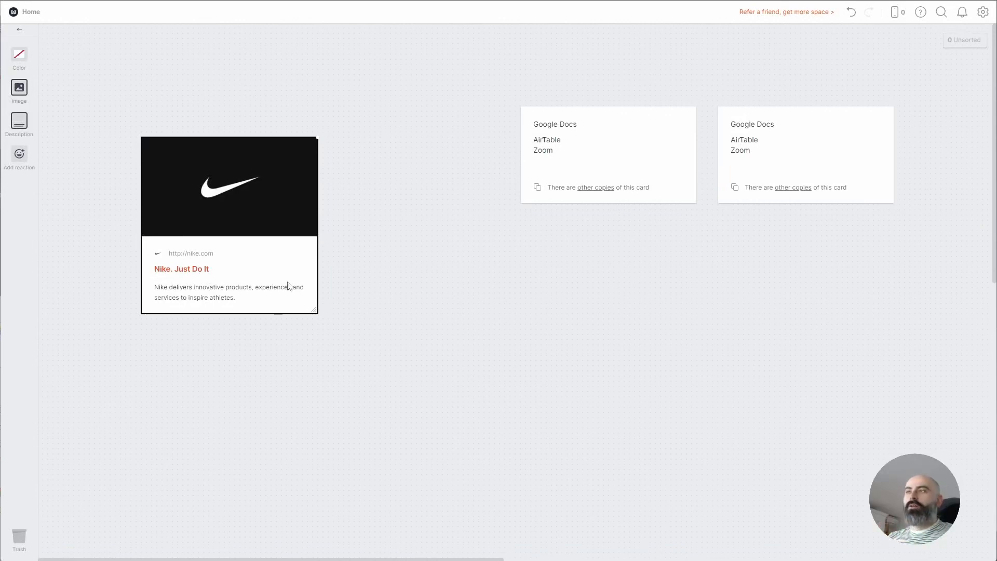
drag(389, 127, 202, 306)
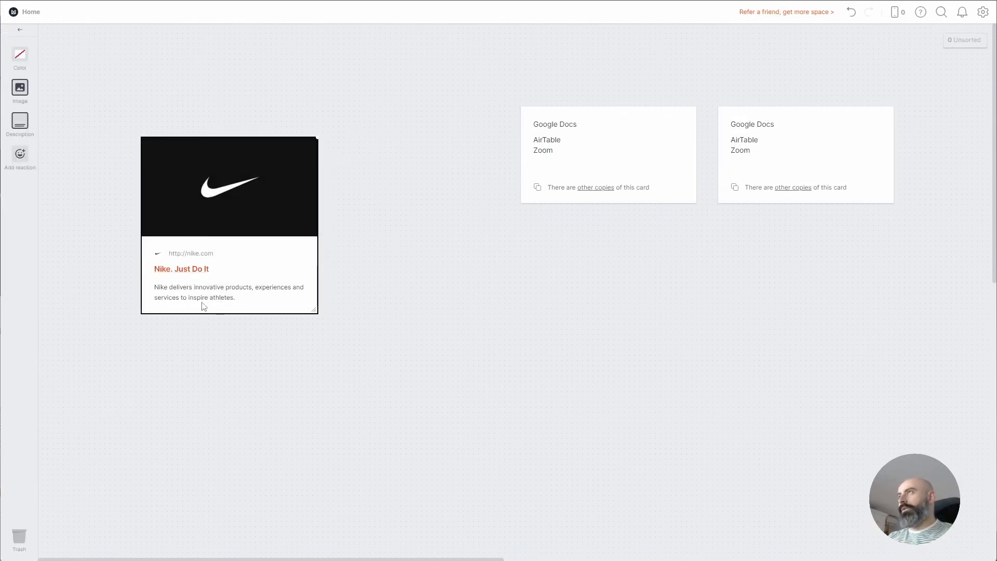
key(Delete)
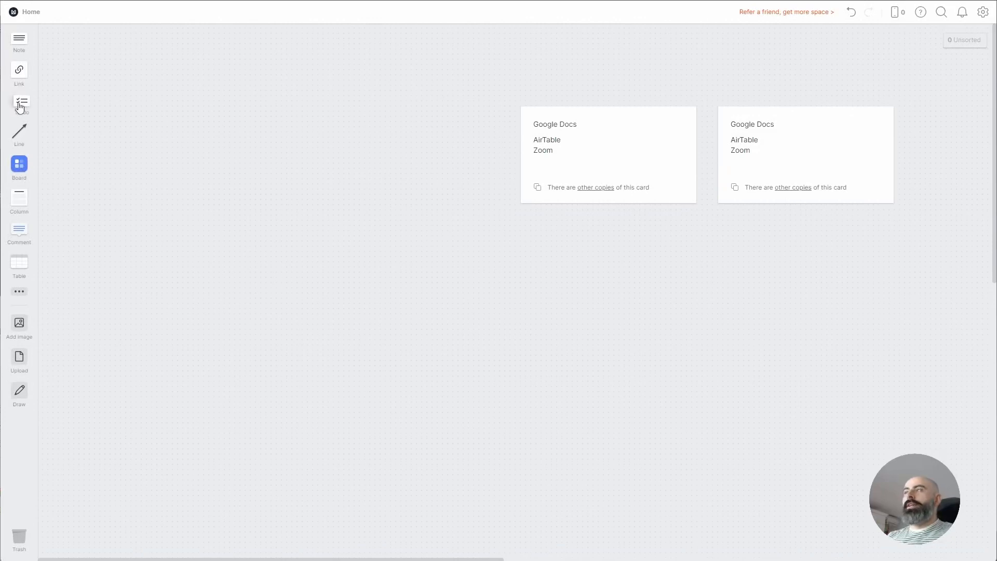
Add a to-do list with tasks Potatoes, Tomatoes and shoes
drag(20, 108, 204, 122)
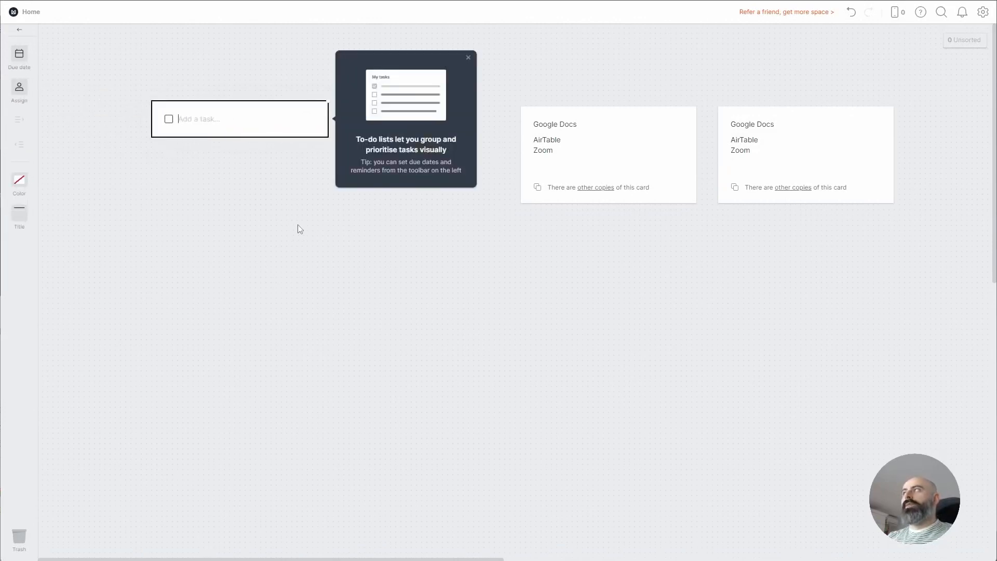
click(468, 59)
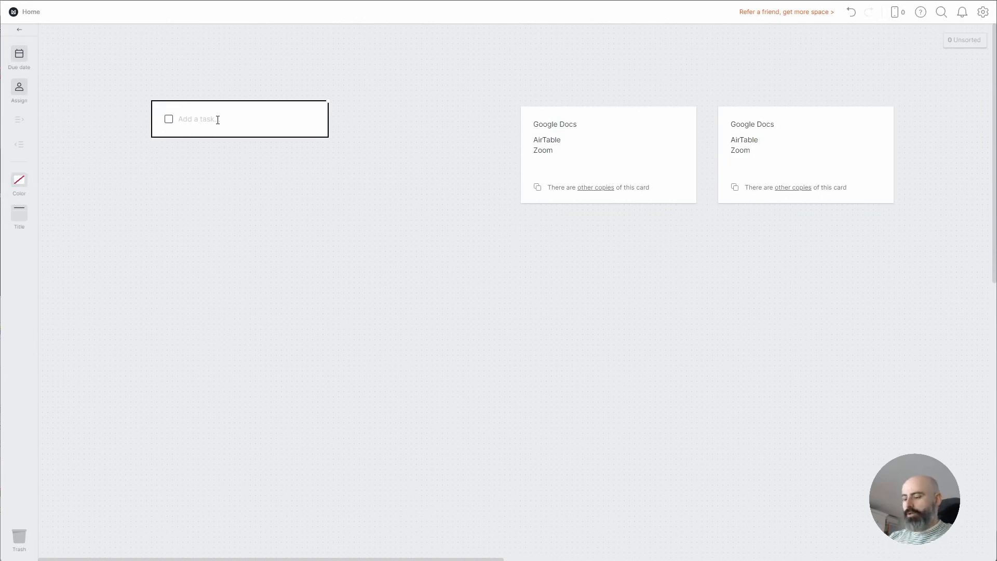
text(Potatoes)
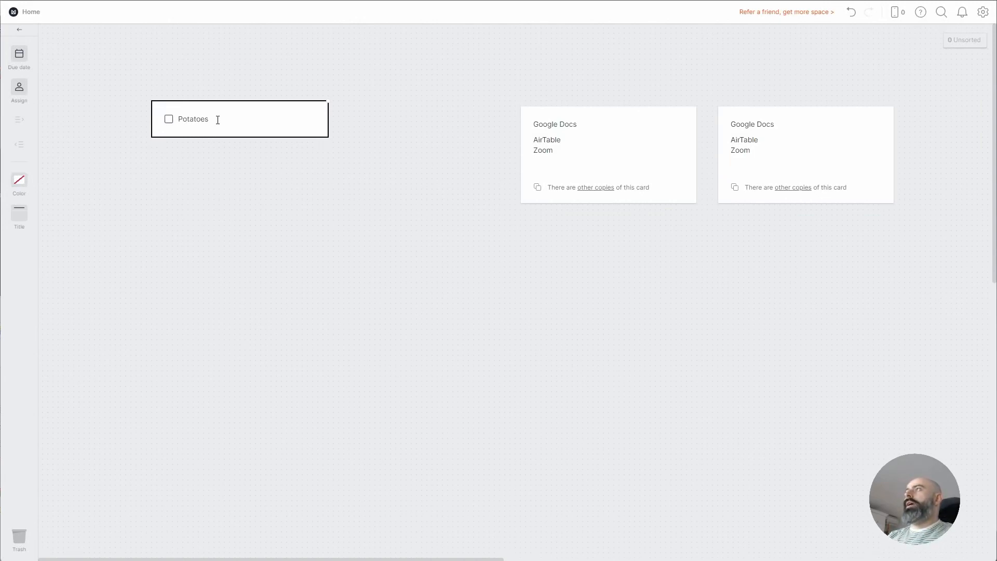
key(Return)
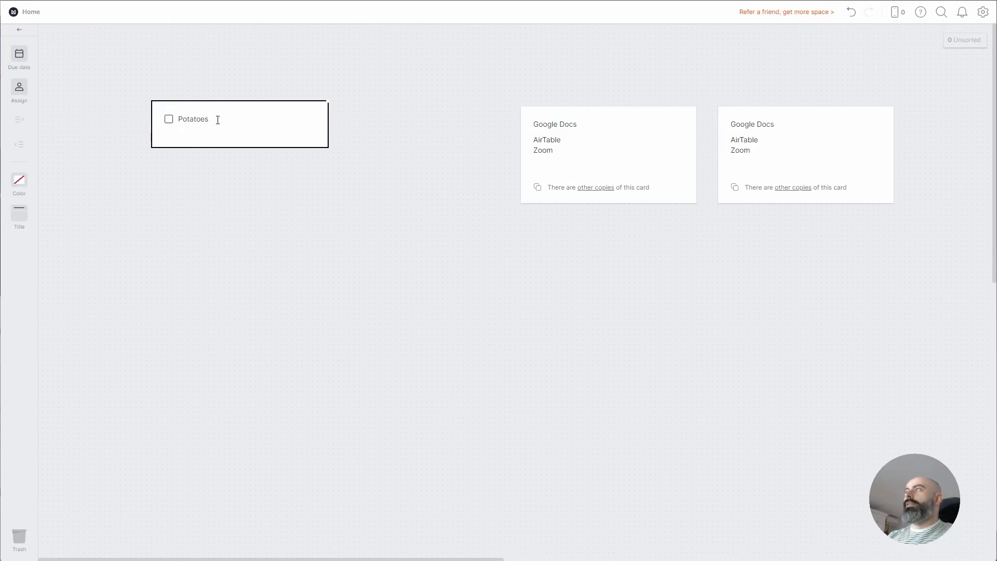
text(Tom)
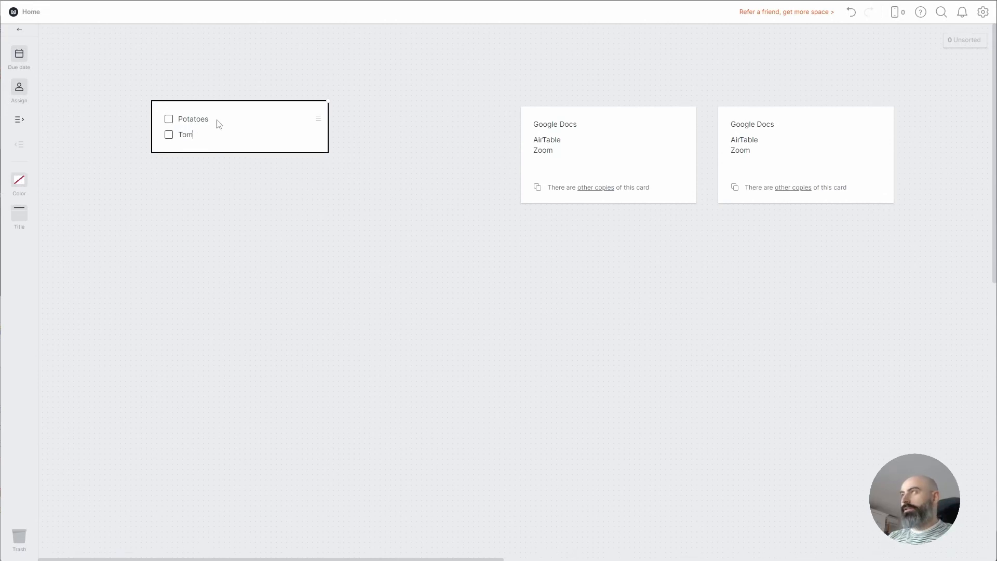
text(atoes)
key(Return)
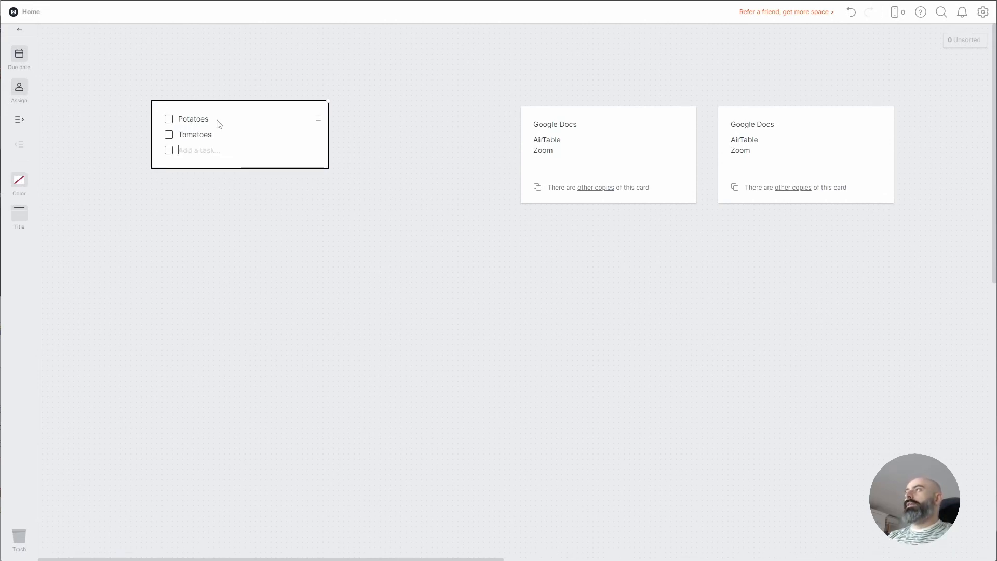
text(shoes)
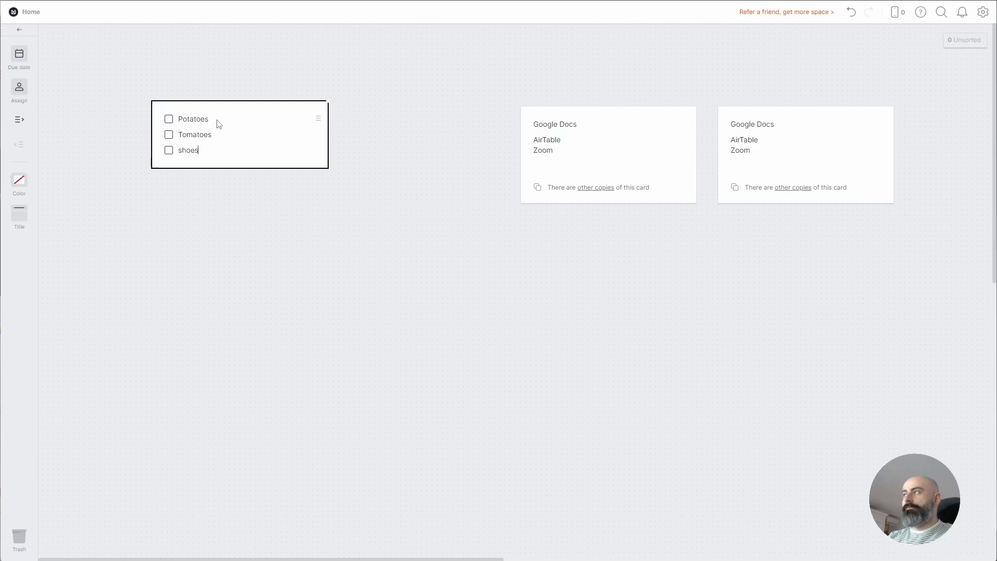
click(193, 191)
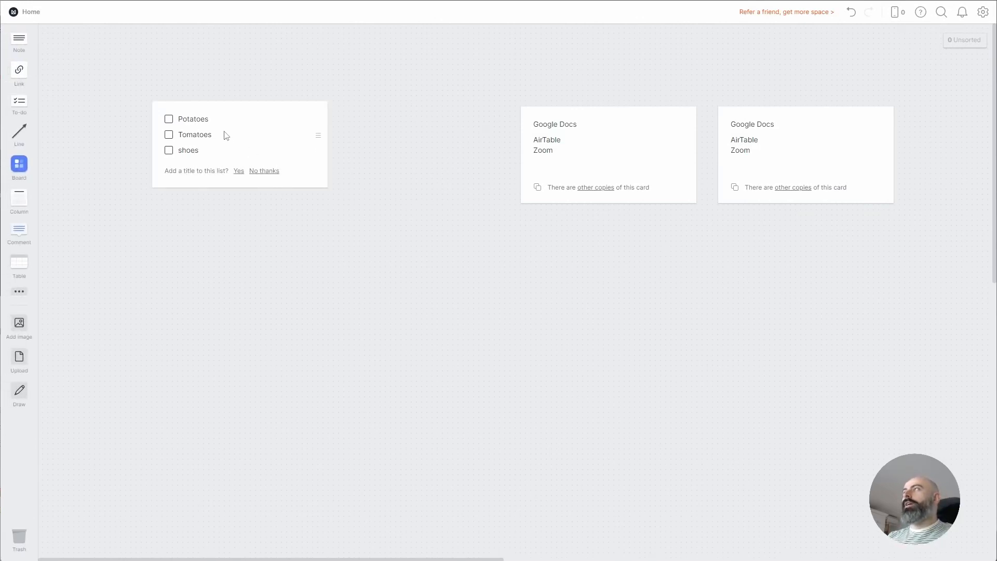
Tick Potatoes and Tomatoes as done, then untick them again
click(170, 120)
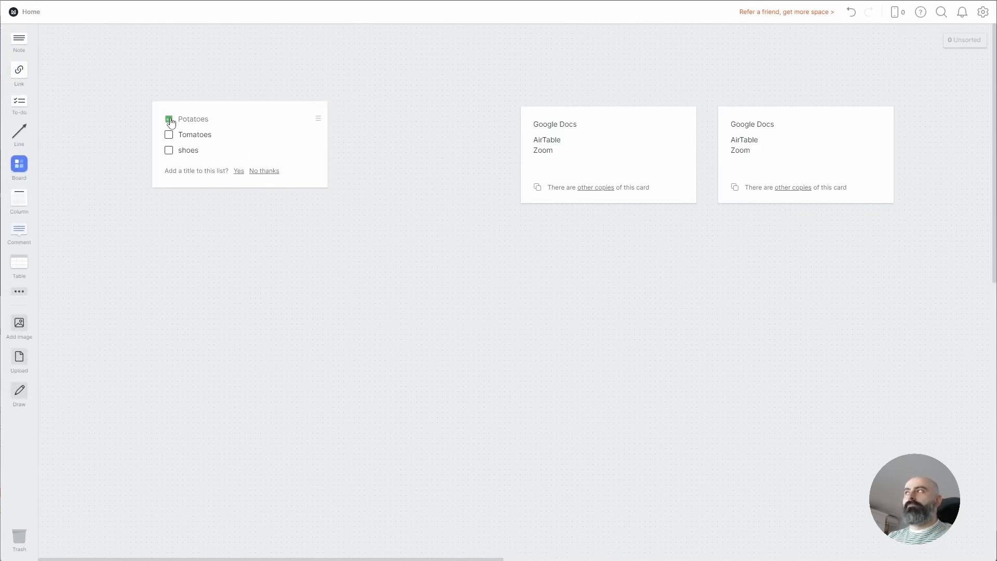
click(168, 135)
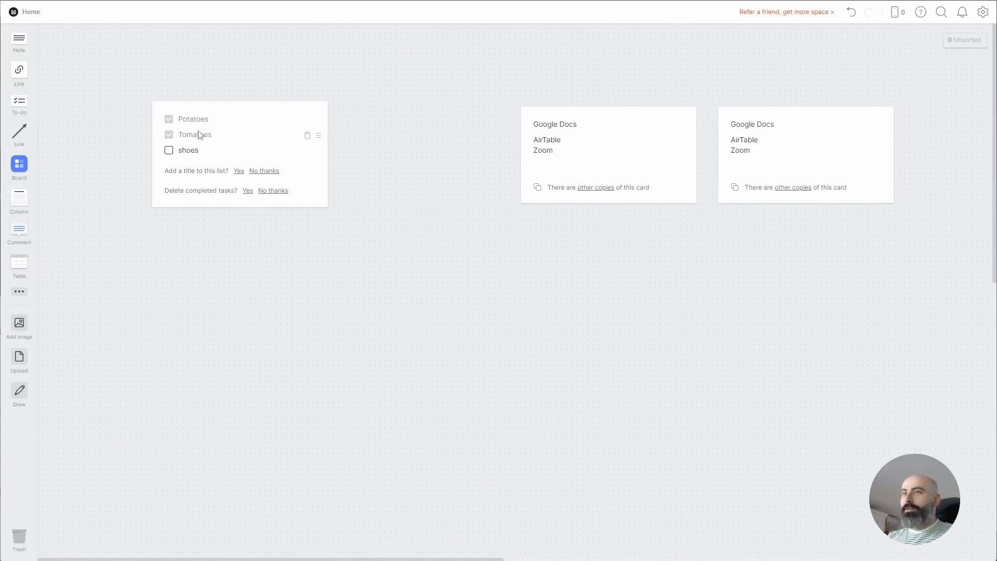
click(173, 135)
click(169, 120)
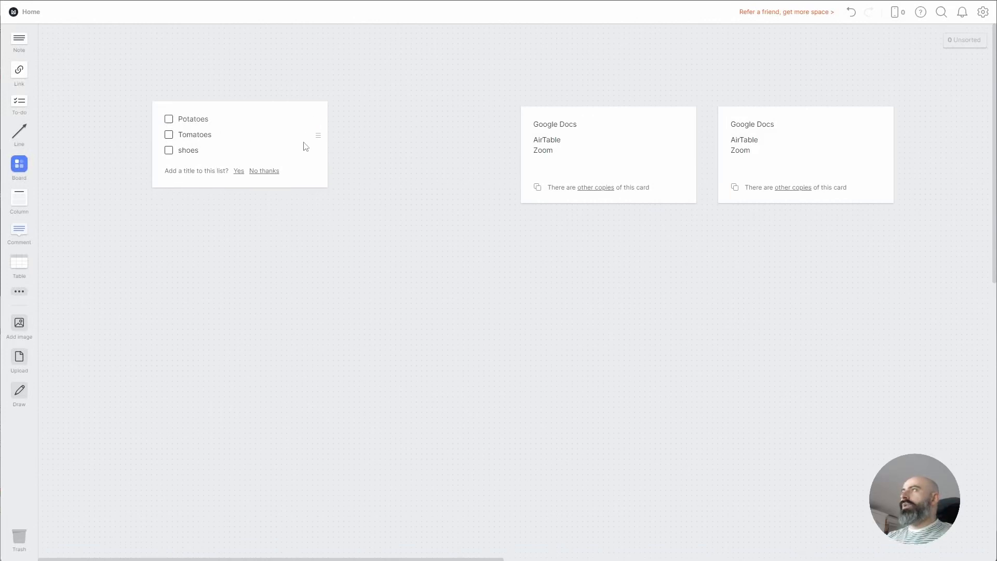
Give the to-do list the title 'Shopping List'
click(242, 173)
text(Shopping List)
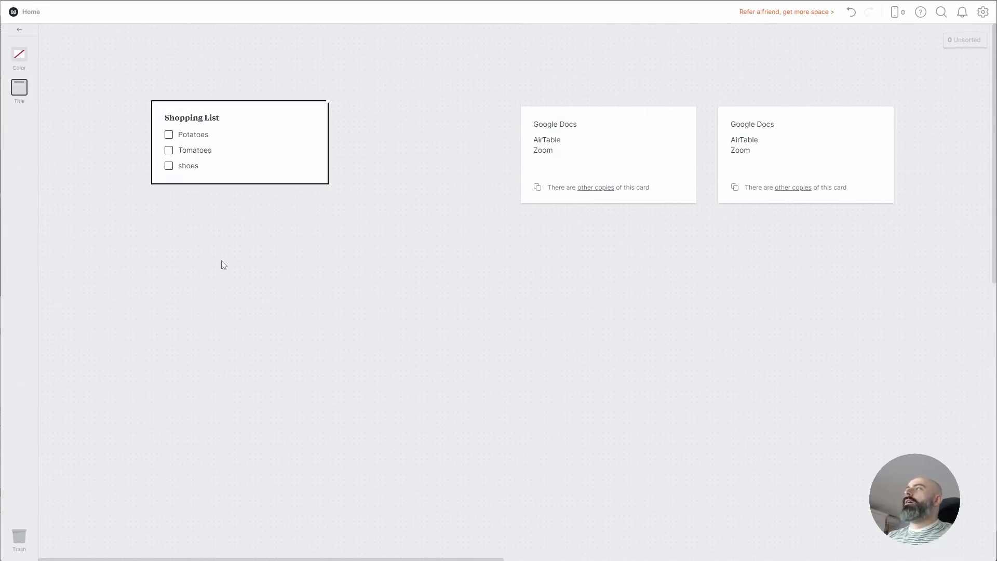
click(223, 265)
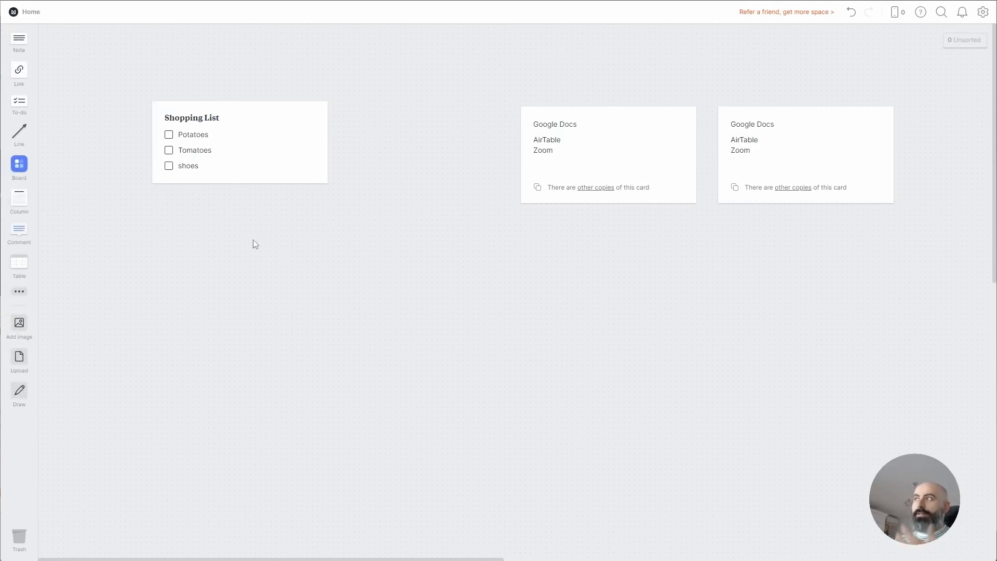
Duplicate the Shopping List card to its right and add test checklist items to the Google Docs card
drag(275, 140, 422, 141)
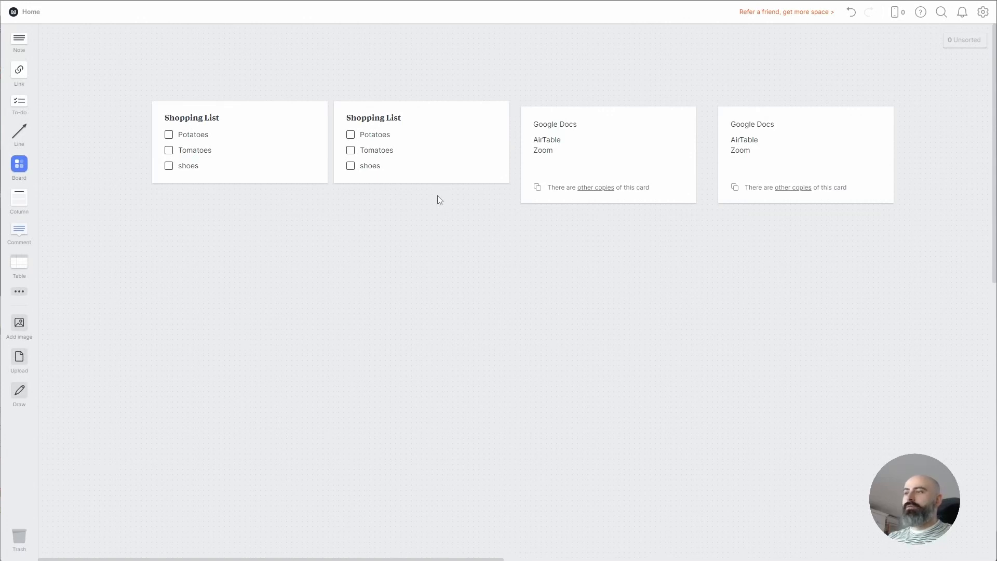
click(564, 160)
text([] sdgjlsdkjg)
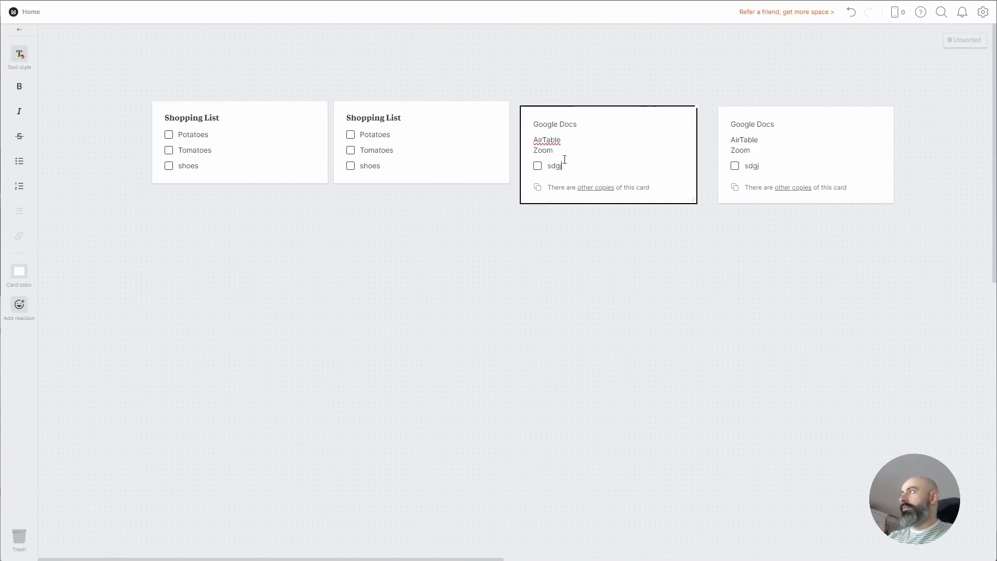
key(Return)
text(sldkgsldkjg)
key(Return)
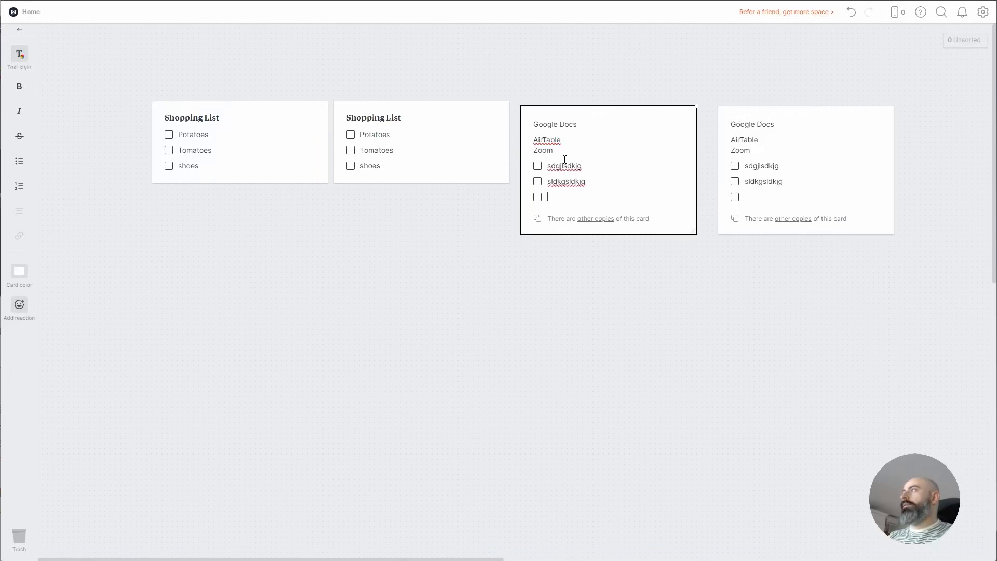
click(493, 199)
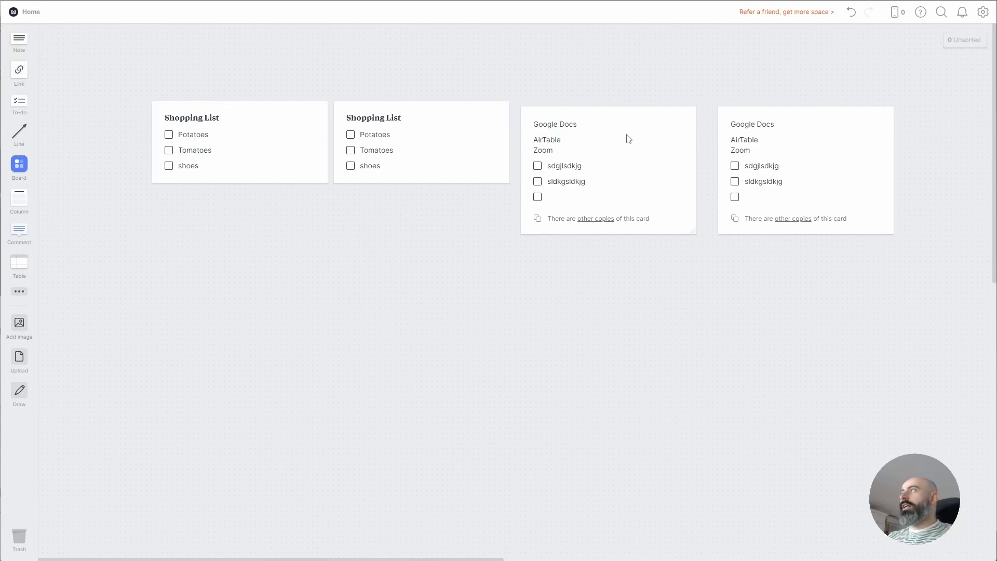
Add a note card with a '[]' task below the lists, then delete it
drag(19, 42, 187, 327)
click(189, 264)
text([])
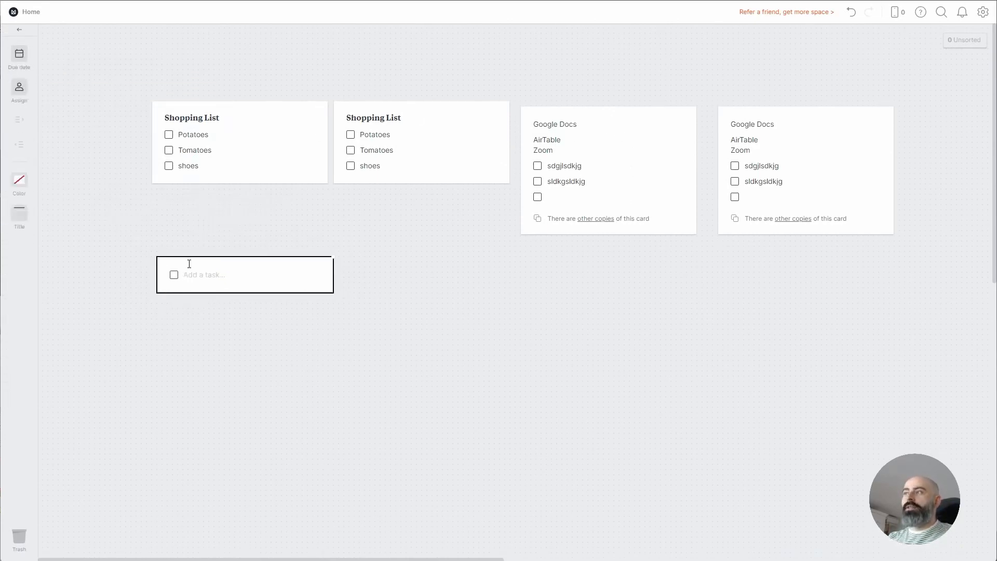
drag(425, 233, 237, 356)
key(Delete)
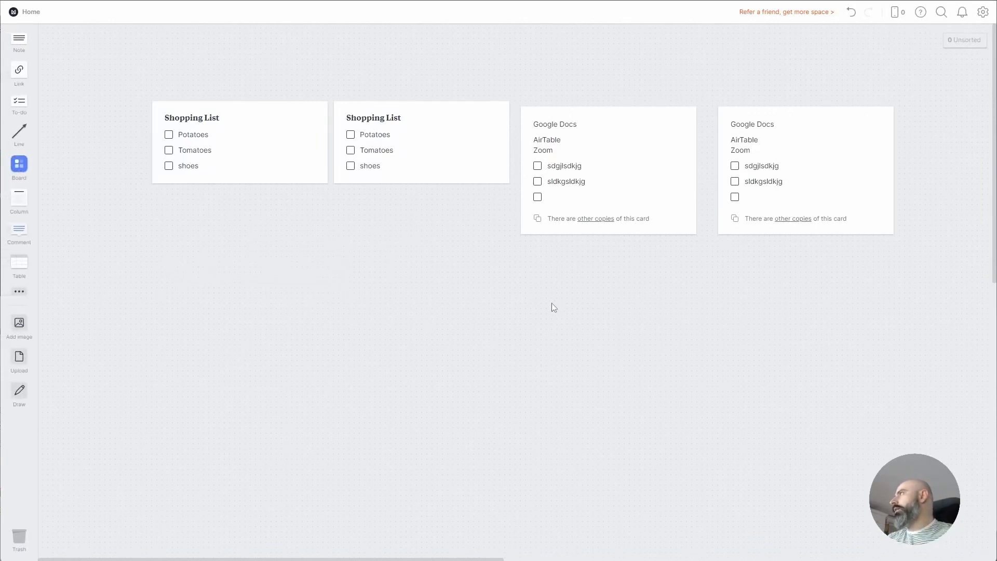
Remove the test checklist lines from the Google Docs card
click(571, 197)
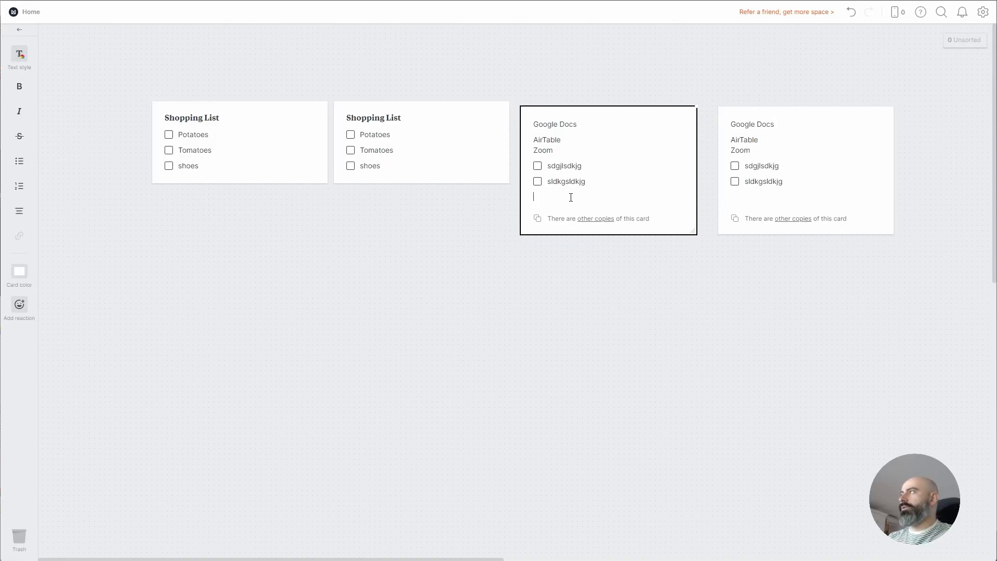
key(BackSpace)
key(BackSpace)
key(BackSpace)
key(BackSpace)
drag(580, 182, 535, 177)
key(BackSpace)
key(BackSpace)
key(BackSpace)
drag(602, 169, 535, 166)
key(BackSpace)
key(BackSpace)
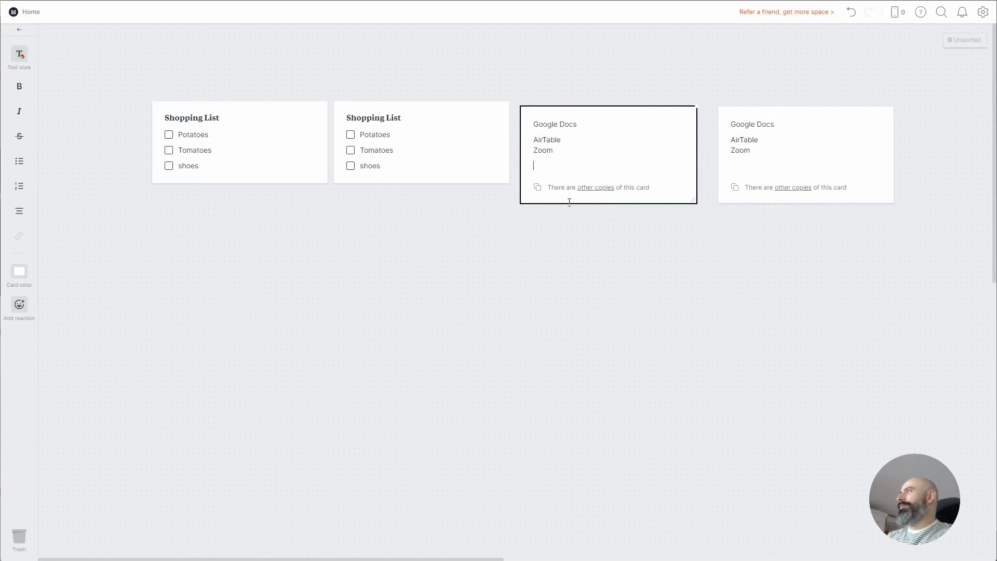
key(BackSpace)
click(592, 220)
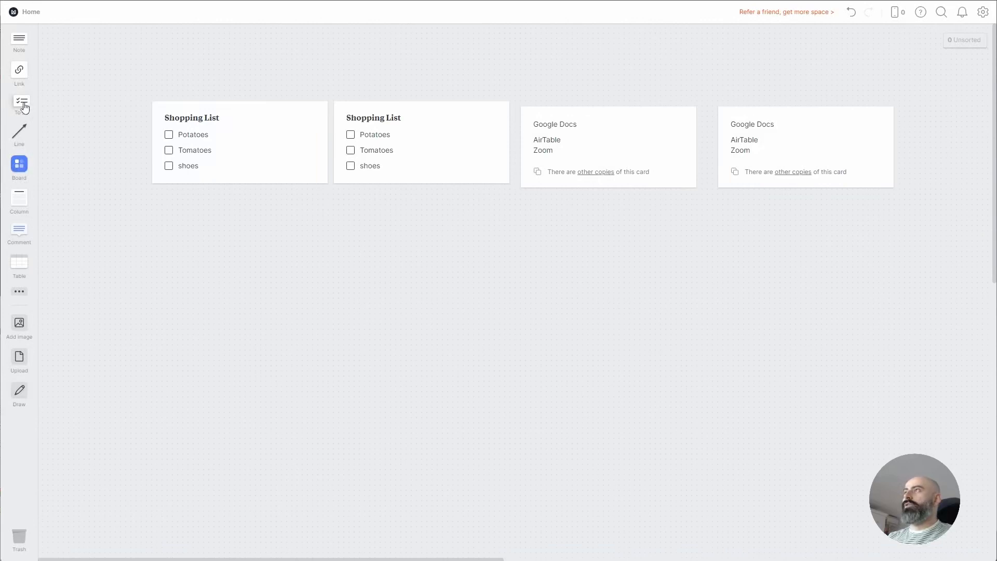
Move a Shopping List and a Google Docs card down and link them with a line
drag(306, 155, 291, 302)
drag(623, 171, 589, 316)
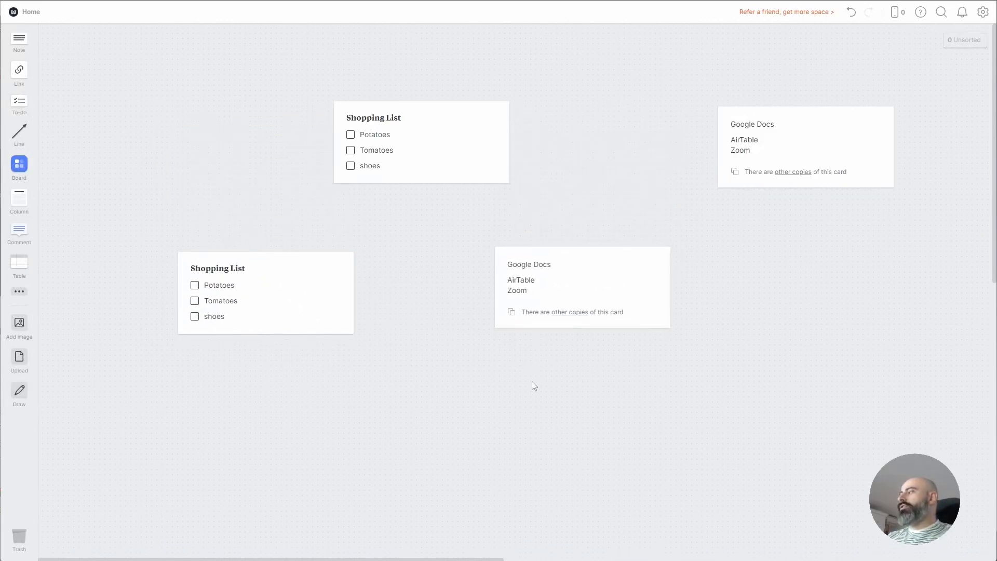
drag(19, 133, 584, 290)
drag(372, 363, 333, 299)
click(355, 493)
mouse_move(596, 281)
mouse_down()
mouse_move(597, 460)
mouse_move(603, 285)
mouse_move(619, 297)
mouse_move(630, 401)
mouse_move(601, 258)
mouse_move(604, 284)
mouse_up()
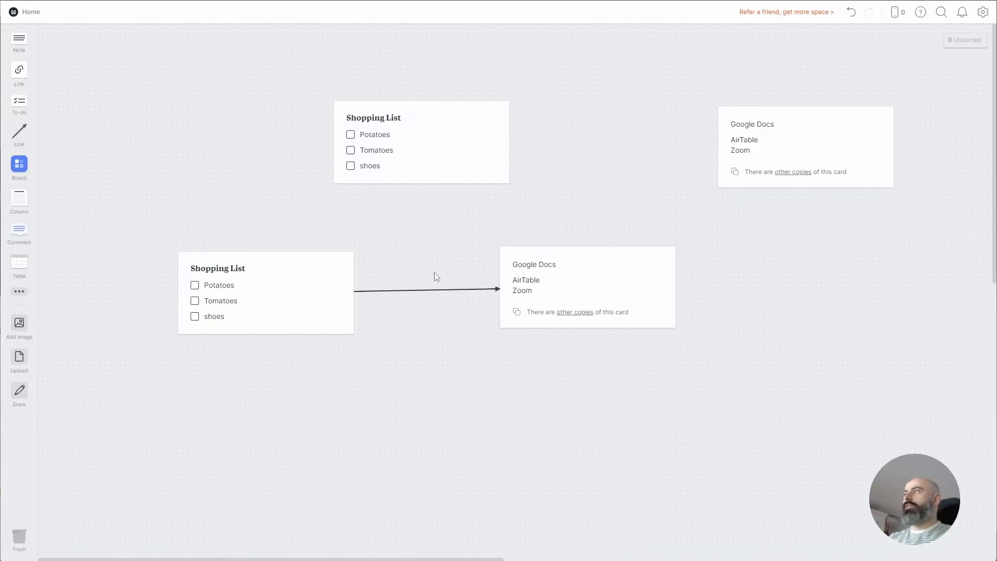
Give the arrow a label, a dashed style and maximum thickness, toggling a start arrowhead on and off
drag(444, 254, 410, 338)
click(16, 90)
click(20, 89)
click(22, 157)
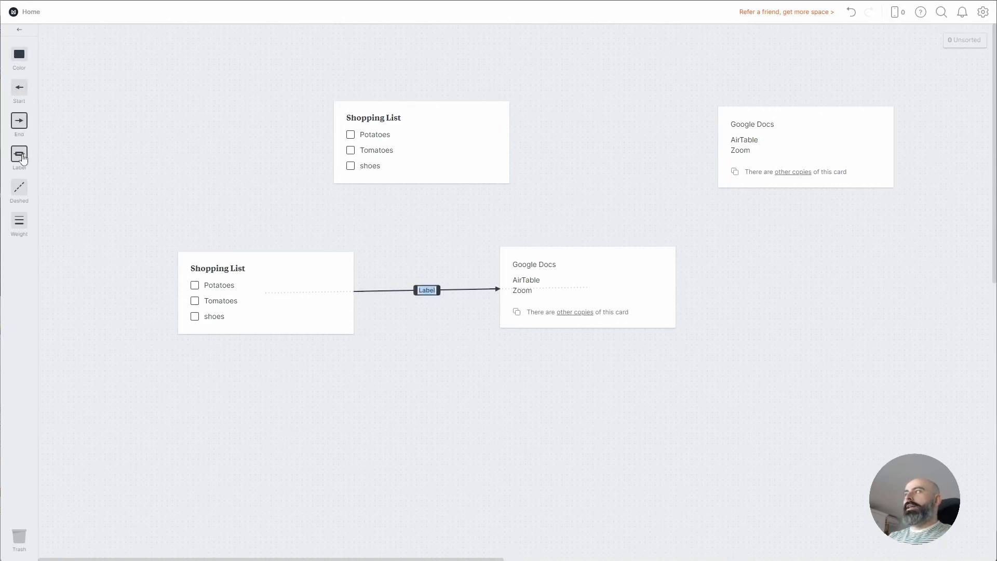
click(148, 181)
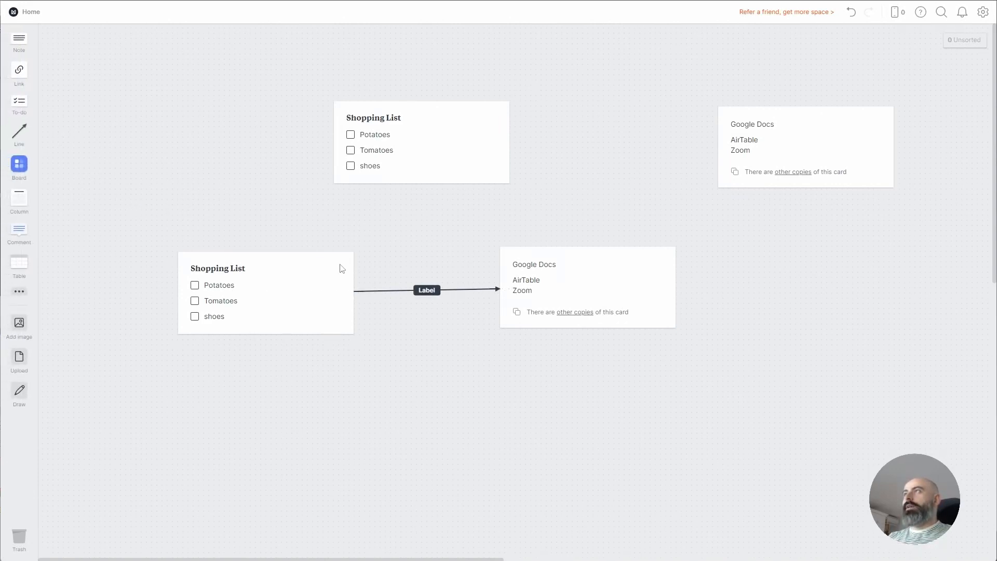
click(439, 292)
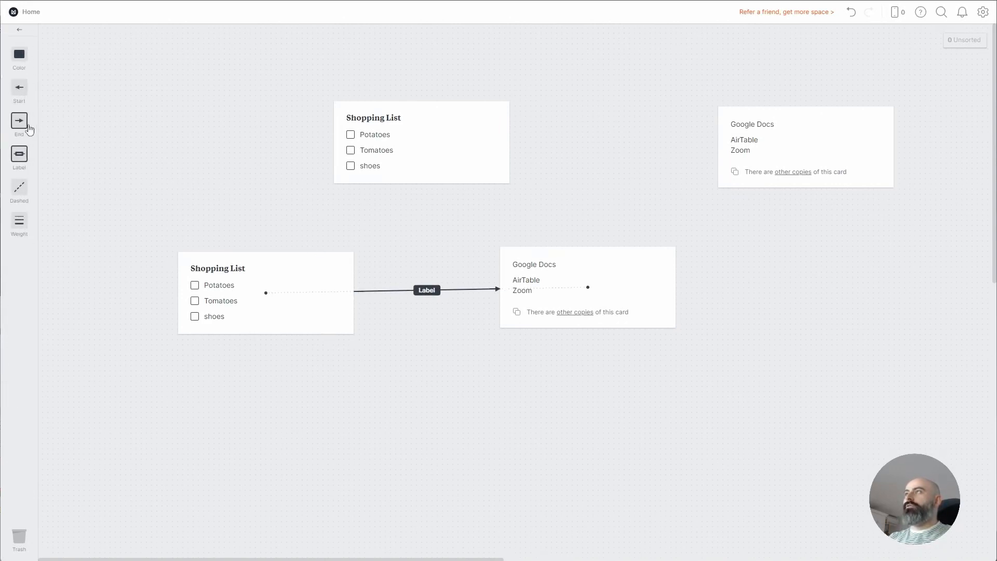
click(19, 188)
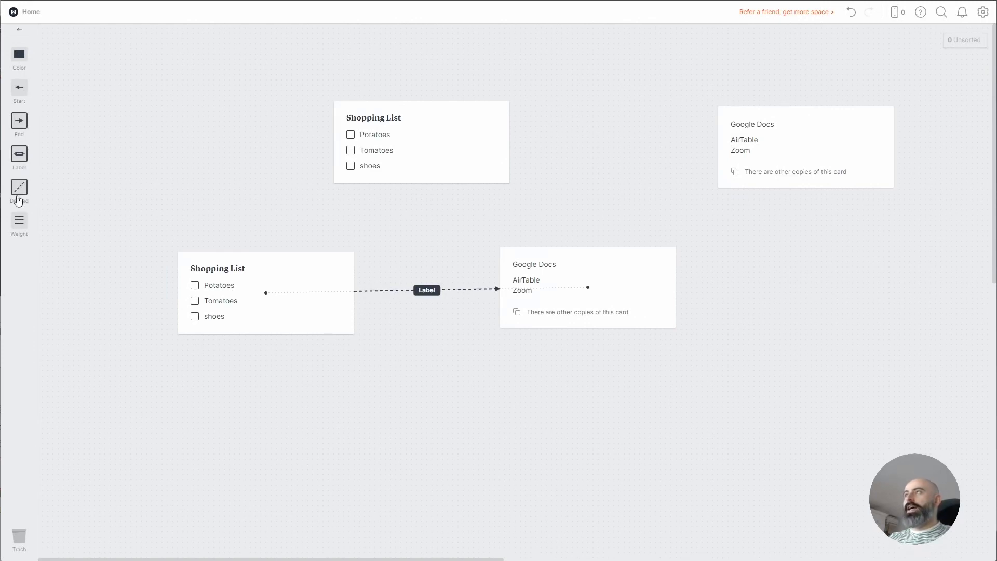
click(19, 221)
click(95, 221)
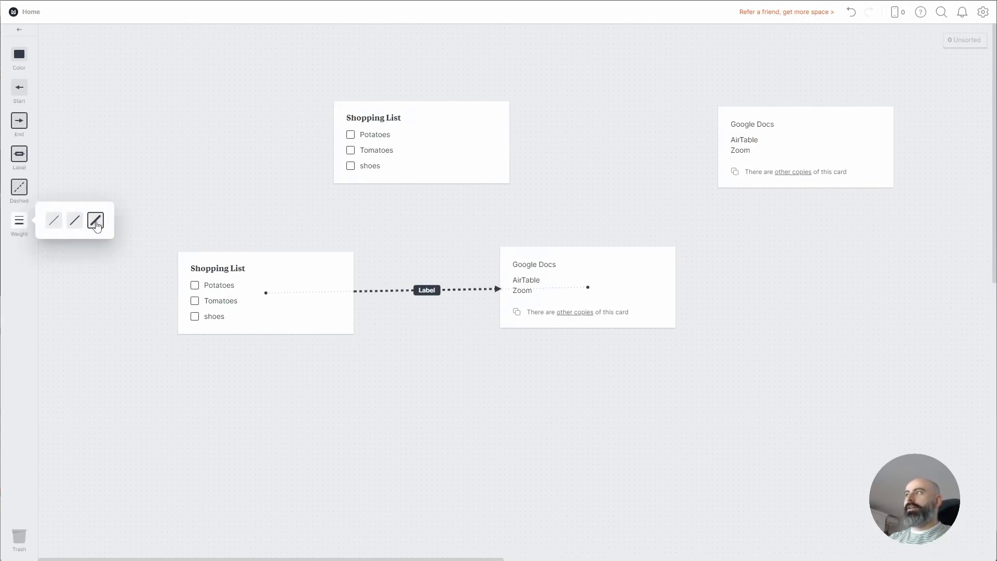
click(166, 165)
Delete the test arrows and move the top Shopping List card below the Google Docs card
drag(450, 315, 403, 257)
key(Delete)
drag(19, 131, 409, 341)
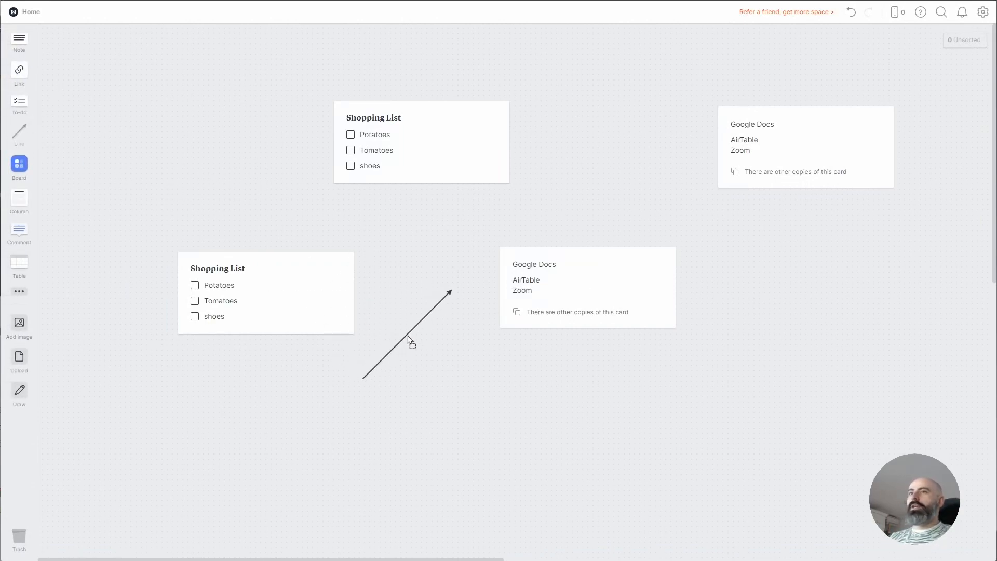
click(152, 196)
drag(447, 288, 593, 303)
drag(361, 376, 307, 289)
drag(461, 336, 387, 264)
key(Delete)
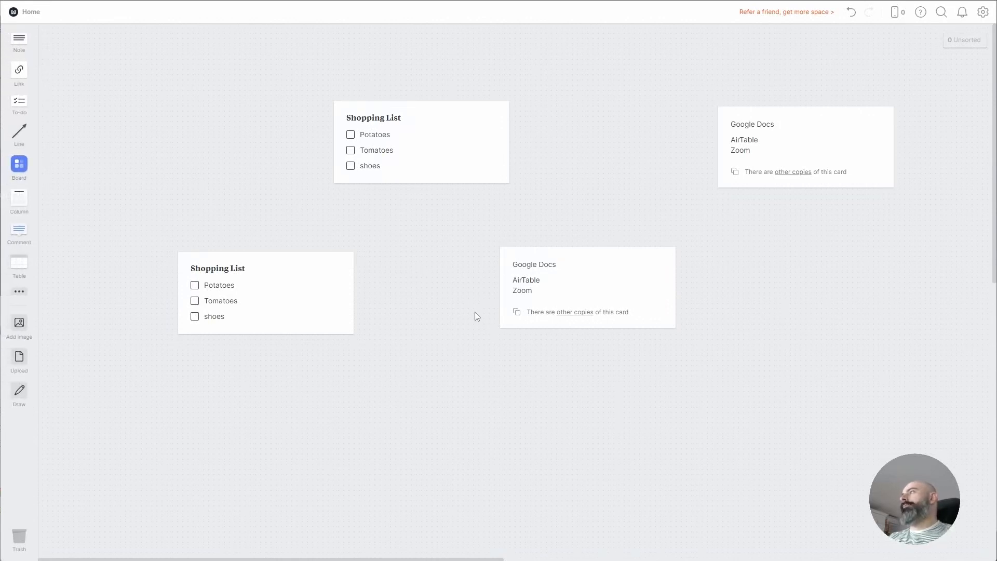
drag(436, 155, 599, 393)
drag(599, 472, 307, 334)
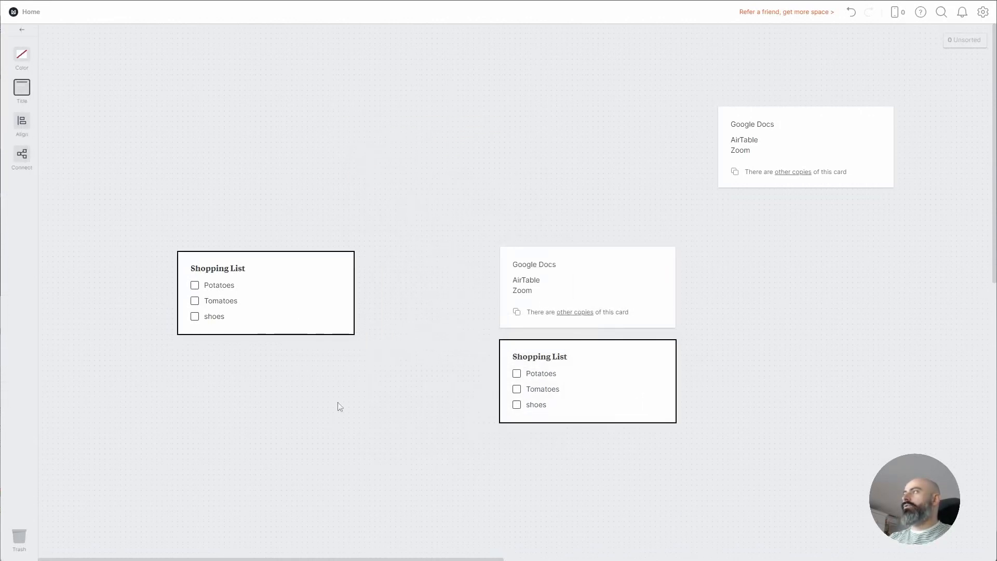
Connect the left Shopping List to both cards with arrowheads, then raise the Google Docs card
click(24, 159)
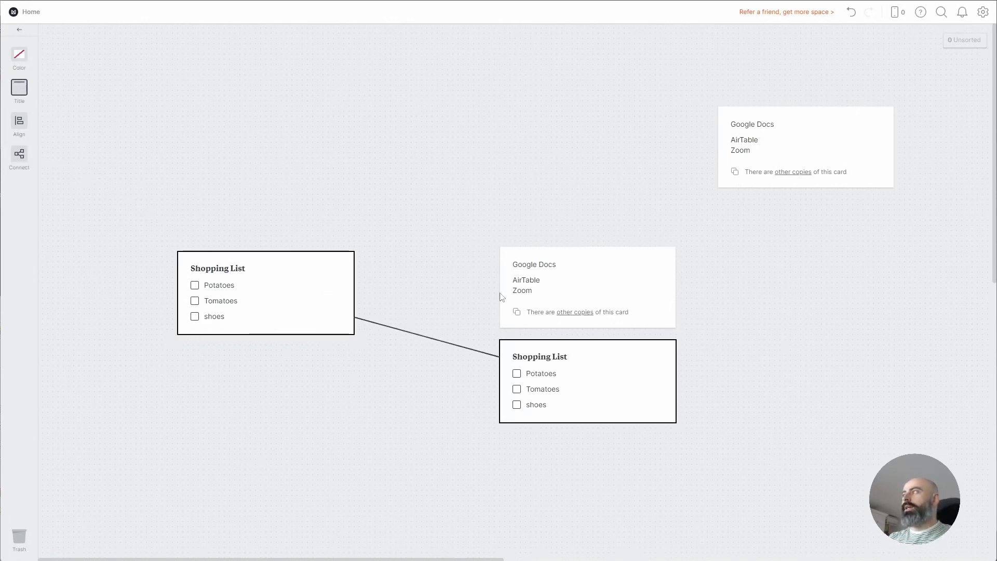
click(20, 122)
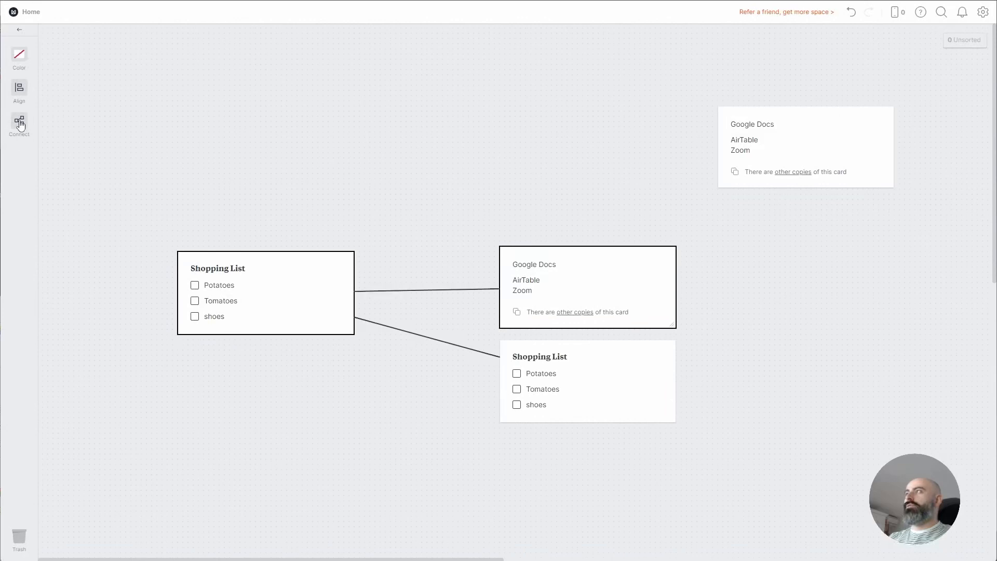
drag(438, 218, 418, 396)
click(19, 121)
drag(418, 337, 455, 241)
click(23, 96)
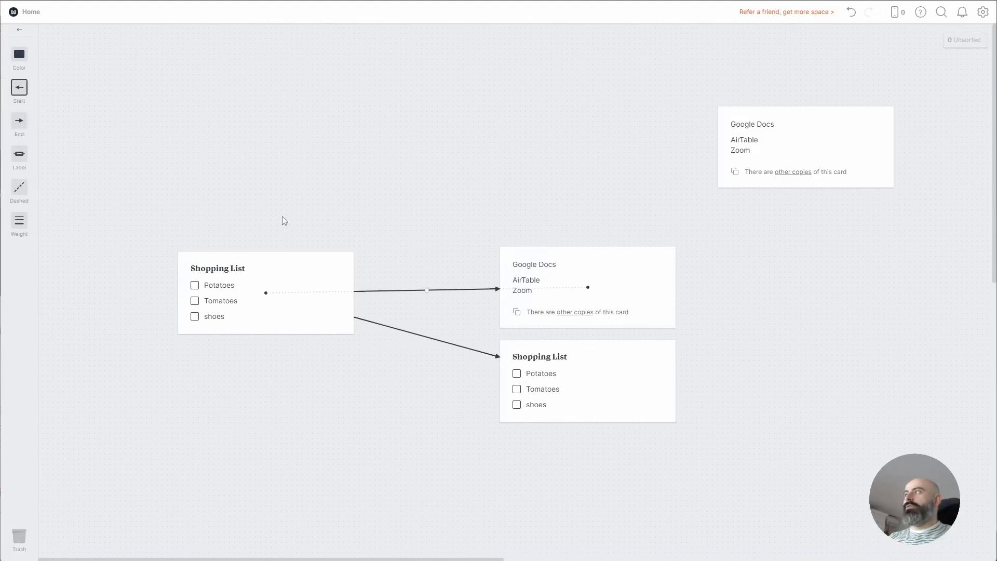
click(485, 245)
drag(581, 300, 573, 198)
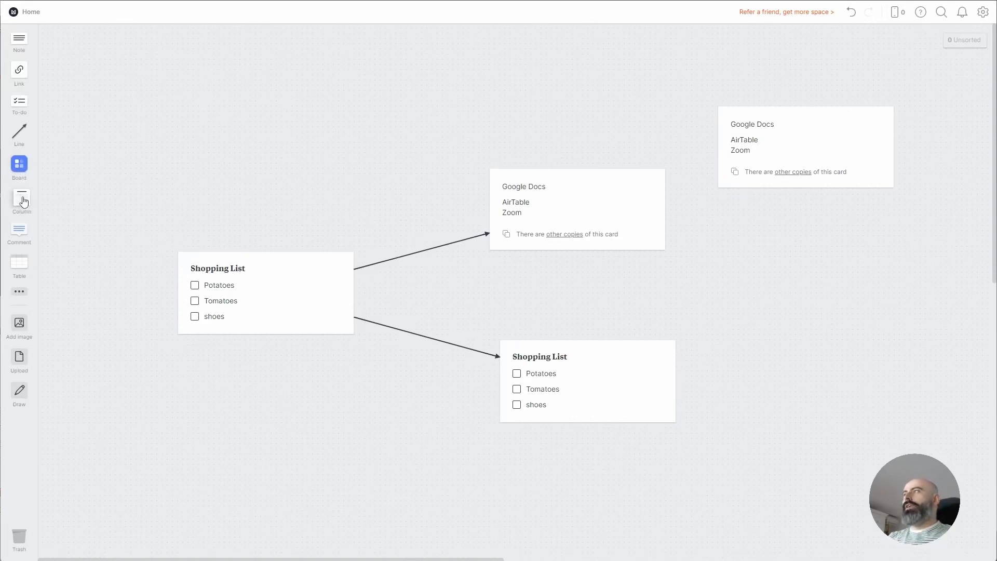
Add a new column at the board's top-left
drag(23, 202, 192, 74)
drag(103, 65, 103, 66)
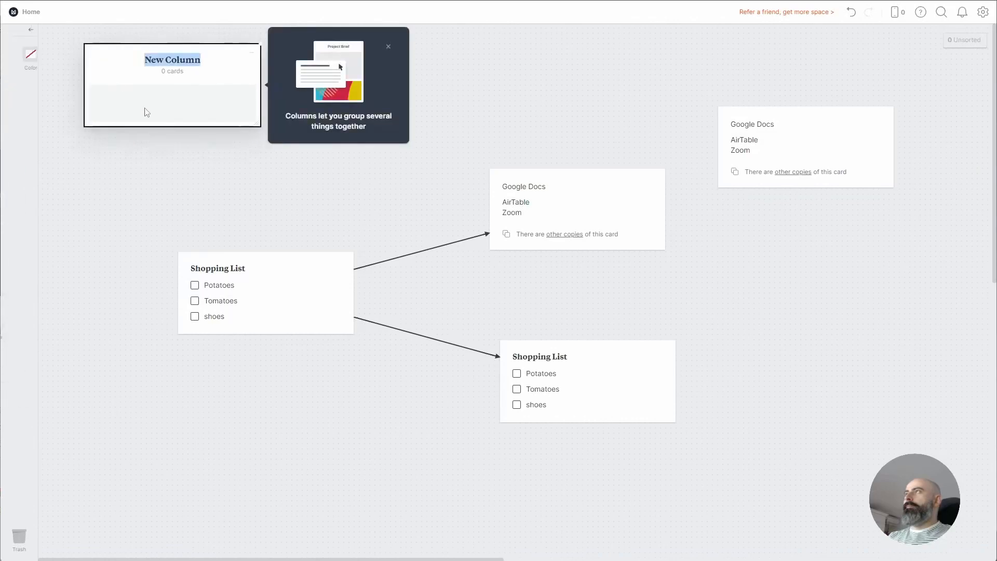
click(389, 47)
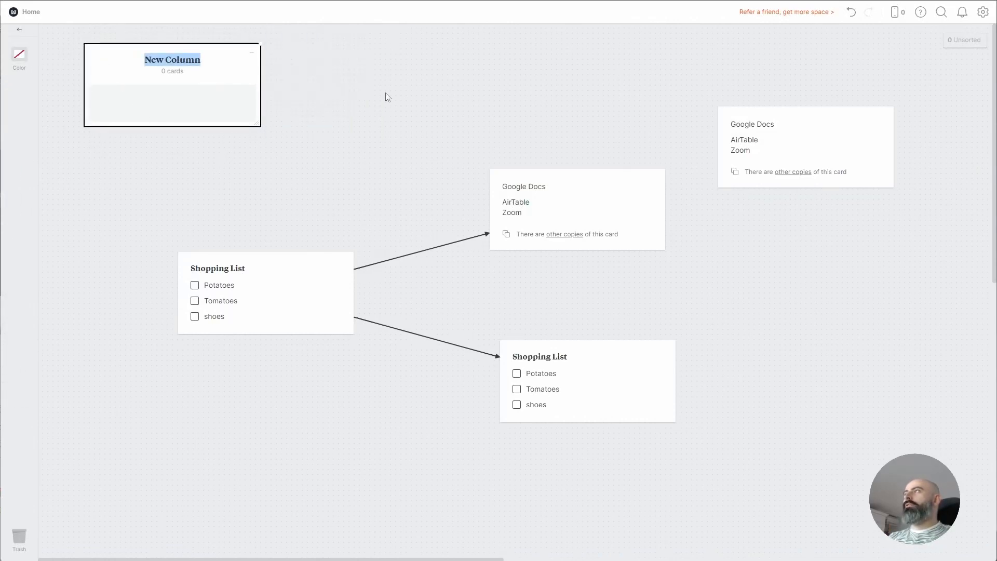
click(294, 174)
Put the Google Docs card in the column and delete the arrows and the extra Shopping List
drag(521, 208, 209, 104)
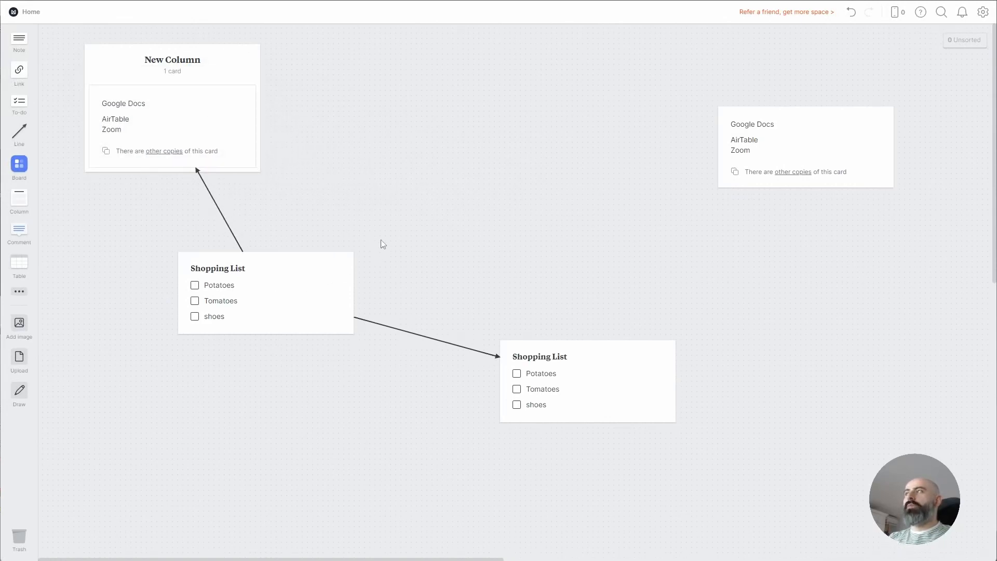
drag(309, 285, 205, 179)
click(214, 280)
key(Delete)
click(423, 315)
key(Delete)
drag(630, 292, 495, 463)
key(Delete)
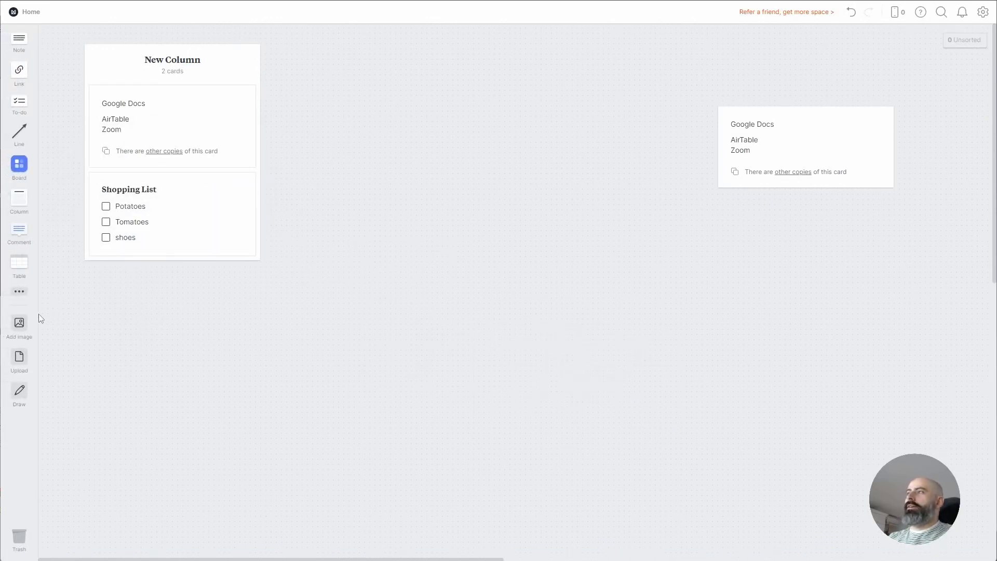
Add the building photo into the column and shift the column up-right
click(21, 326)
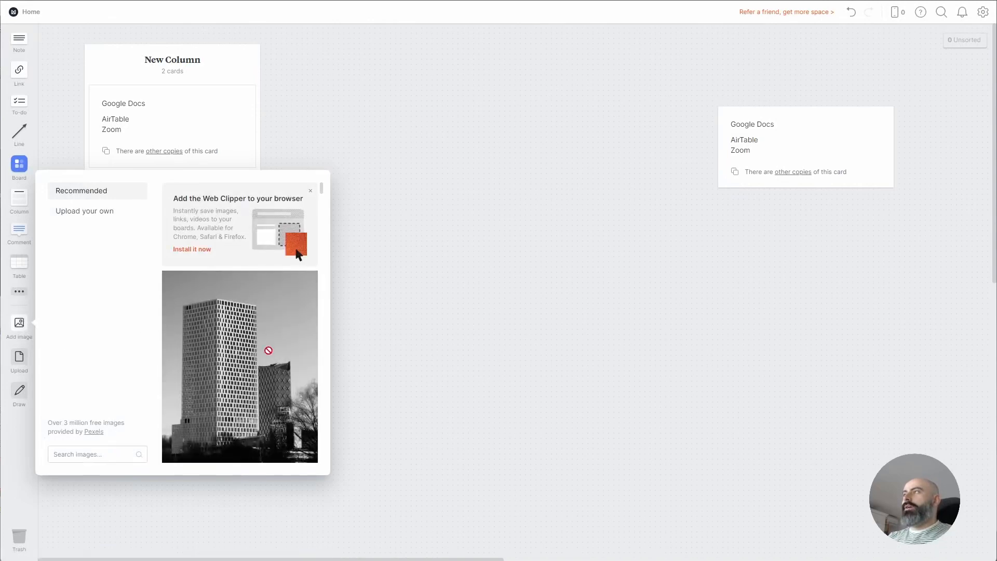
click(250, 365)
drag(498, 291, 197, 254)
drag(212, 63, 244, 58)
Rename the column to 'Project #1'
click(210, 46)
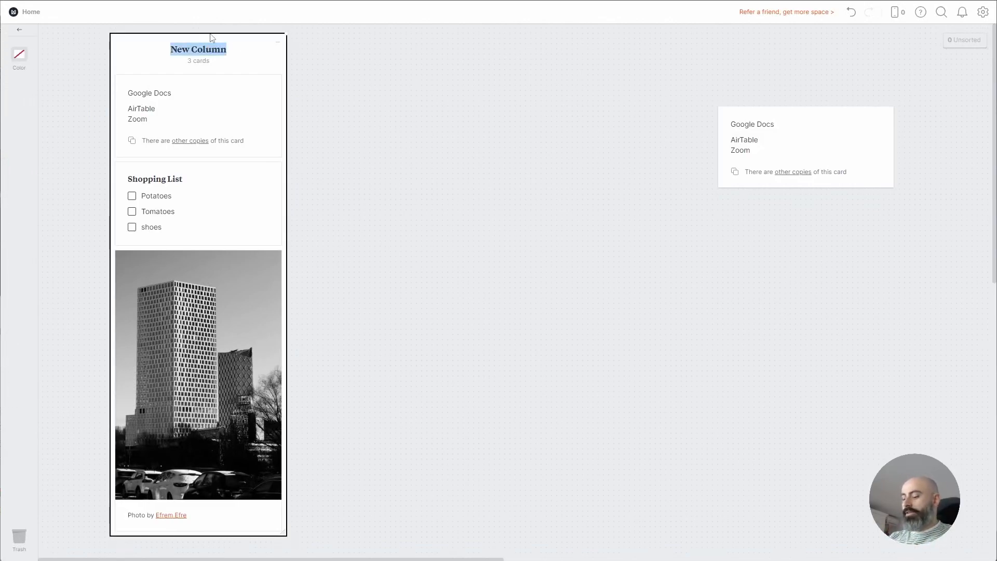
text(Project #1)
click(348, 95)
click(193, 64)
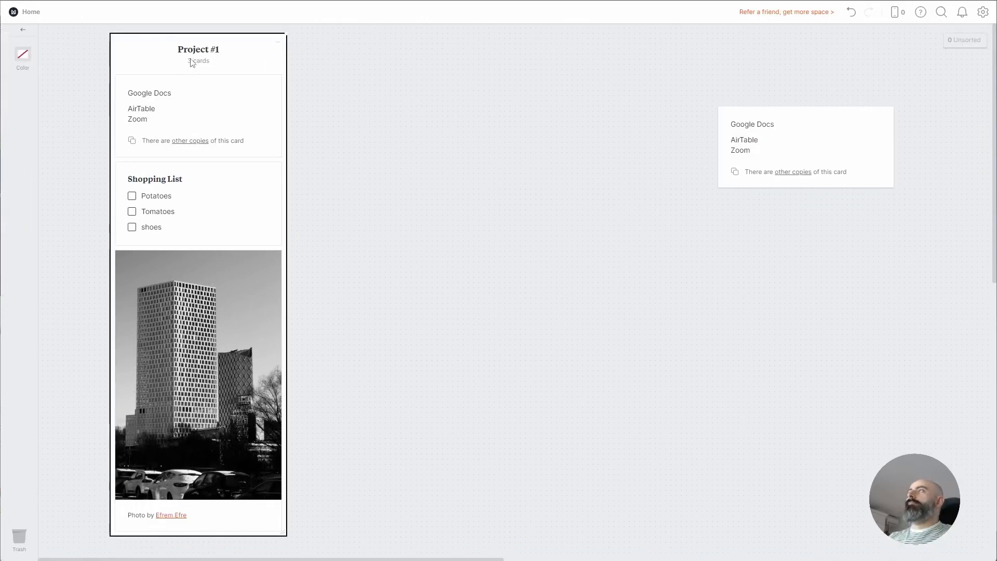
click(355, 95)
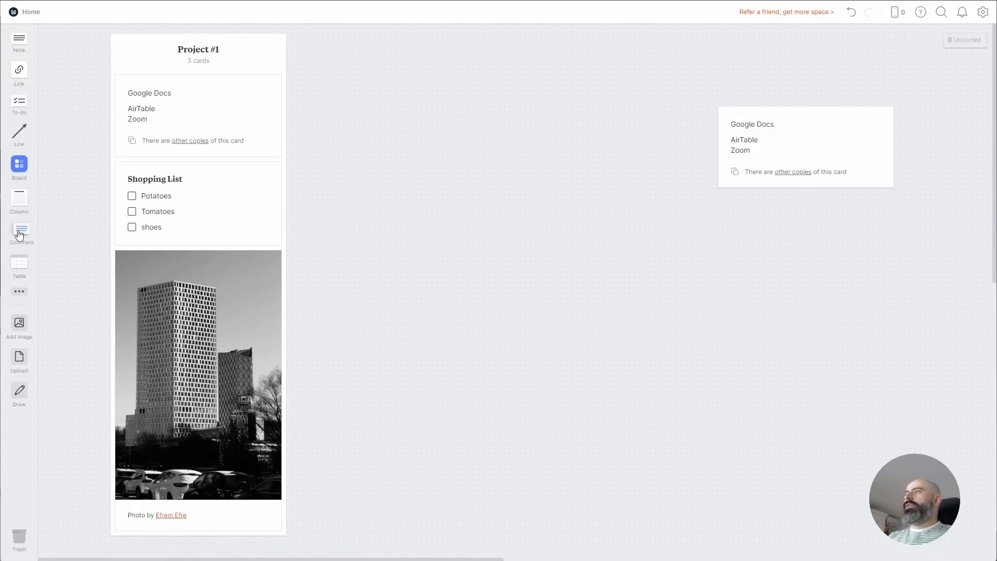
Post the comment 'I will take care of that.' beside Project #1 and shift the Google Docs card toward it
drag(21, 236, 338, 121)
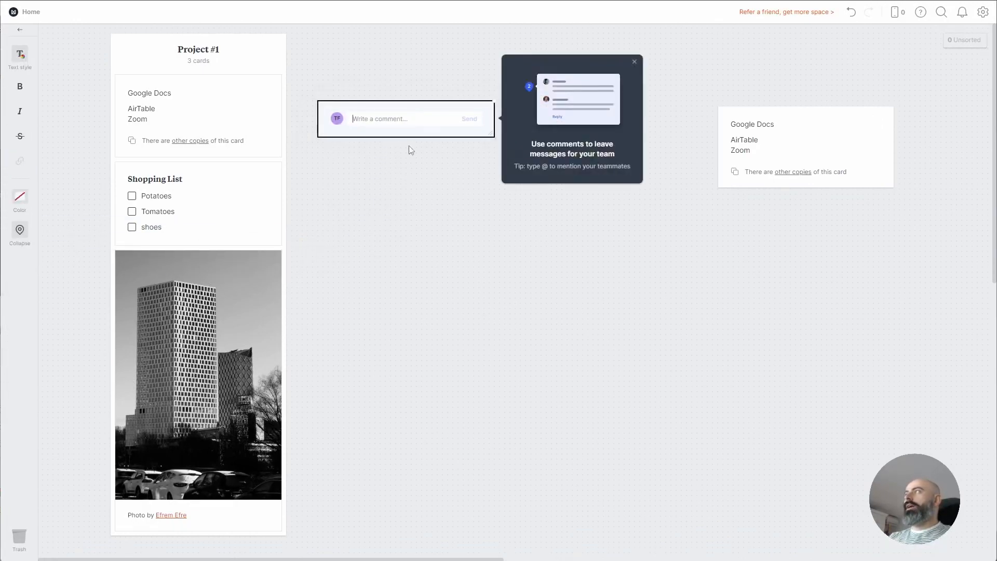
click(634, 62)
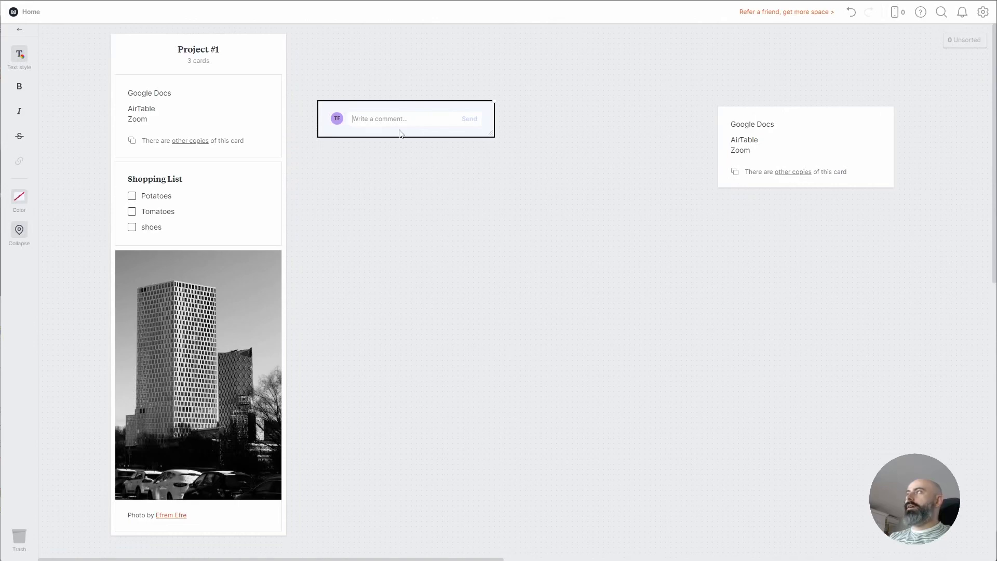
text(W)
key(BackSpace)
text(I will take care of that.)
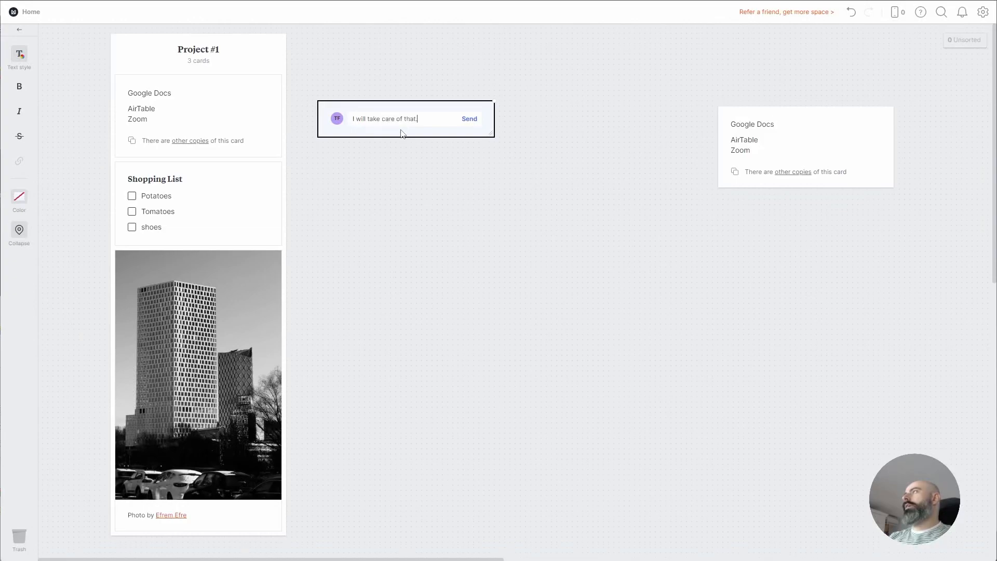
click(468, 118)
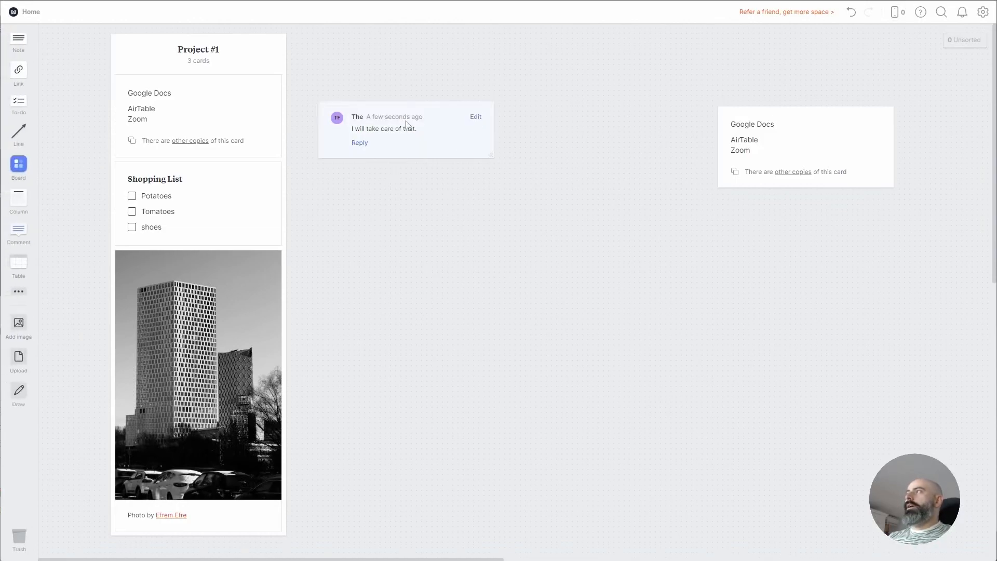
click(343, 130)
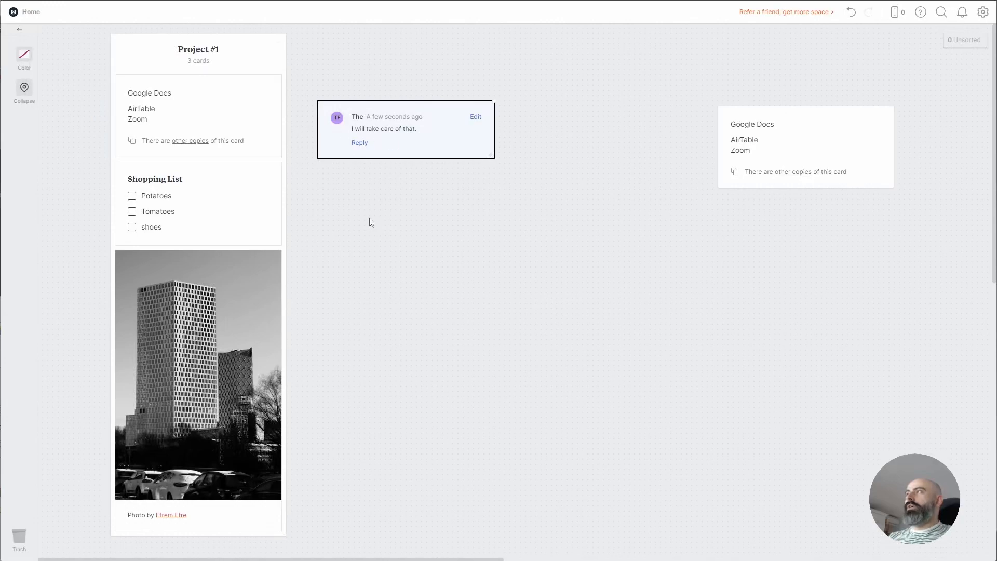
drag(751, 163, 585, 151)
Connect the comment card to the Google Docs card with a line and move the Google Docs card further right
click(471, 142)
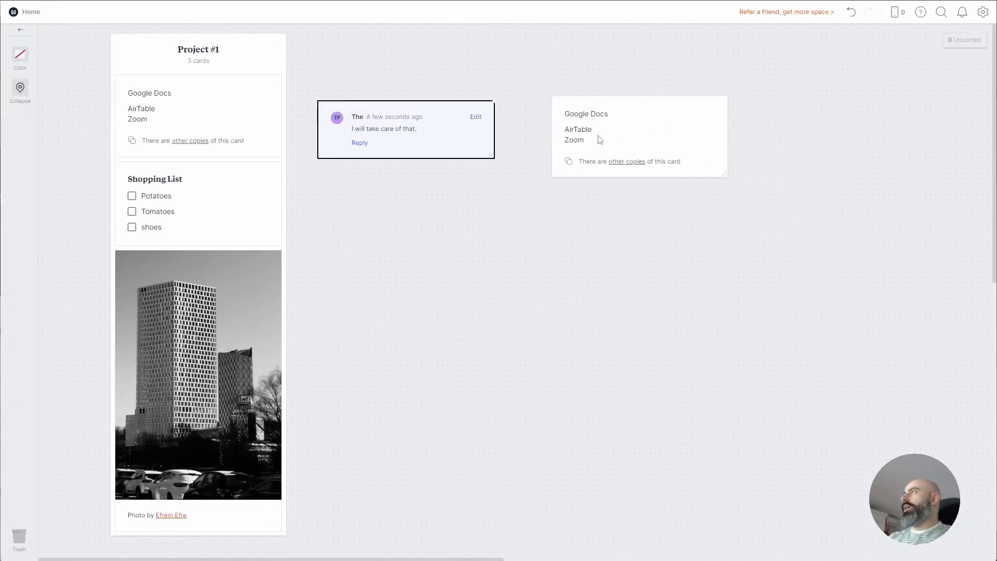
shift+click(594, 138)
right_click(584, 139)
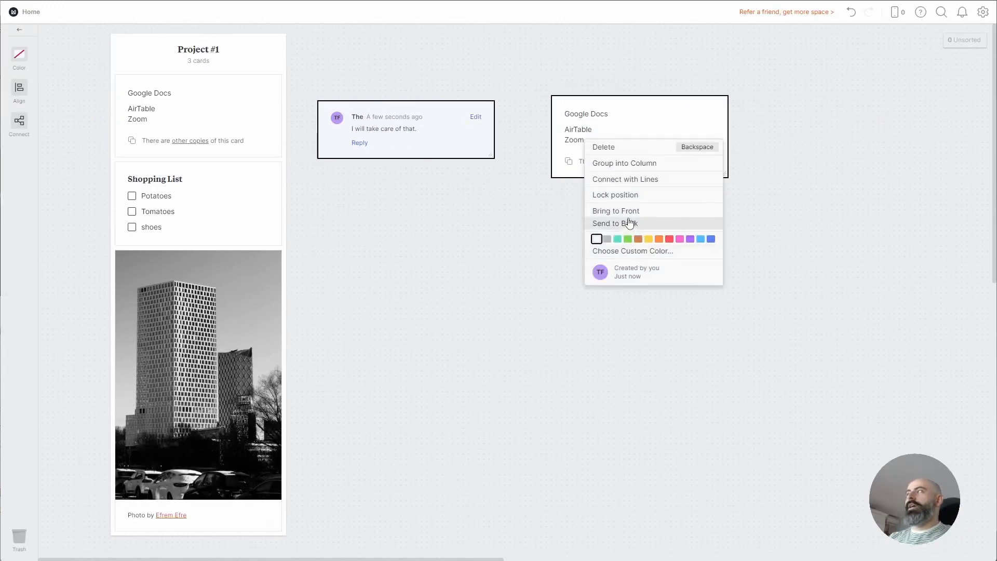
click(646, 186)
click(521, 133)
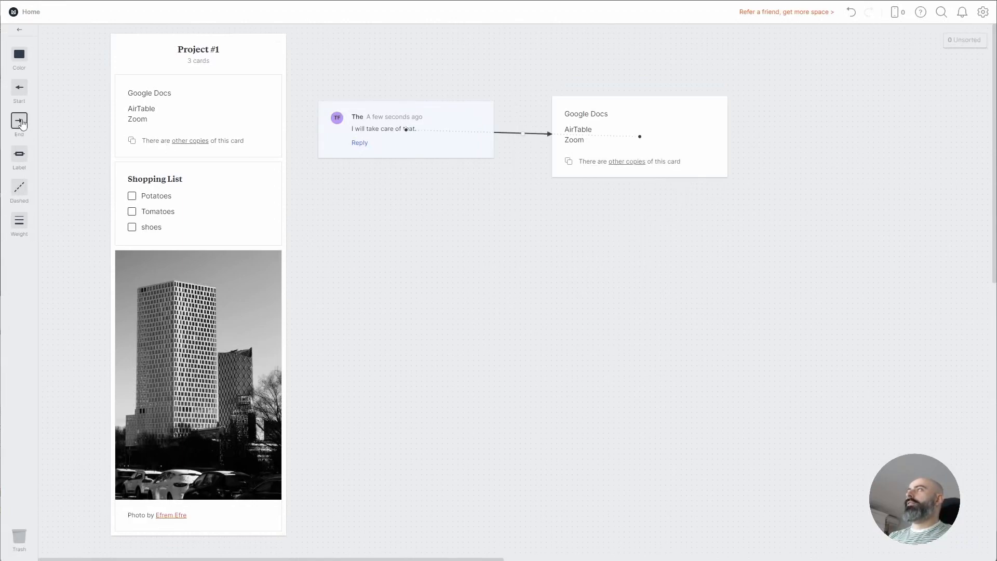
drag(647, 171, 707, 156)
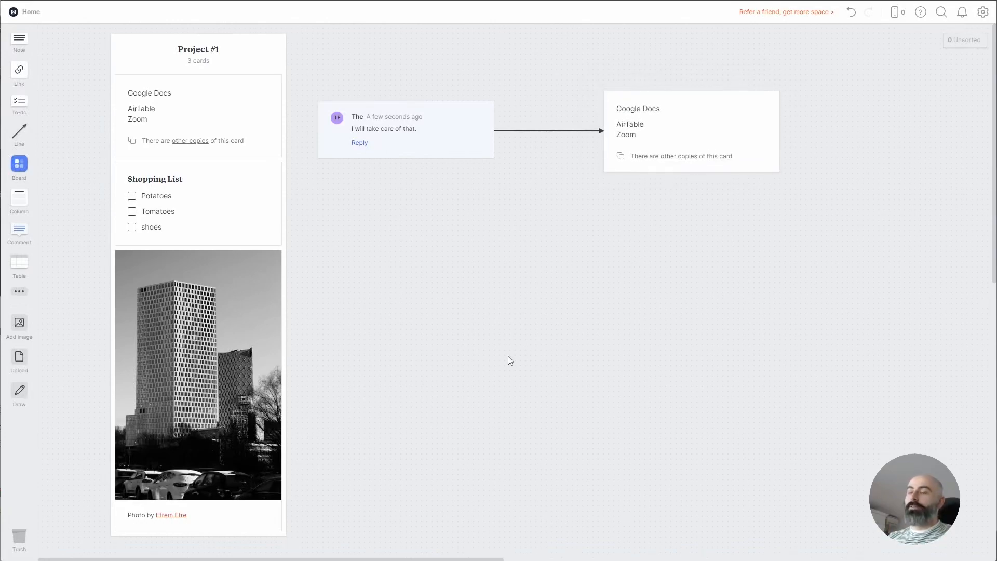
Connect the Project #1 column to the comment with an arrowhead at the column end, then nudge the comment right
click(427, 138)
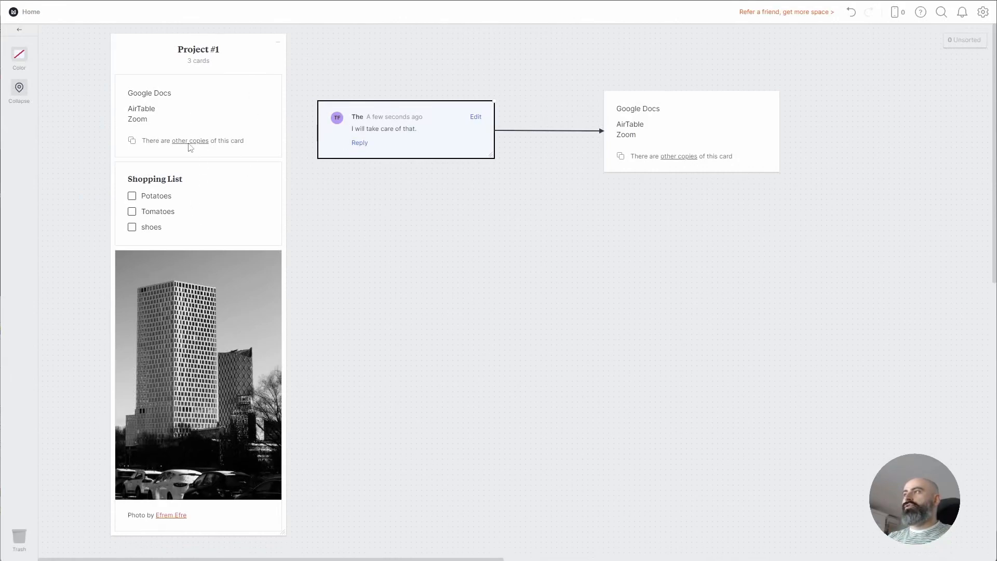
click(279, 63)
click(345, 94)
click(270, 119)
shift+click(354, 127)
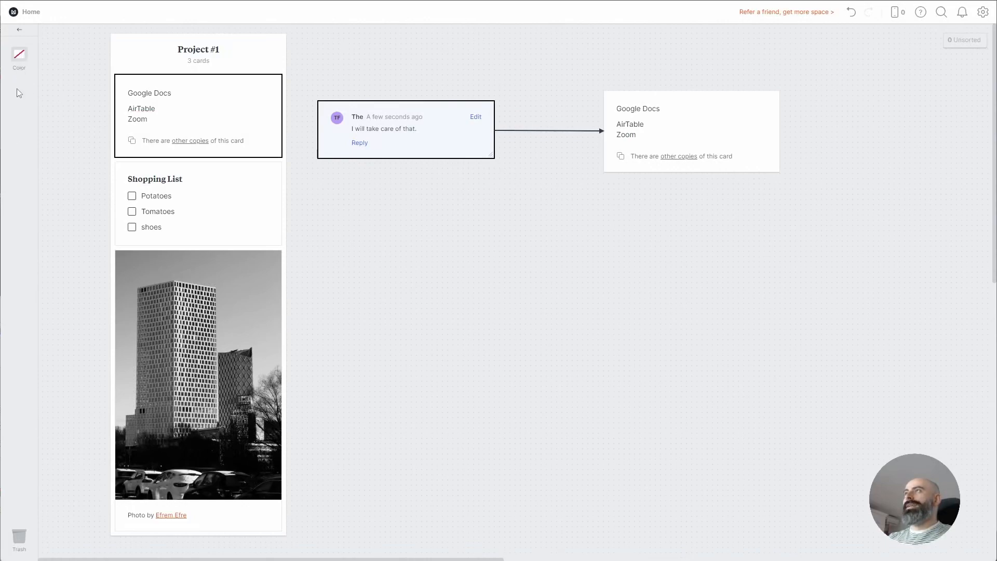
click(303, 157)
click(269, 60)
shift+click(348, 110)
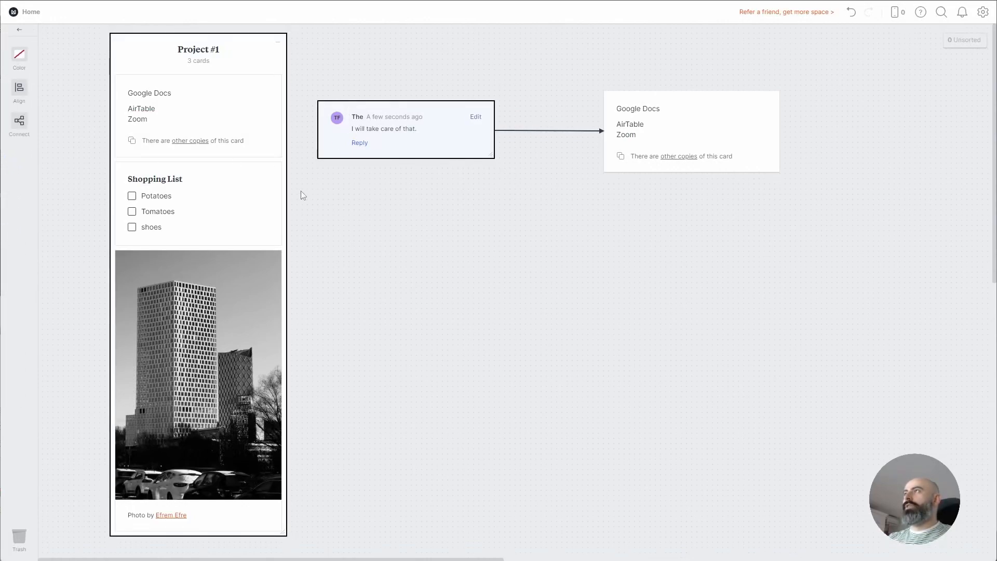
click(20, 136)
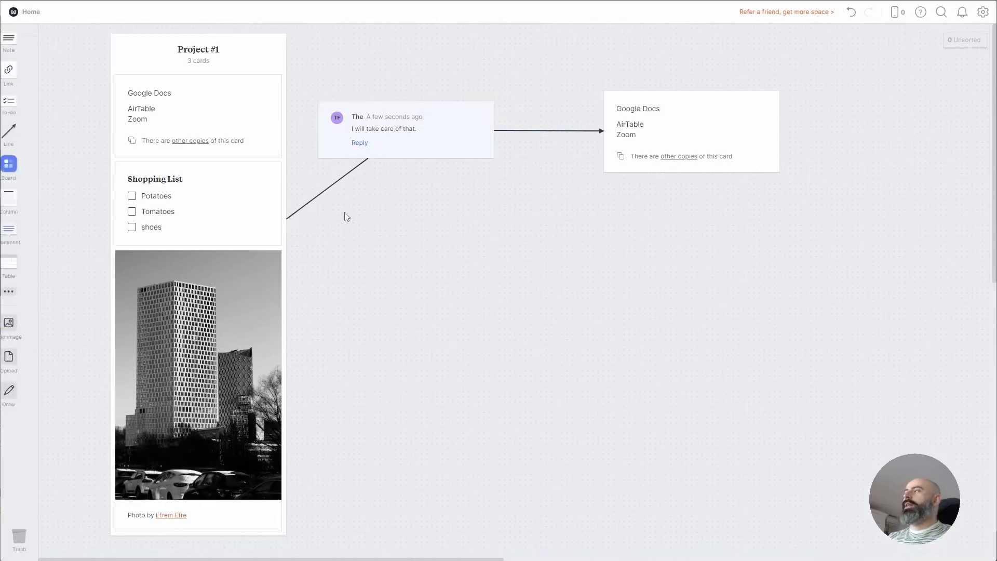
click(20, 88)
click(383, 210)
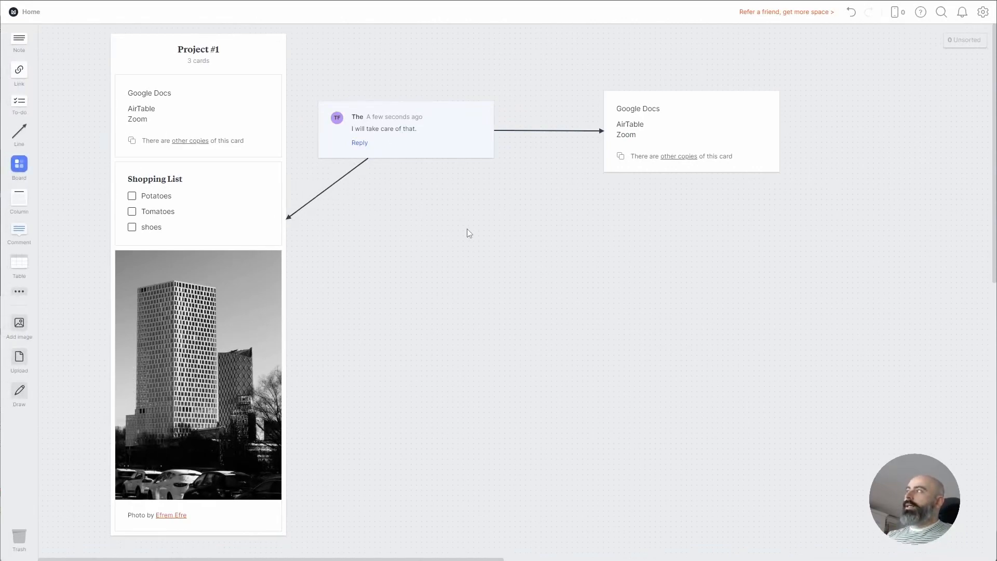
drag(461, 156, 502, 161)
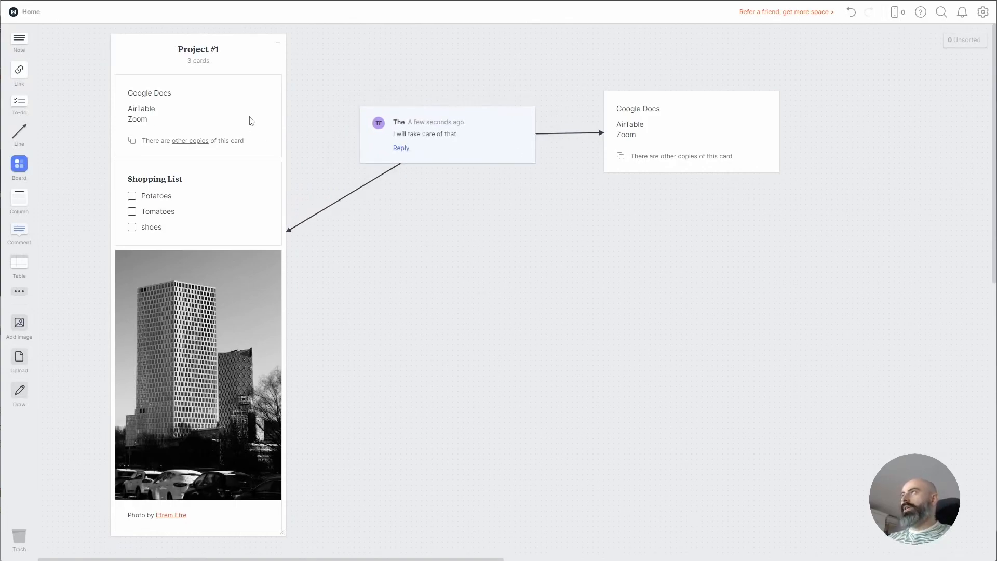
Pull Shopping List and the photo out of Project #1 and delete the comment card with its arrows
drag(225, 209, 411, 256)
drag(208, 286, 669, 313)
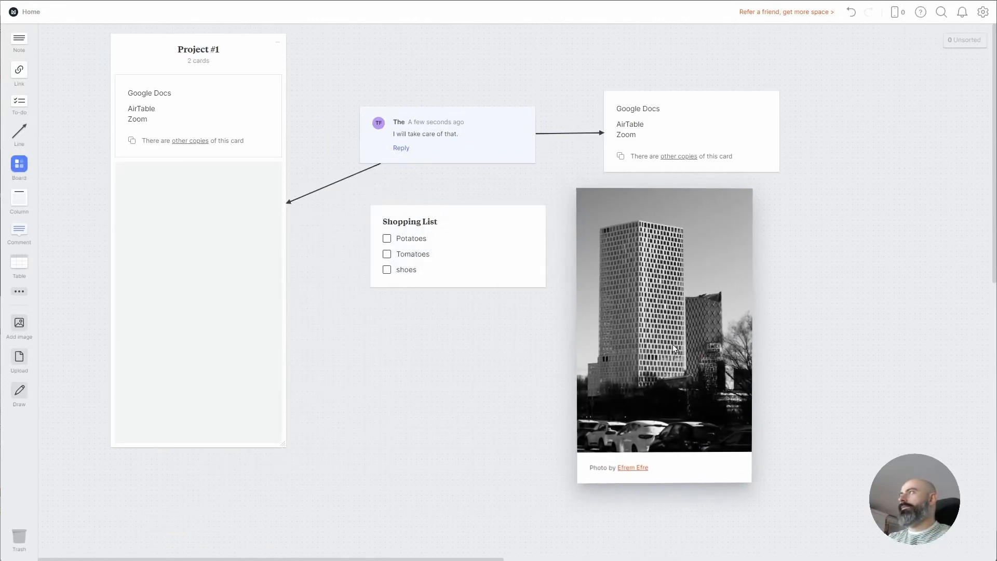
drag(728, 63, 627, 108)
drag(526, 68, 449, 126)
key(Delete)
Duplicate the Project #1 column and move the copied Google Docs card out onto the board
drag(243, 58, 433, 53)
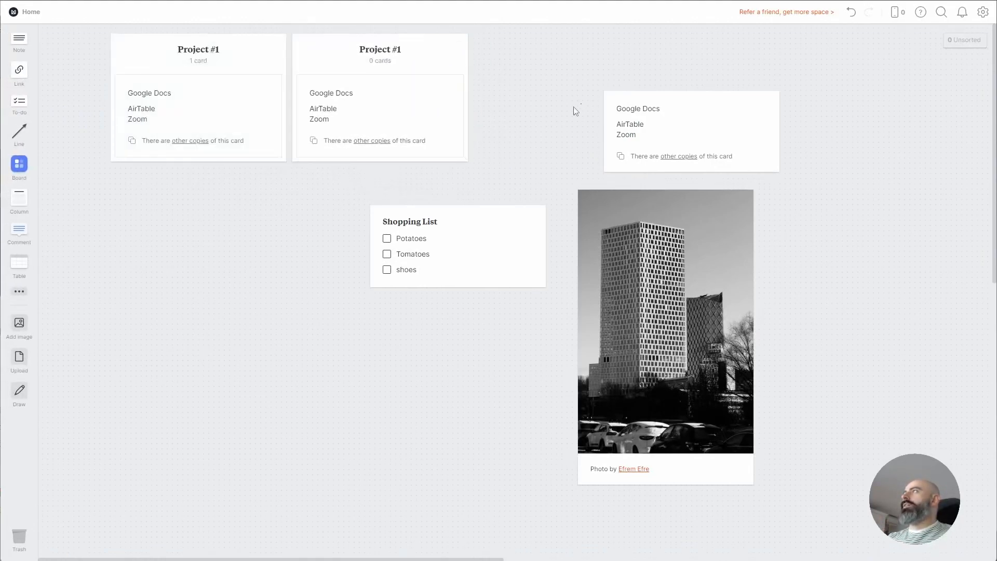
click(440, 116)
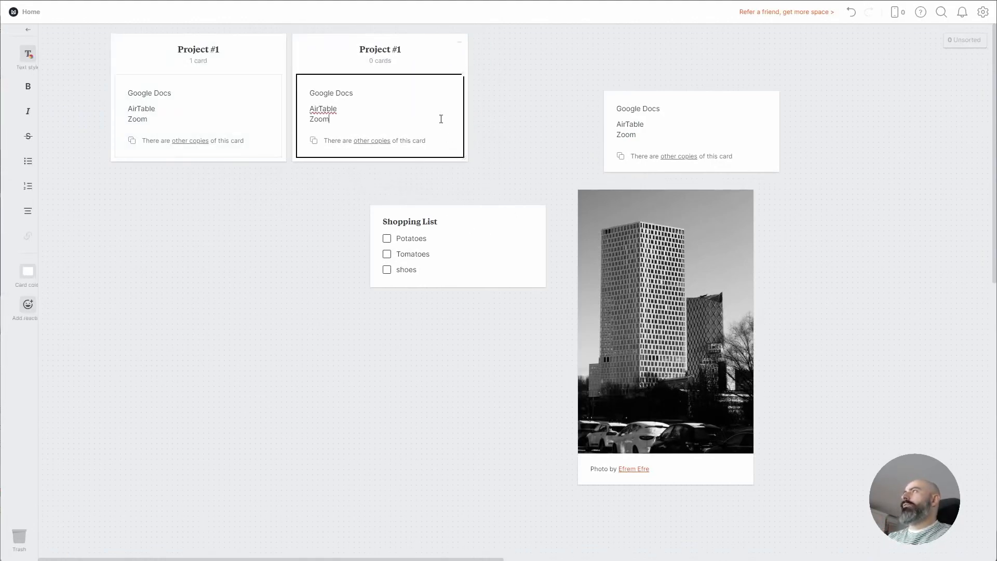
click(423, 169)
drag(409, 114, 623, 73)
Put the photo in the copied column, return Shopping List to the first column, and line up the Google Docs copies
drag(630, 301, 410, 156)
drag(488, 404, 230, 186)
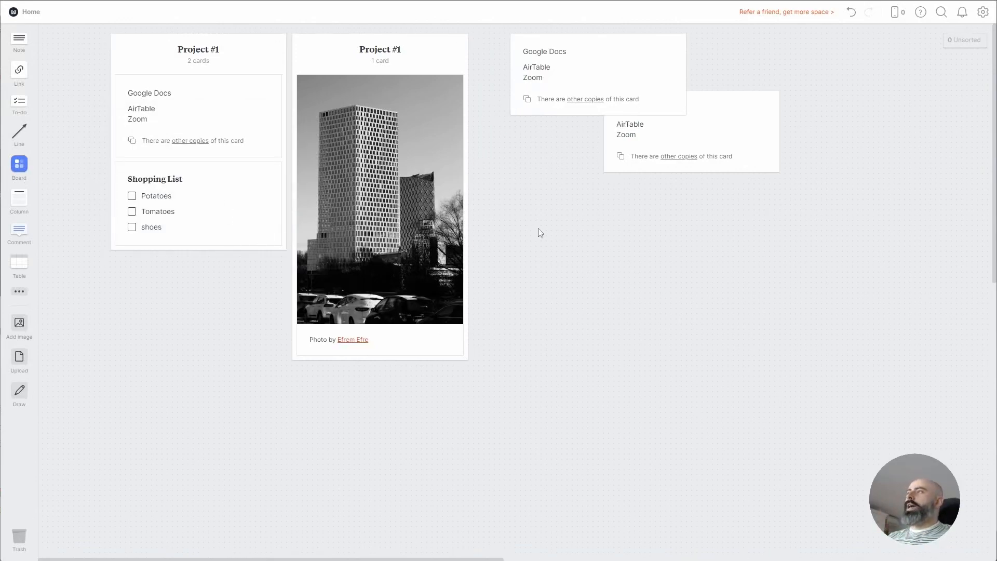
drag(734, 104, 817, 47)
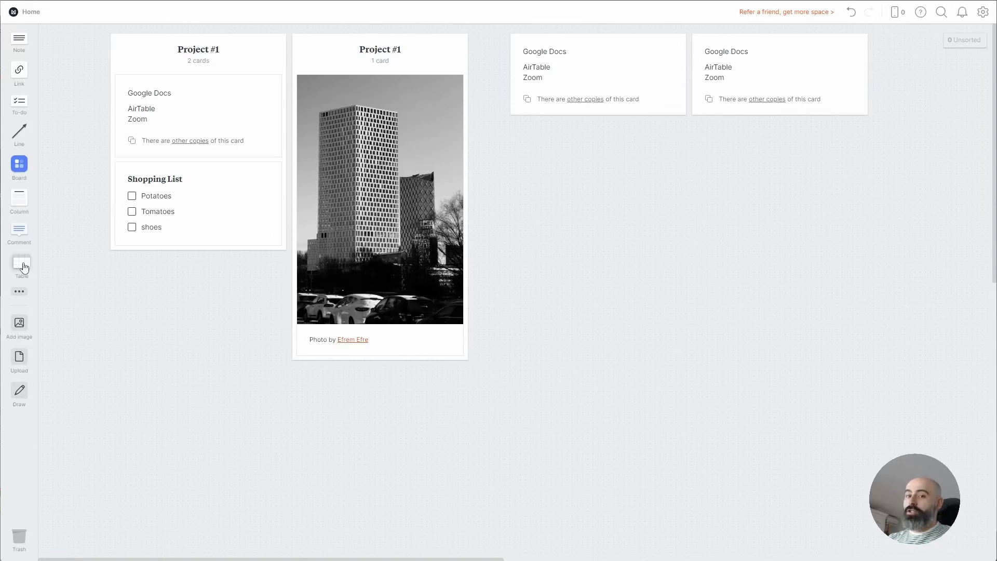
Place a new table below the photo and enlarge it to ten columns by seven rows
drag(24, 267, 141, 414)
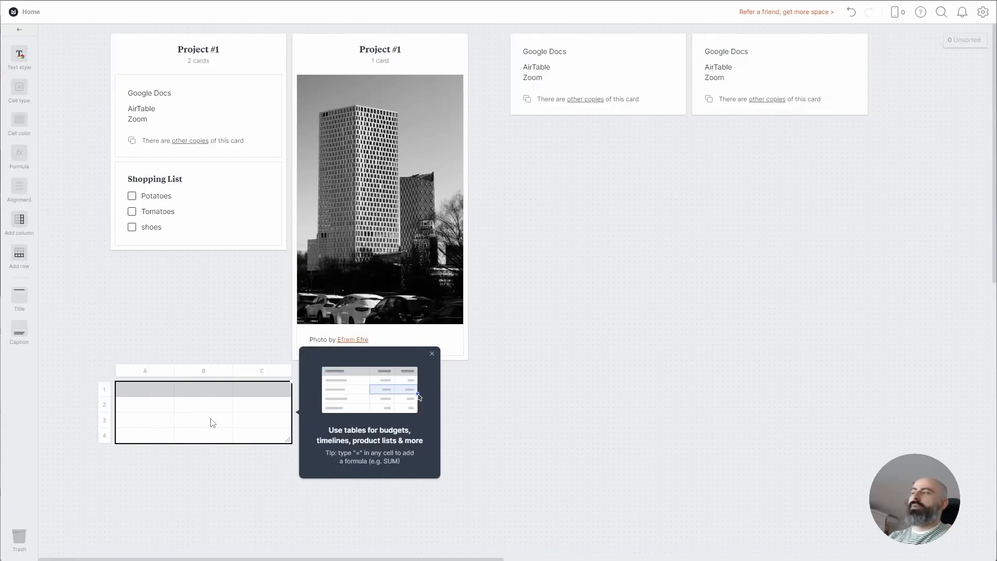
click(432, 355)
drag(287, 441, 721, 495)
Enter 1 in B2 and 2 in C2
click(170, 405)
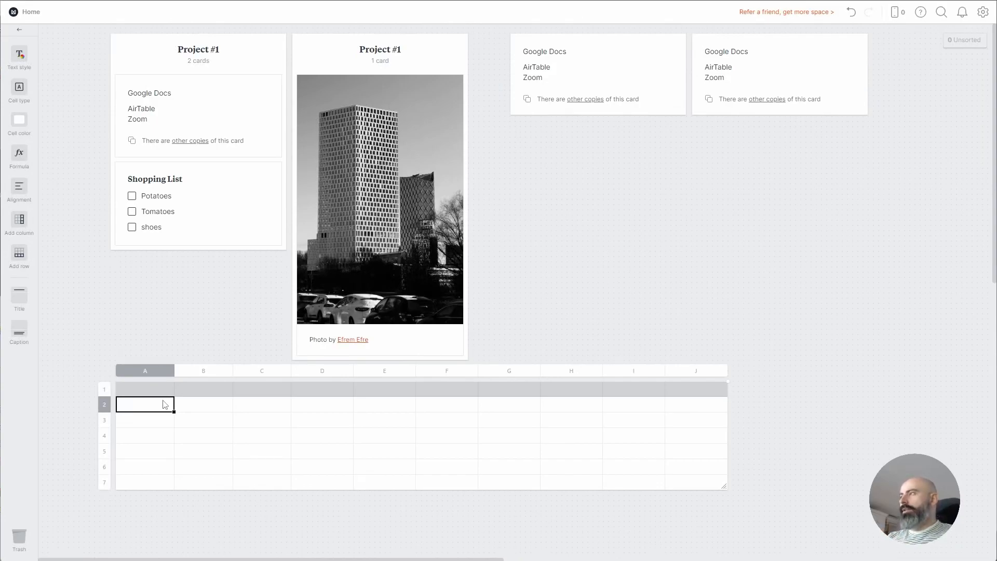
click(213, 413)
text(1)
click(277, 405)
text(2)
click(329, 408)
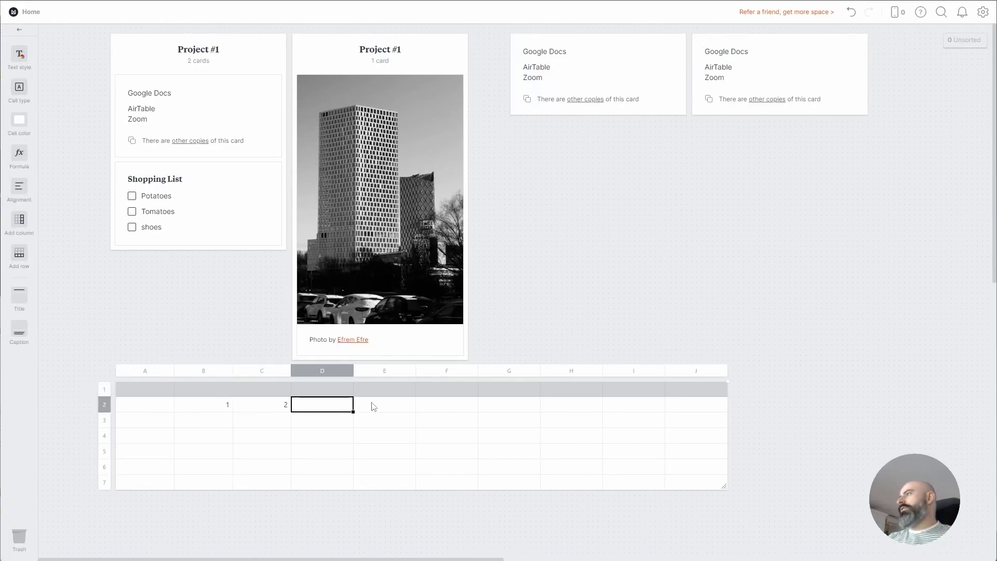
Put =sum(B2:C2) in E2 and copy the formula down to row 5
click(379, 407)
text(=s)
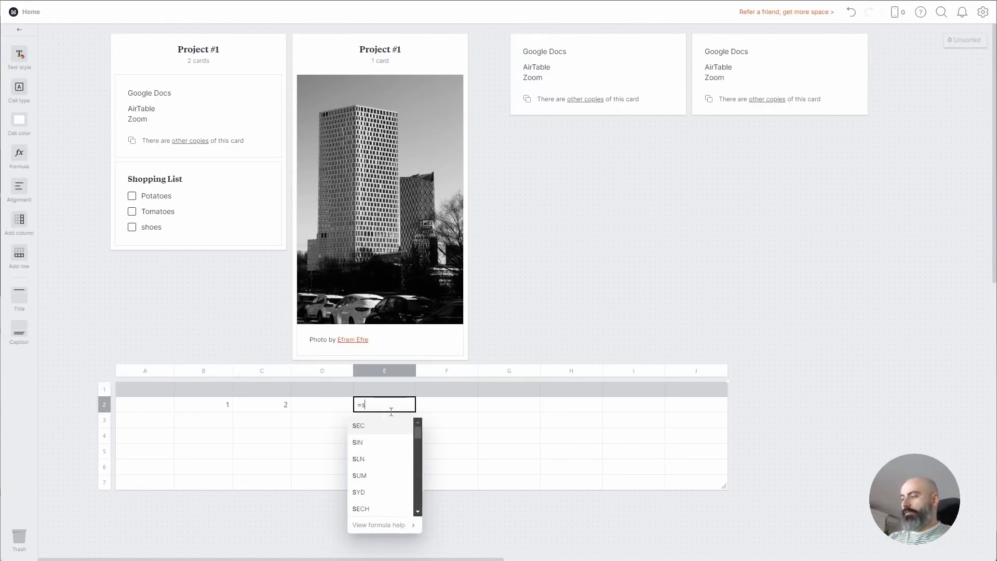
text(um()
click(230, 407)
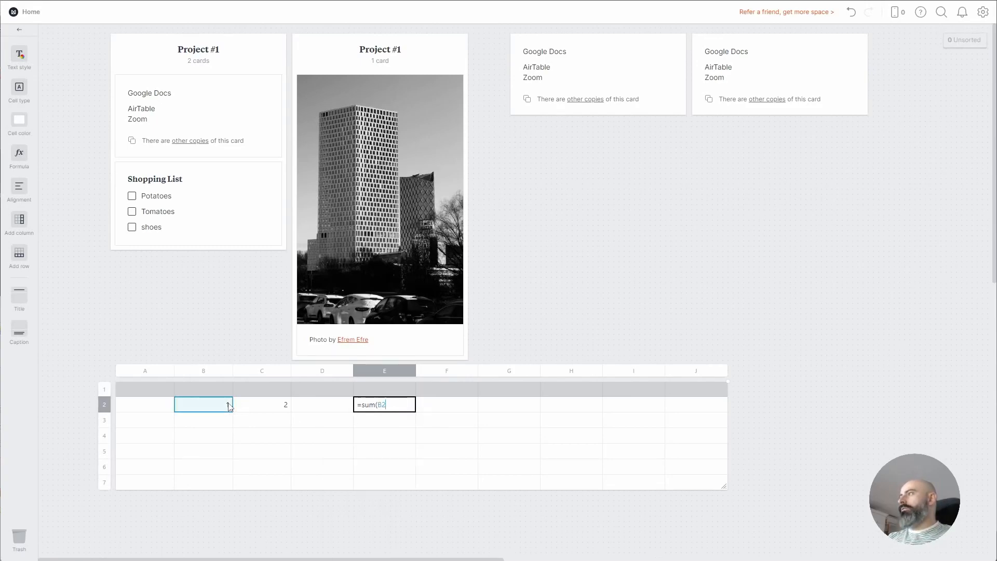
click(270, 411)
click(396, 404)
click(399, 405)
text(C2)
key(Return)
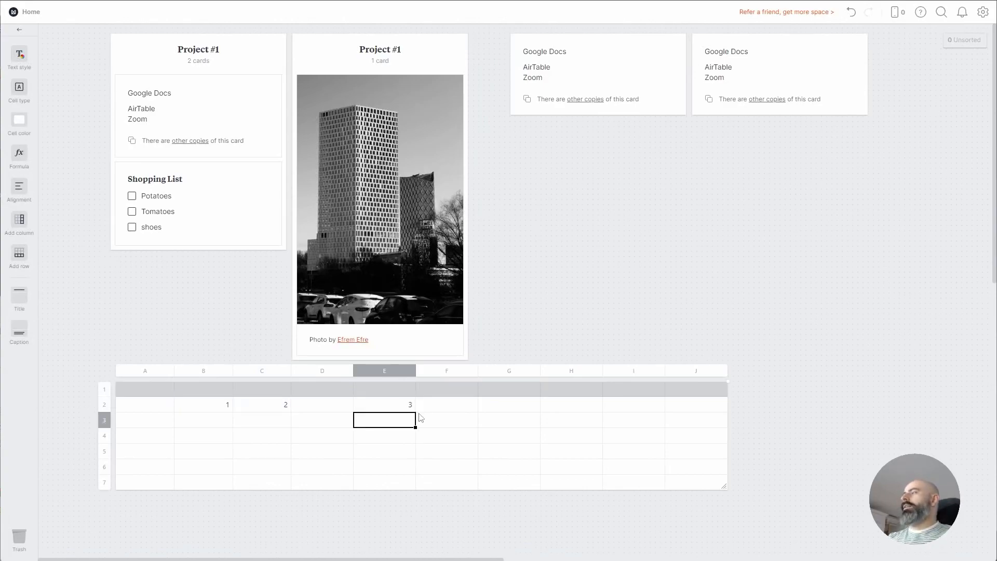
click(377, 410)
drag(415, 412, 417, 454)
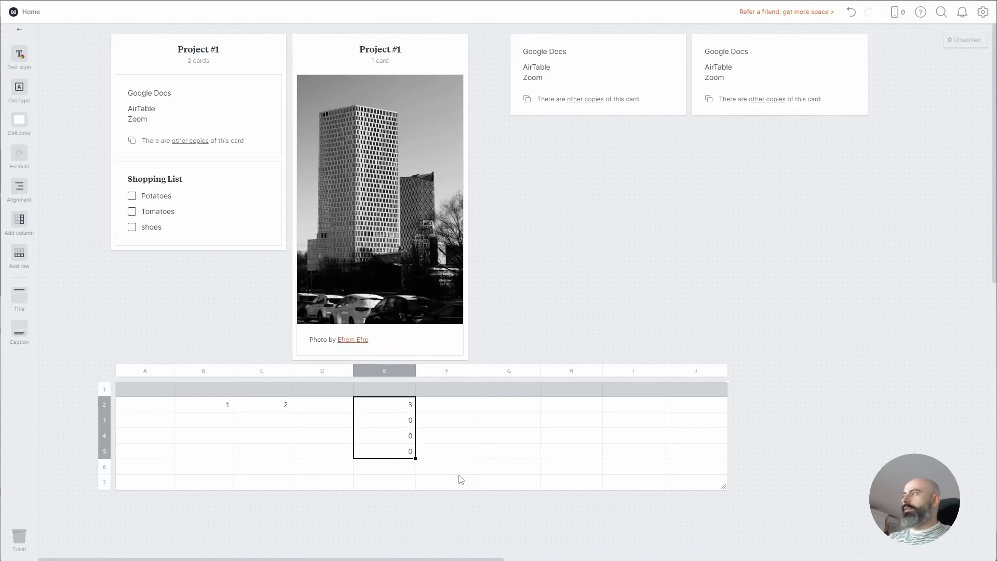
Fill row 3 with 5 and 6 and row 4 with 7 and 8, then nudge the table up and right
click(263, 425)
click(209, 420)
text(5)
key(Tab)
text(6)
key(Return)
text(7)
key(Tab)
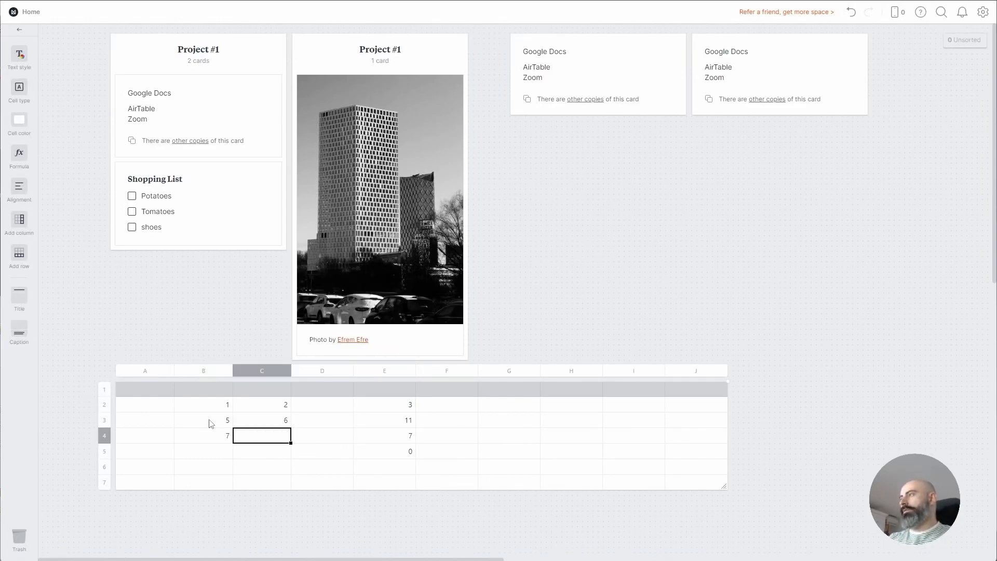
key(shift+Tab)
drag(412, 446, 218, 407)
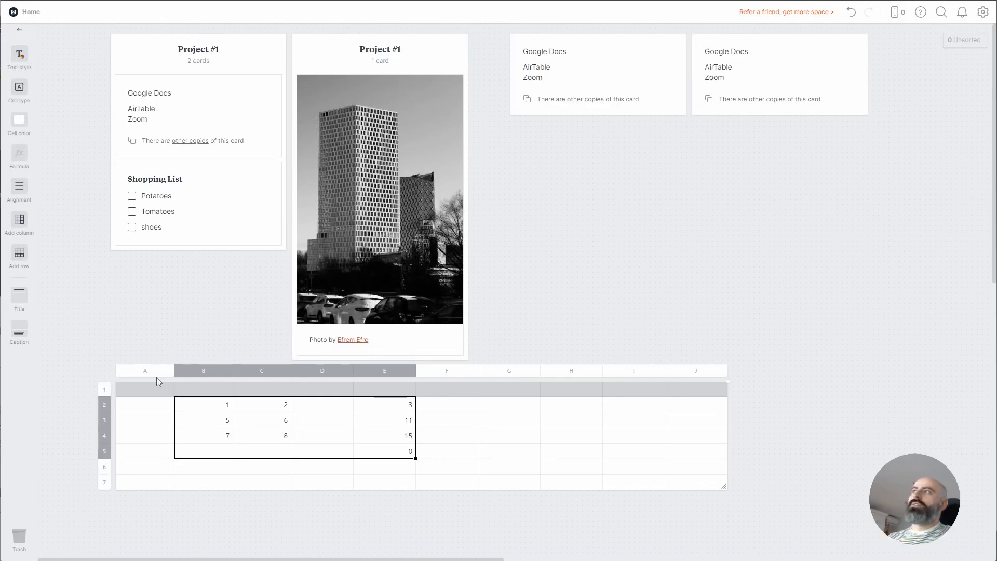
click(204, 341)
drag(254, 400, 495, 456)
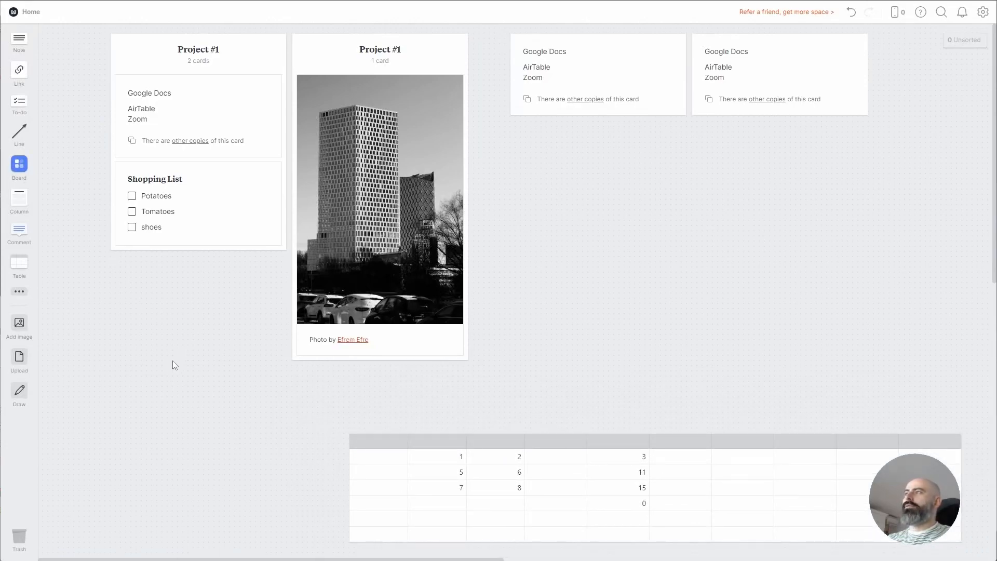
Add a sketch card, draw a looping freehand curve, save it, and move it to the board's middle right
click(20, 294)
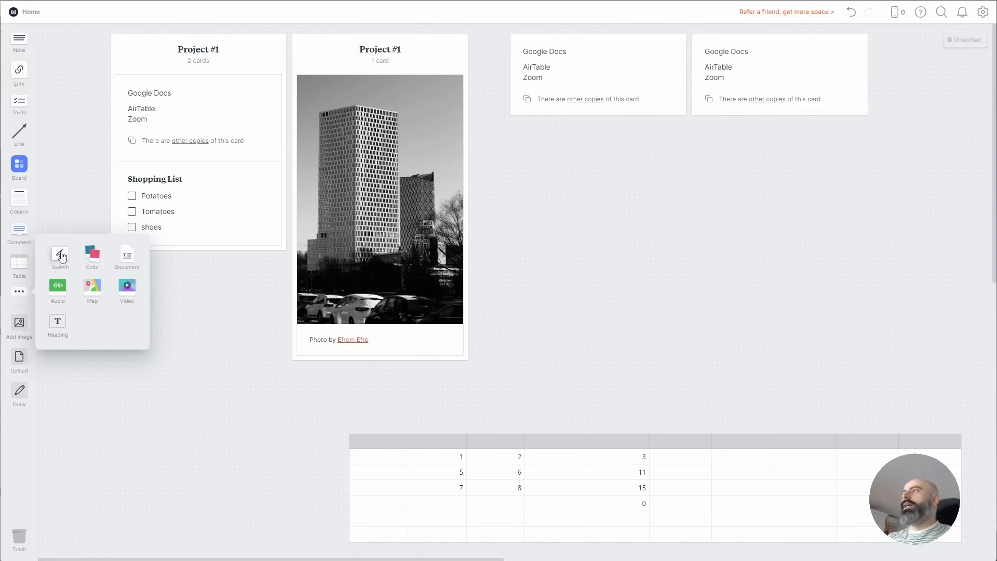
mouse_move(62, 257)
mouse_down()
mouse_move(216, 372)
mouse_move(162, 392)
mouse_move(203, 396)
mouse_move(190, 405)
mouse_up()
double_click(190, 405)
mouse_move(262, 199)
mouse_down()
mouse_move(329, 323)
mouse_move(466, 299)
mouse_up()
mouse_move(499, 347)
mouse_down()
mouse_move(678, 337)
mouse_move(670, 400)
mouse_up()
click(596, 513)
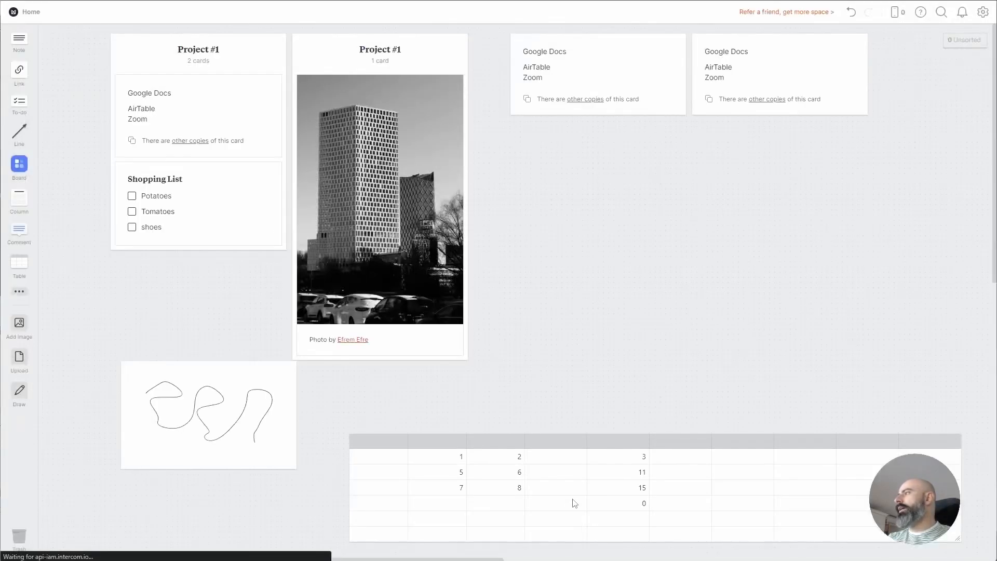
mouse_move(262, 422)
mouse_down()
mouse_move(528, 411)
mouse_move(627, 267)
mouse_up()
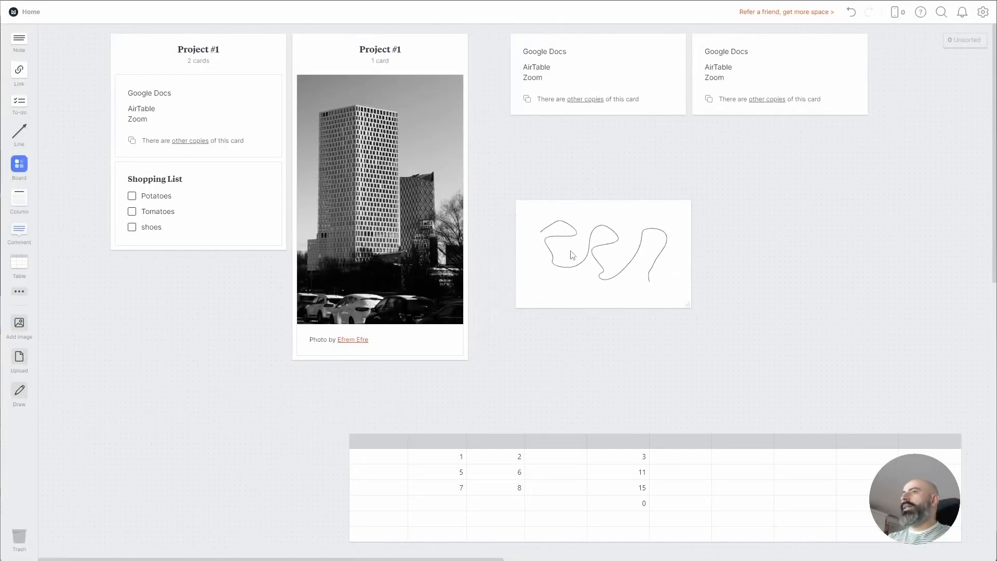
Look through the sketch card's custom colour formats (HSL, HEX, RGB), close unchanged, and deselect the sketch
click(19, 56)
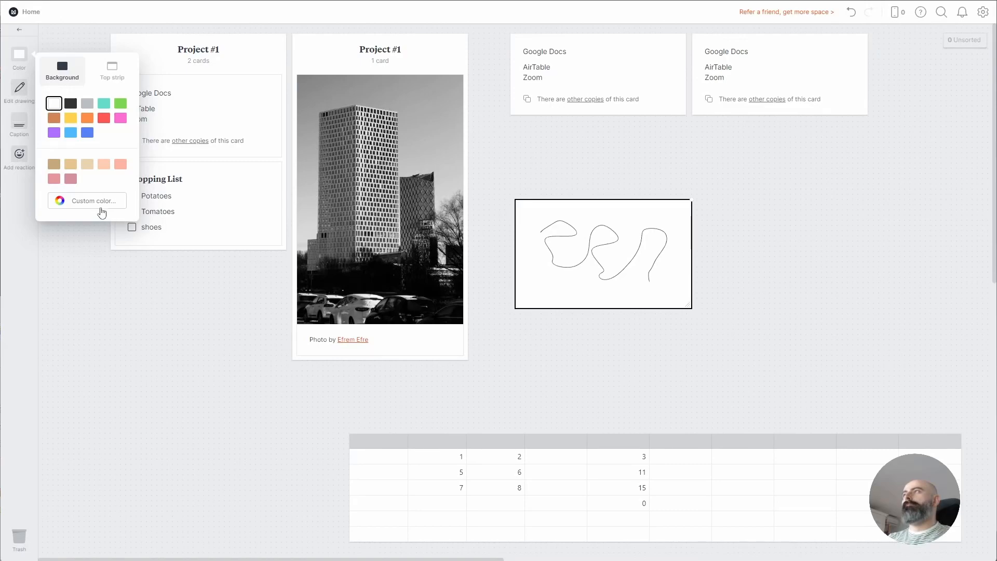
click(99, 203)
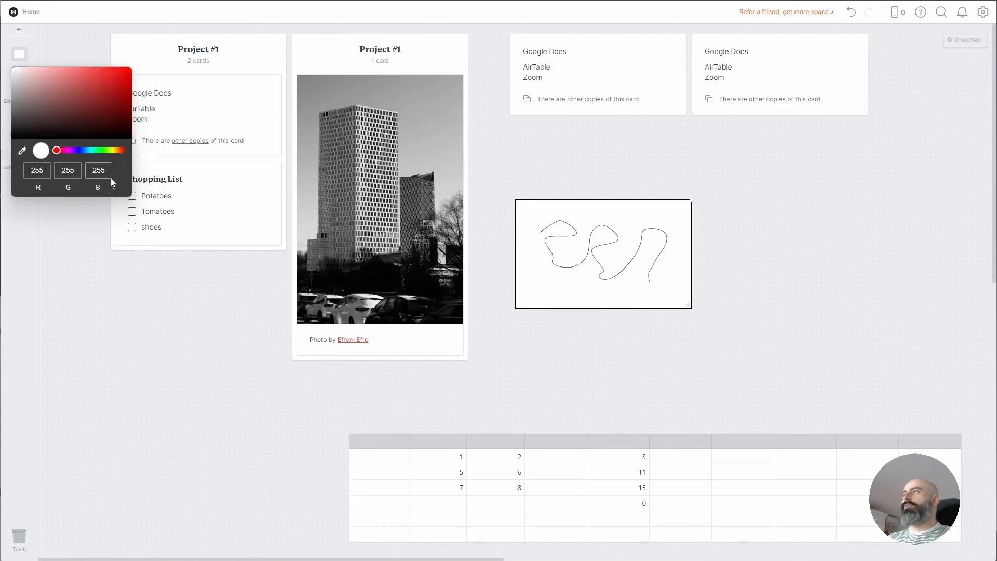
click(115, 187)
click(115, 188)
click(115, 188)
click(74, 42)
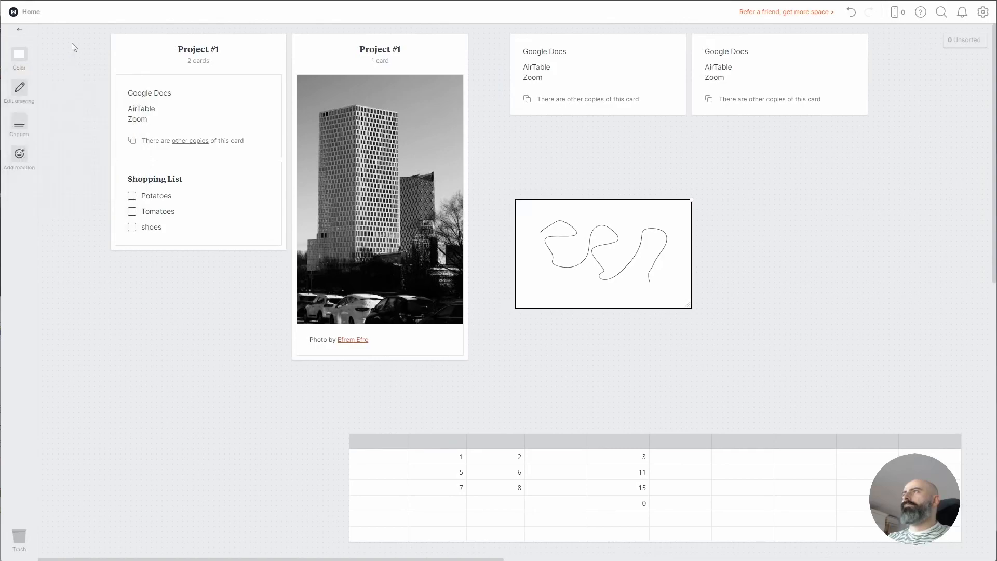
click(548, 281)
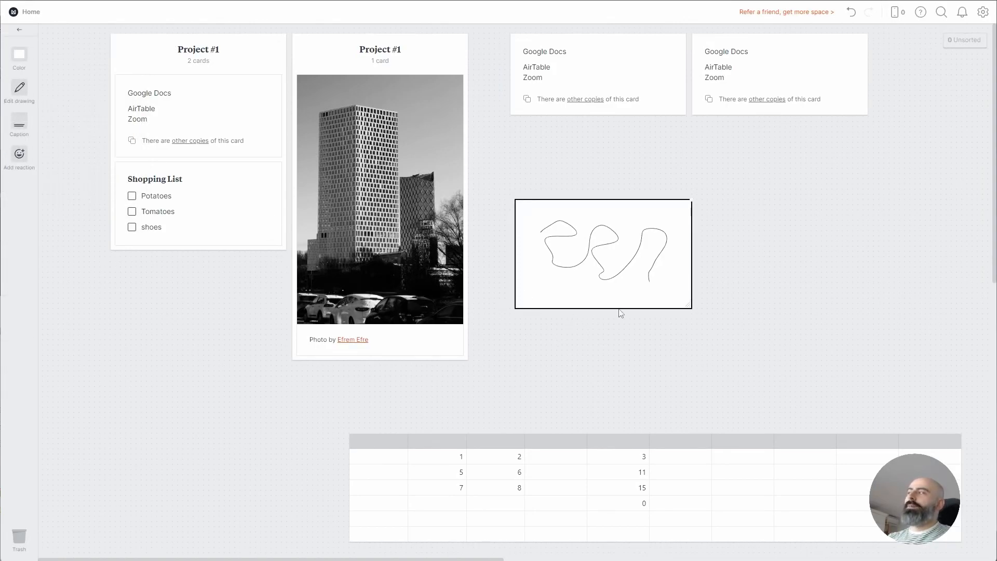
click(694, 334)
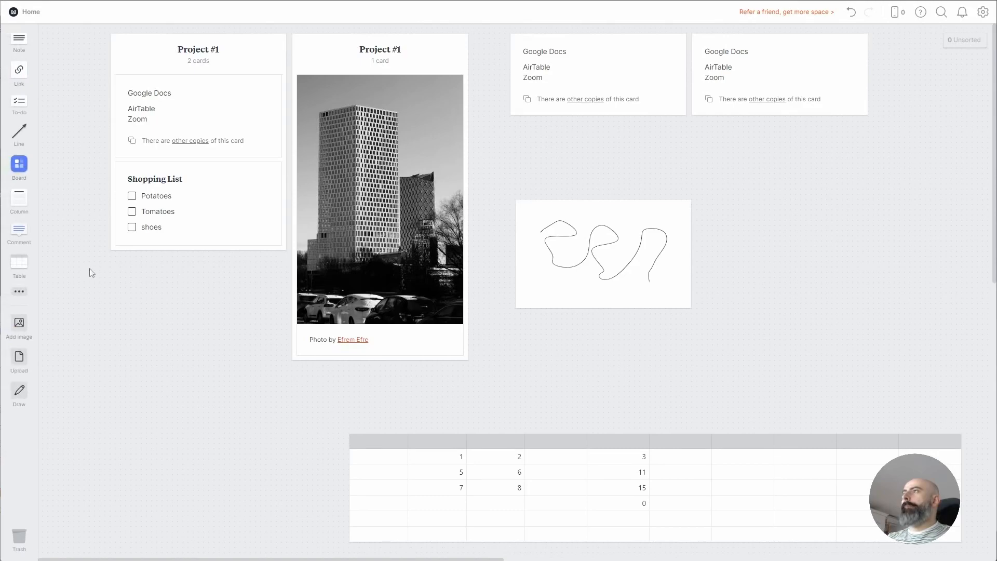
Add a colour swatch card, change its hex to FF512F, and move it up and left
click(19, 292)
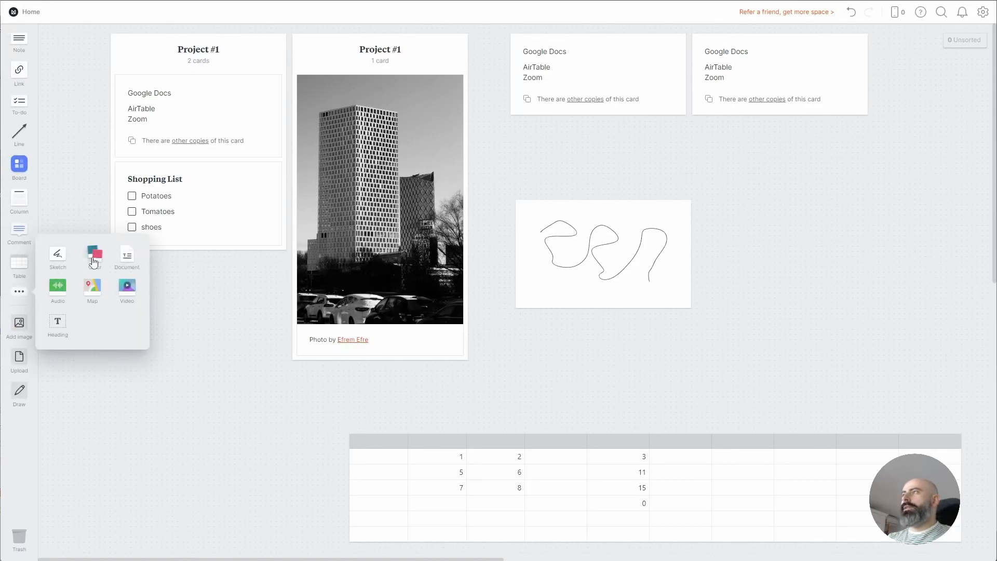
drag(94, 261, 195, 385)
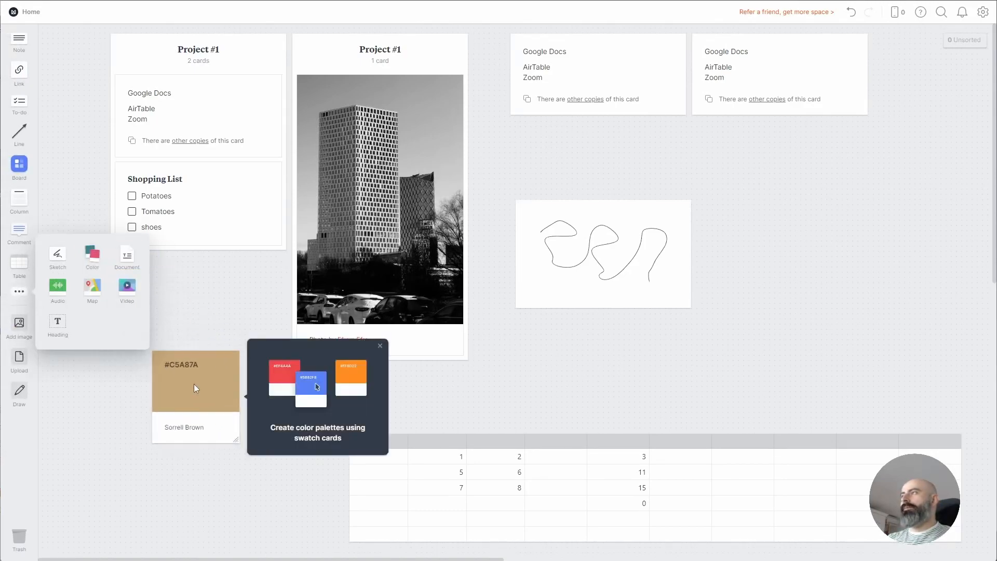
click(189, 450)
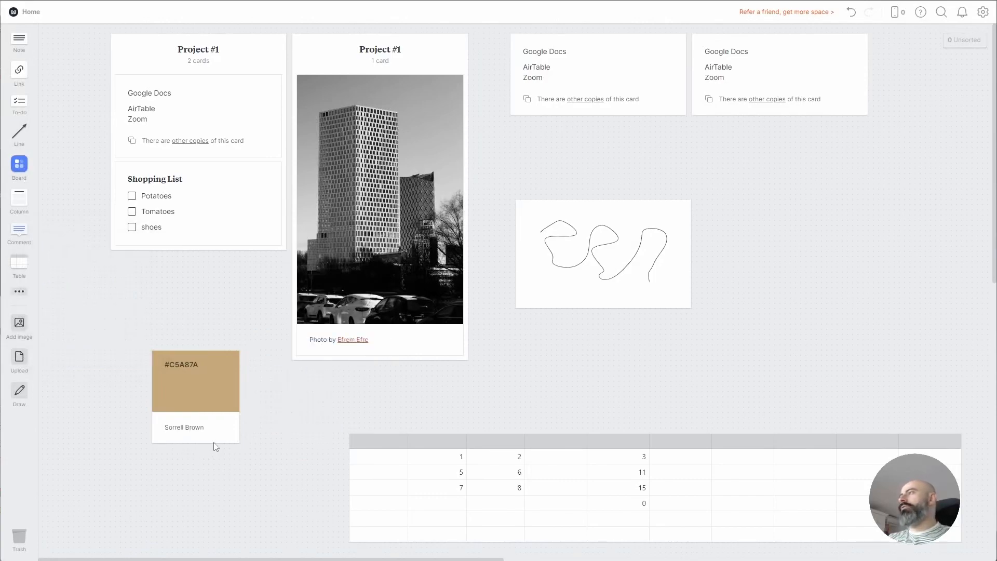
click(197, 369)
click(170, 365)
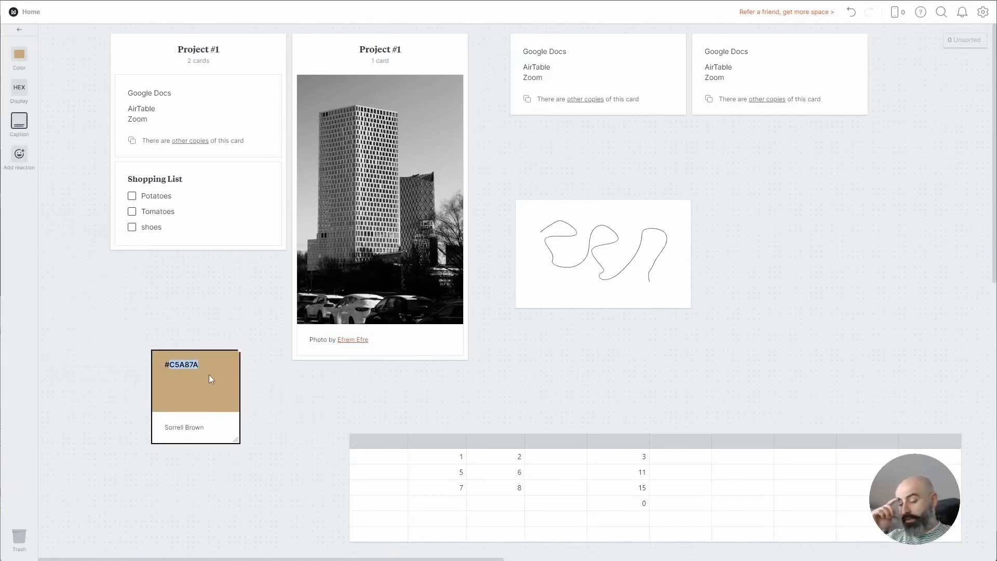
text(FF)
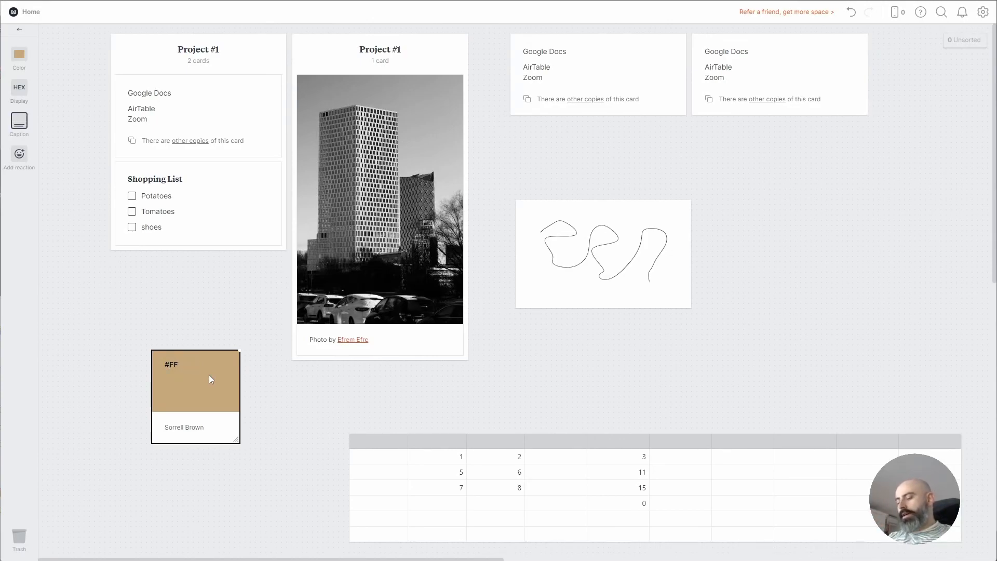
text(512F)
key(Return)
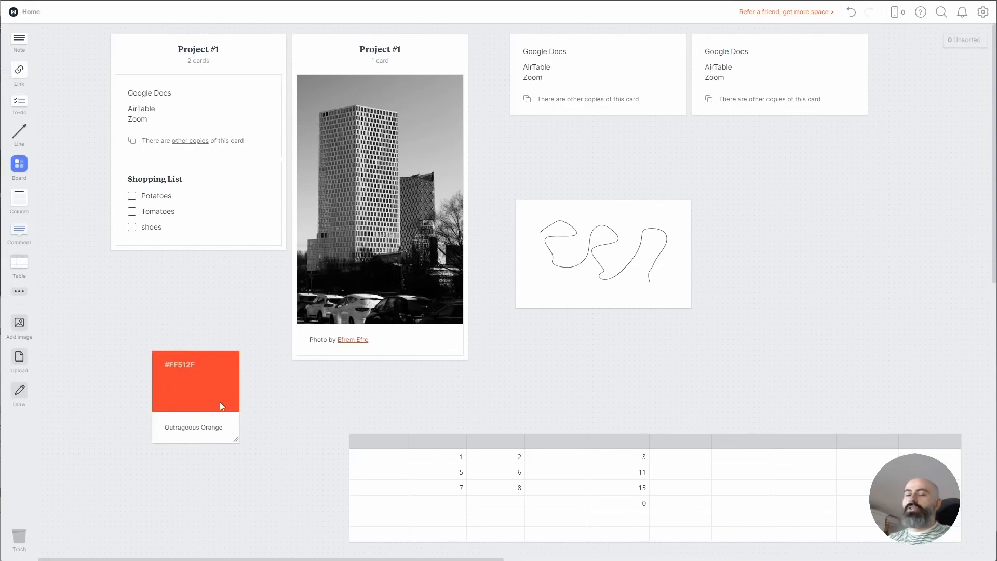
drag(208, 412, 157, 310)
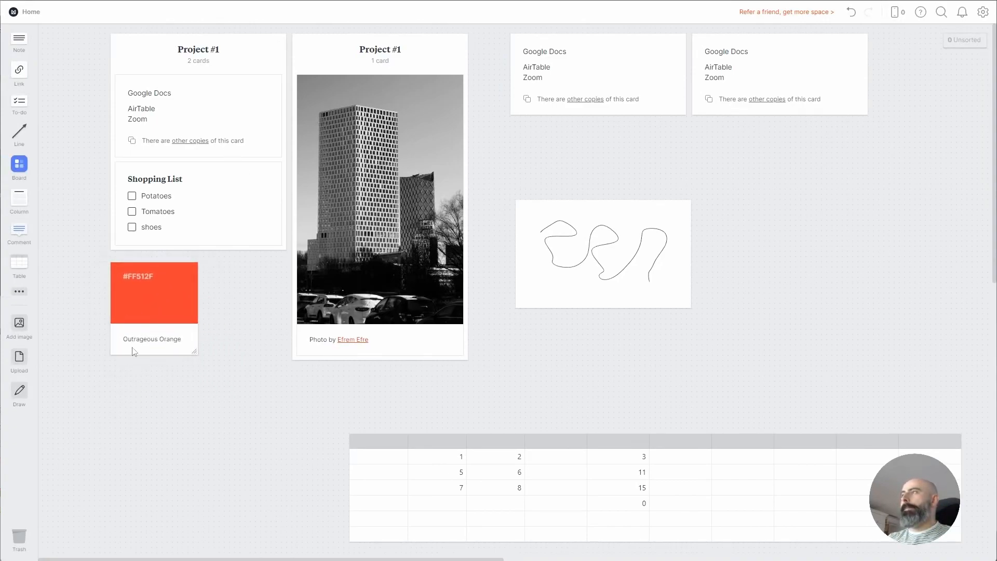
Make a second #FF512F swatch from a note and delete the added Gold Sand swatch
click(19, 291)
drag(93, 259, 125, 382)
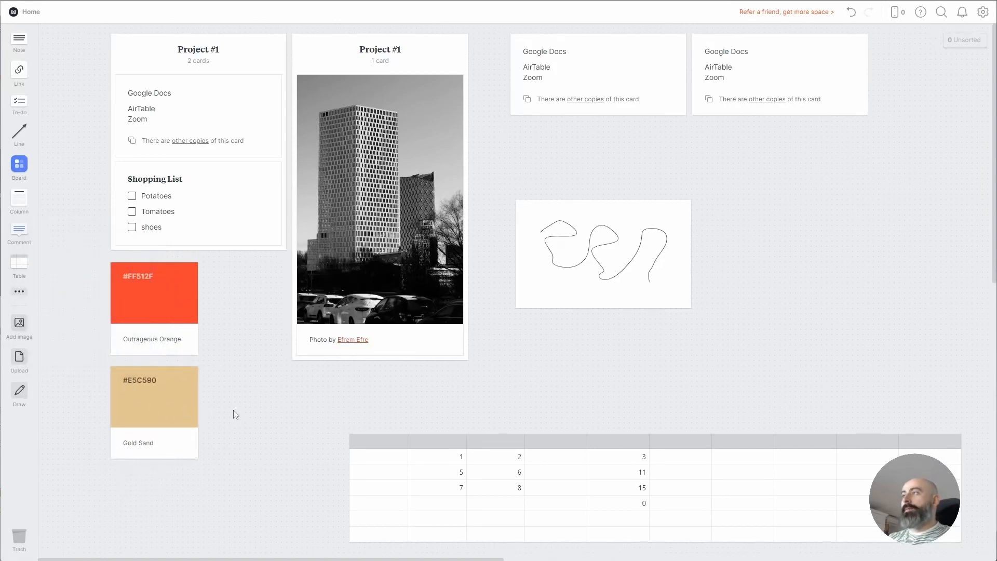
double_click(268, 407)
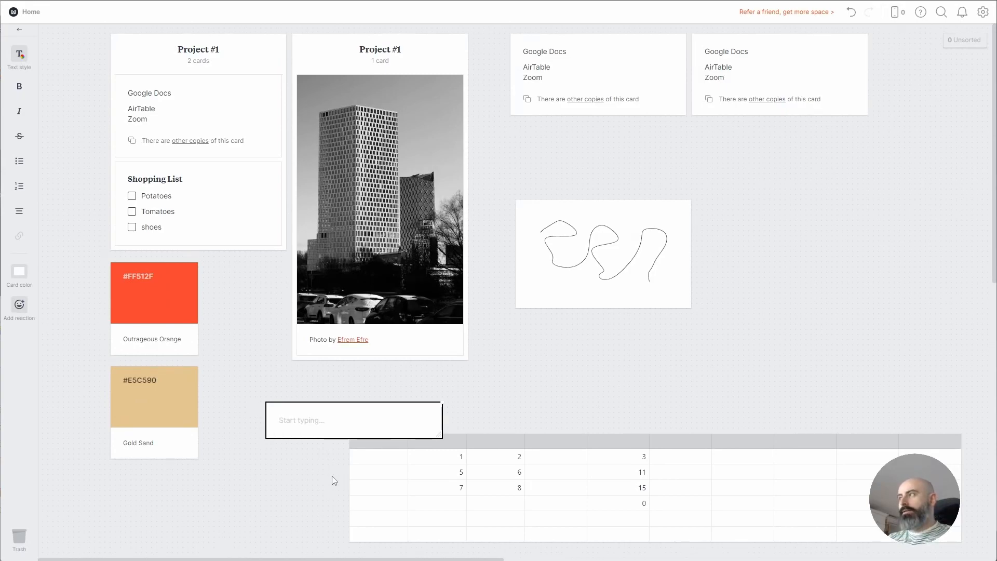
text(#FF512F)
key(Escape)
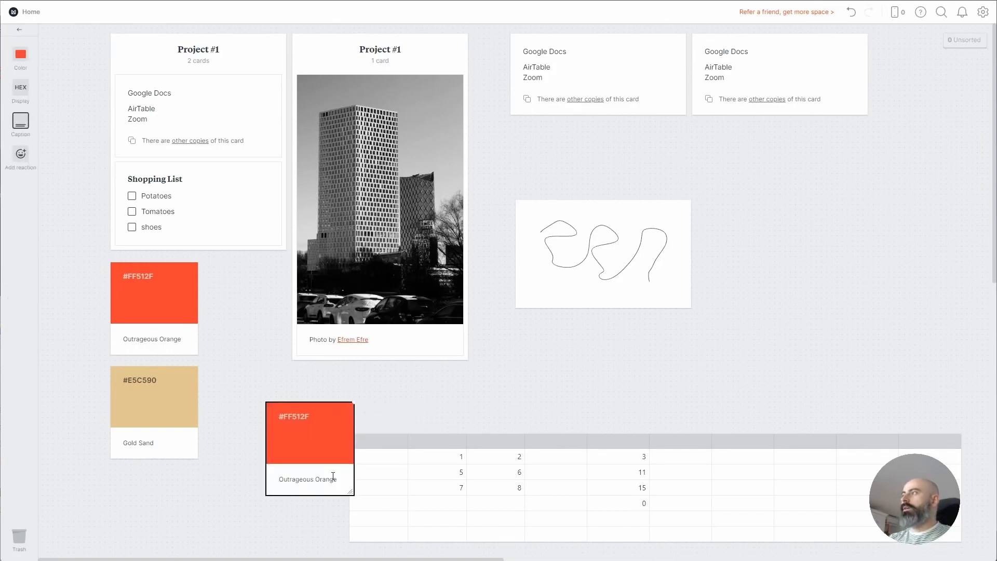
click(434, 389)
drag(339, 426, 182, 394)
click(119, 437)
key(Delete)
Create a #202020 Mine Shaft swatch from a note and place it beside the orange swatch
double_click(247, 399)
text(#202020)
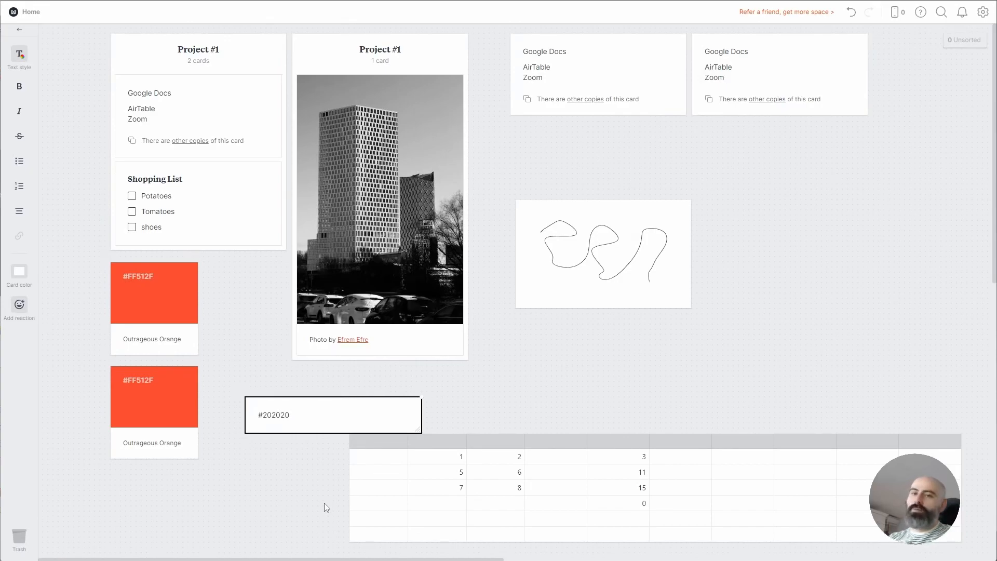
key(Escape)
drag(267, 427, 223, 397)
click(312, 434)
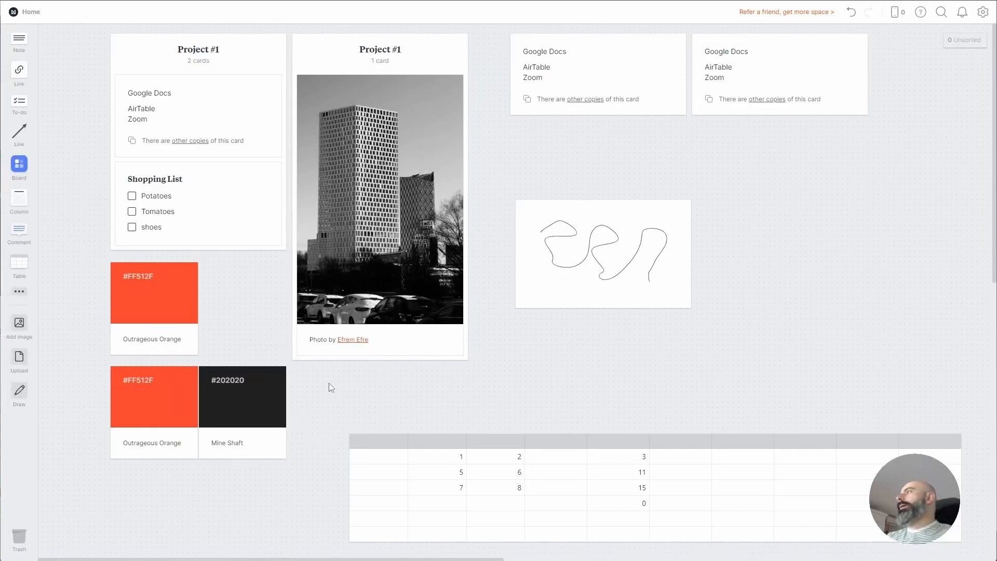
Add a New Document card to the board, open it, and close the editor empty
click(19, 291)
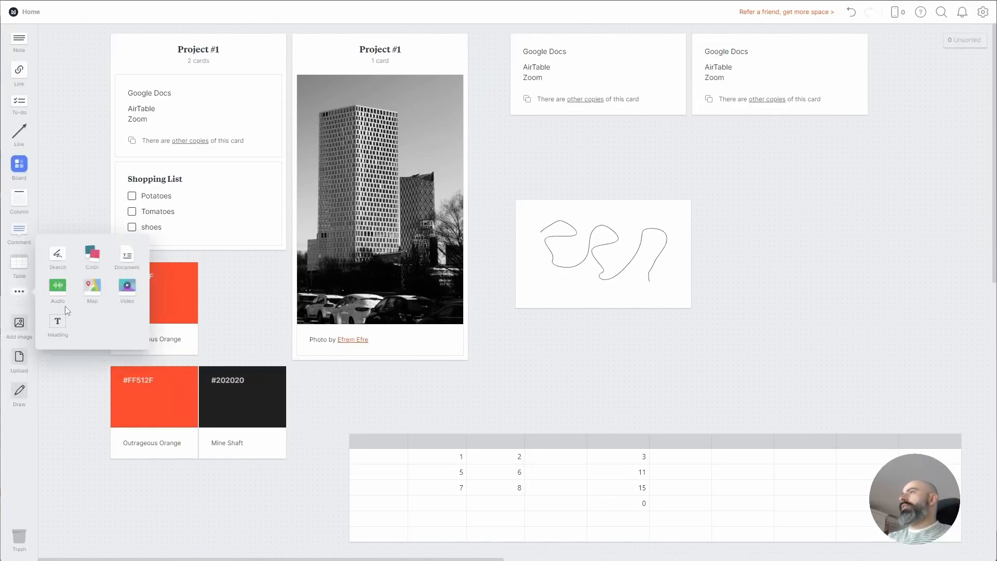
drag(130, 259, 778, 300)
click(743, 367)
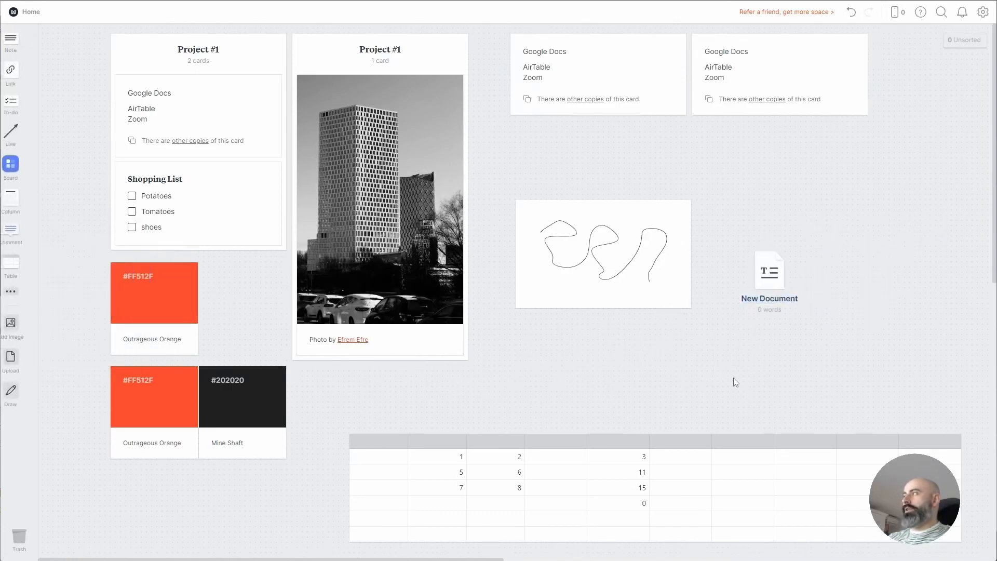
double_click(773, 280)
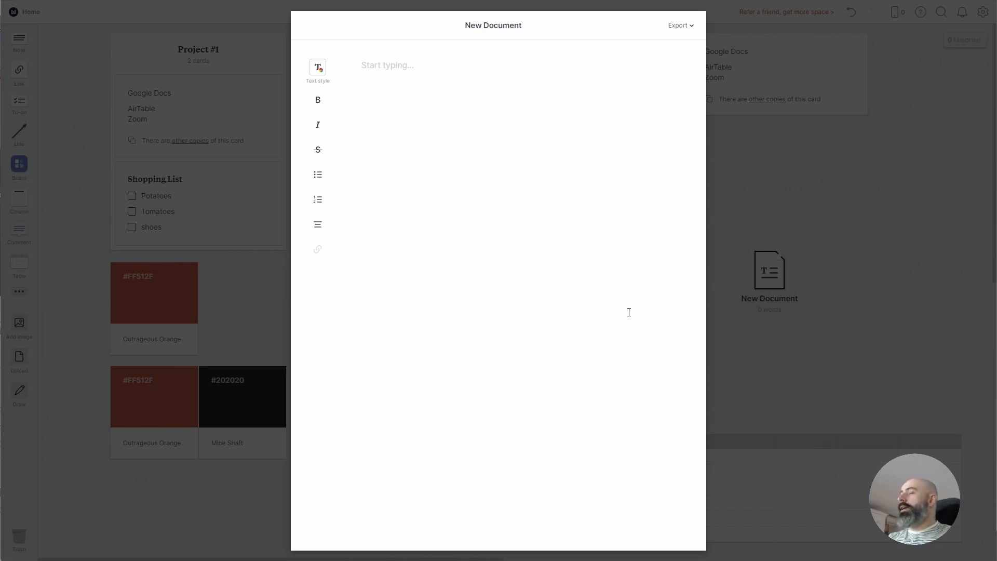
click(728, 259)
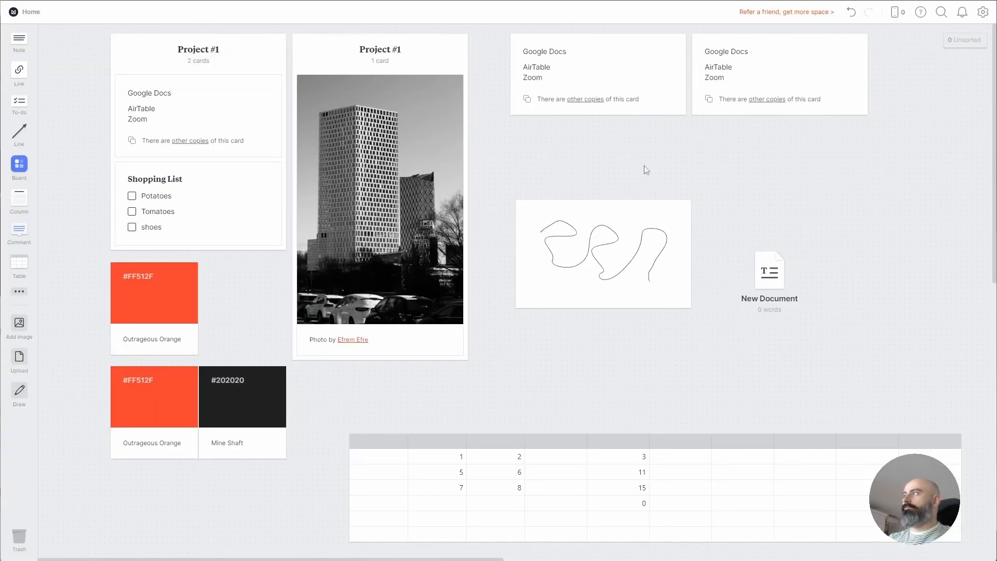
Move the New Document, Mine Shaft swatch and an orange swatch into Project #1
drag(768, 281, 193, 244)
drag(255, 408, 208, 302)
drag(174, 490, 203, 457)
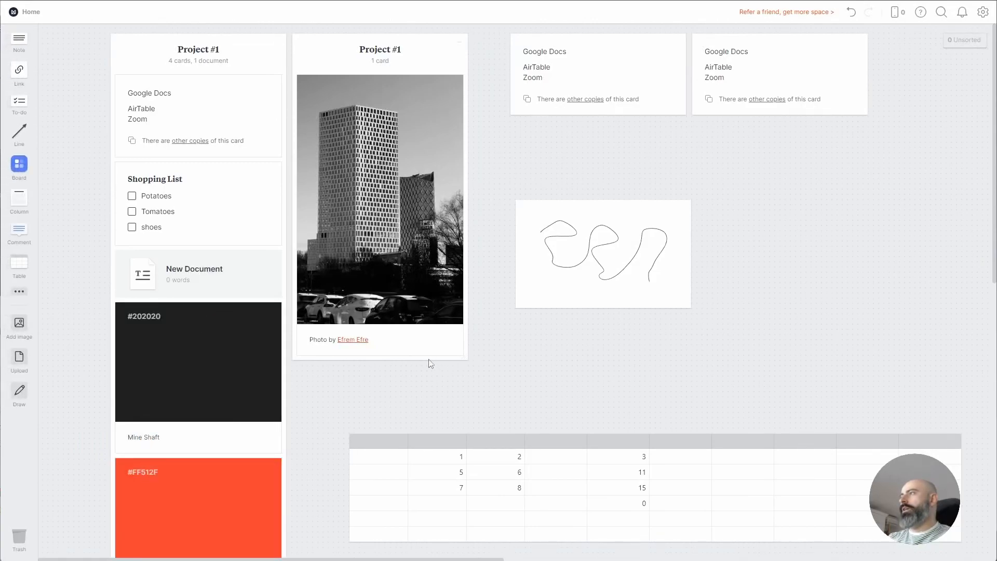
click(24, 292)
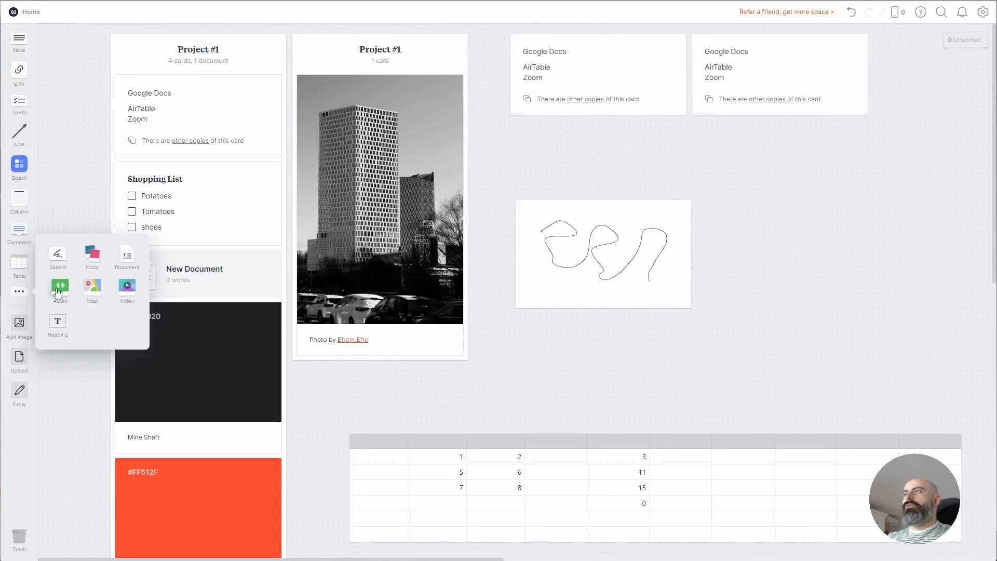
Add an audio card into Project #1 and drop a new empty map card below the sketch
drag(60, 293, 519, 354)
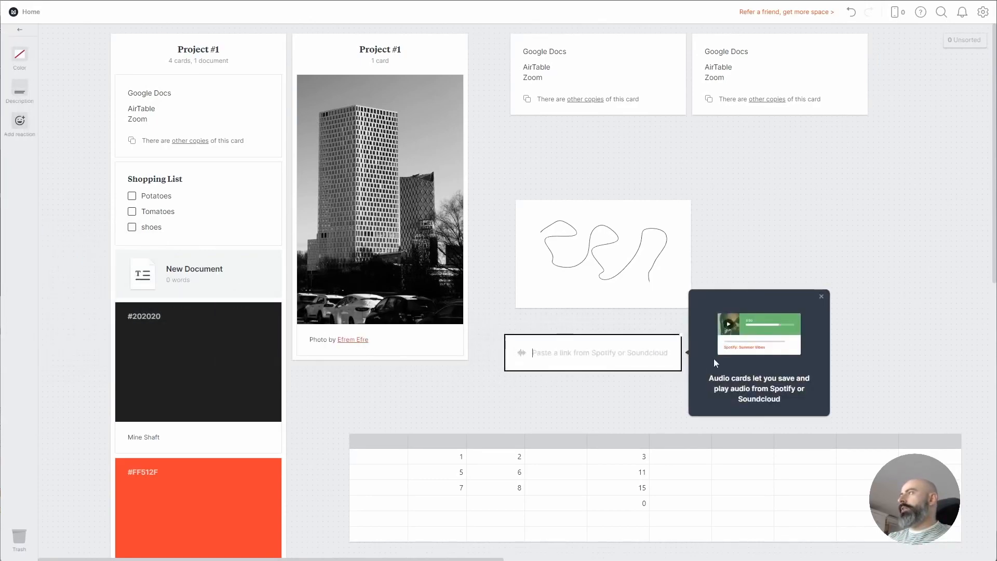
click(638, 388)
drag(623, 358, 242, 260)
click(17, 291)
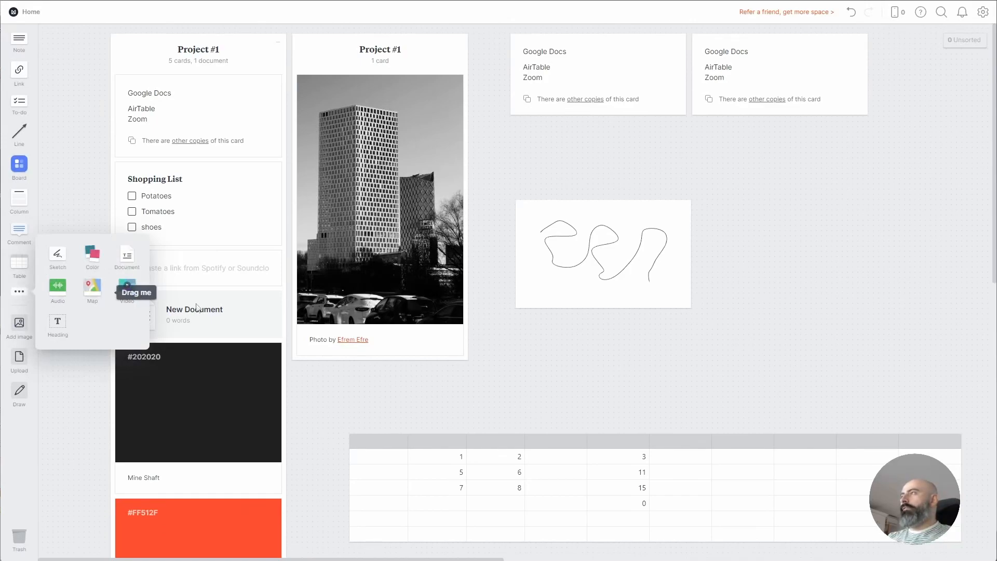
drag(111, 294, 532, 338)
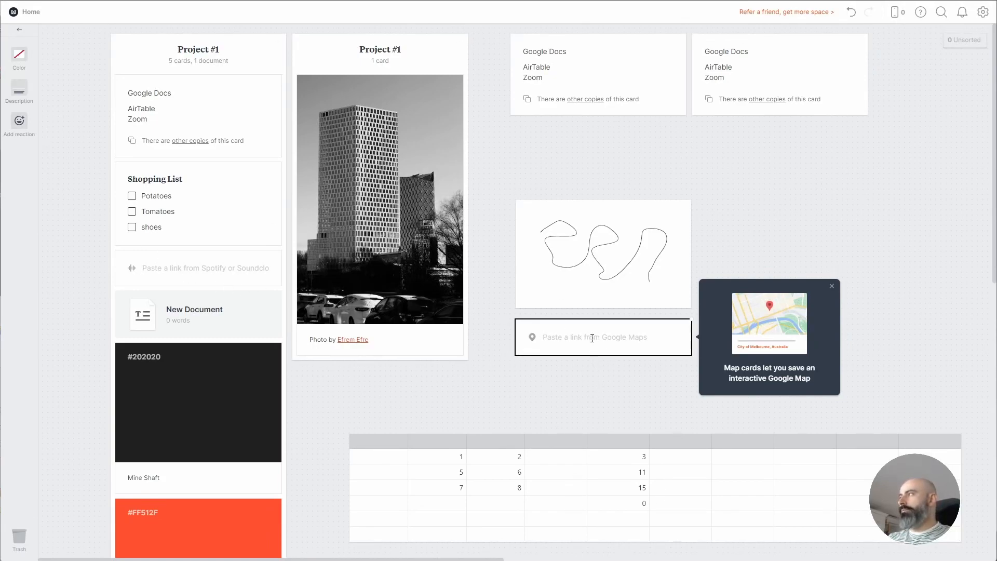
click(831, 286)
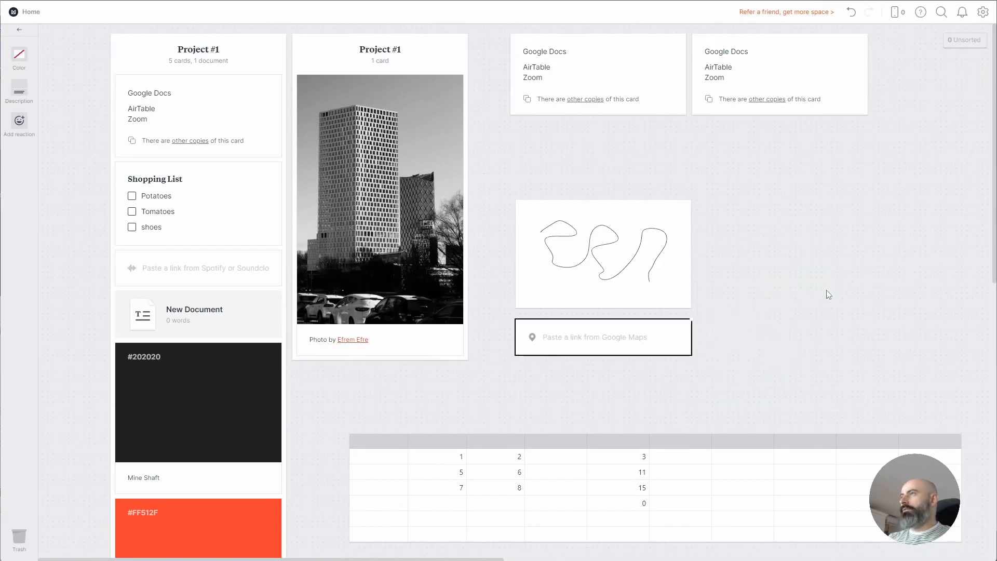
key(ctrl+v)
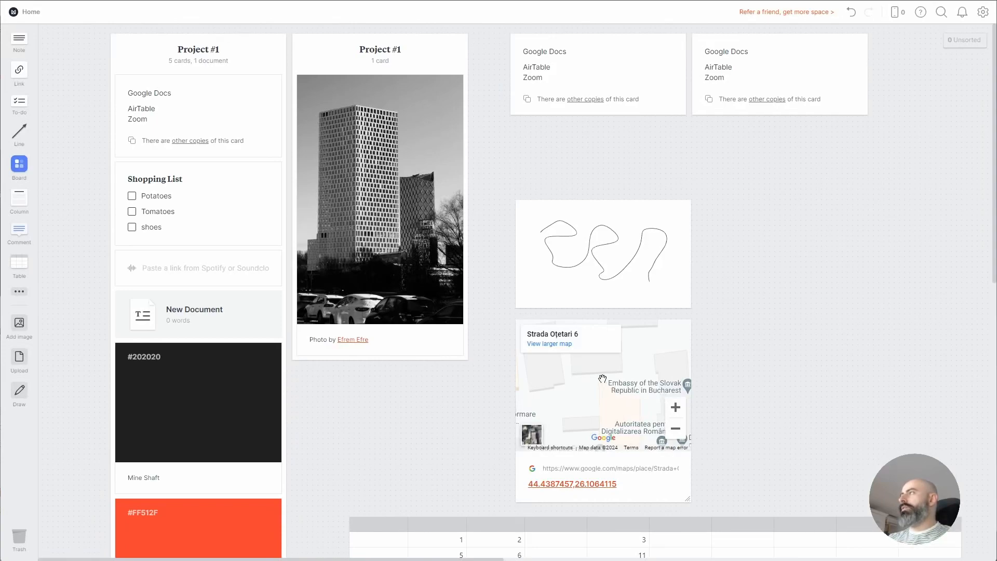
drag(581, 387, 199, 355)
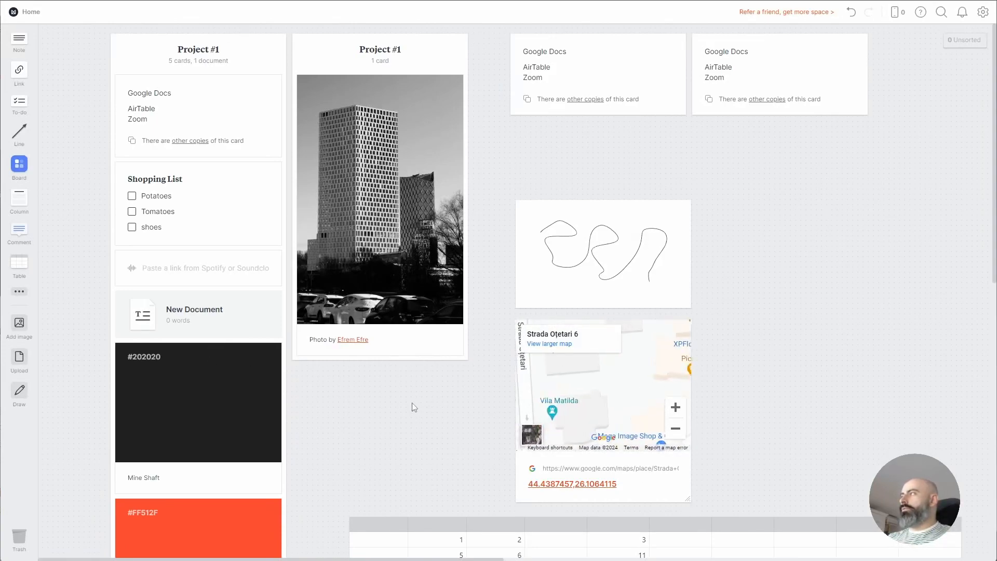
drag(582, 358, 647, 349)
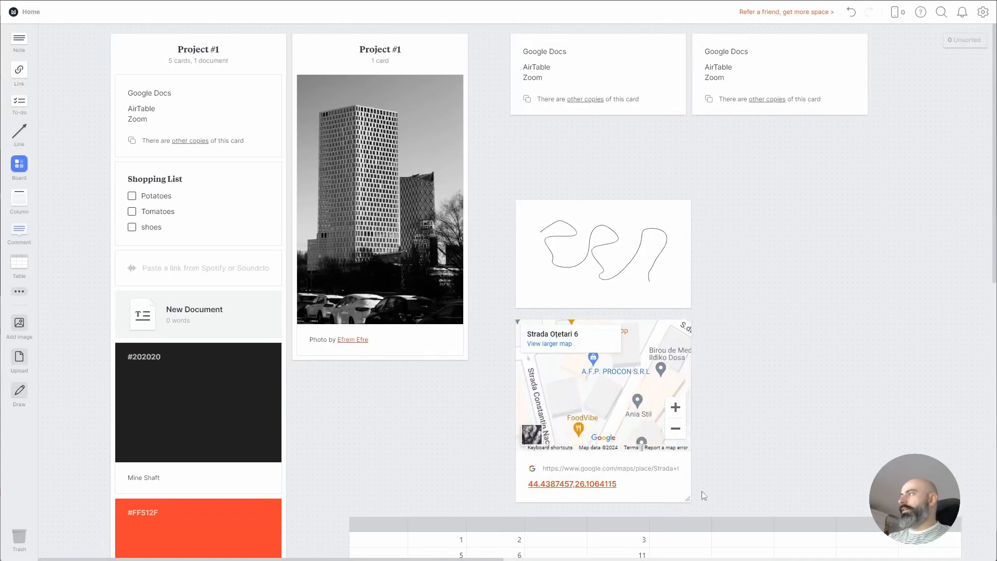
drag(663, 486, 242, 345)
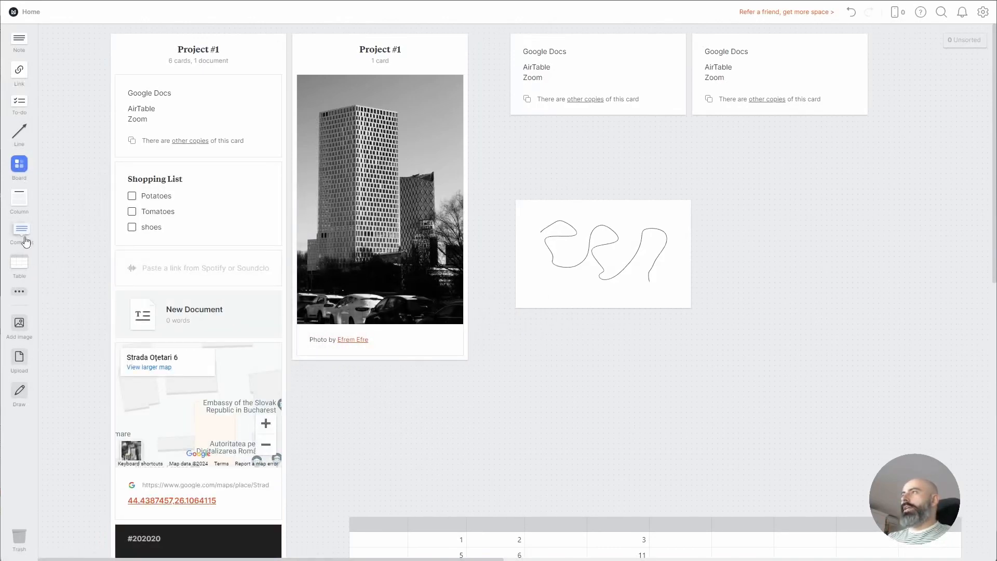
Add an empty YouTube/Vimeo video card and place it in Project #1 under New Document
click(20, 291)
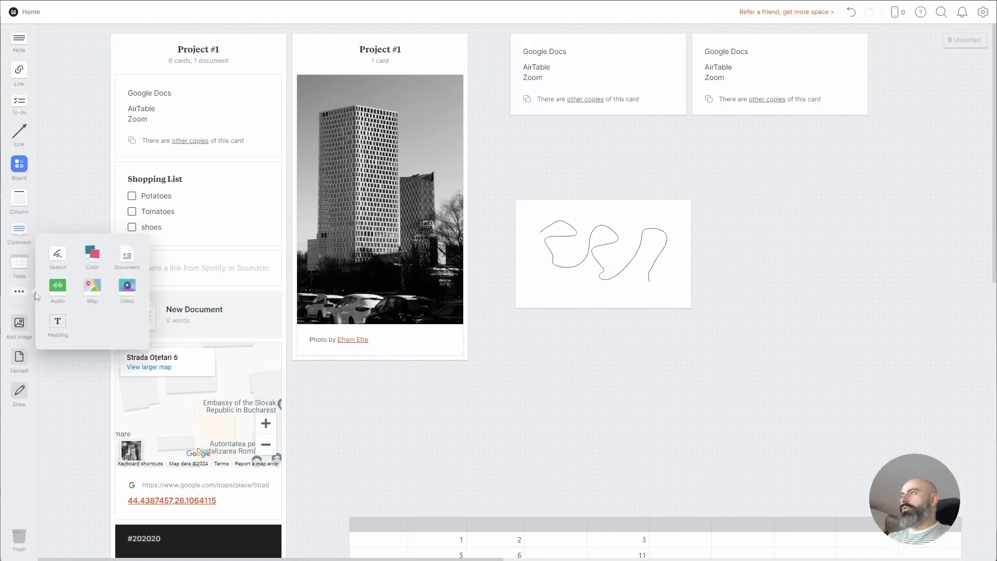
click(125, 298)
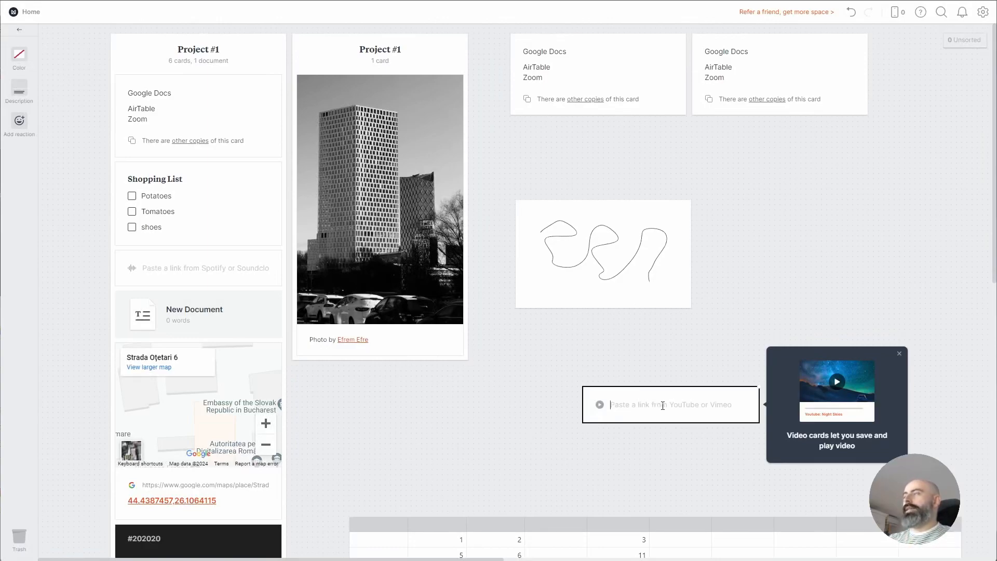
click(899, 356)
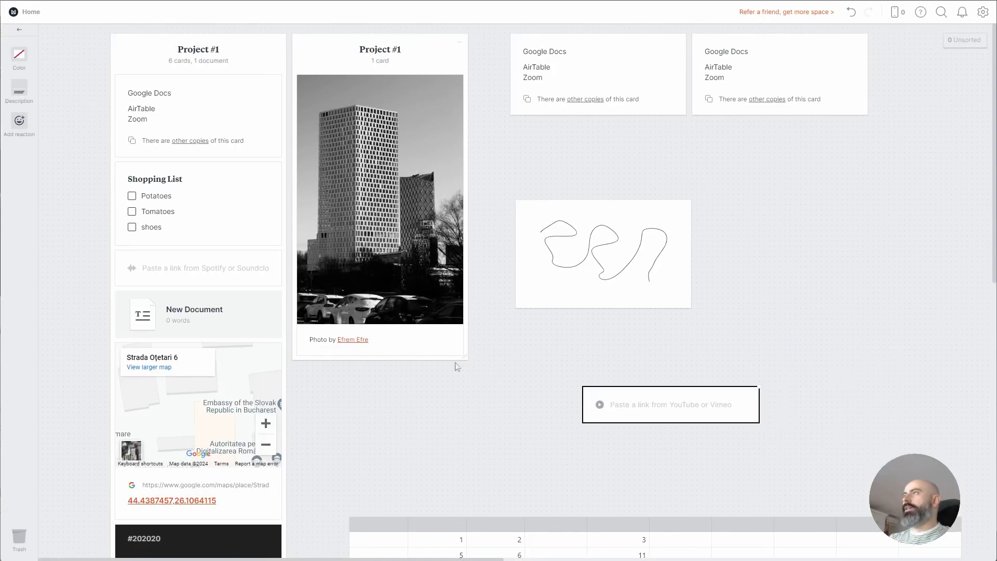
click(97, 207)
drag(643, 414, 156, 340)
click(19, 291)
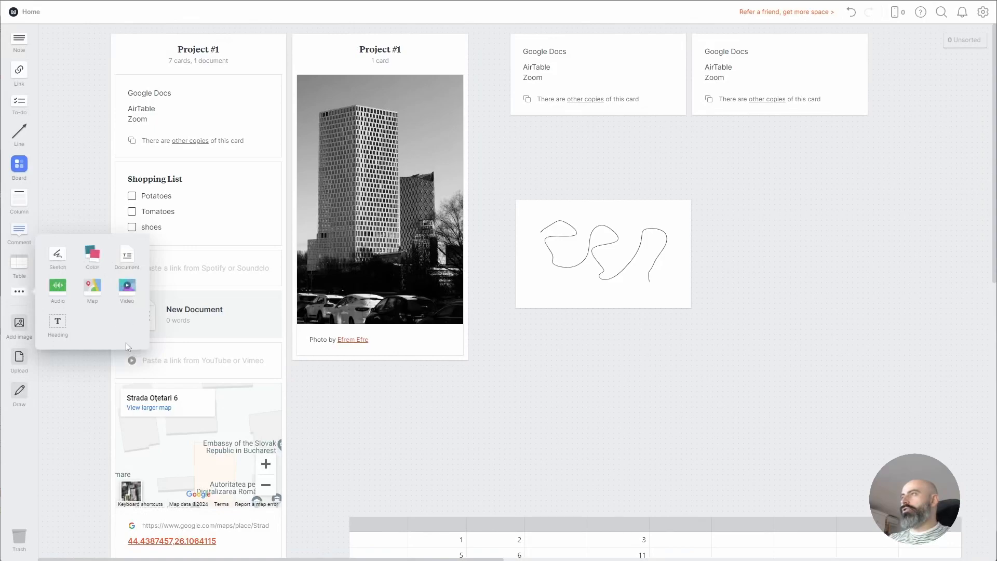
Drop a Heading card onto the board and type 'Heading 1' in it
drag(62, 324, 453, 406)
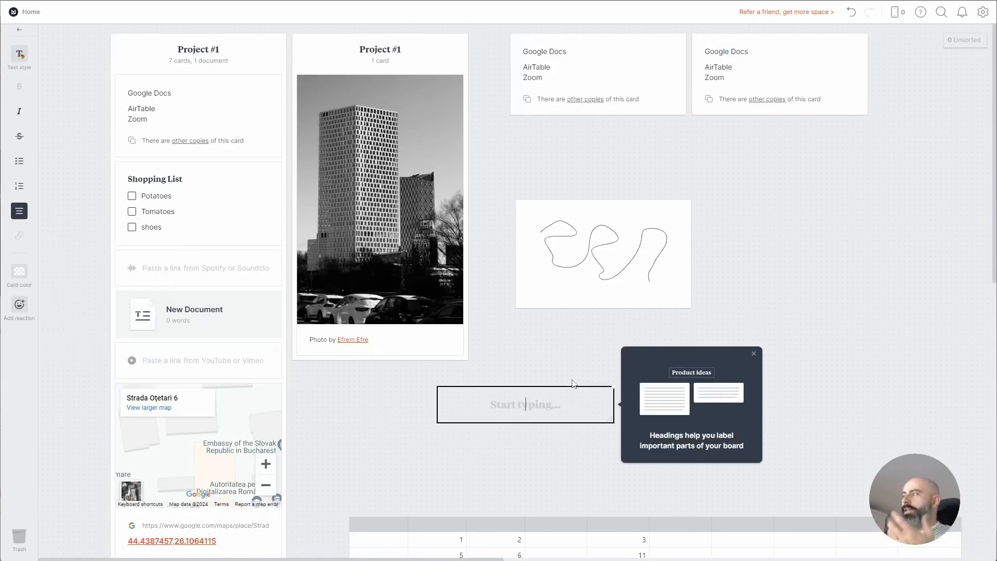
text(Heading 1)
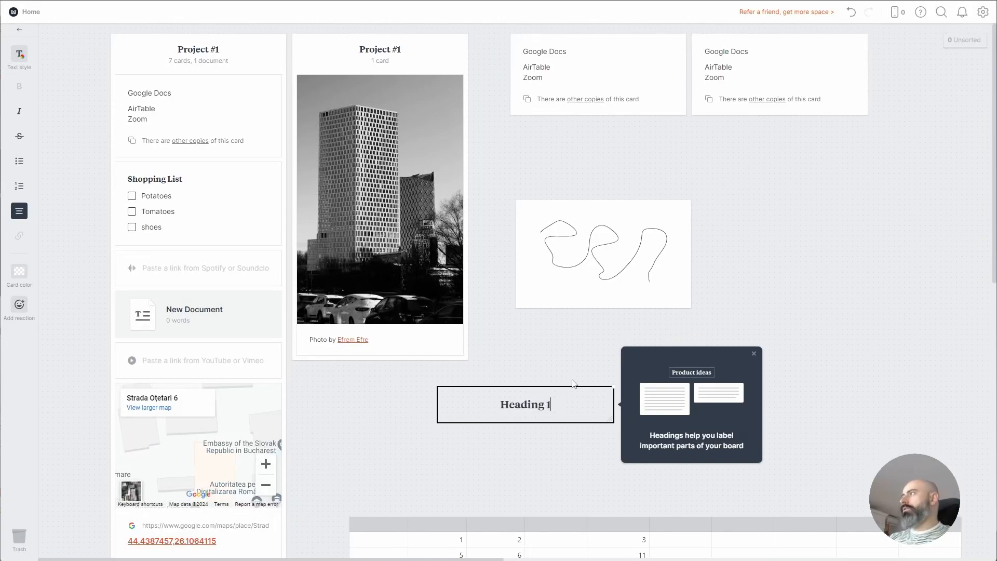
click(534, 363)
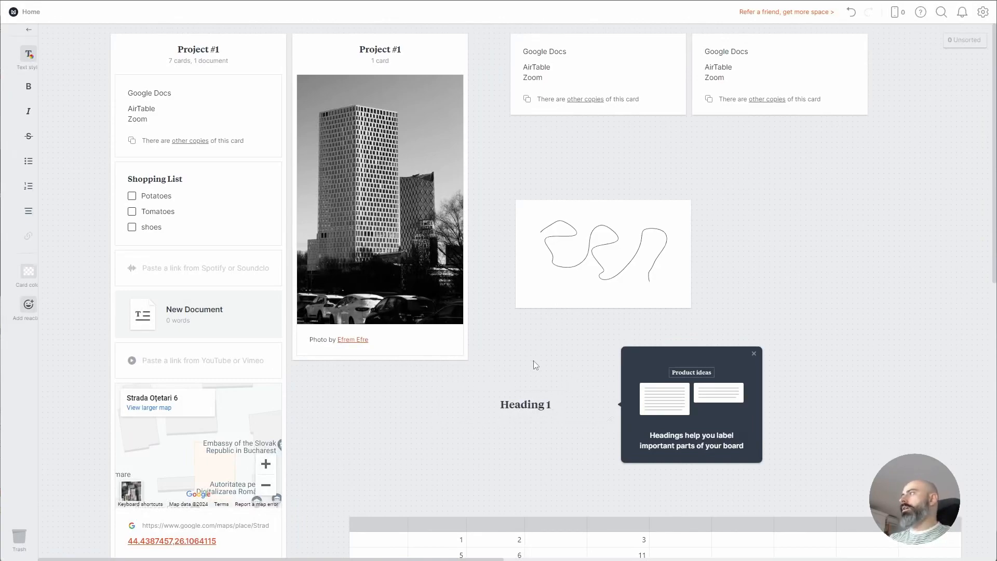
Delete the stray empty note and move Heading 1 under the sketch card
double_click(722, 325)
click(824, 374)
click(778, 329)
key(Delete)
drag(570, 406, 635, 383)
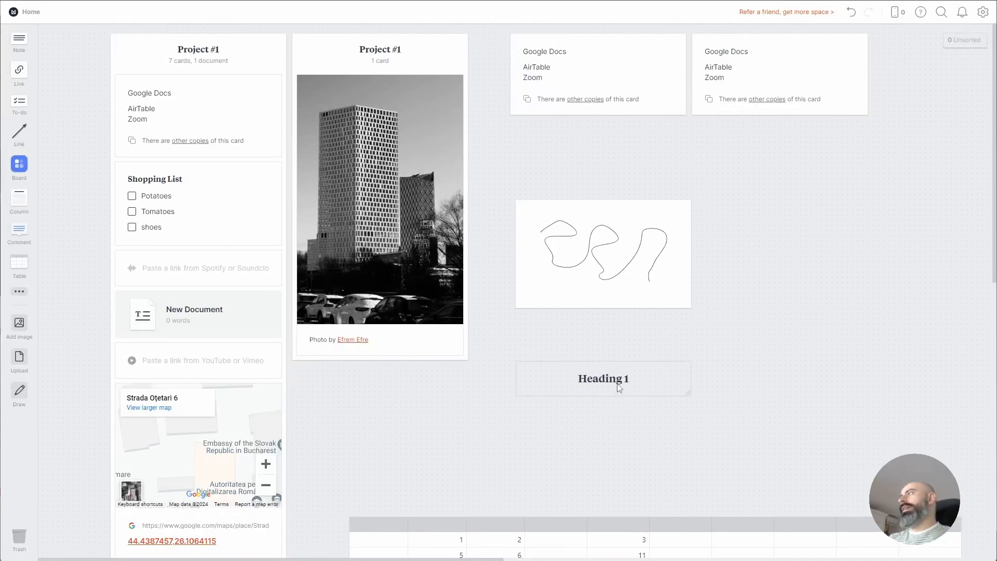
Add a note below Heading 1 reading 'Heading 2', styled as Large heading
click(19, 292)
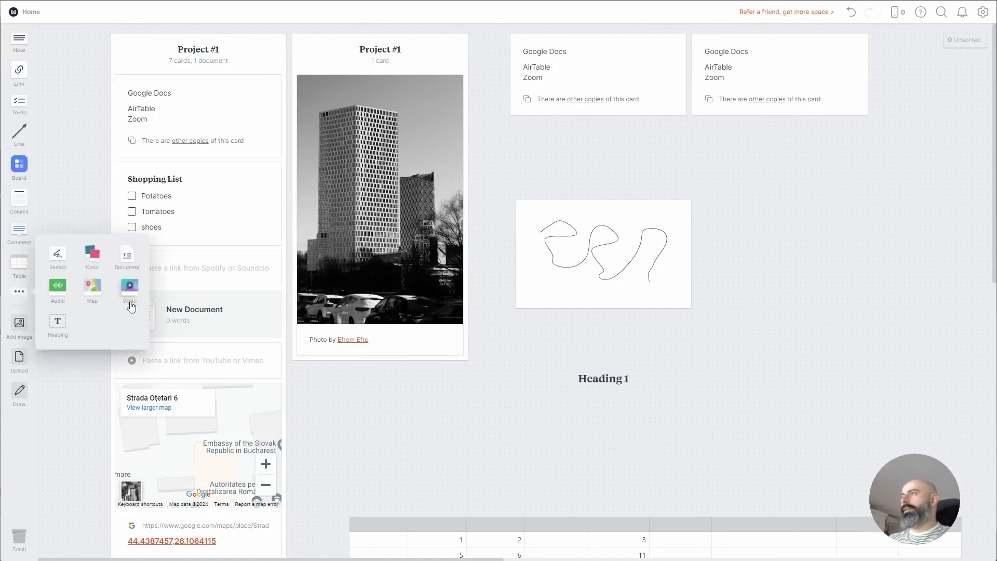
drag(19, 39, 520, 411)
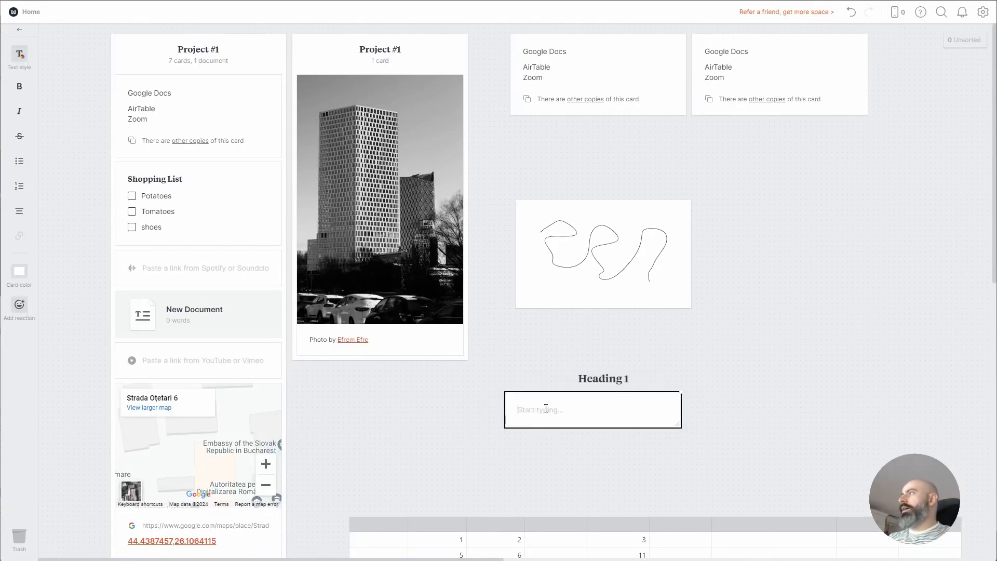
text(Heading 2)
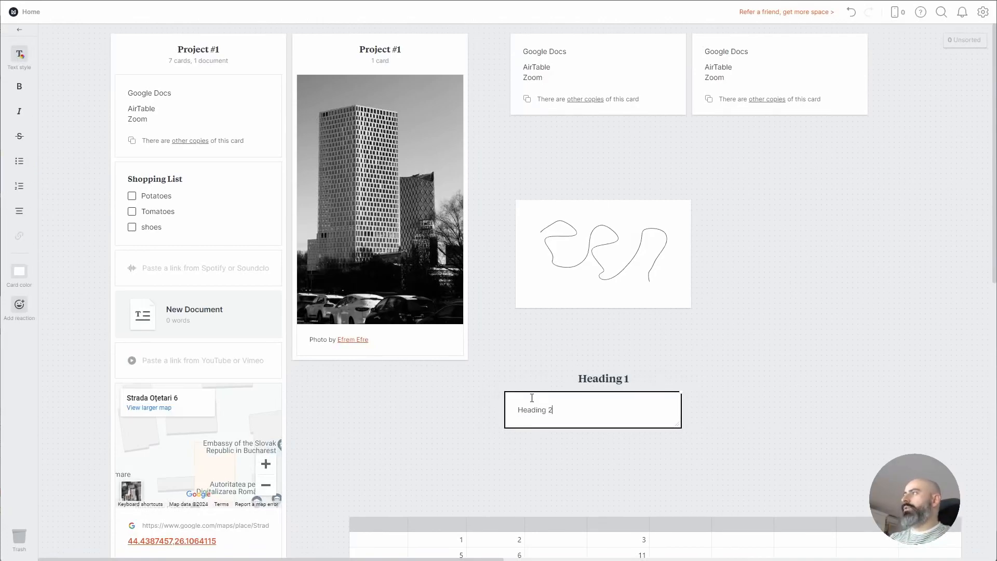
key(ctrl+a)
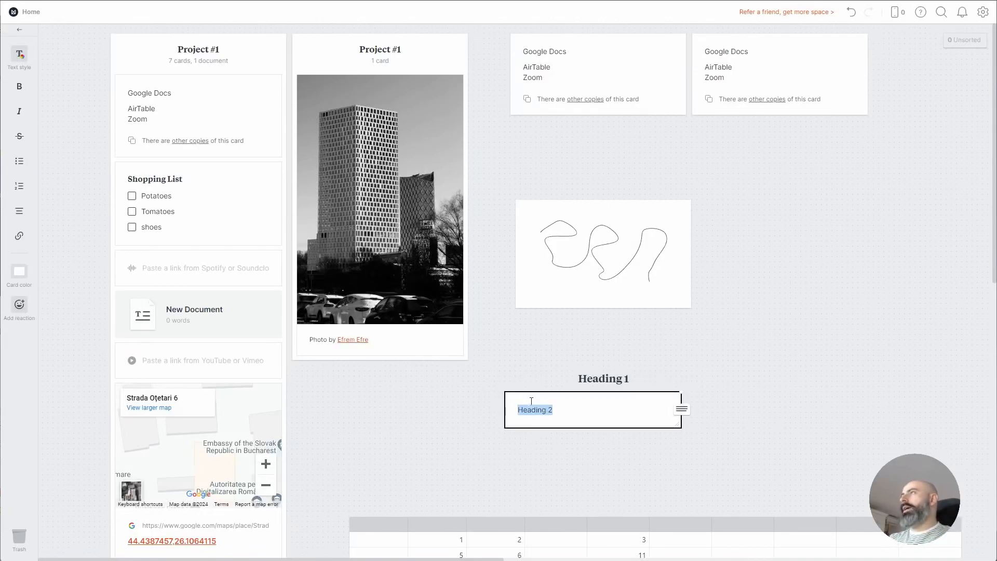
click(21, 55)
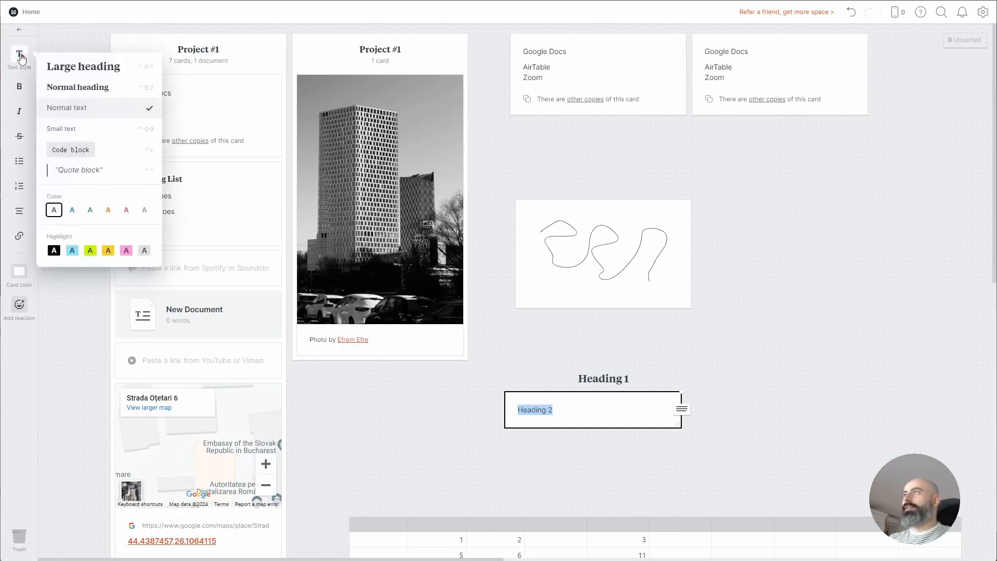
click(88, 72)
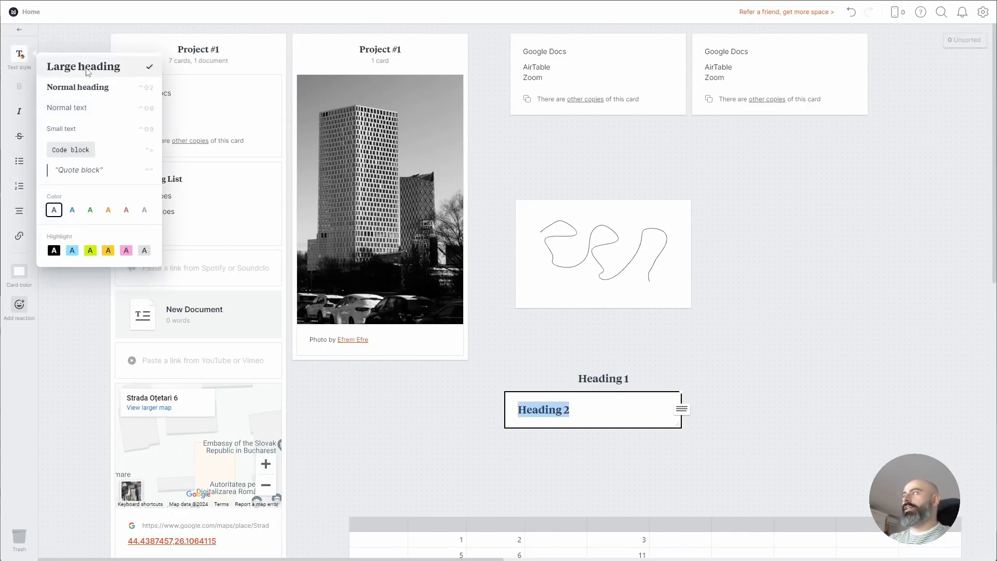
click(639, 416)
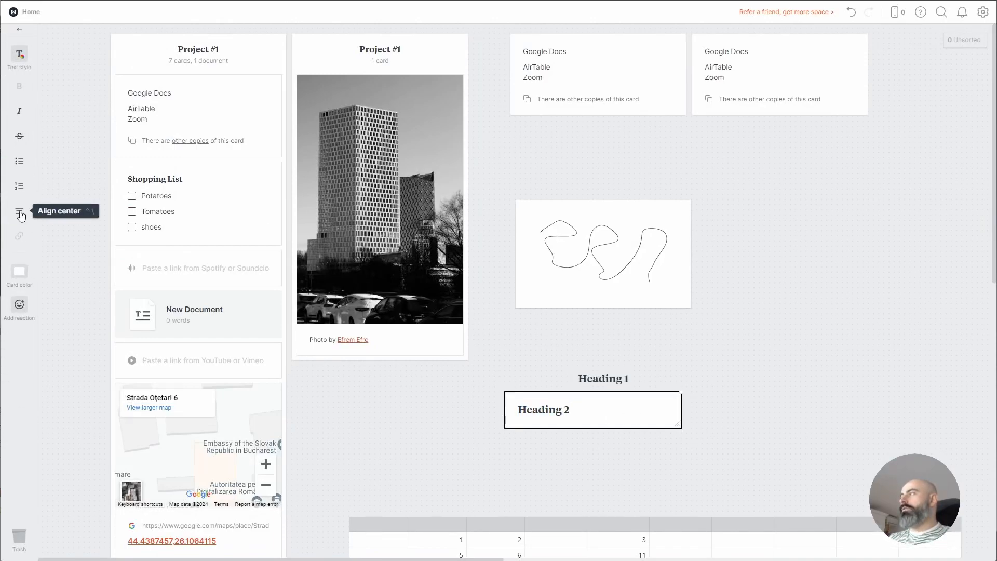
Centre the Heading 2 text and make its card background transparent
click(21, 215)
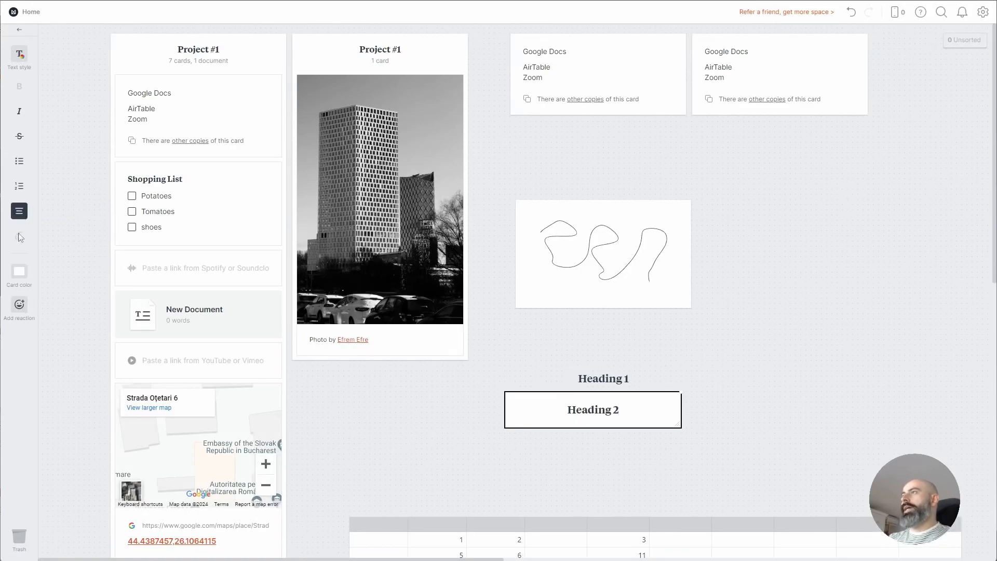
click(23, 274)
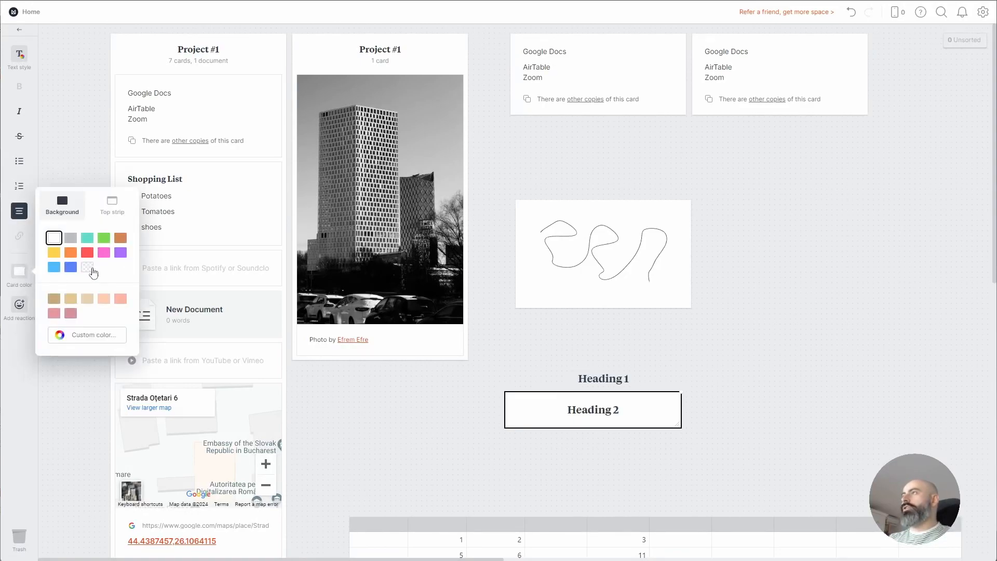
click(87, 267)
click(647, 469)
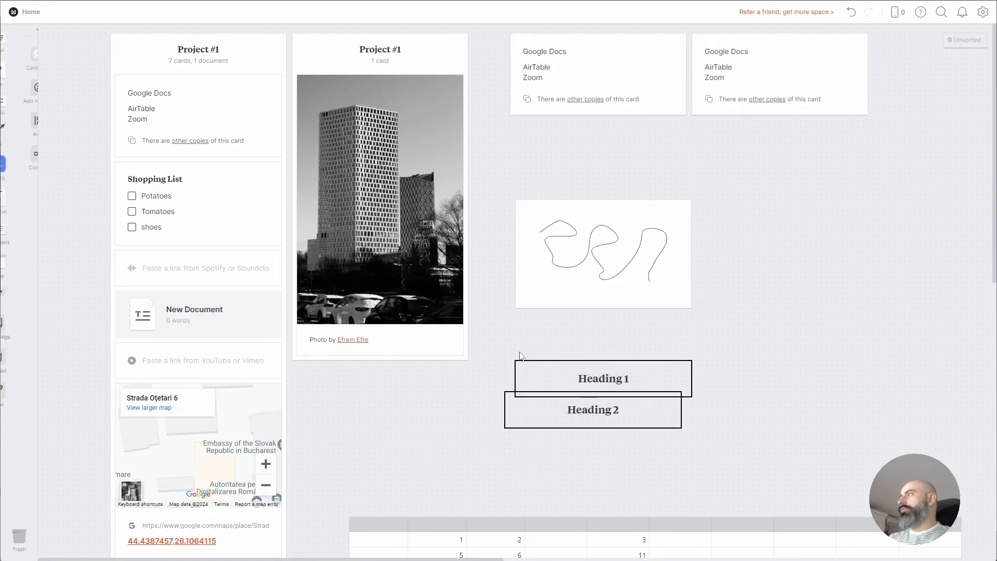
Line Heading 2 up directly beneath Heading 1
drag(605, 419, 621, 426)
drag(642, 482, 575, 351)
click(594, 463)
drag(593, 421, 559, 382)
click(568, 463)
Place a synced copy of Heading 1 to the right of the two headings
click(606, 382)
drag(648, 378, 839, 378)
drag(798, 474, 550, 361)
click(764, 440)
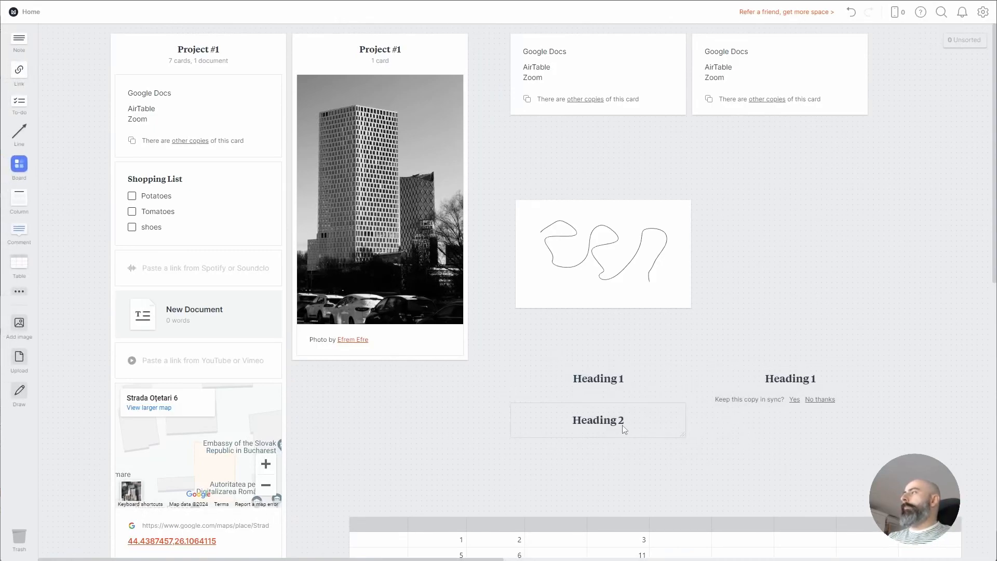
Create a centred '# Heading 3' large-heading note directly under Heading 2
double_click(536, 457)
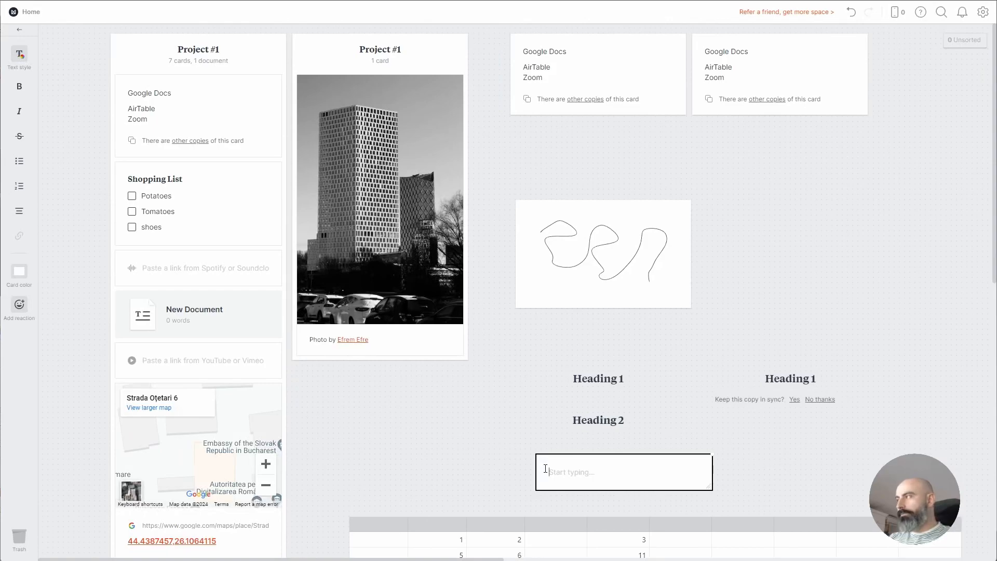
text(Heading 3)
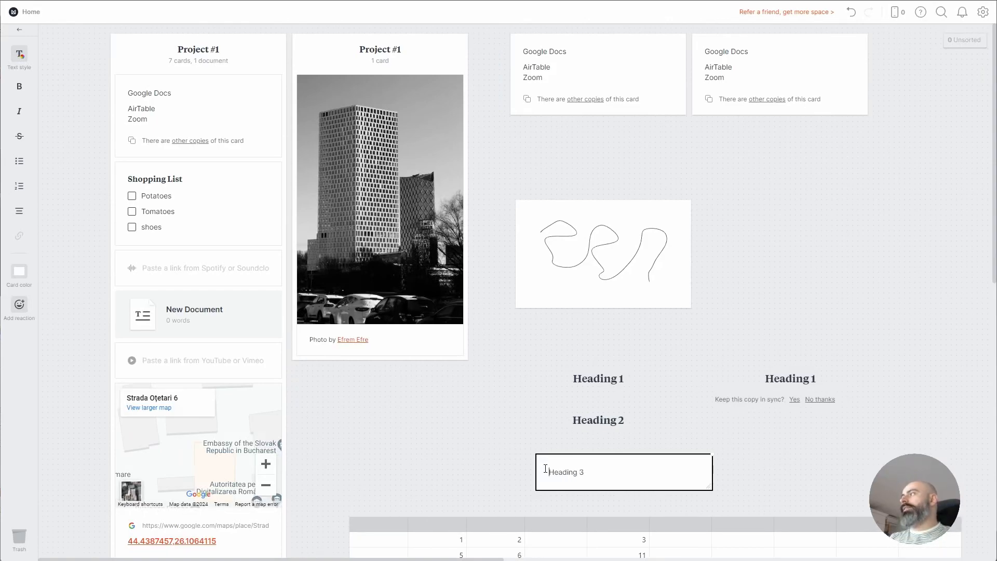
text(#)
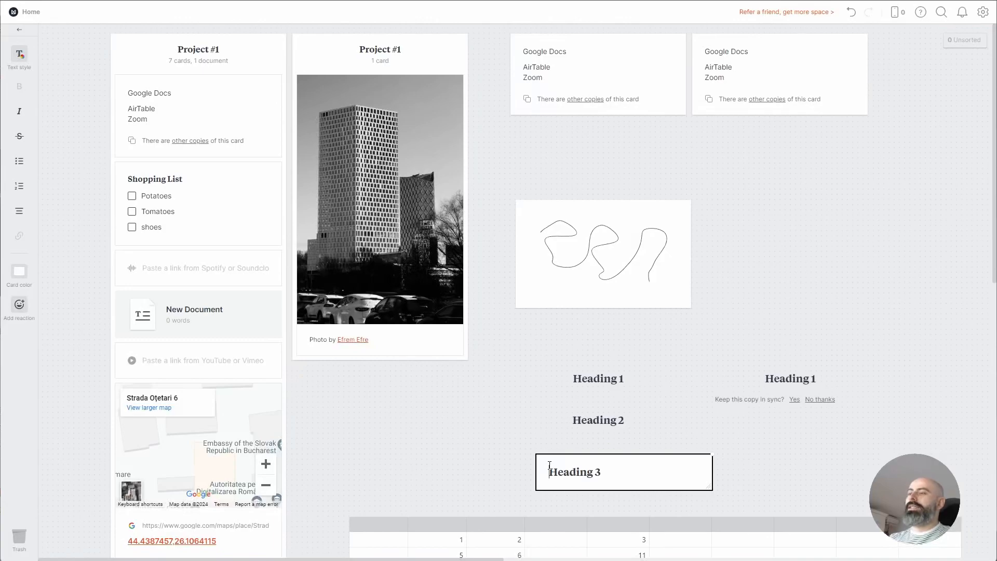
triple_click(642, 475)
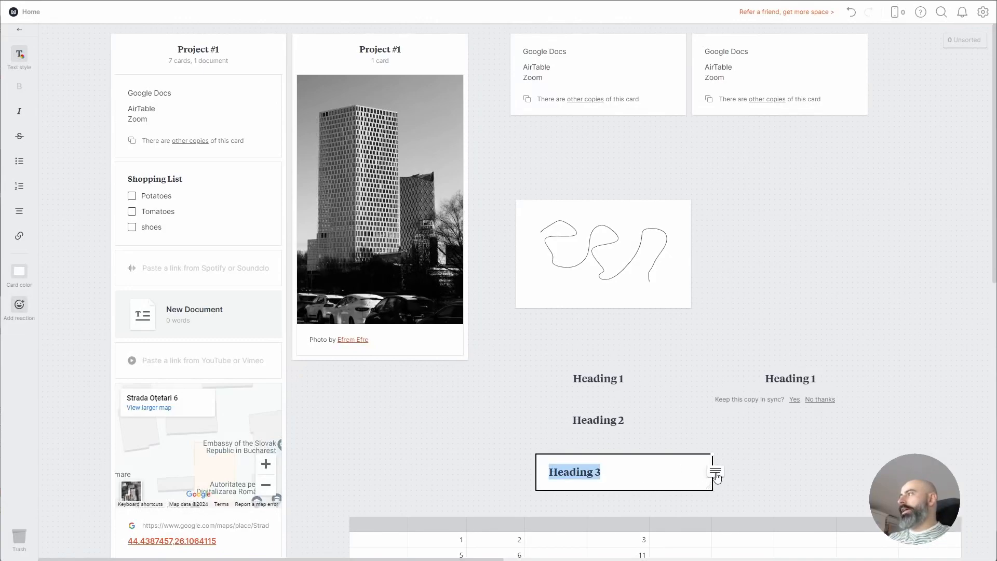
click(20, 213)
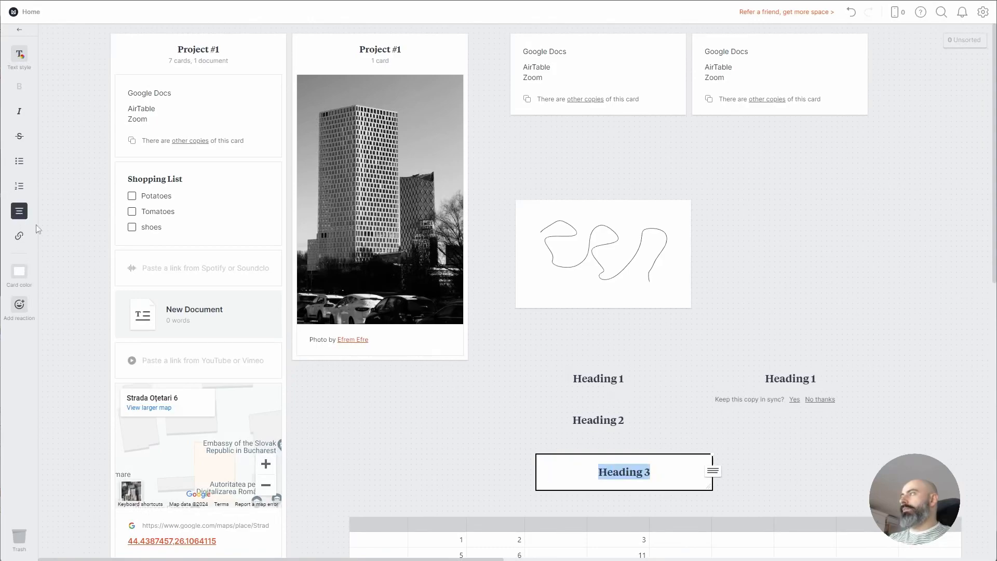
click(774, 470)
drag(666, 479, 641, 472)
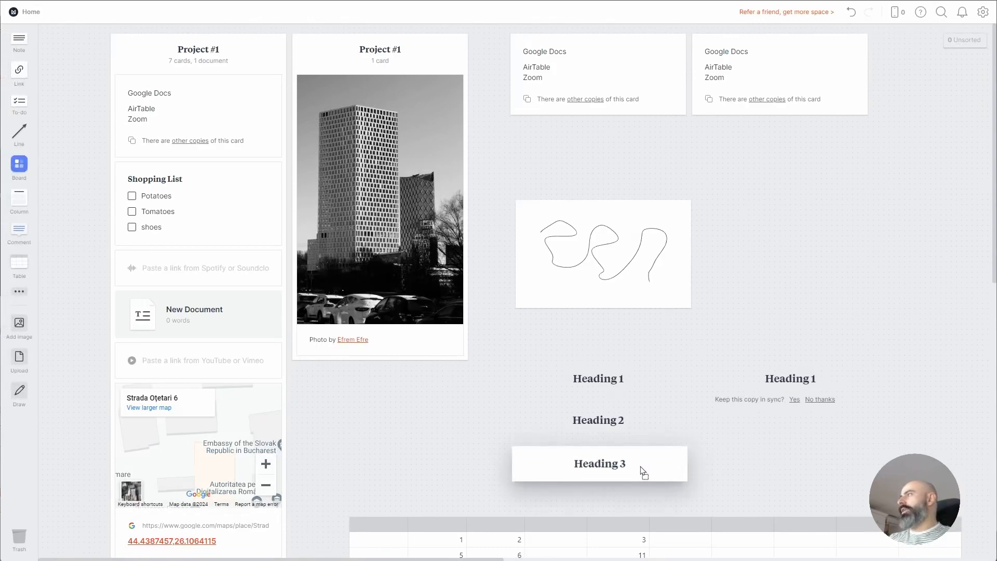
Give the Heading 3 card an orange background
click(642, 470)
click(19, 54)
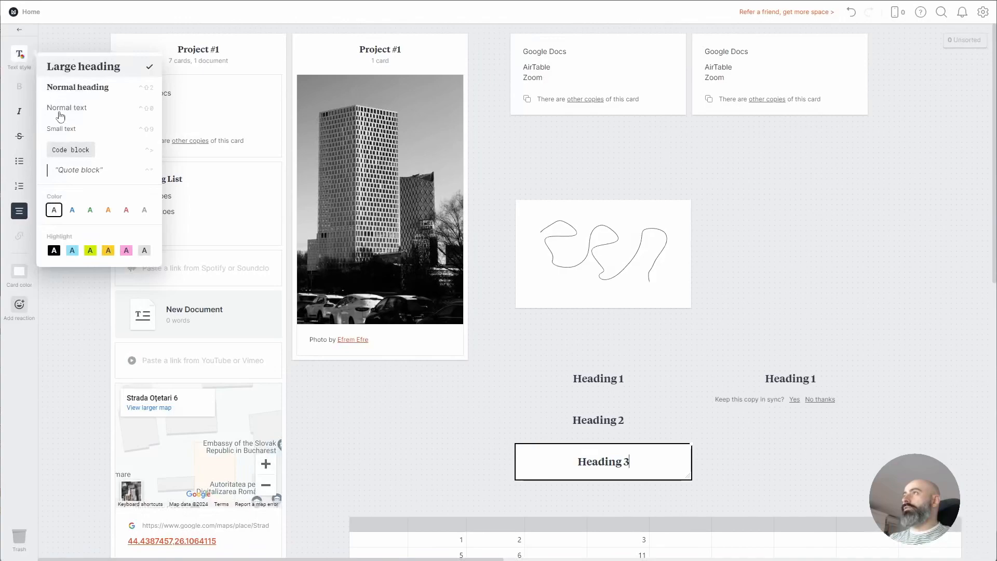
click(19, 271)
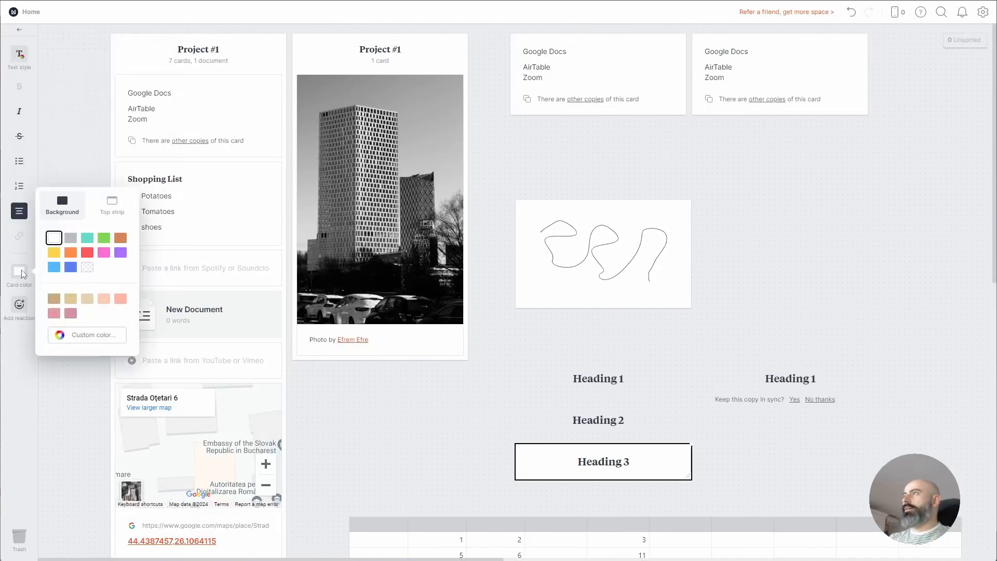
click(71, 253)
click(709, 444)
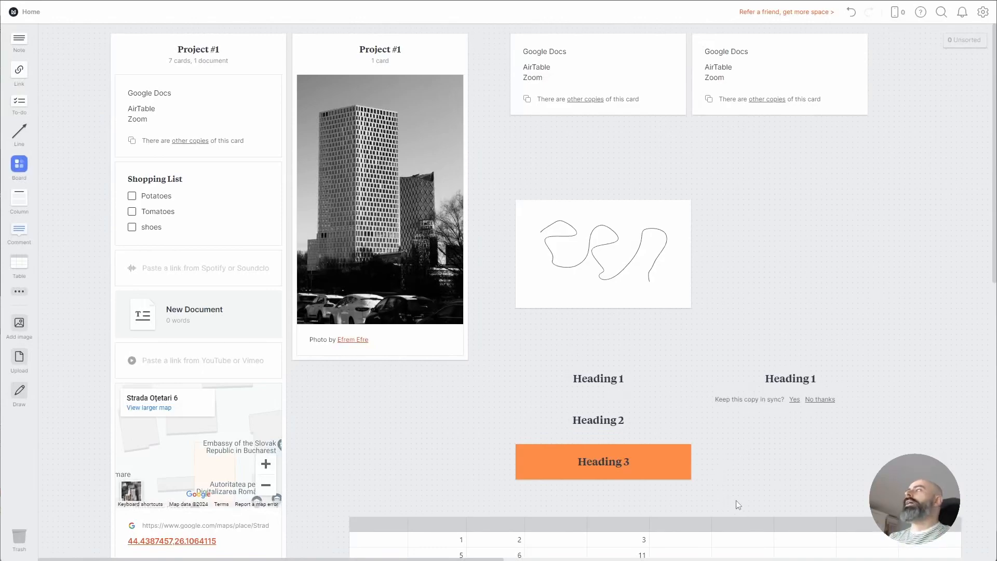
Give the Heading 2 card a light-blue top strip
click(639, 415)
click(706, 426)
drag(706, 425, 356, 401)
click(730, 451)
click(647, 434)
click(487, 412)
click(514, 418)
click(509, 419)
click(20, 274)
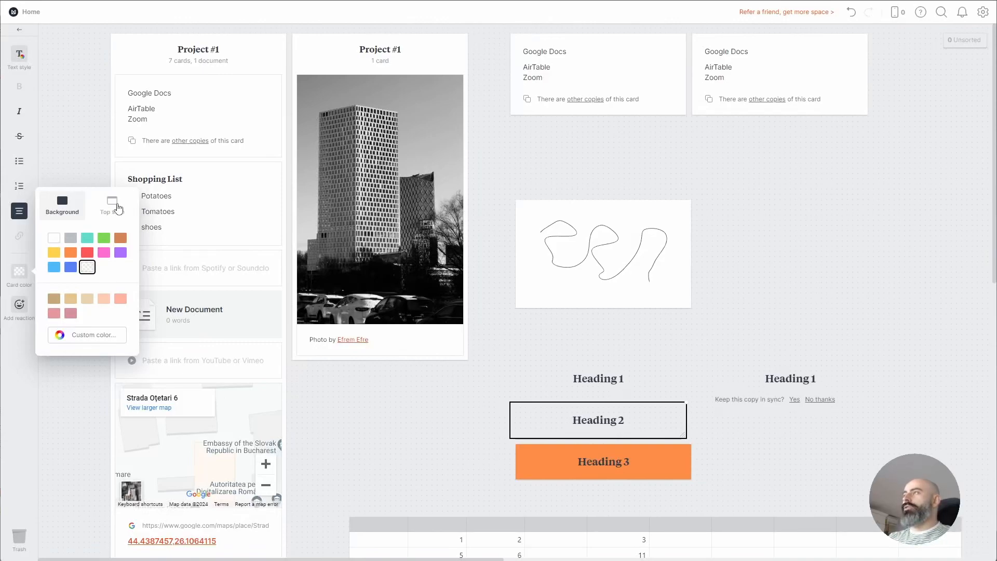
click(115, 205)
click(54, 267)
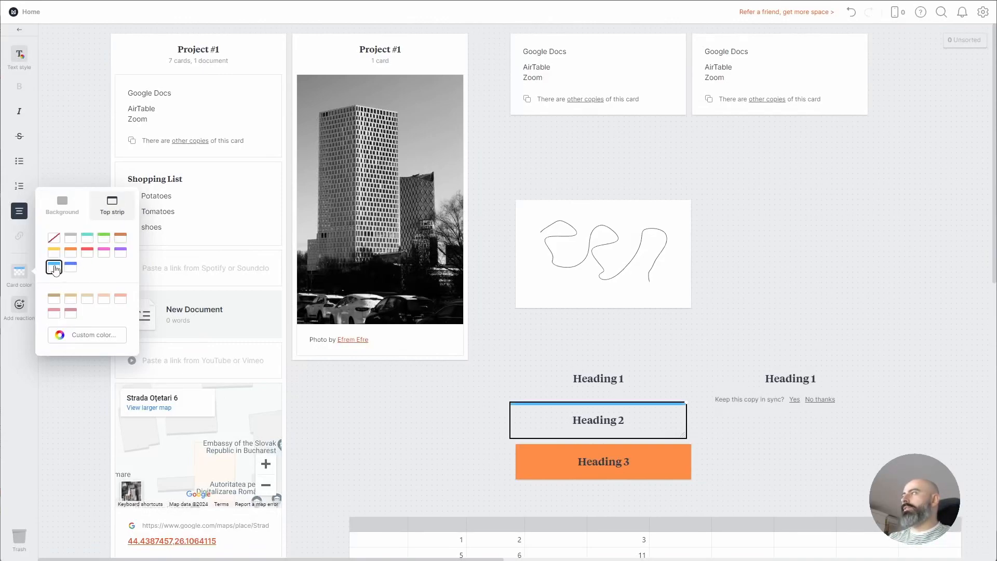
click(431, 425)
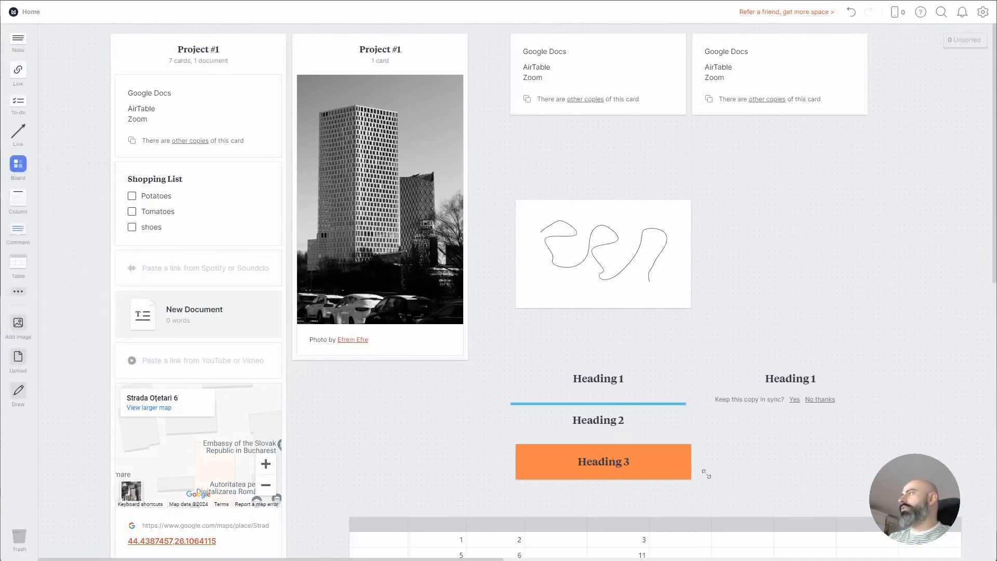
Set the Heading 2 card background to white
click(655, 434)
click(19, 271)
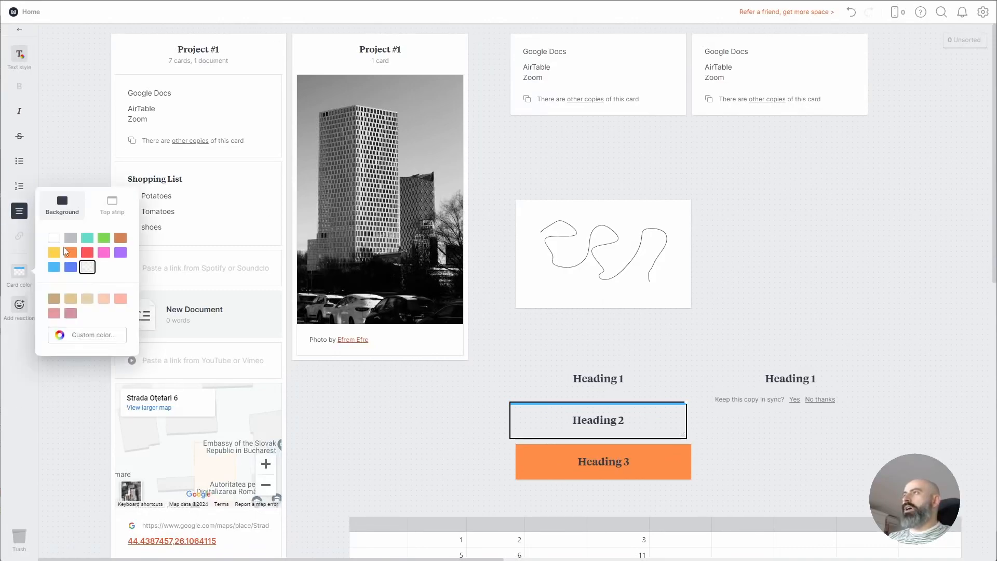
click(54, 238)
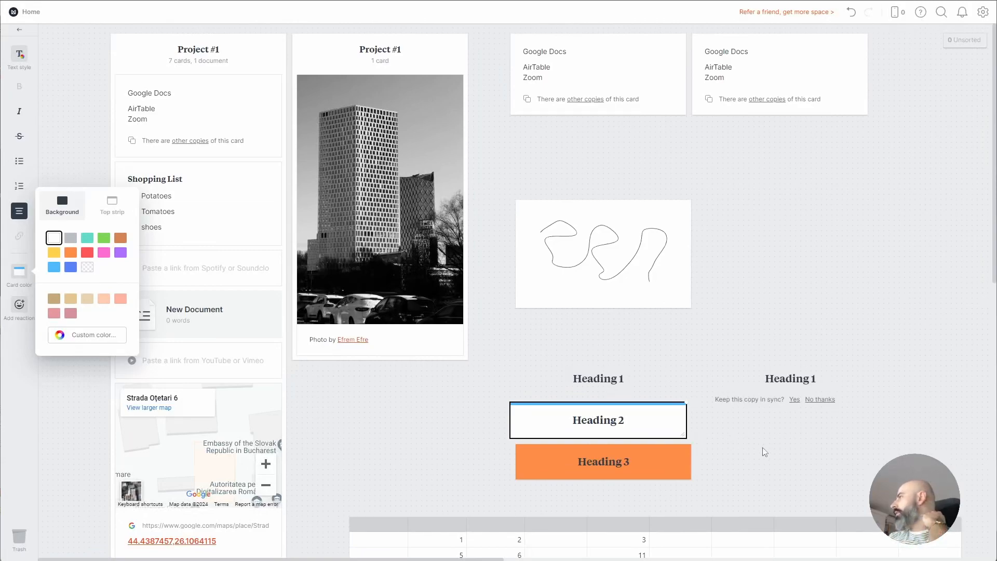
click(761, 463)
Move Heading 3 beside Heading 2 and delete both Heading 1 cards
drag(642, 464, 821, 424)
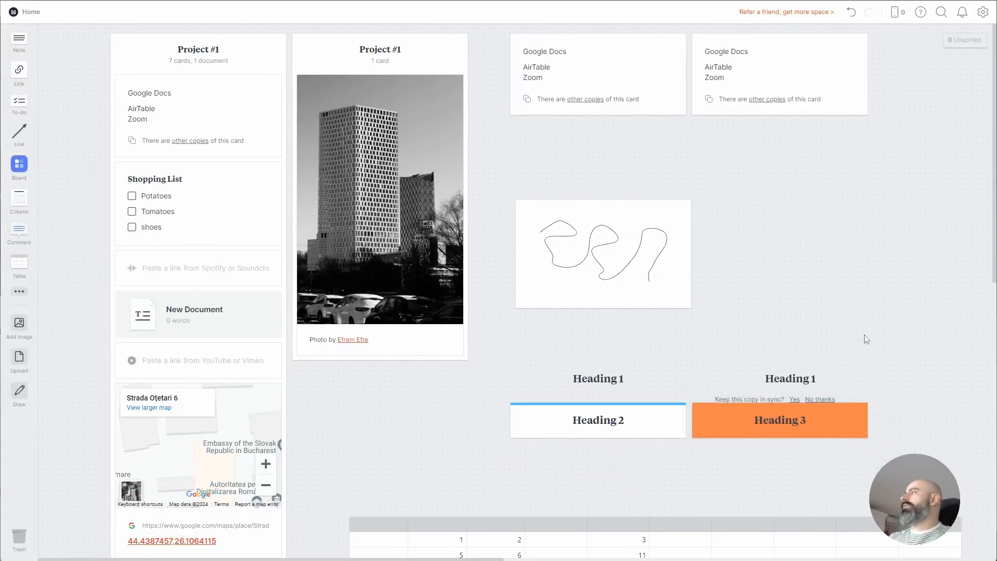
key(Delete)
drag(743, 363, 576, 395)
key(Delete)
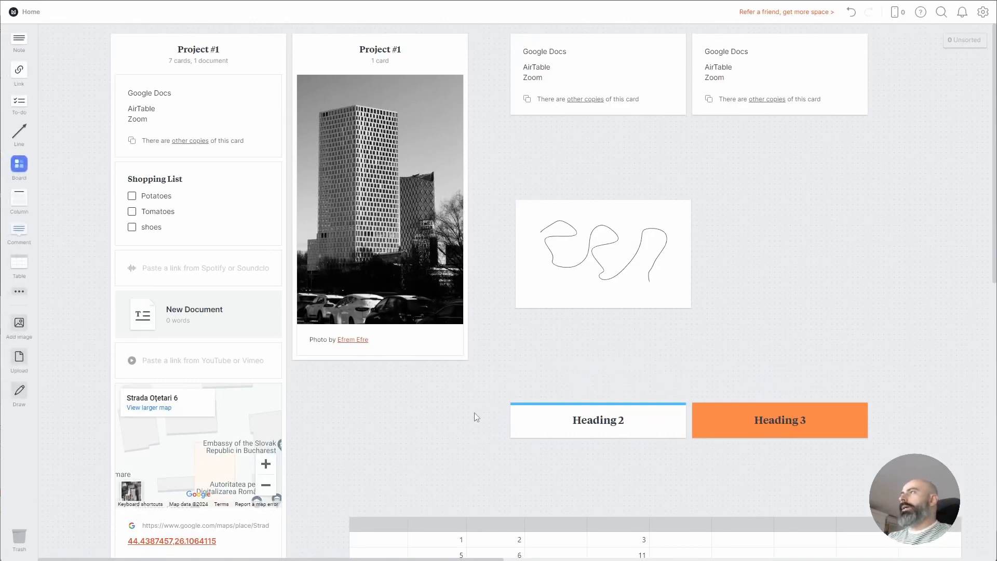
Add the ski-slope photo from the free image library, then switch to freehand drawing mode
click(19, 331)
scroll(244, 353, down, 5)
drag(245, 333, 846, 213)
click(83, 451)
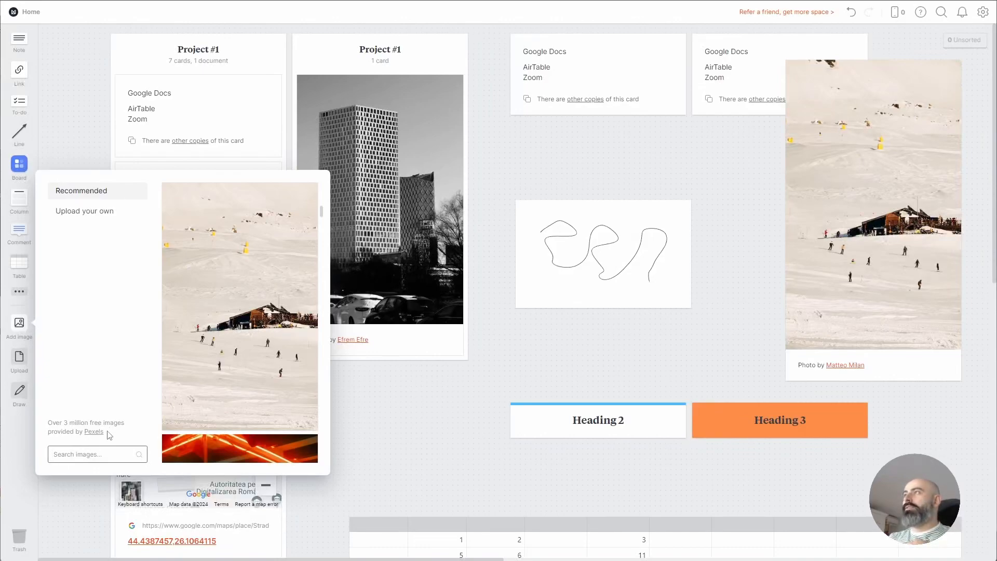
click(19, 362)
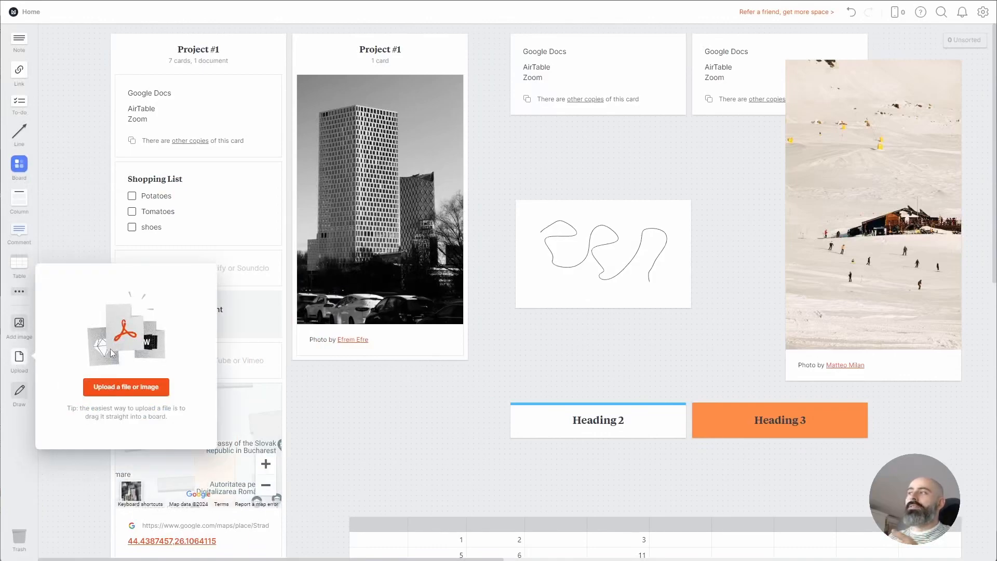
click(20, 398)
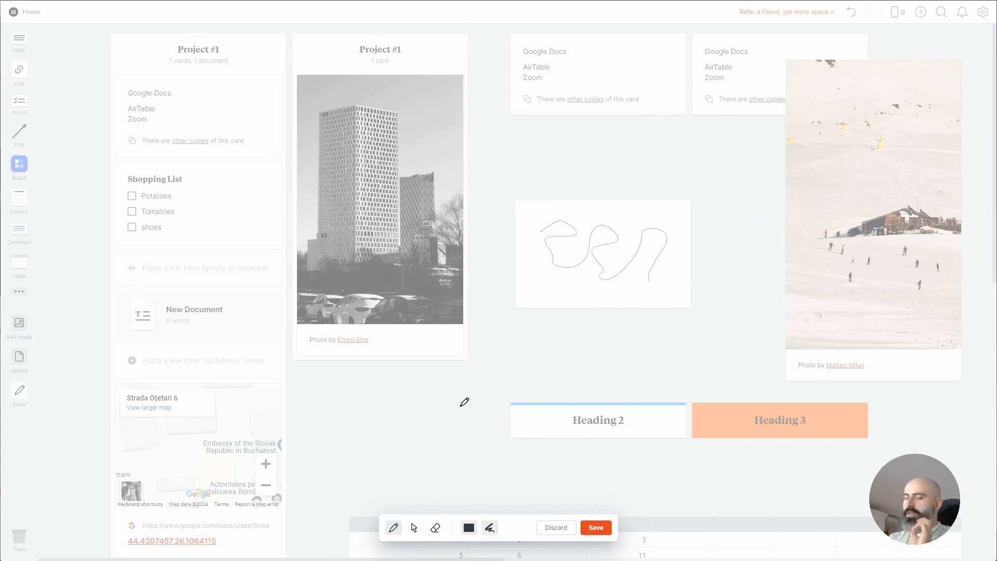
Draw and save a large freehand loop, shift it down-right, and move the scribble card above it
mouse_move(444, 415)
mouse_down()
mouse_move(643, 349)
mouse_move(610, 152)
mouse_move(491, 188)
mouse_up()
click(596, 527)
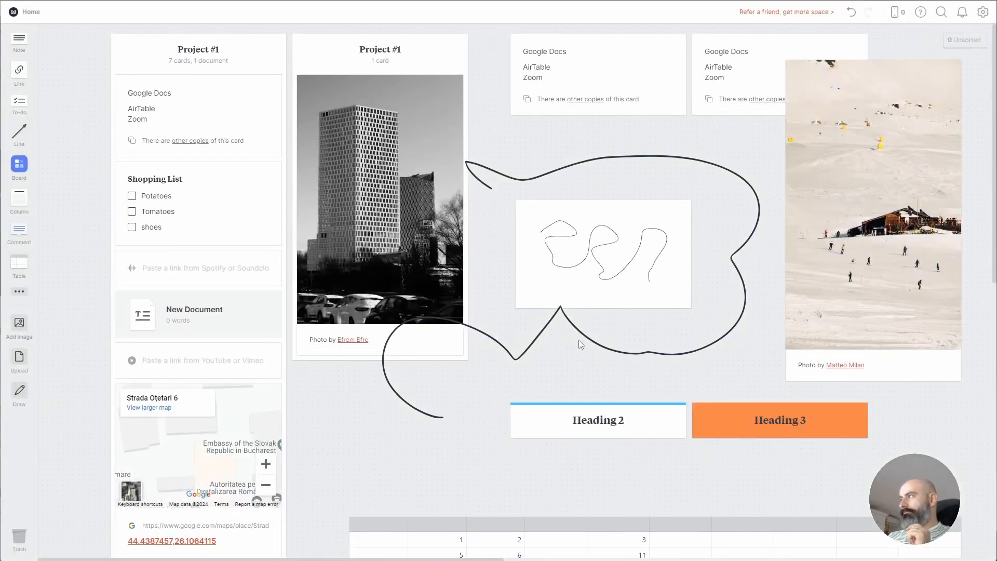
mouse_move(566, 348)
mouse_down()
mouse_move(581, 444)
mouse_move(589, 441)
mouse_up()
click(577, 233)
mouse_move(578, 233)
mouse_down()
mouse_move(565, 181)
mouse_move(571, 153)
mouse_up()
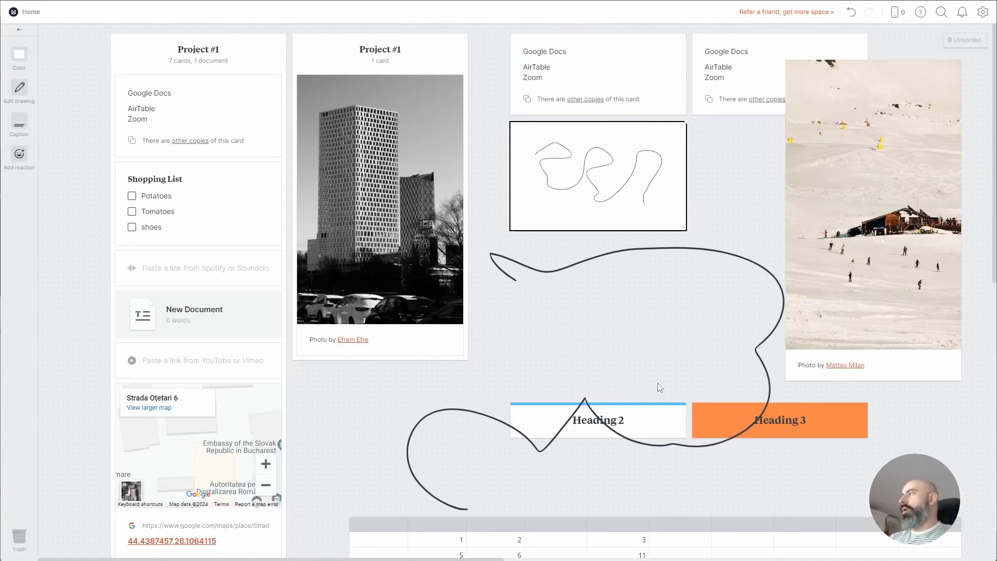
scroll(509, 305, down, 1)
scroll(507, 306, down, 5)
scroll(510, 303, up, 6)
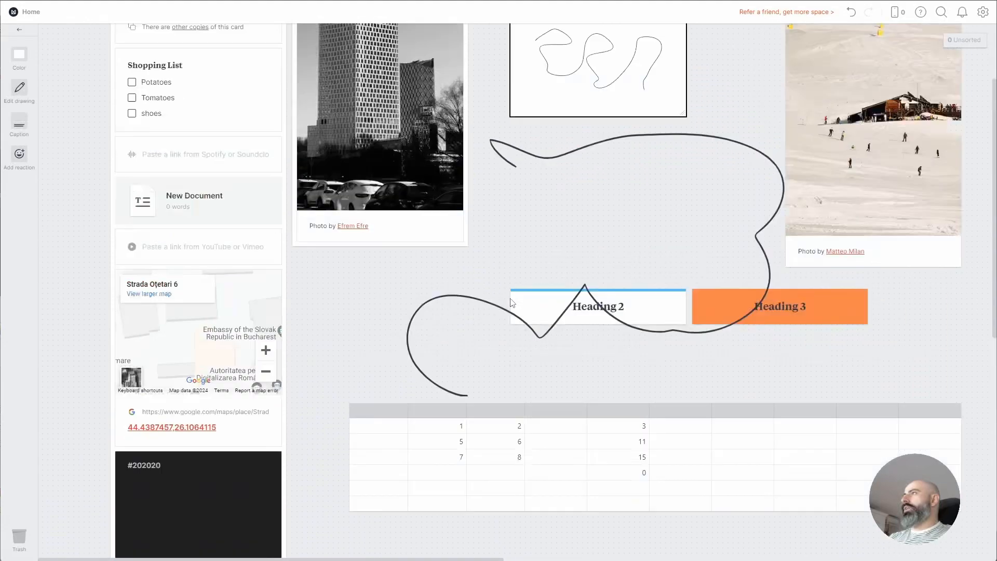
click(83, 83)
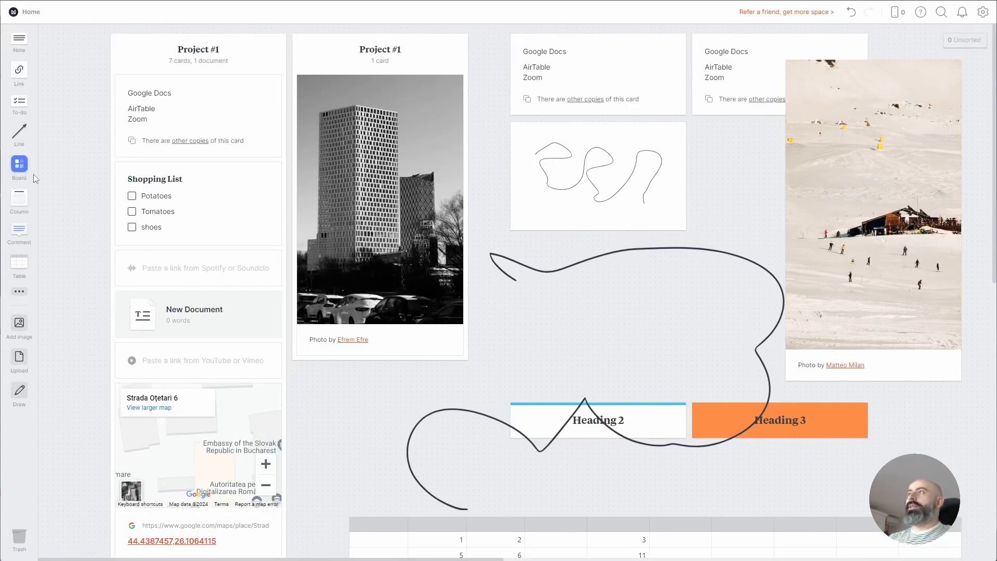
Create a board named Trash at top left, move every card into it, and open it
drag(23, 166, 69, 56)
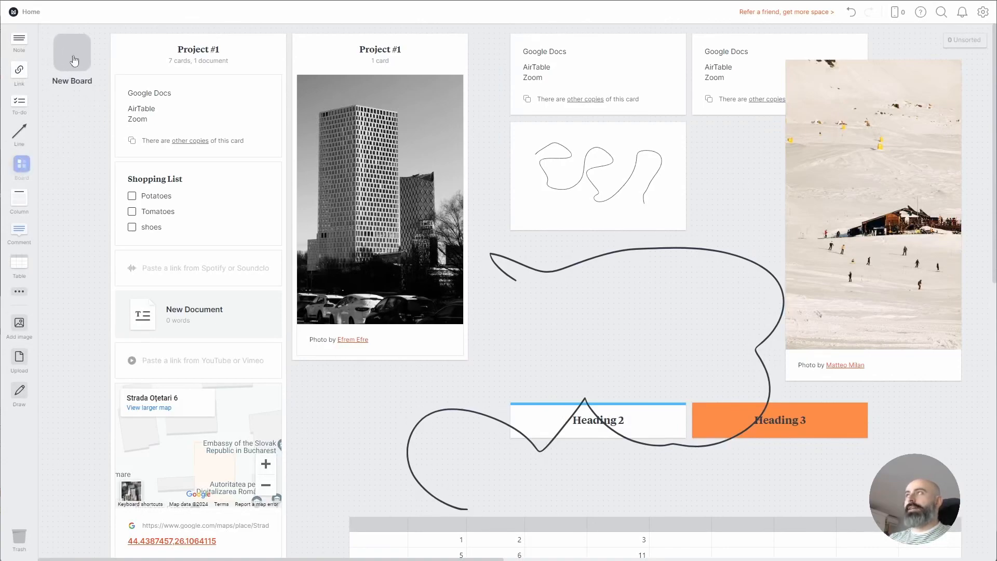
key(Return)
drag(931, 35, 131, 553)
drag(262, 57, 73, 60)
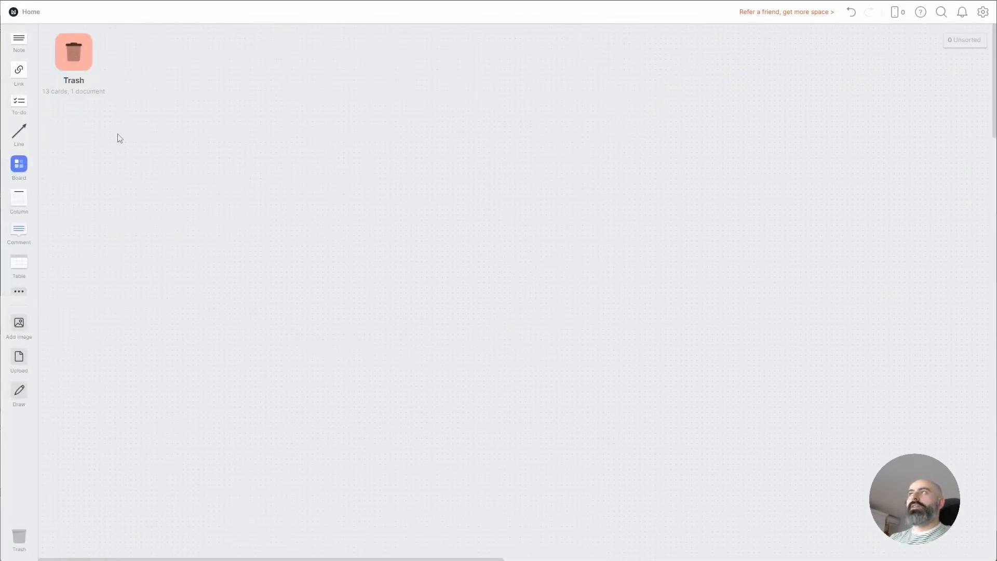
click(80, 53)
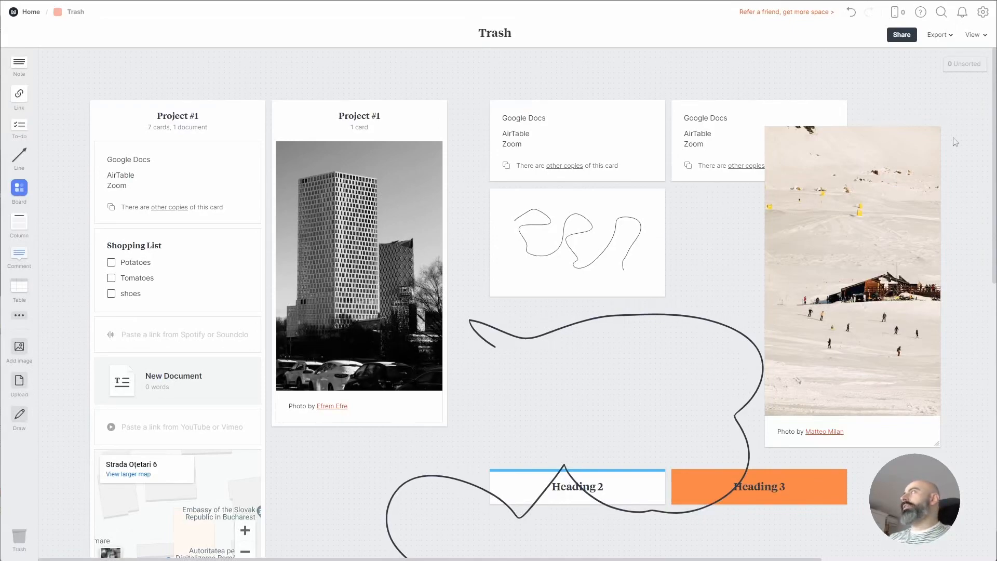
Move the ski photo and the right Google Docs card into Unsorted, then return to Home
click(954, 68)
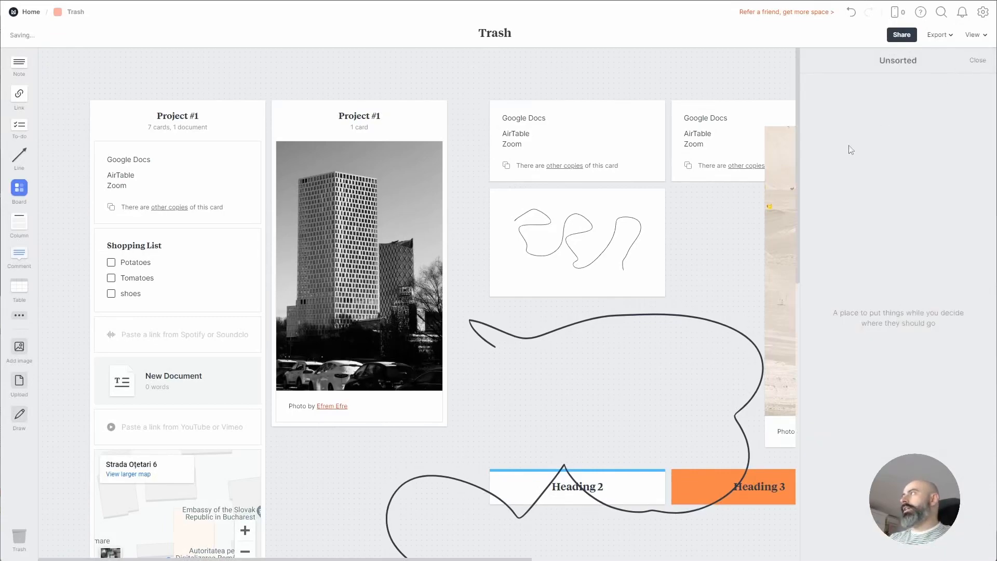
drag(790, 165, 883, 144)
drag(729, 142, 845, 430)
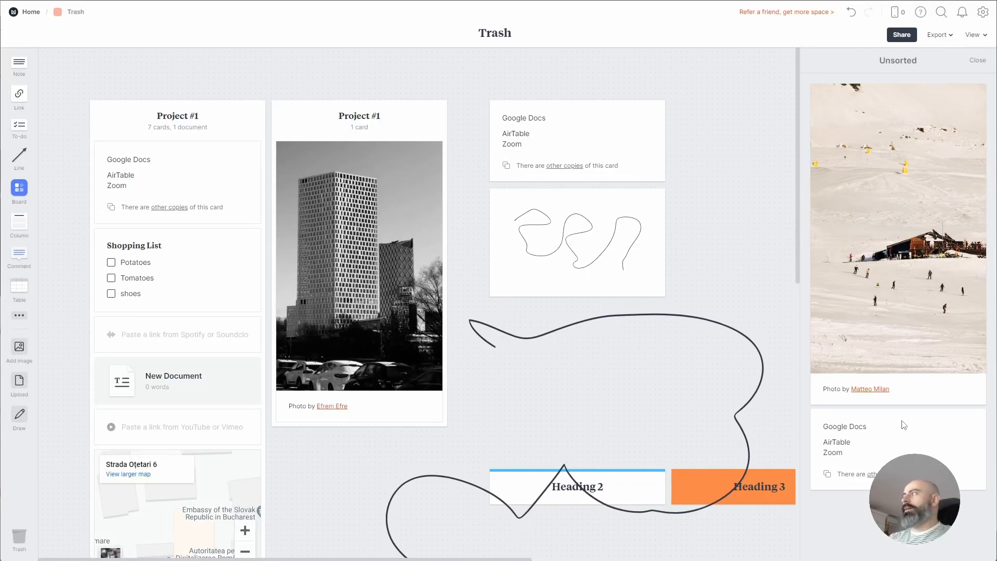
click(18, 14)
click(75, 51)
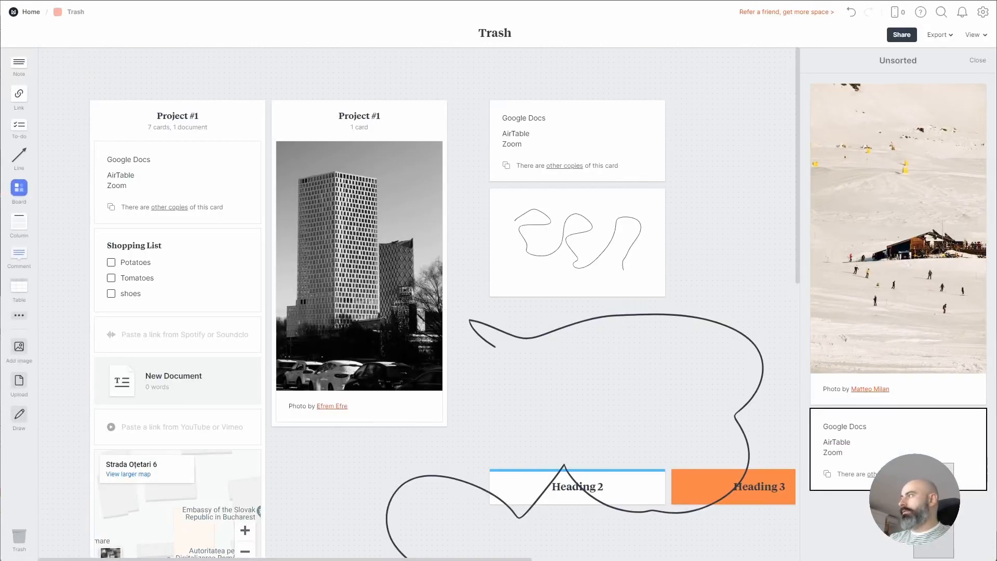
click(31, 13)
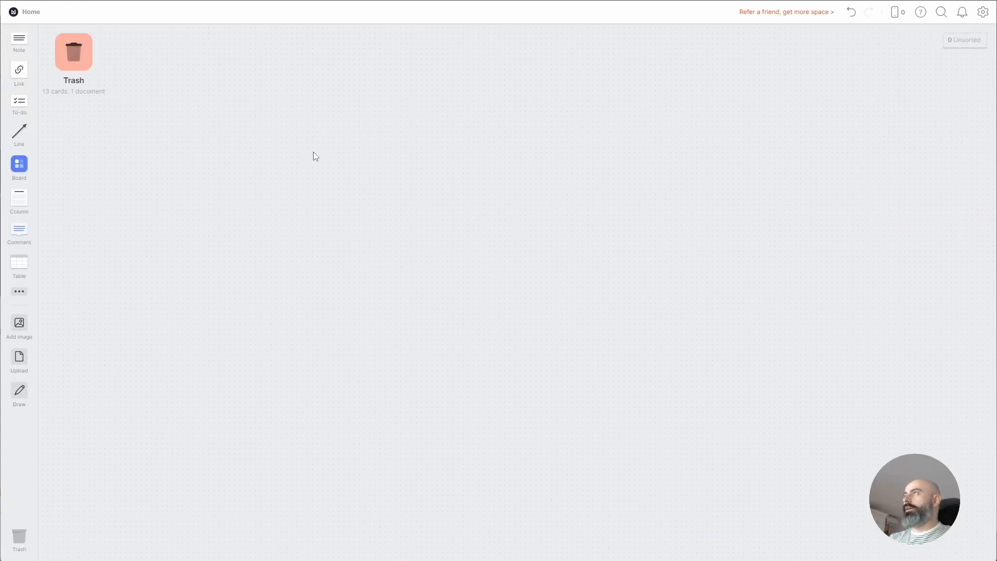
Place the Google Docs card from Unsorted onto the Home canvas, cursor after the Zoom line
drag(909, 93, 270, 71)
click(272, 82)
triple_click(263, 78)
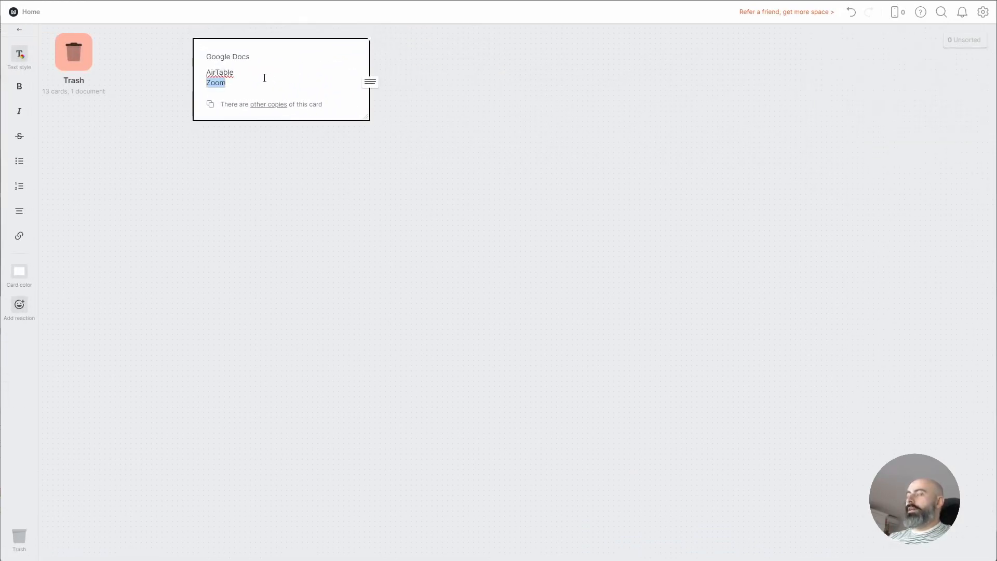
click(248, 73)
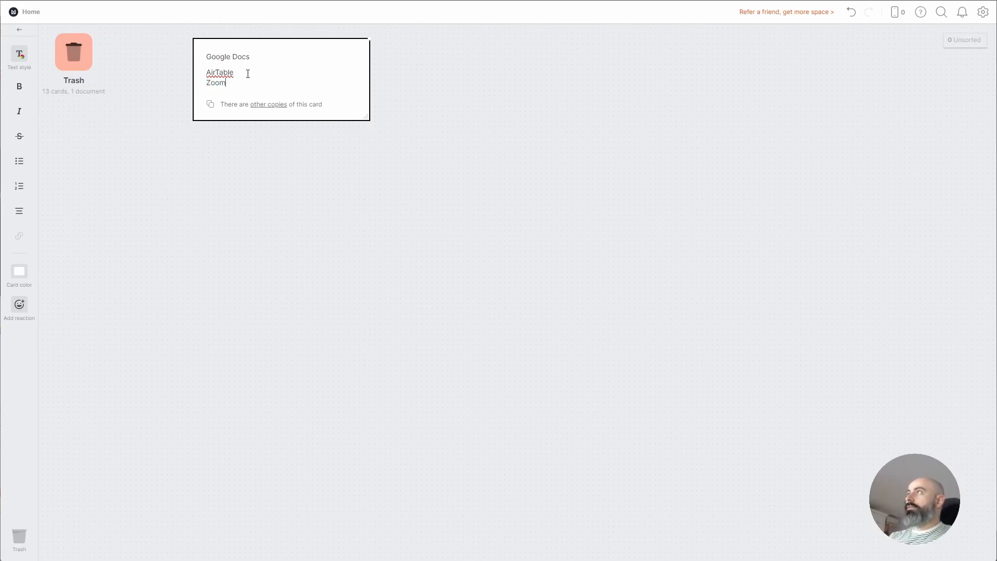
Add the line 'This is an example of how sync works in Milanote.' and open Trash
key(Return)
text(T)
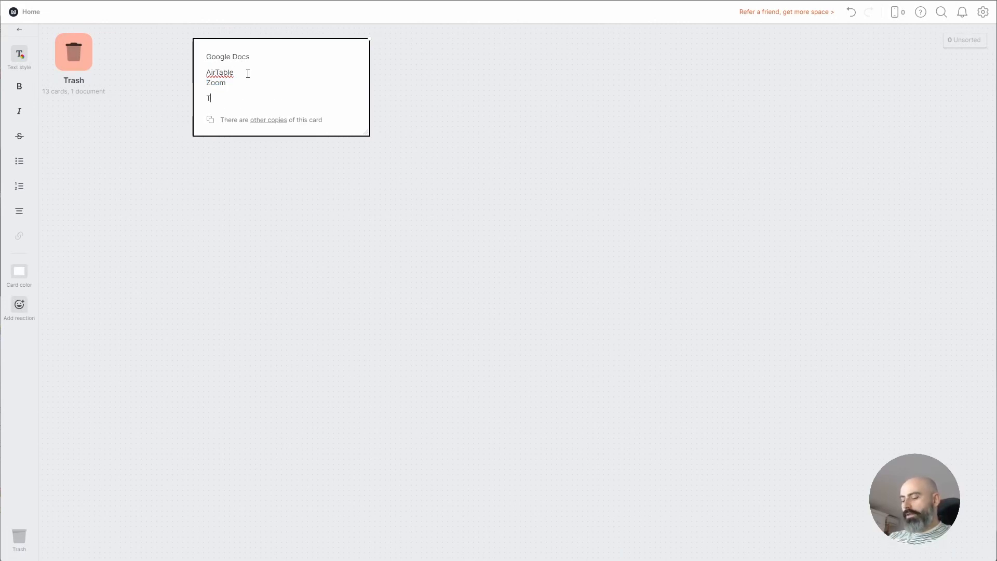
text(his is an examp)
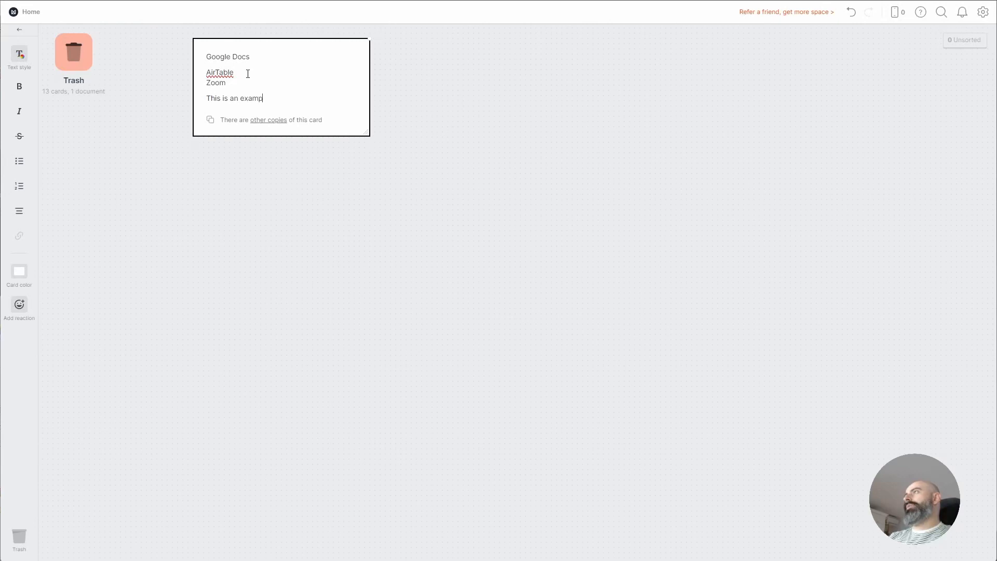
text(le of a synked)
key(BackSpace)
key(BackSpace)
key(BackSpace)
text(e)
key(BackSpace)
key(BackSpace)
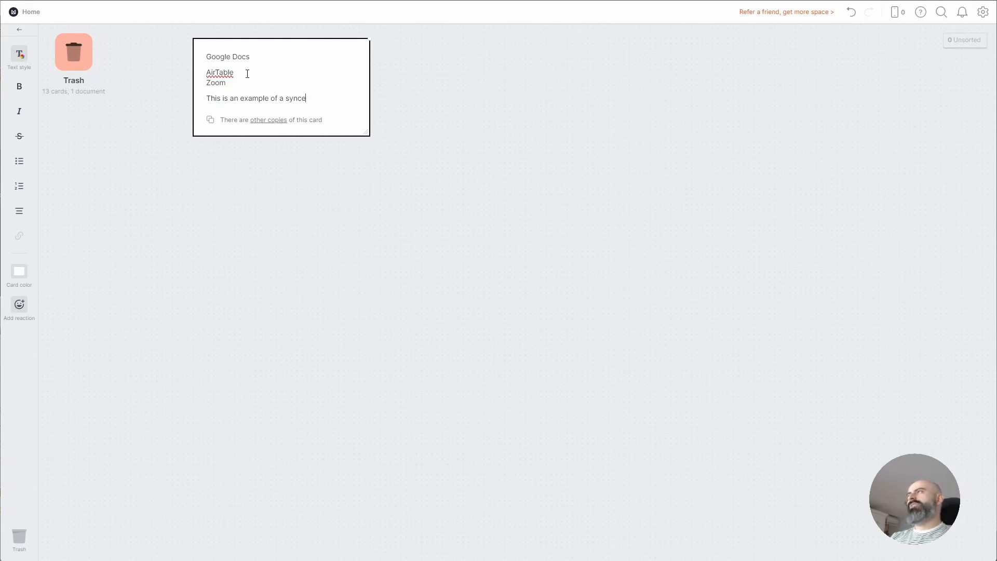
key(BackSpace)
key(BackSpace)
key(BackSpace)
key(BackSpace)
key(BackSpace)
key(BackSpace)
text(how sync works in Milanote.)
key(Escape)
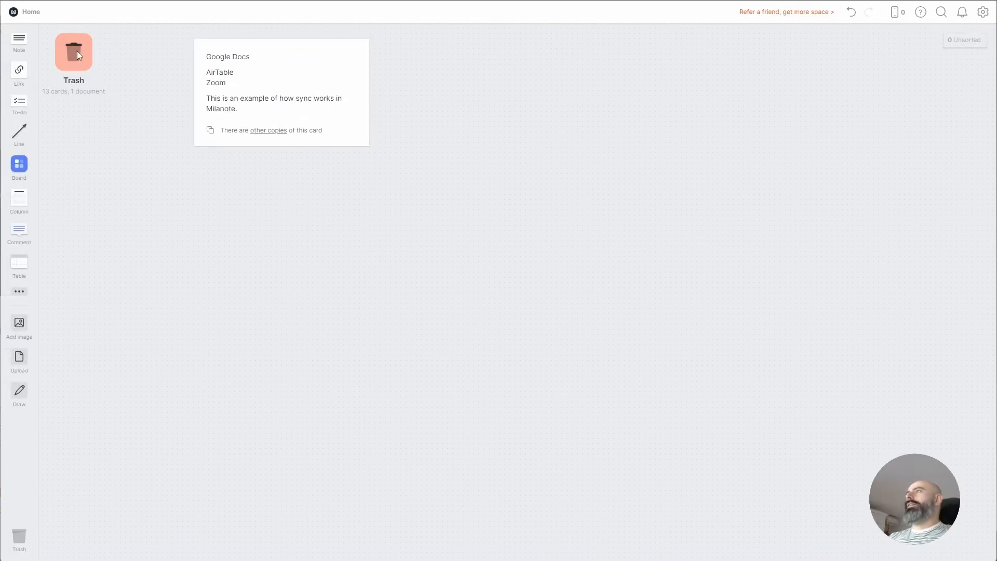
click(76, 50)
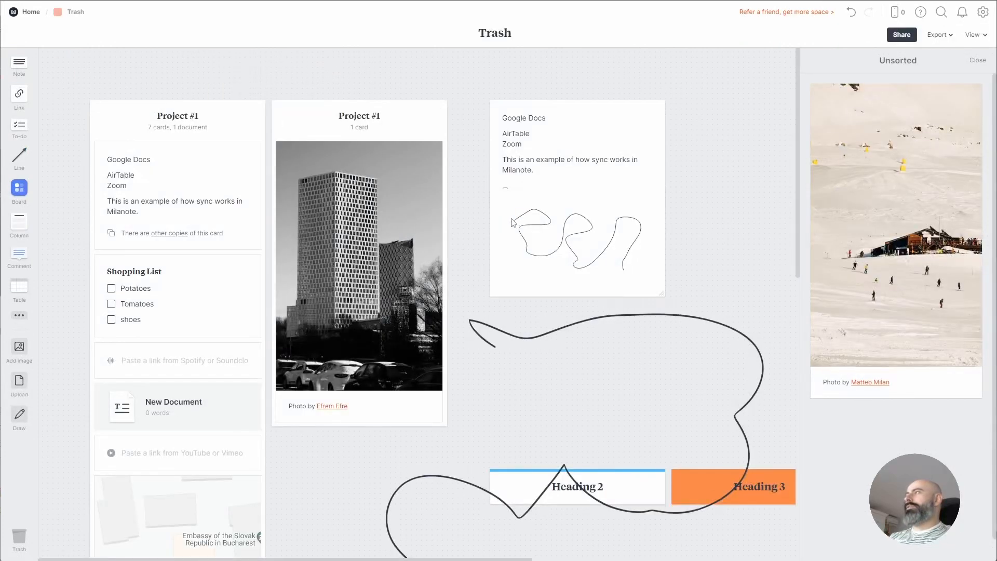
Drag the synced Google Docs card out of the Project #1 column, then return Home
drag(194, 178, 737, 82)
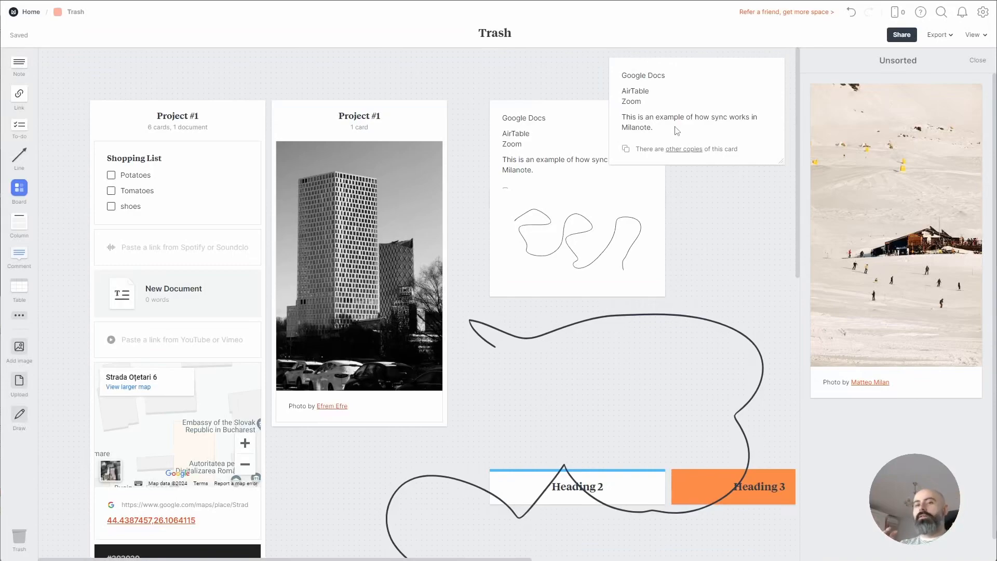
click(31, 11)
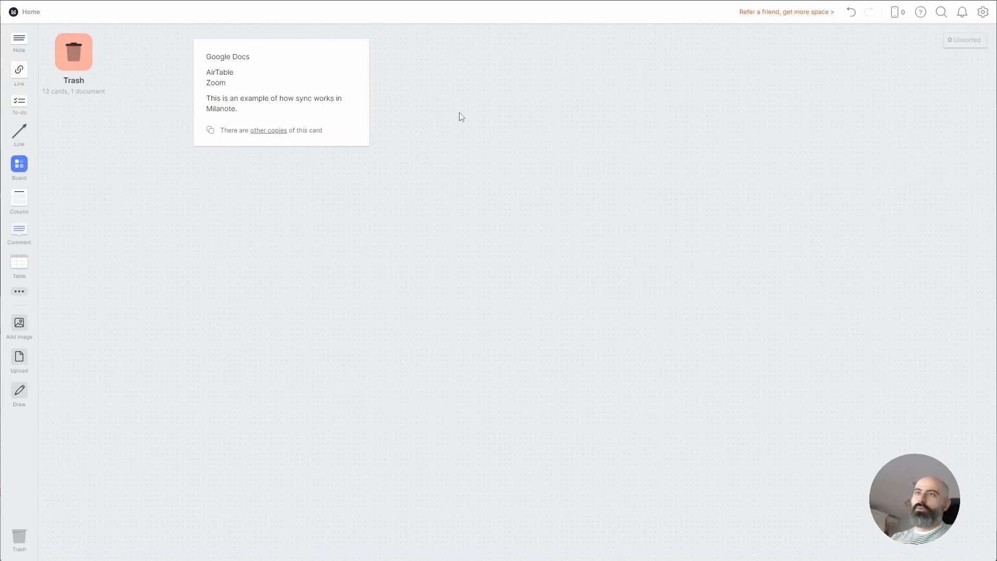
Shift the Google Docs card right and change the Trash board's colour to yellow
drag(332, 66, 409, 60)
click(74, 58)
click(205, 156)
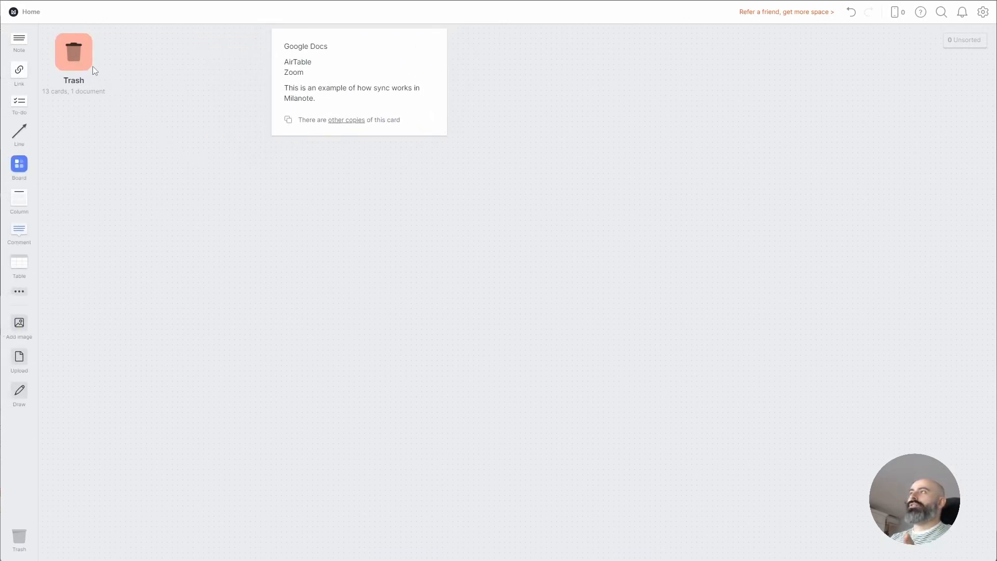
click(72, 55)
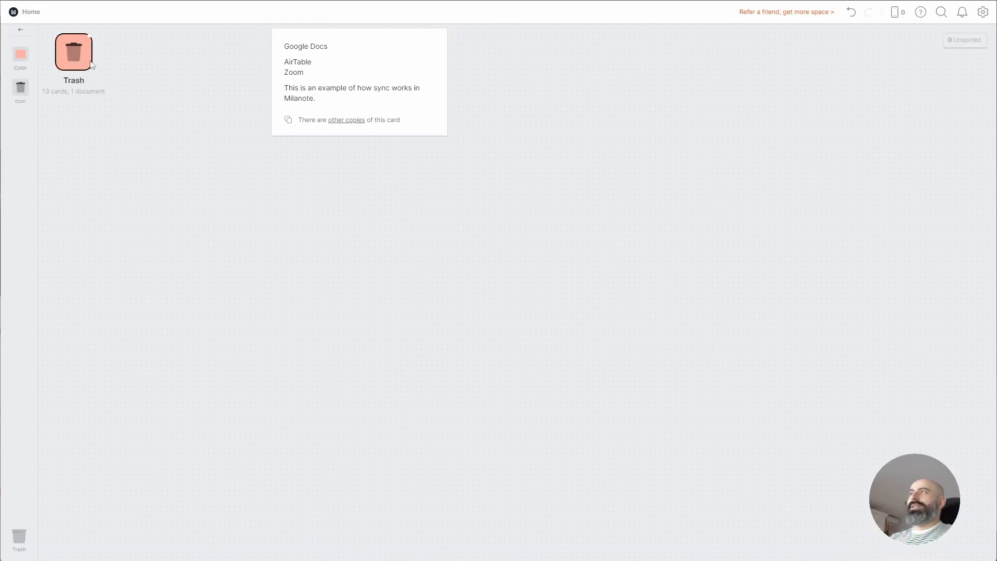
click(19, 57)
click(54, 84)
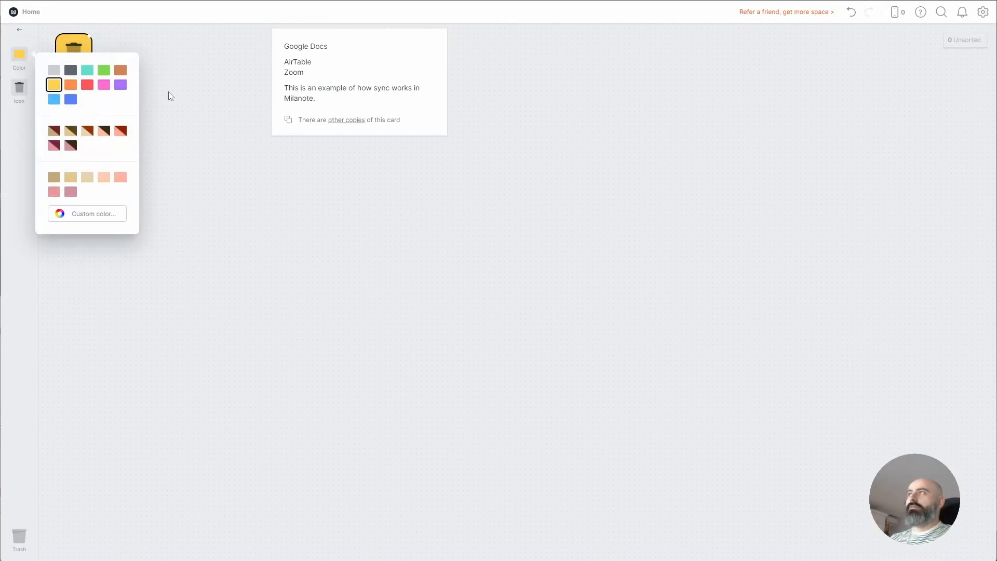
click(189, 96)
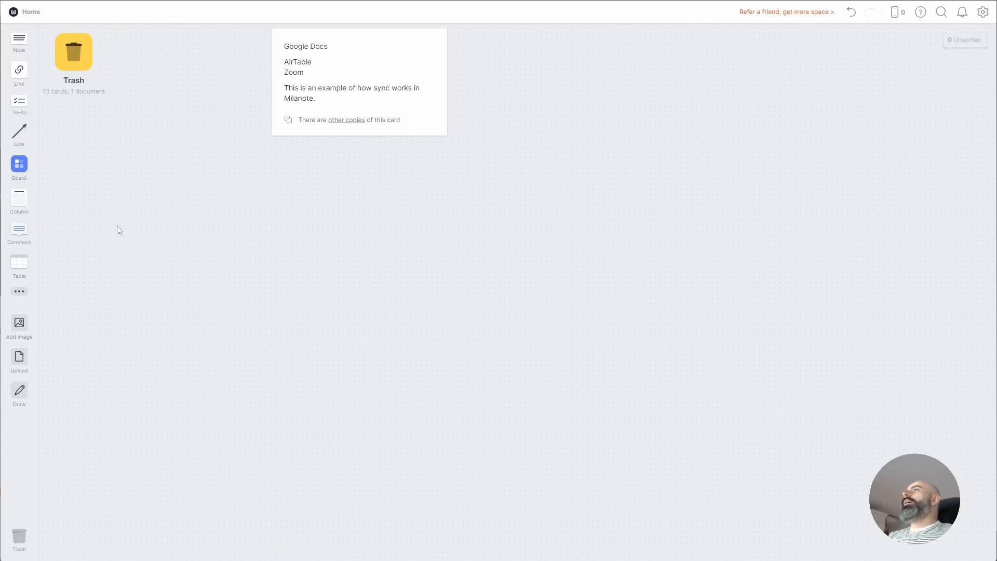
Add boards named Personal and Company beside Trash, nudging Company slightly left
drag(20, 164, 148, 59)
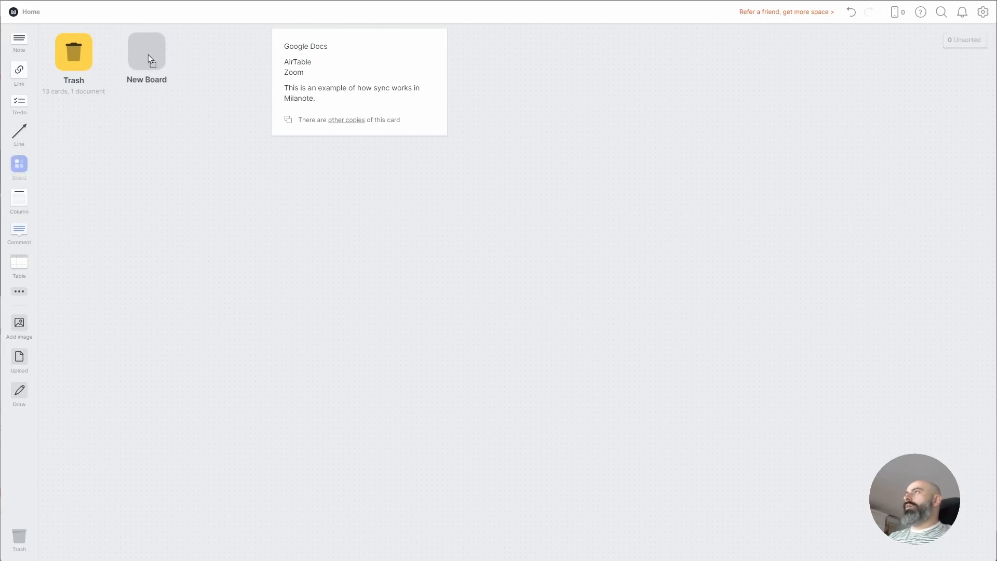
text(Perdonal)
key(Return)
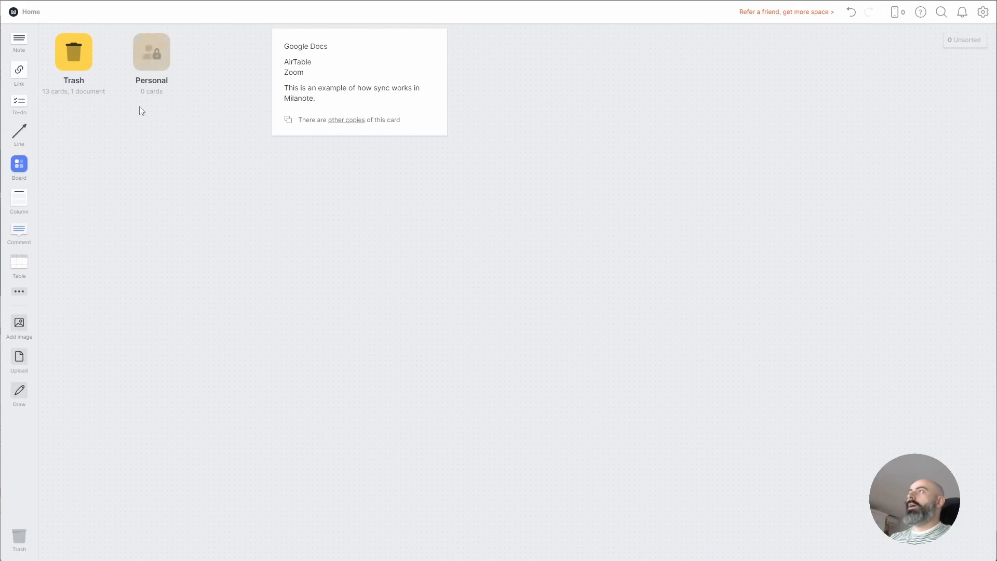
drag(20, 164, 229, 55)
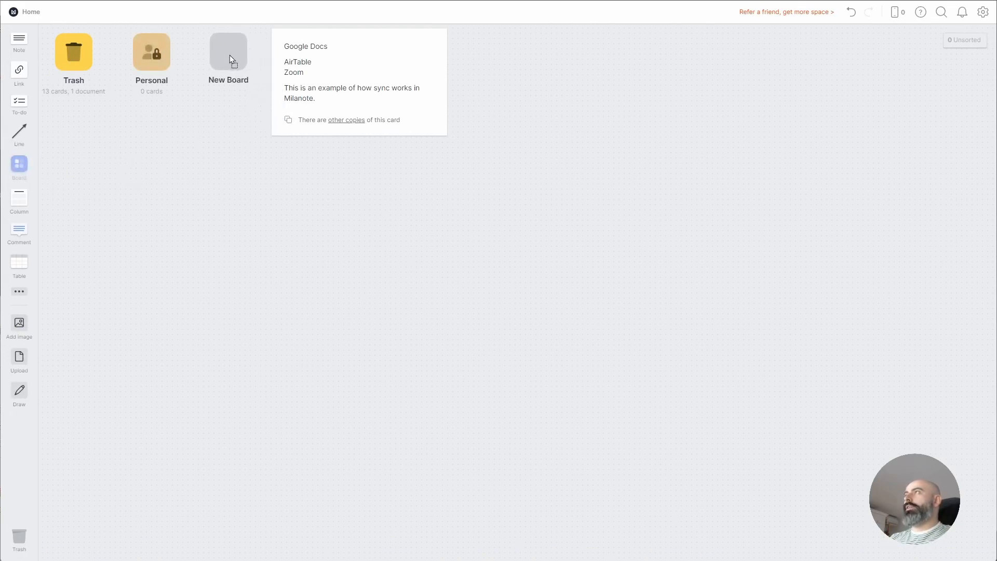
text(Company)
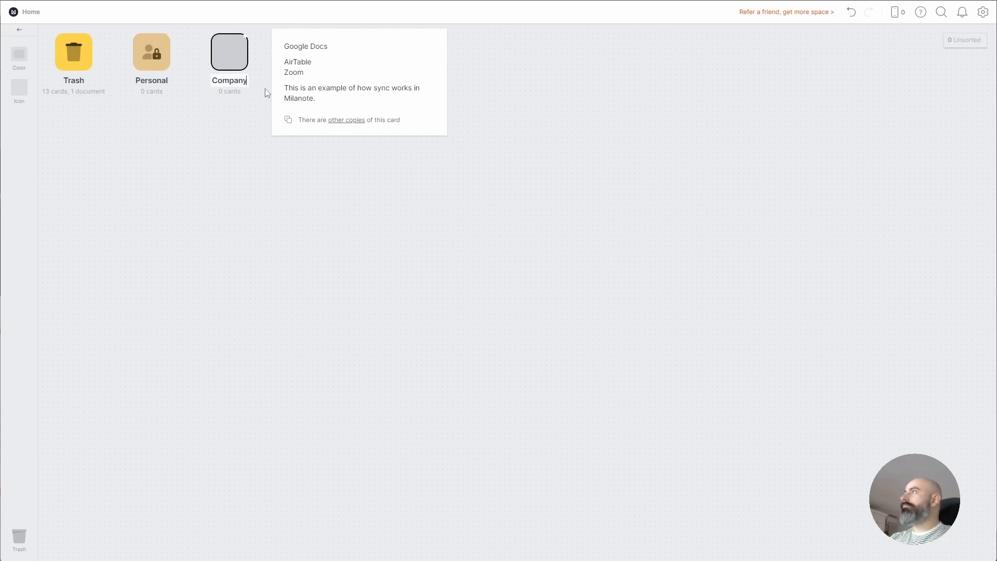
key(Return)
drag(227, 58, 216, 59)
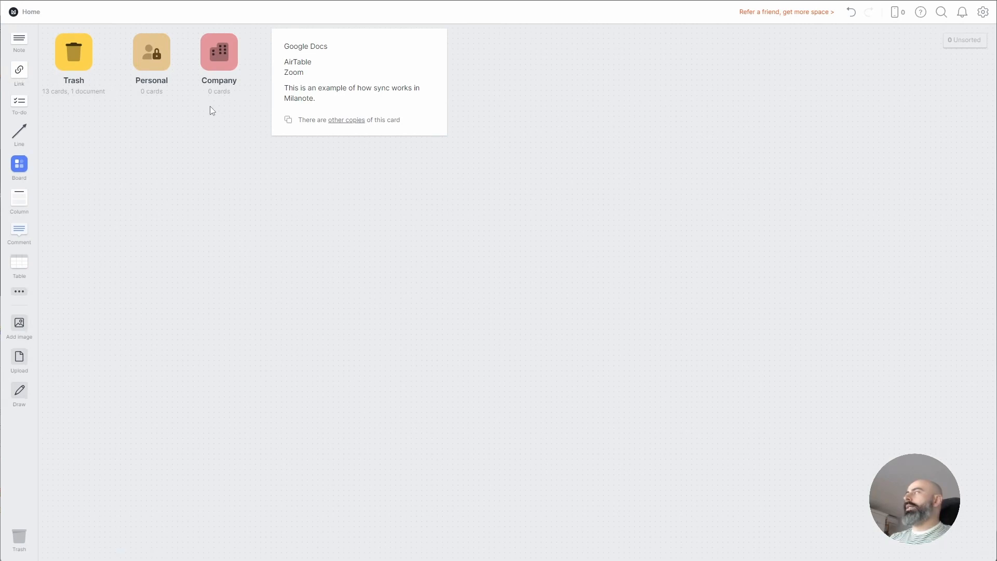
click(145, 60)
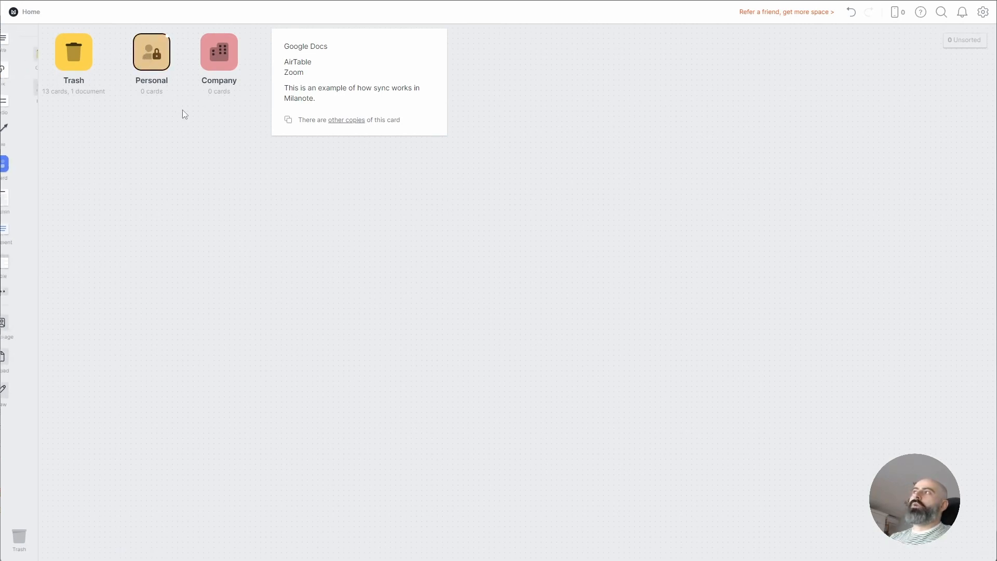
click(222, 59)
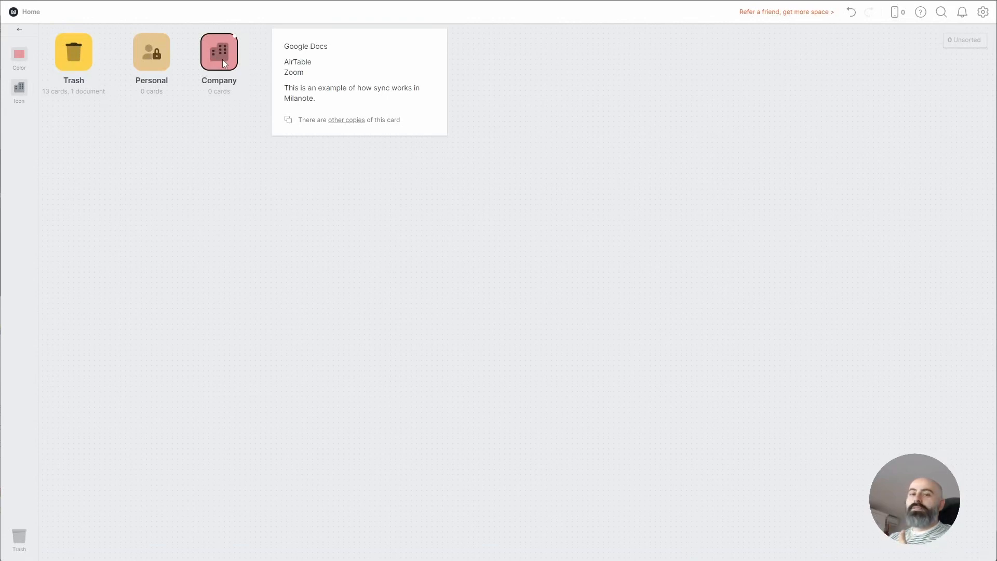
click(159, 49)
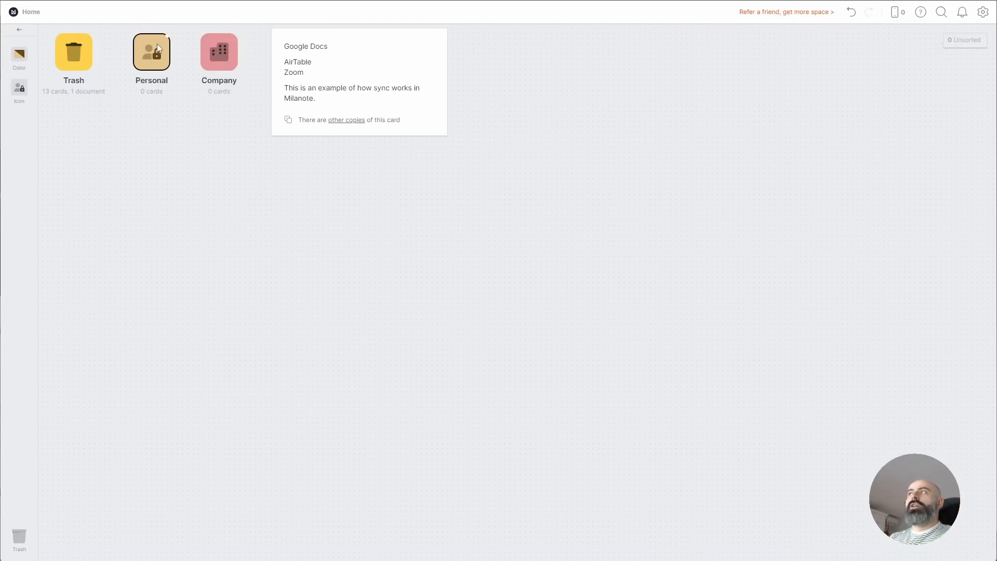
click(217, 58)
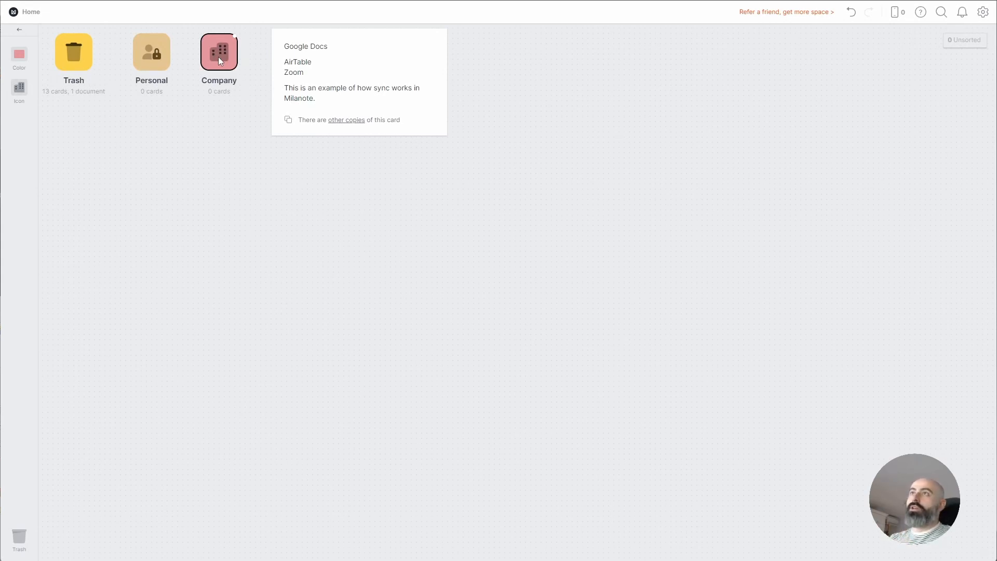
Open the new Personal board from Home
double_click(149, 64)
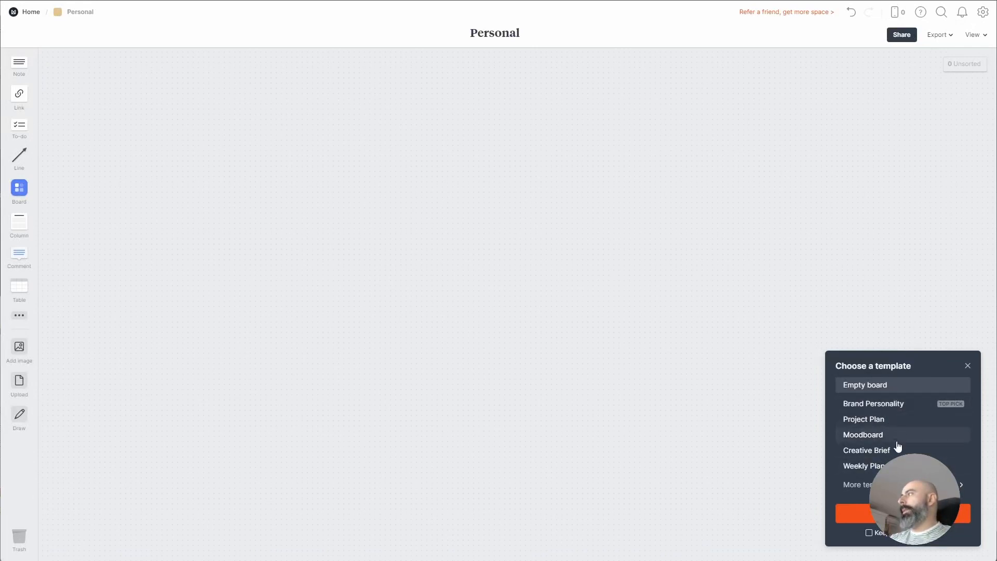
Show the full template library and try searching for 'trave' and 'dest'
click(857, 484)
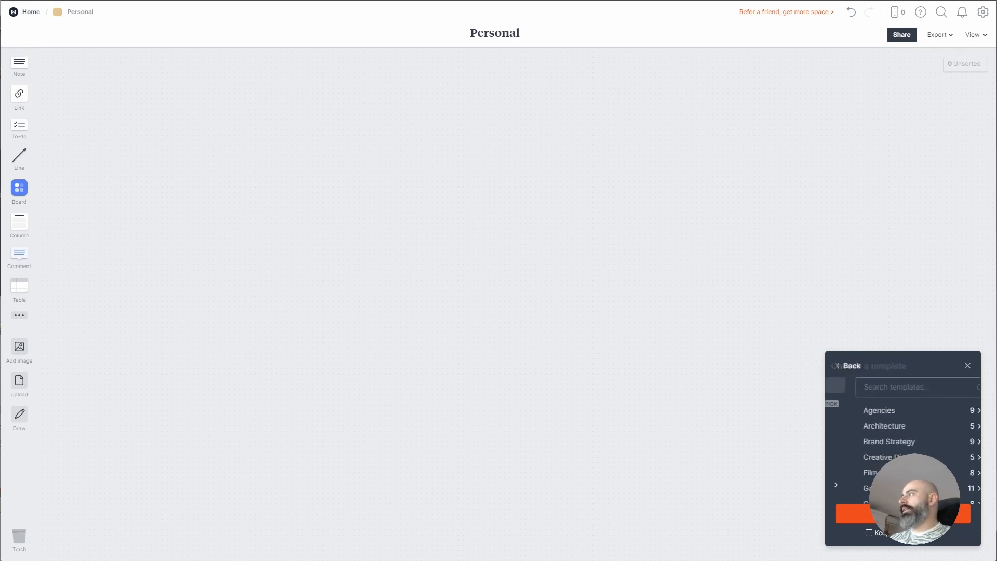
click(873, 384)
text(trave)
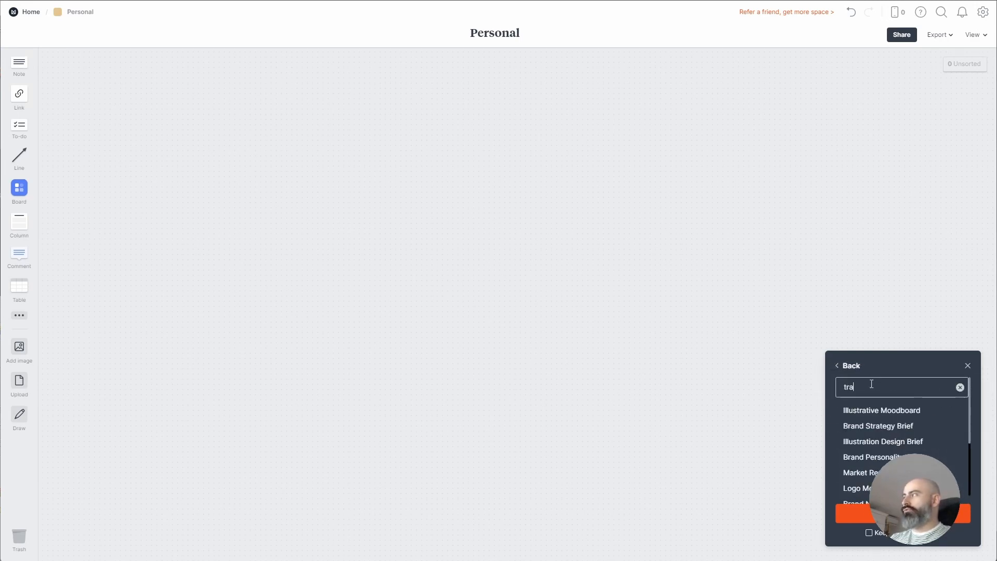
key(BackSpace)
key(BackSpace)
key(BackSpace)
key(BackSpace)
key(BackSpace)
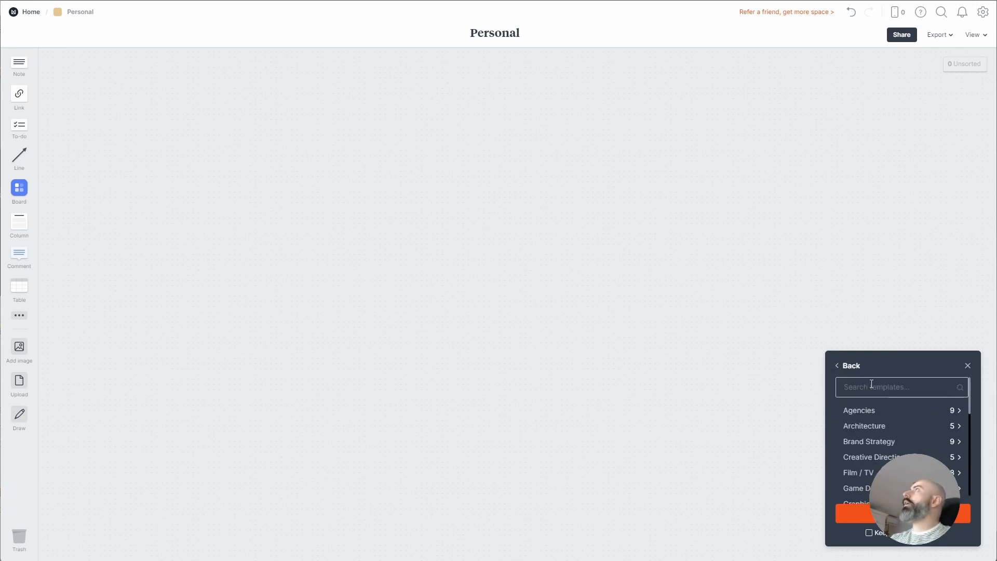
text(dest)
key(BackSpace)
key(BackSpace)
key(BackSpace)
key(BackSpace)
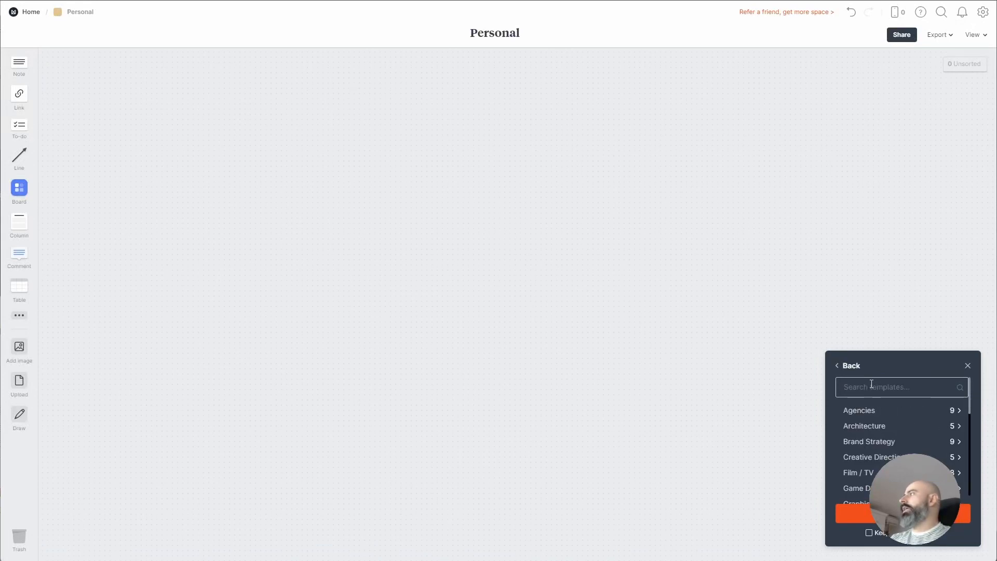
Choose the Writing category and preview the Novel Plan template
scroll(872, 385, down, 5)
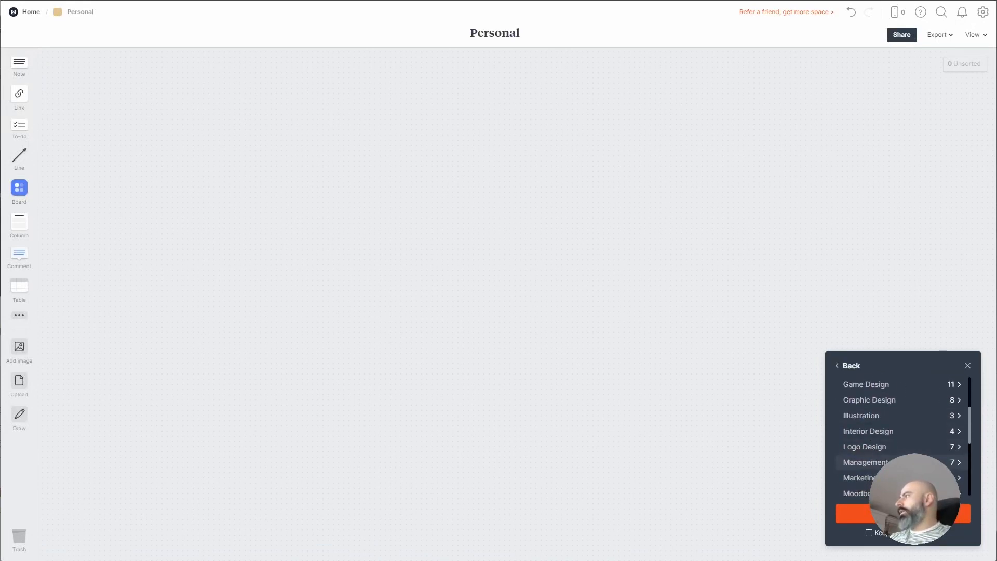
scroll(900, 452, down, 2)
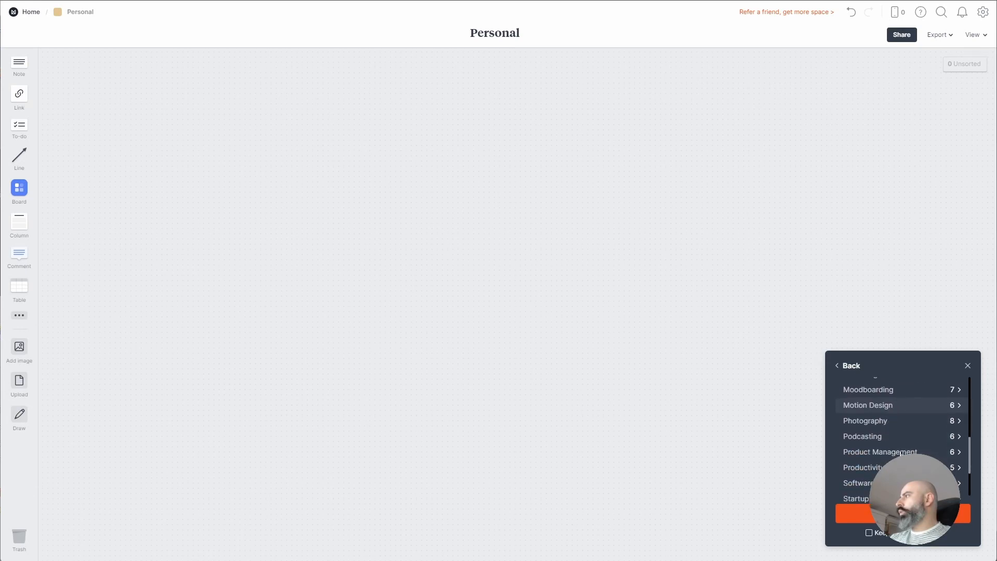
scroll(900, 441, down, 2)
scroll(901, 441, down, 1)
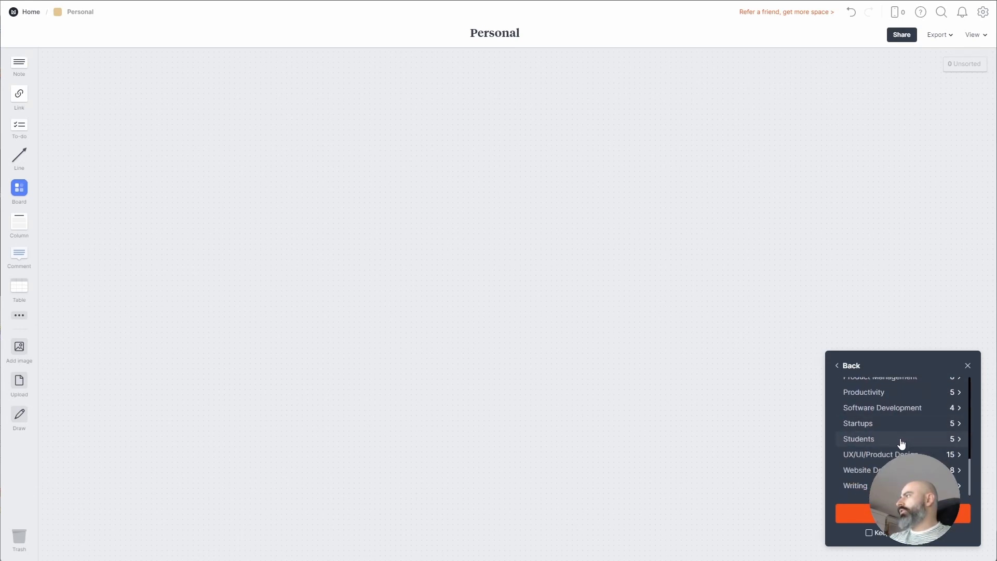
click(847, 486)
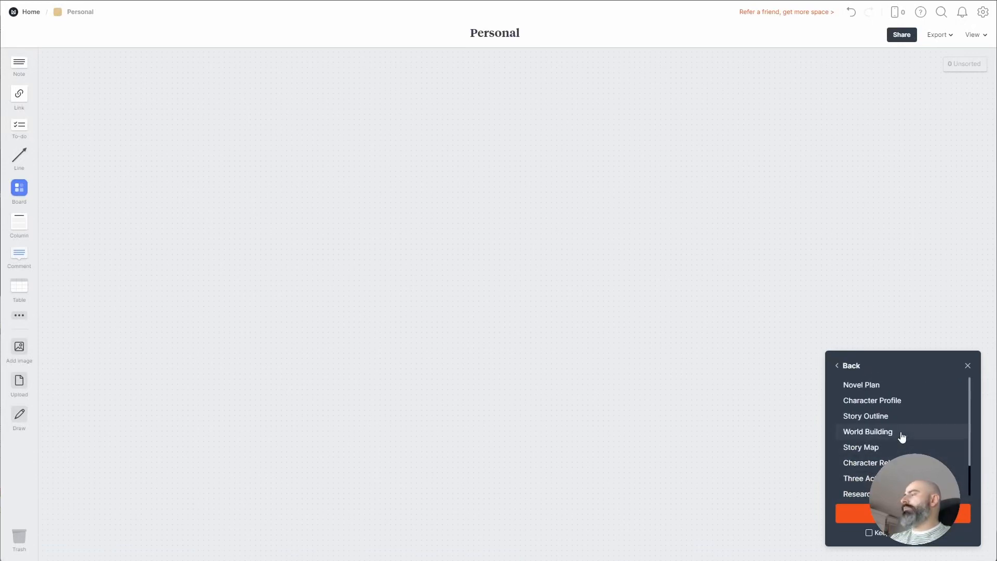
click(886, 390)
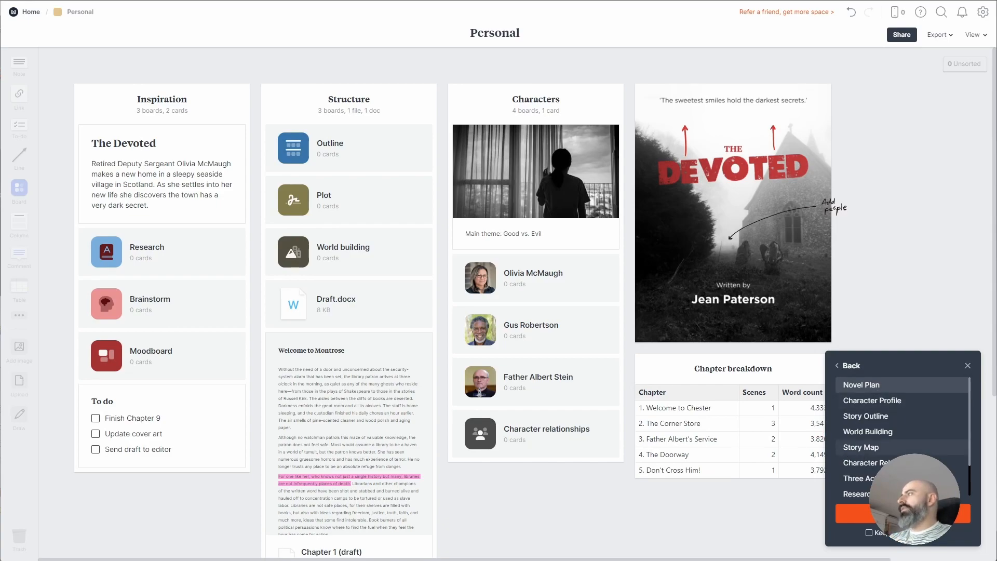
scroll(838, 456, down, 2)
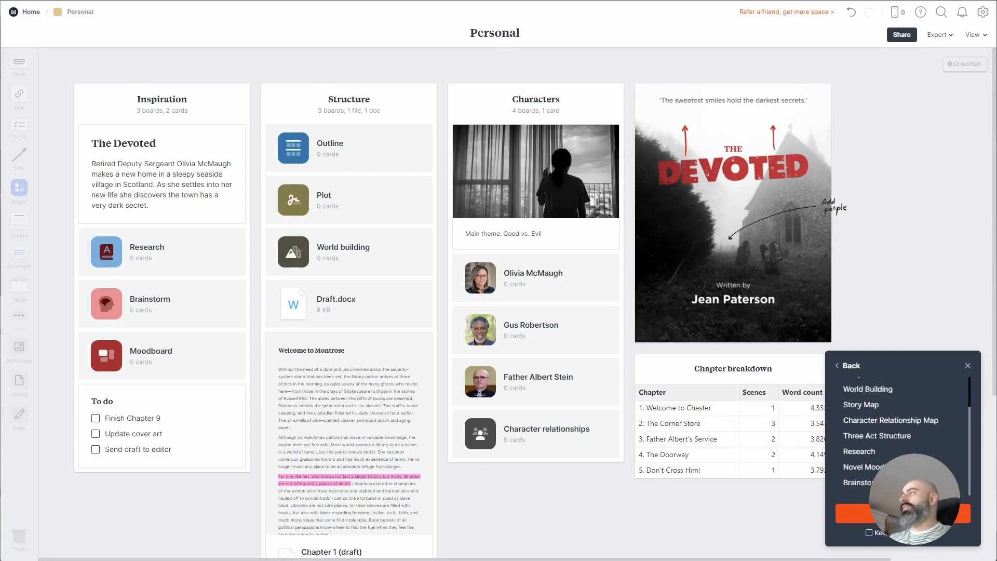
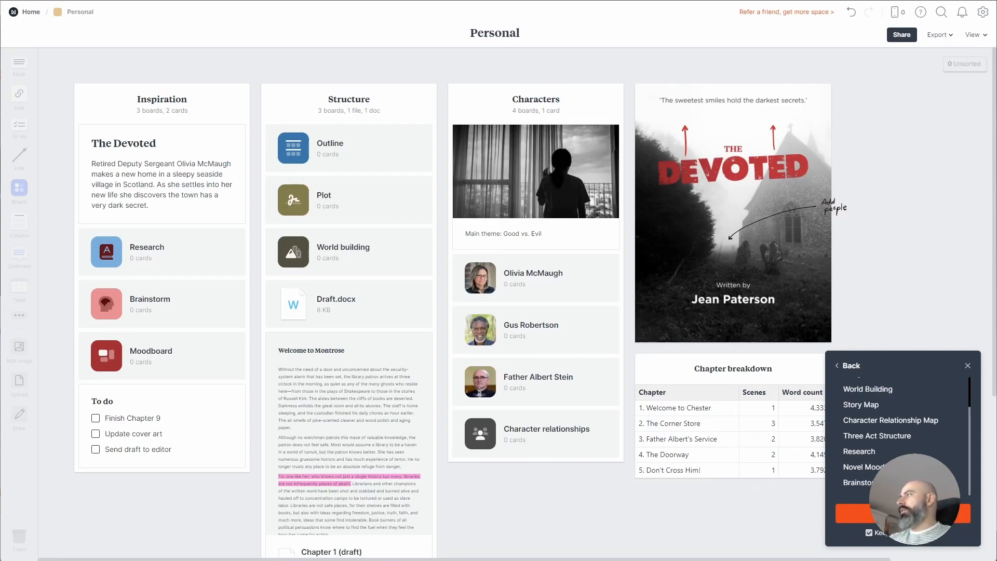
Apply the Novel Plan template, then inspect its To do, Draft.docx and Chapter 1 cards
click(859, 512)
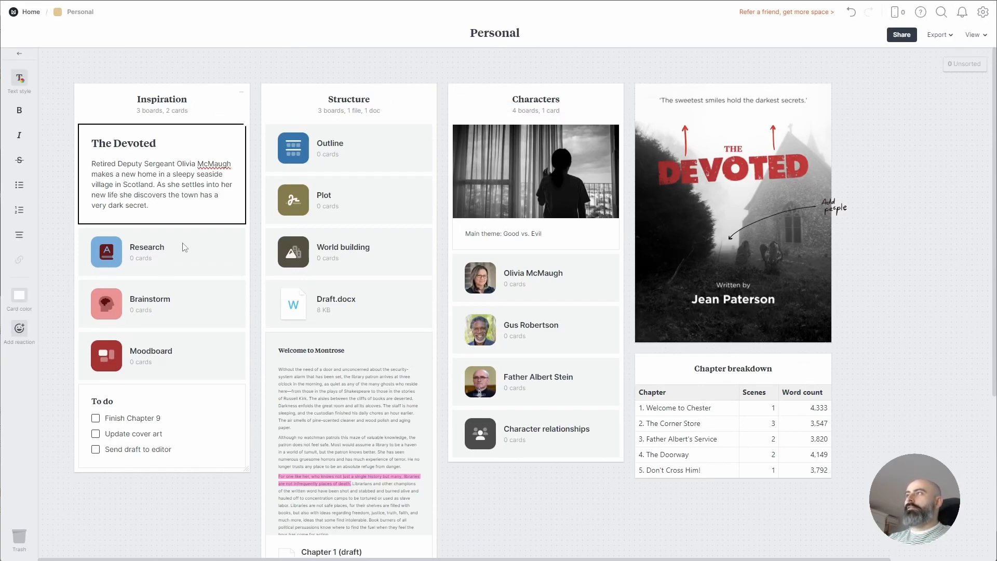
click(192, 397)
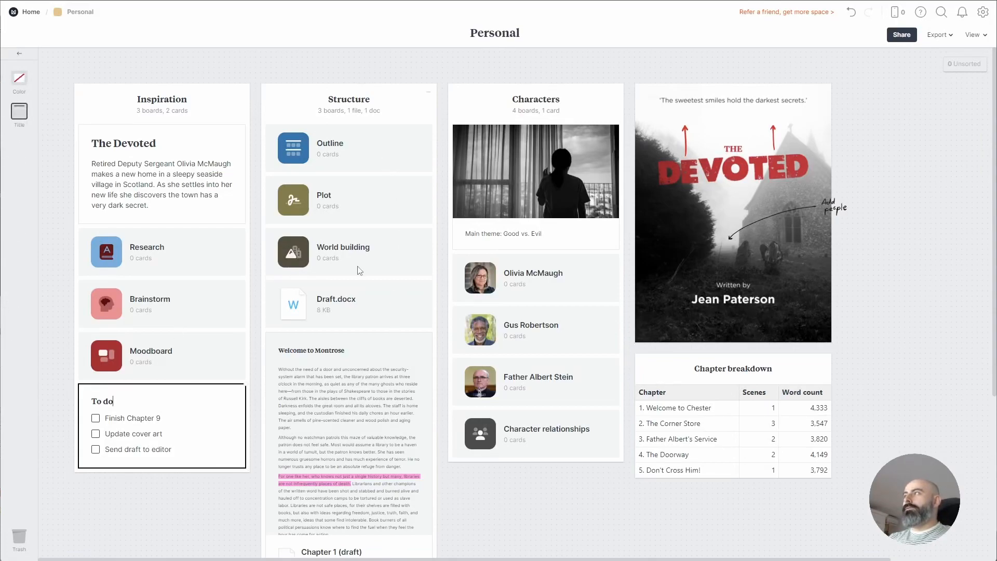
click(372, 327)
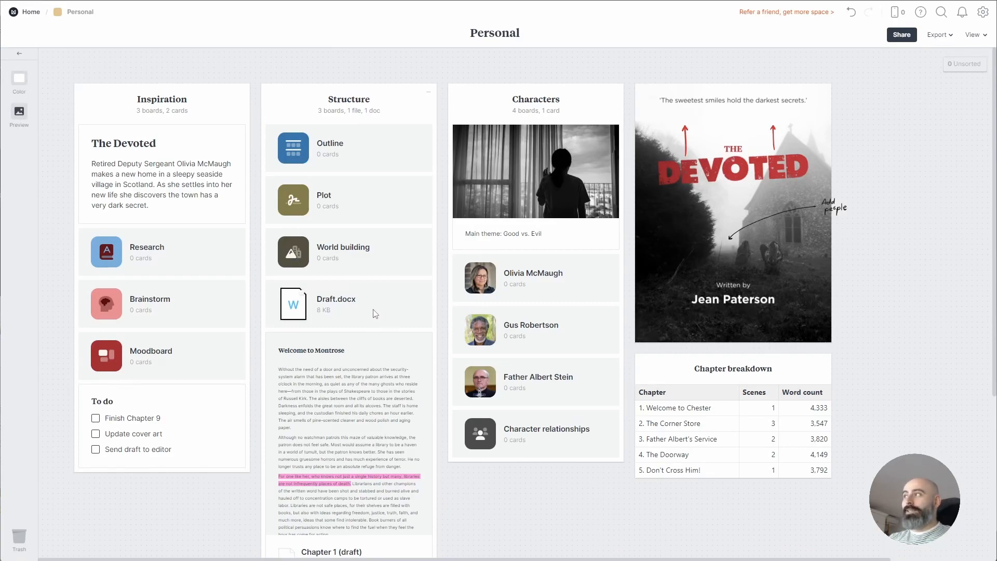
scroll(375, 314, down, 2)
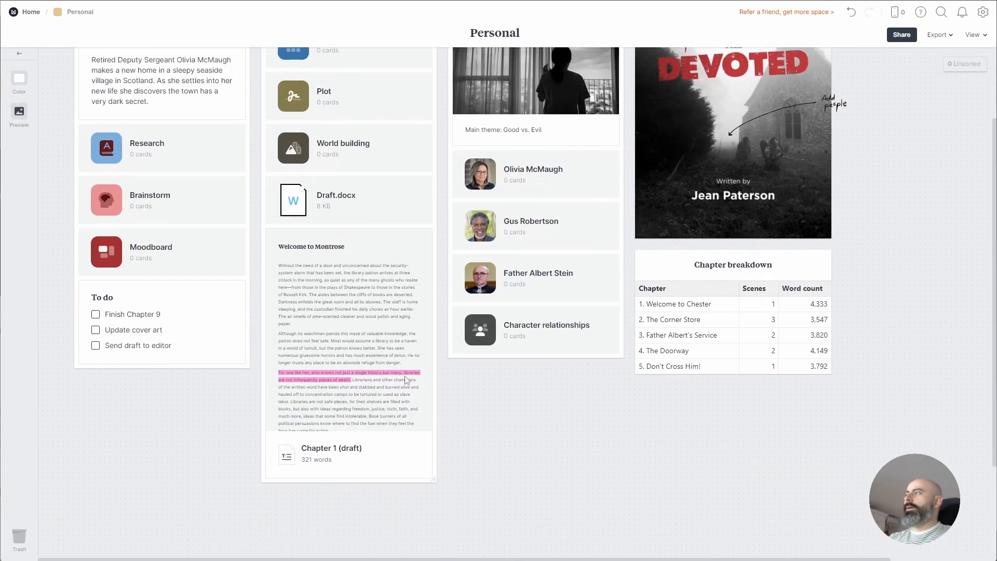
click(393, 459)
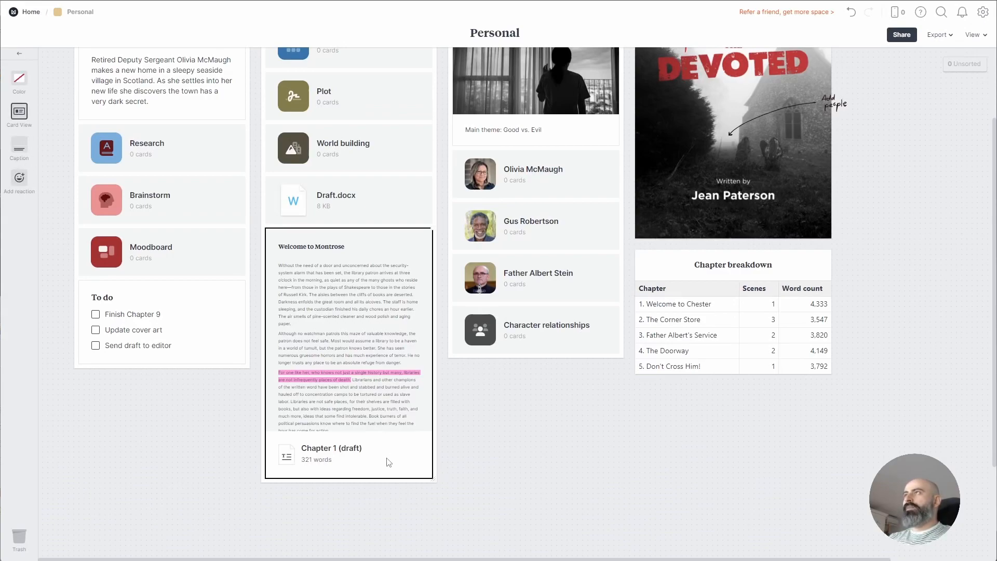
click(476, 464)
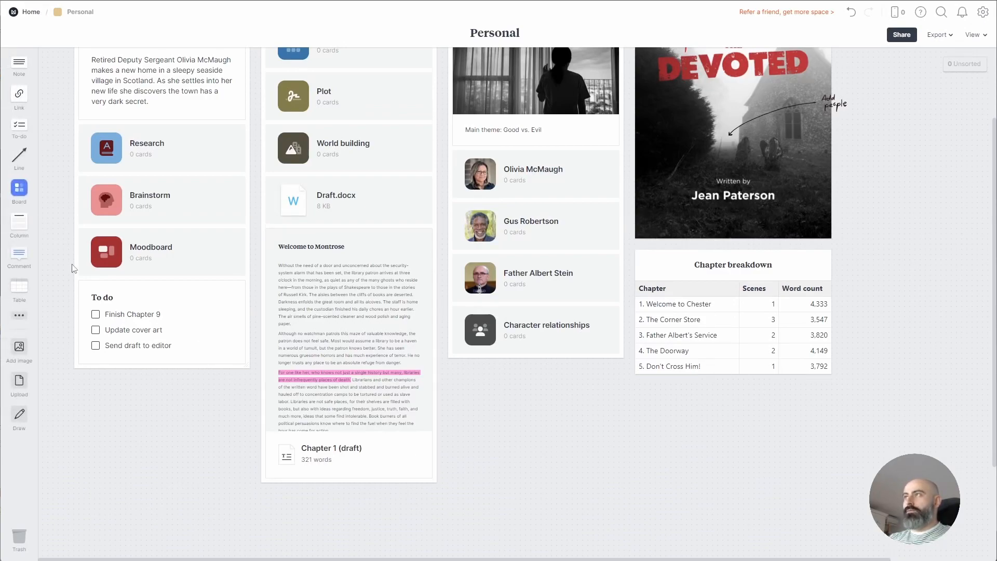
click(19, 315)
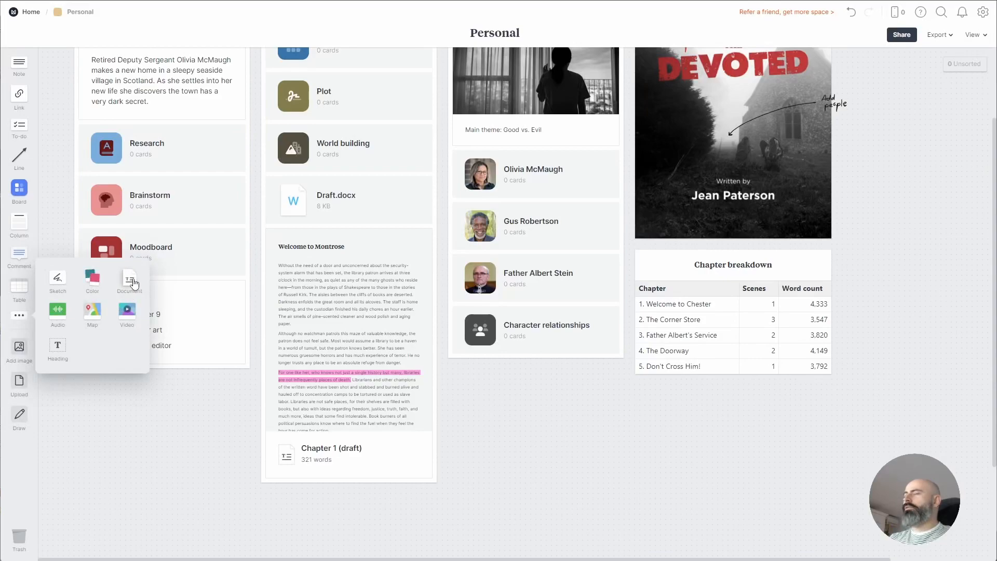
scroll(507, 389, up, 2)
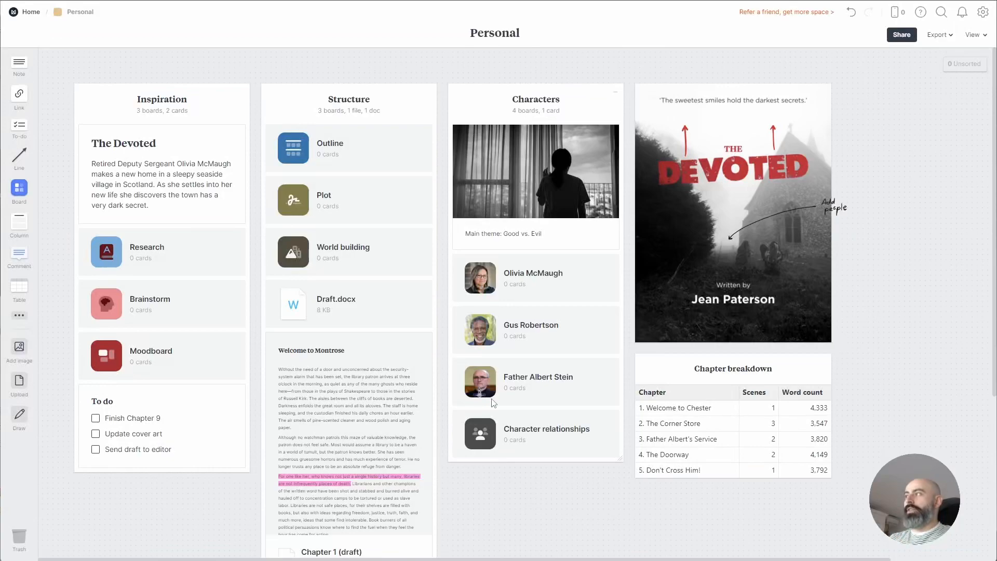
click(295, 202)
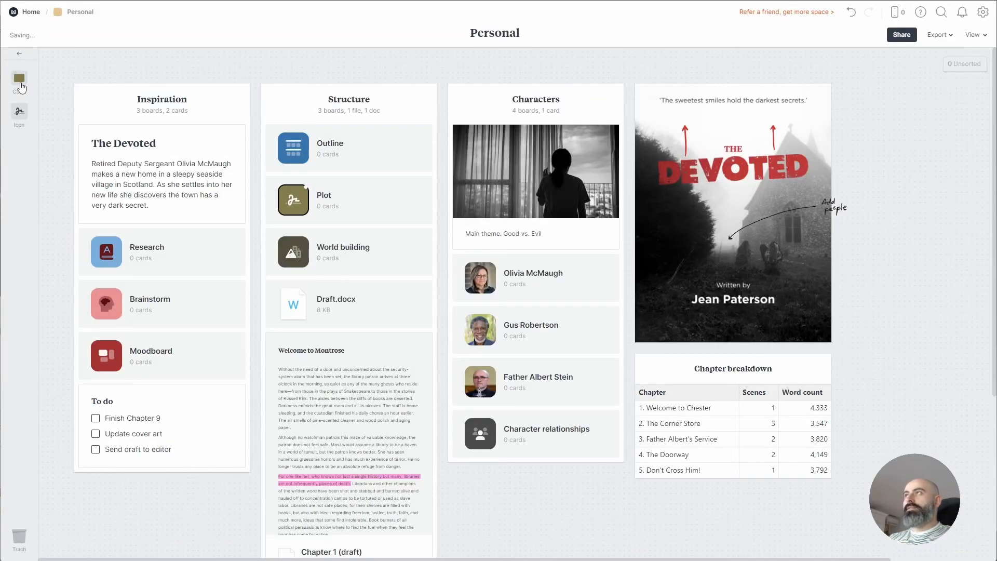
click(21, 113)
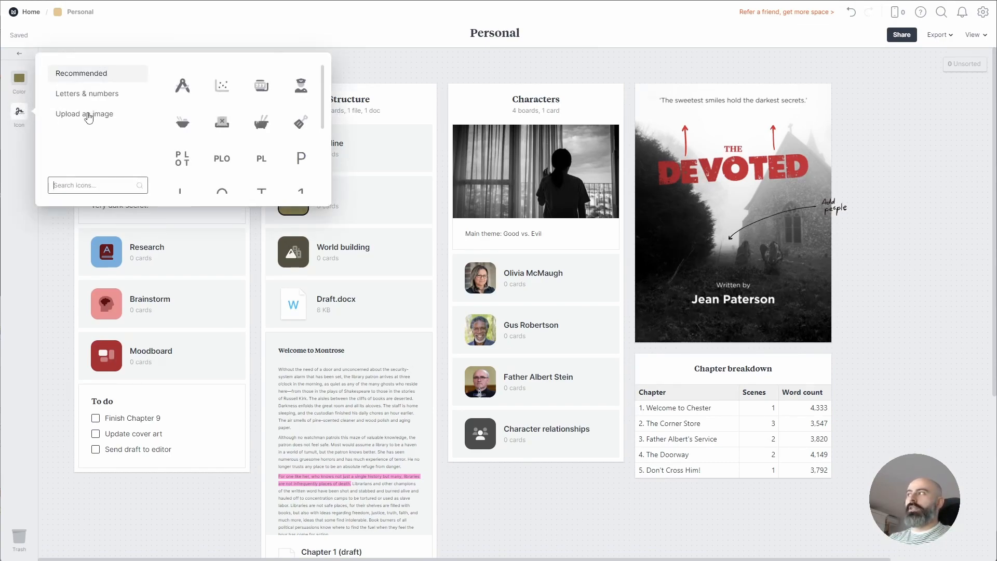
click(488, 281)
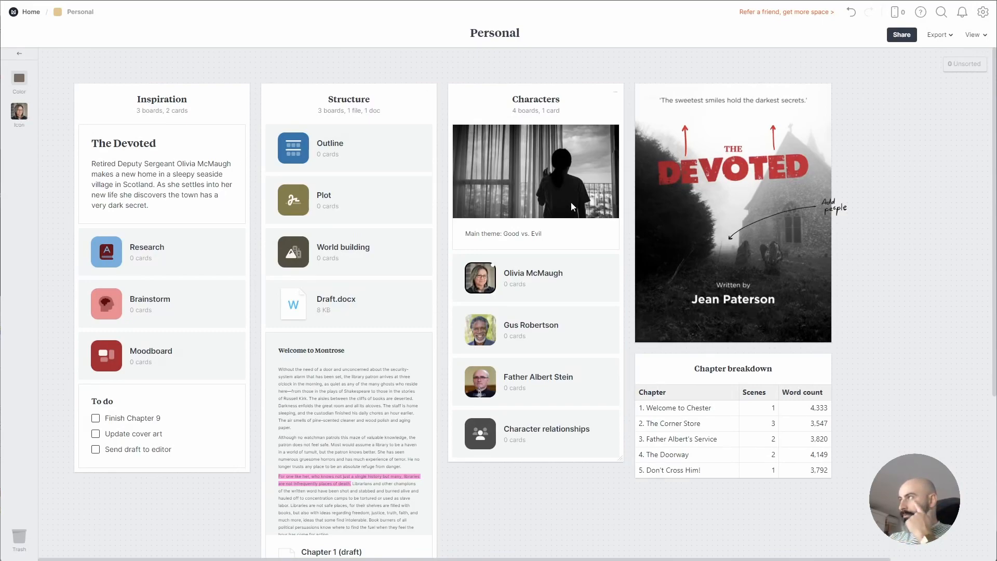
click(847, 302)
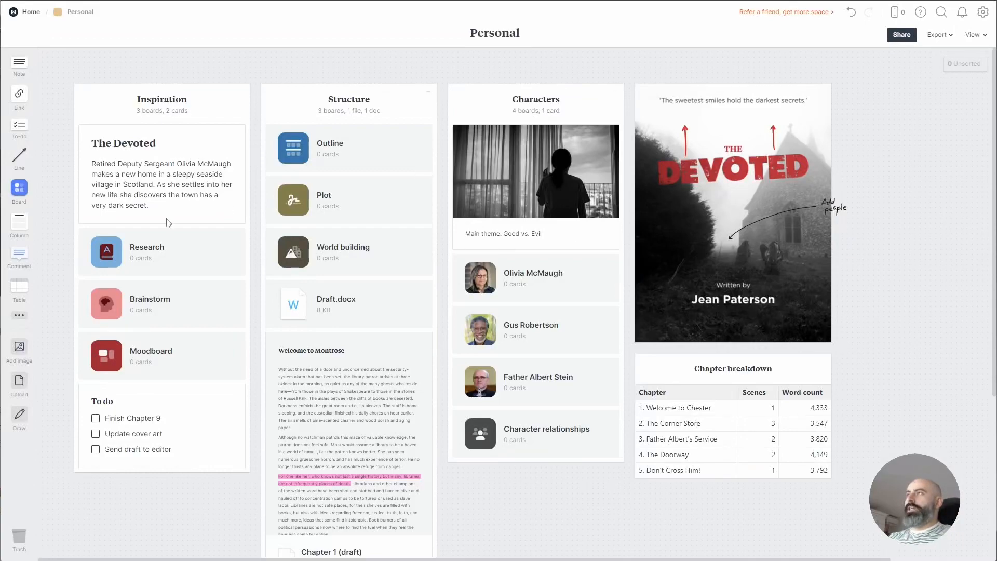
Add a board named Novel and move all the template columns and cards into it
drag(19, 188, 63, 71)
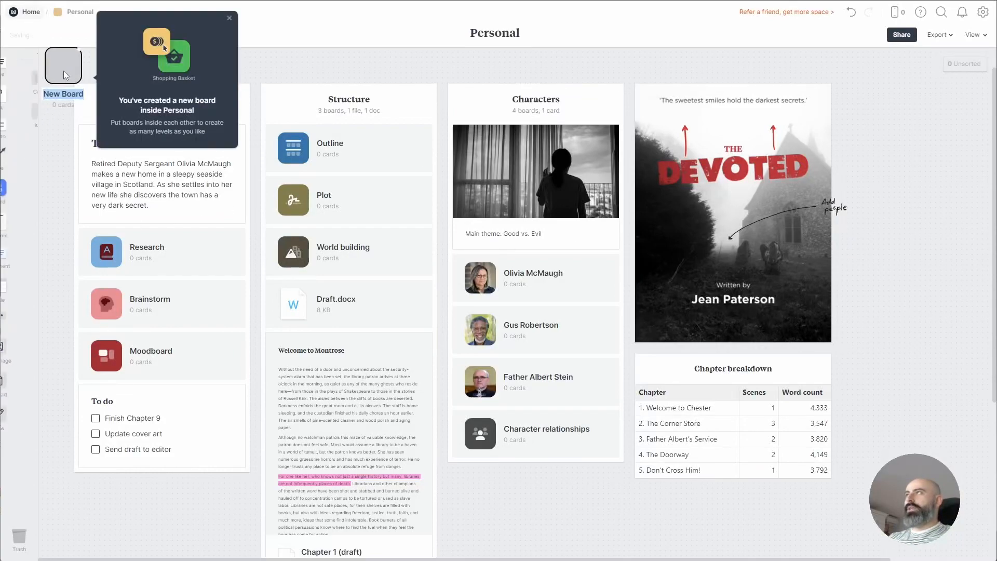
text(Novel)
key(Return)
drag(874, 109, 115, 538)
drag(107, 112, 95, 76)
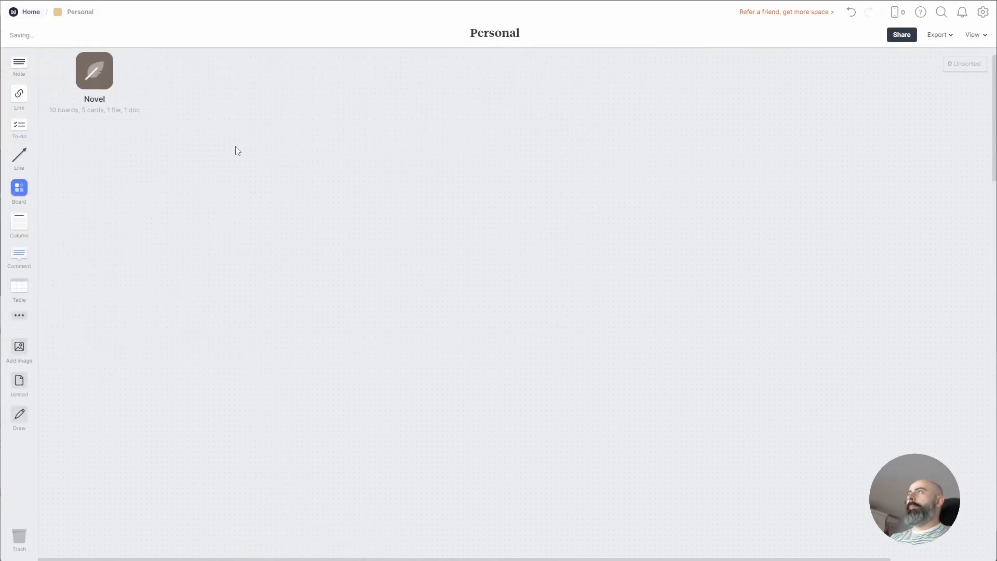
Create a 'Traveling' note on the canvas, then delete it
double_click(232, 144)
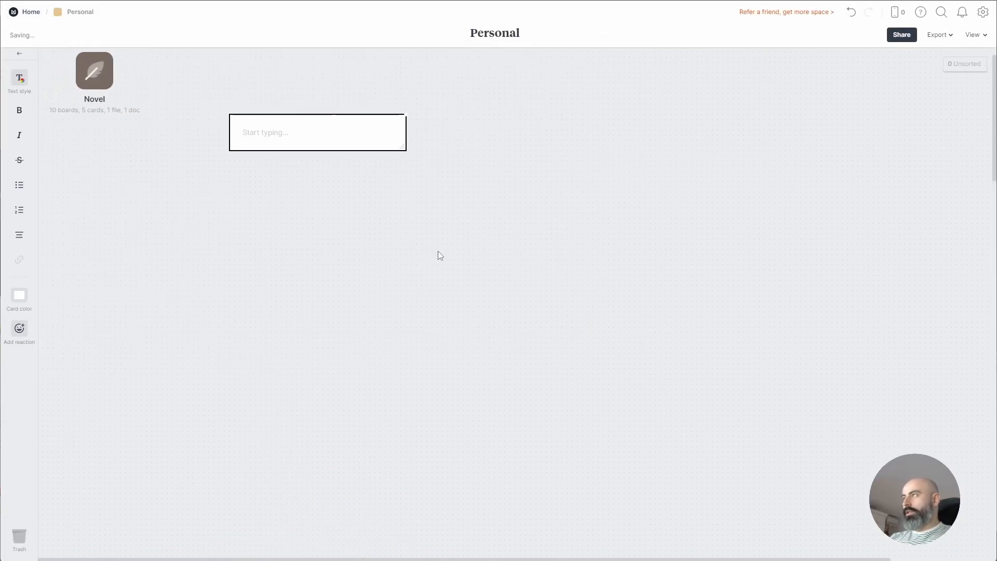
text(Traveling)
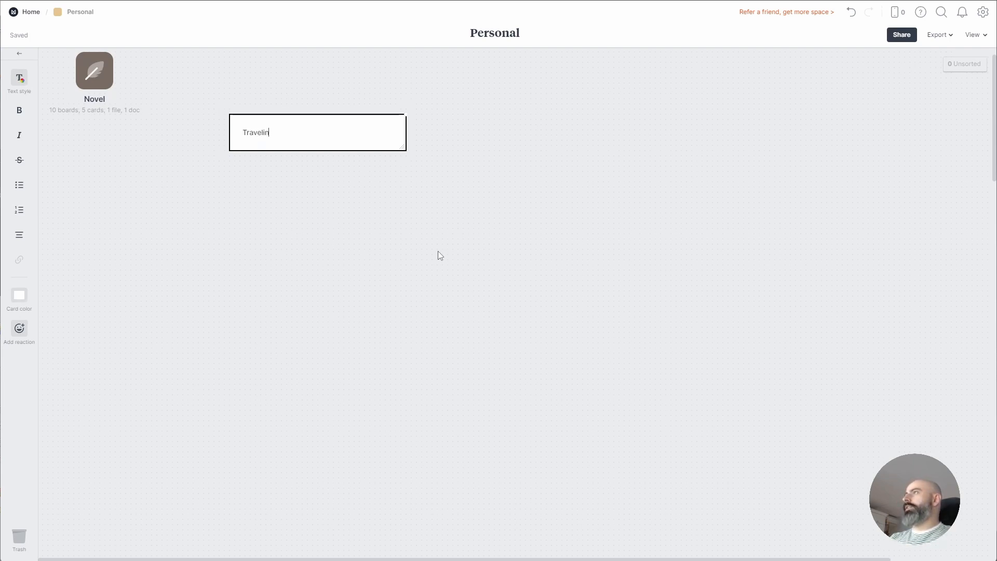
drag(415, 243, 217, 93)
key(Delete)
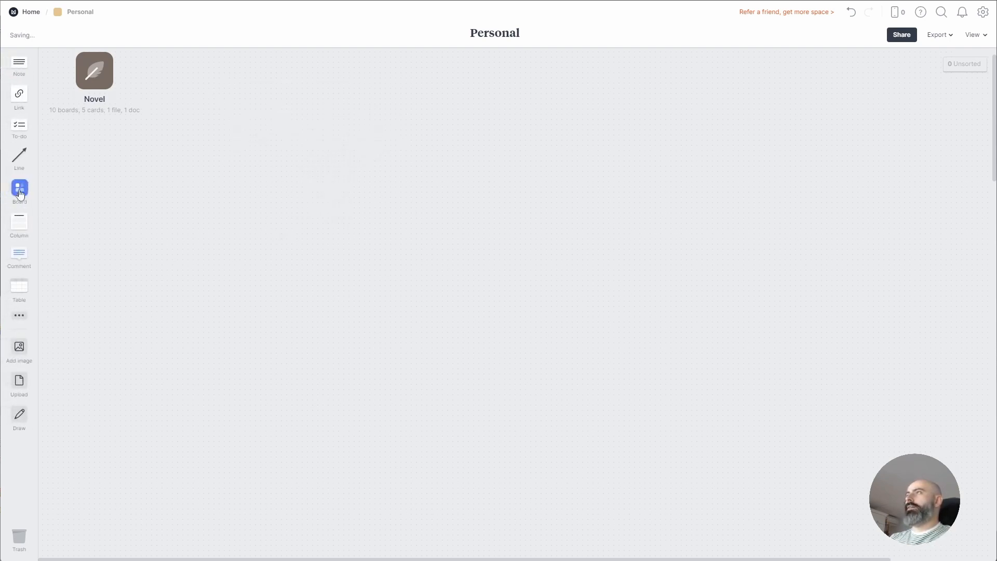
Add a second board named Podcast beside Novel and open it
drag(19, 188, 224, 156)
text(Trav)
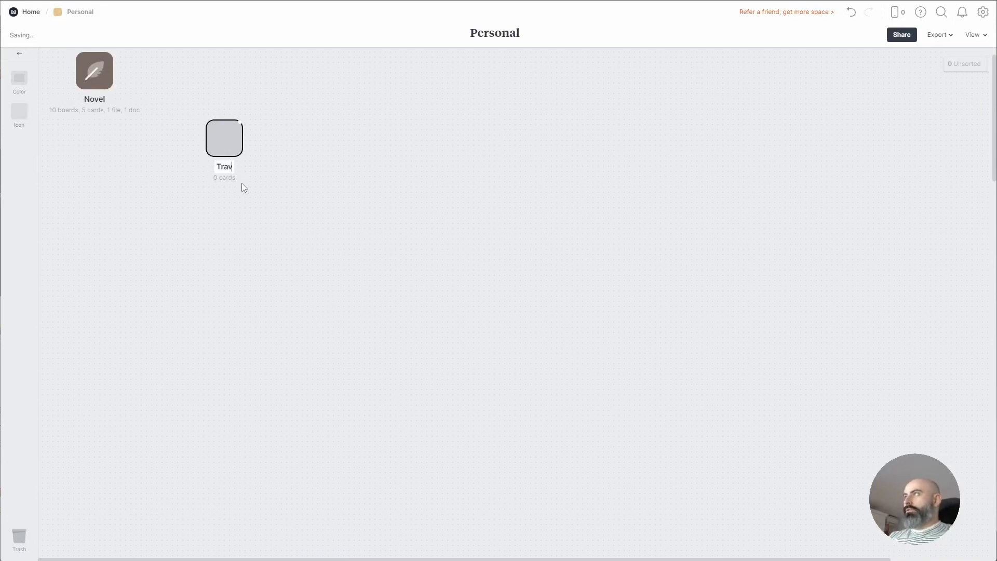
text(eling)
key(ctrl+a)
text(Podcast)
key(Return)
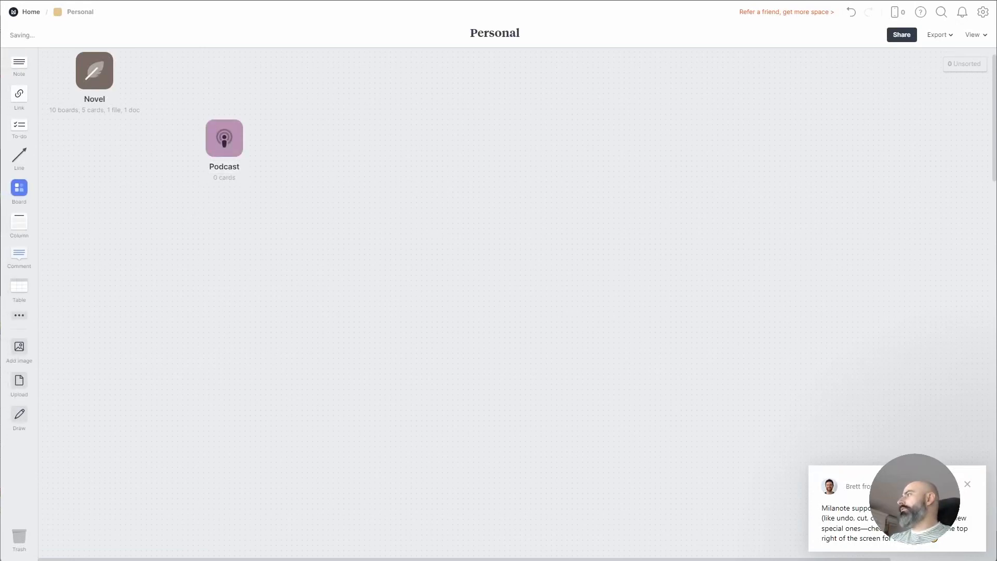
click(968, 487)
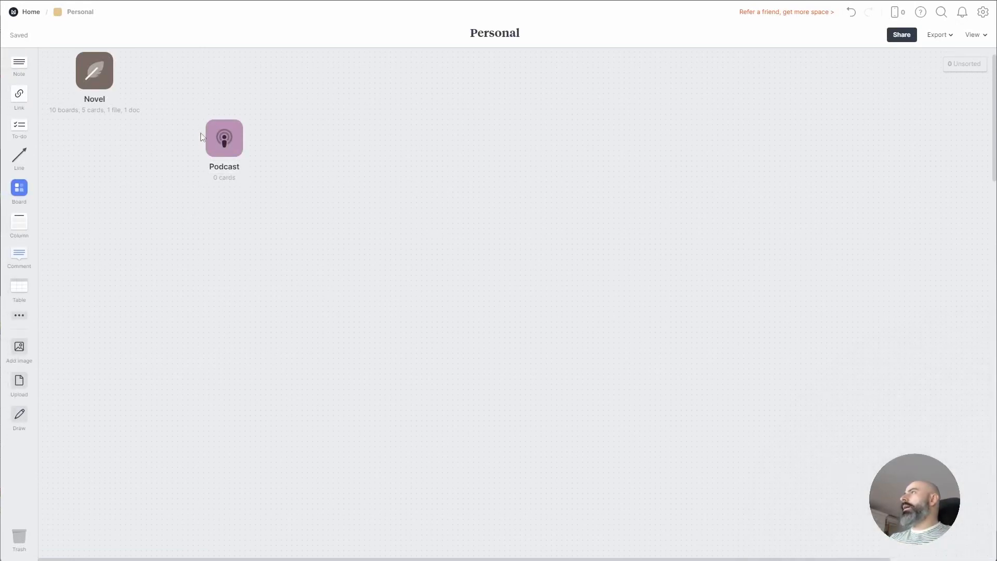
drag(226, 138, 177, 88)
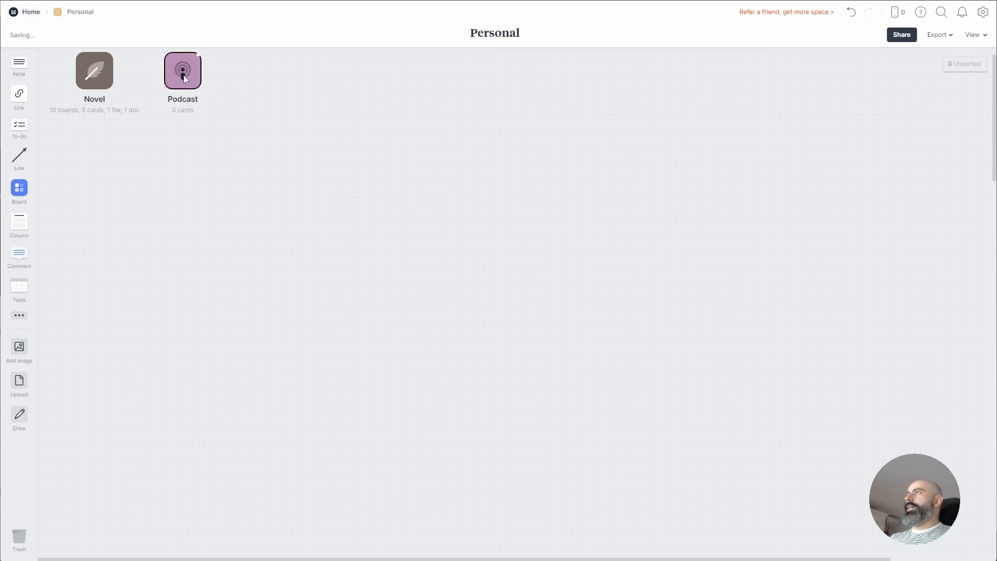
click(183, 76)
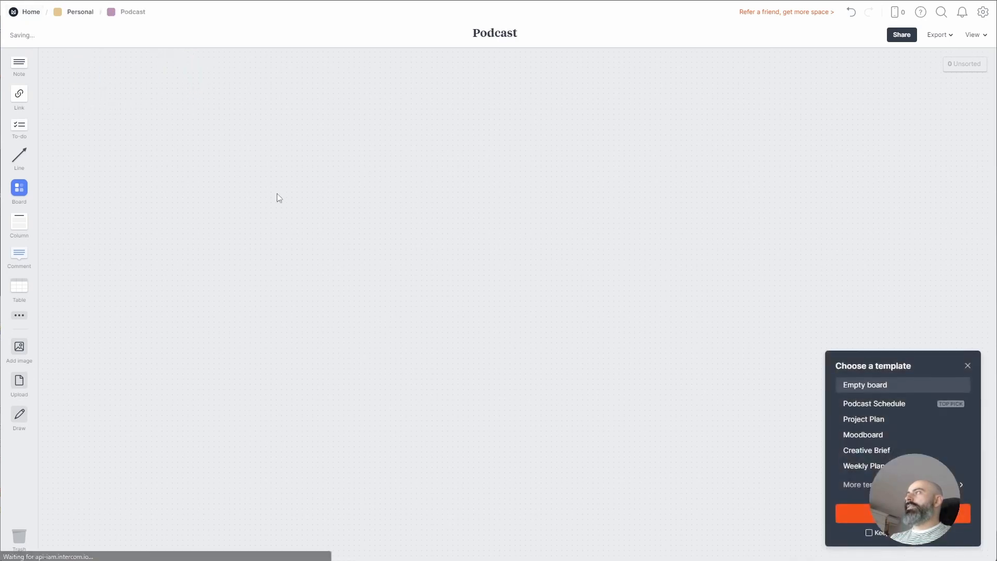
Search templates for 'pod', compare the podcast plans, and apply the episode running-order template
click(888, 407)
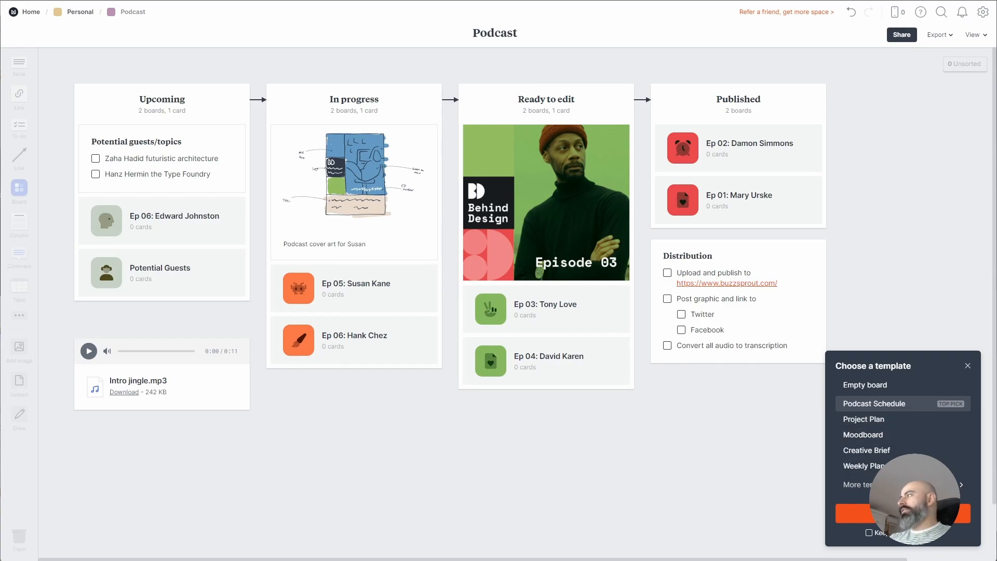
click(903, 513)
click(904, 484)
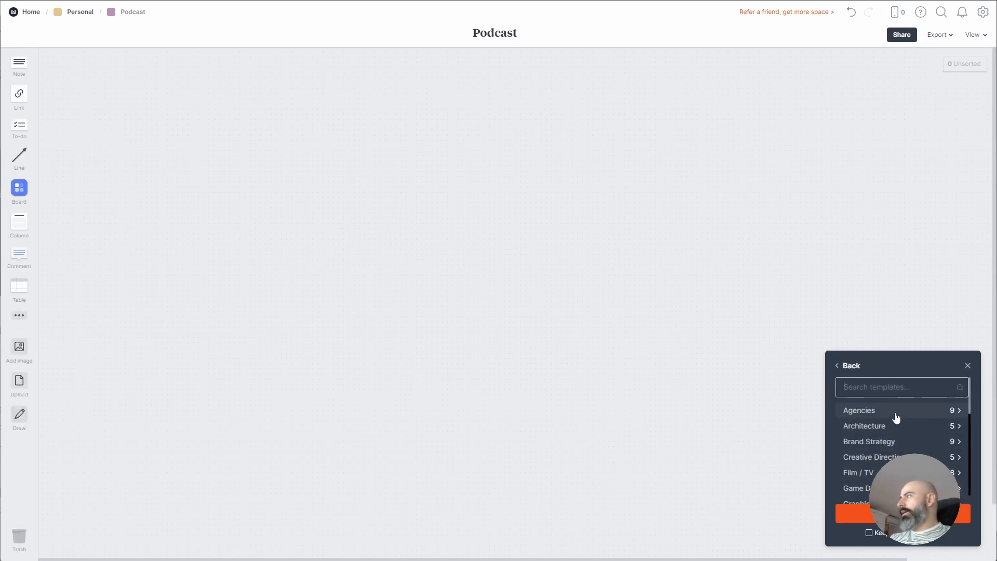
text(podca)
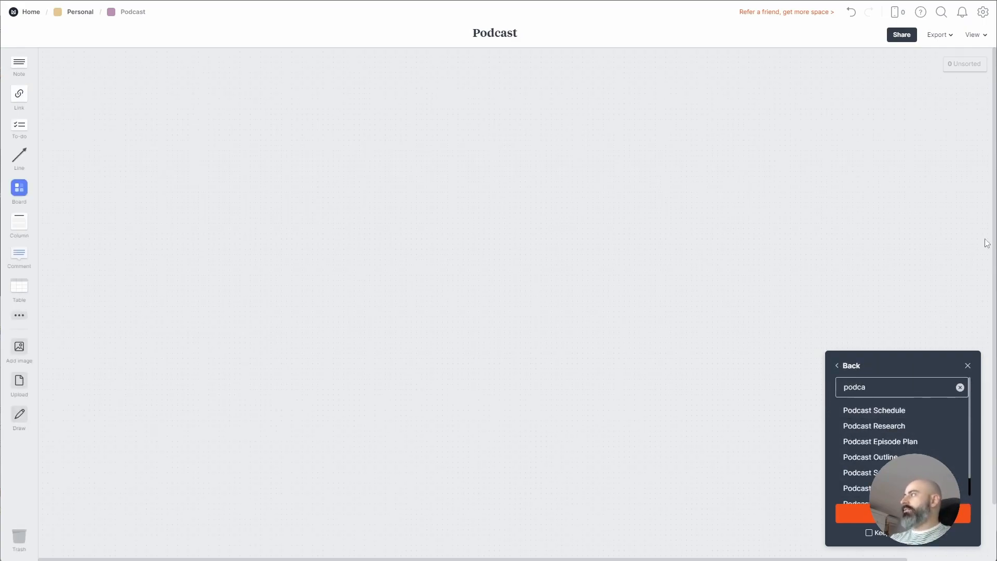
click(911, 442)
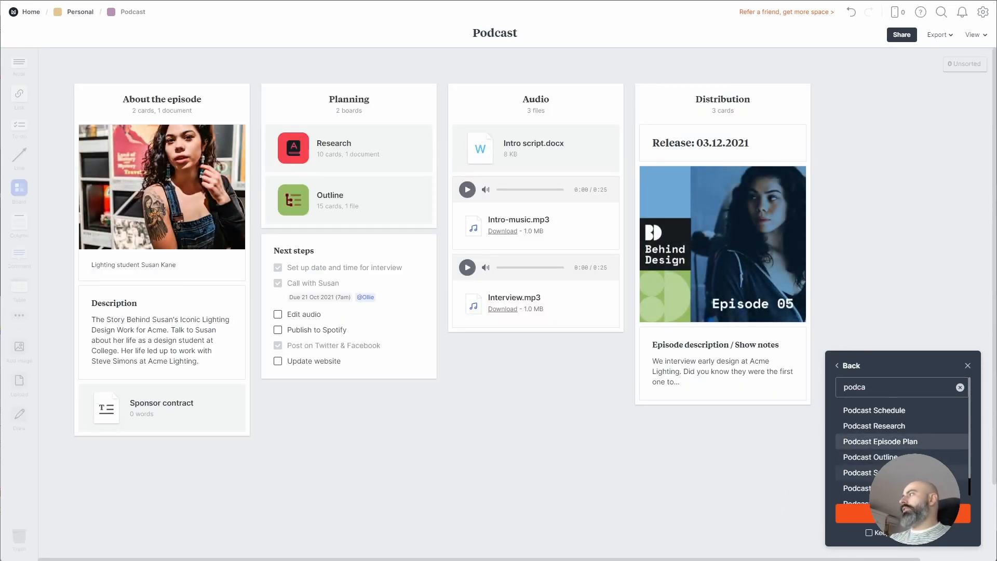
click(857, 472)
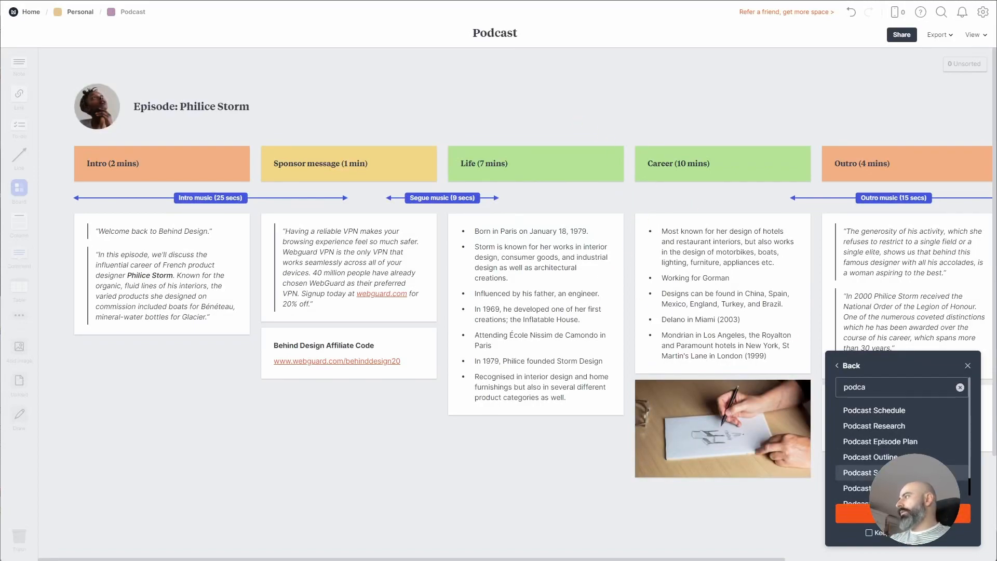
click(903, 513)
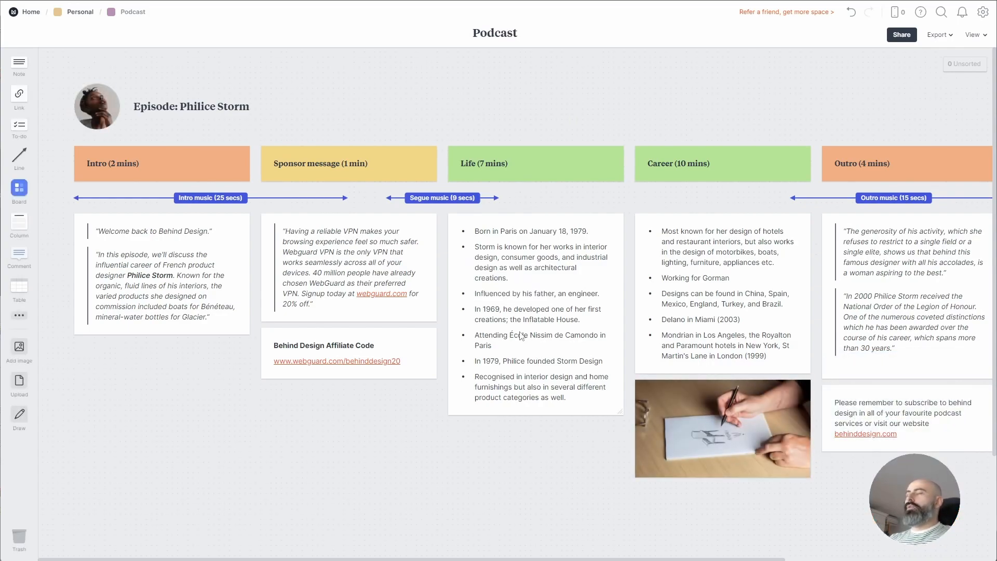
Select the episode picture, title card and Intro (2 mins) header to inspect them
click(108, 104)
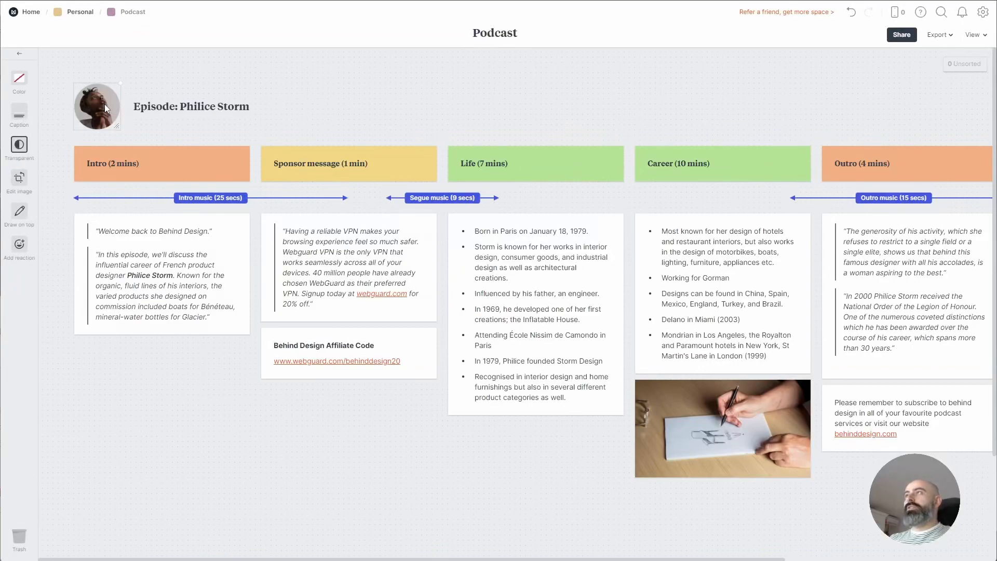
click(205, 107)
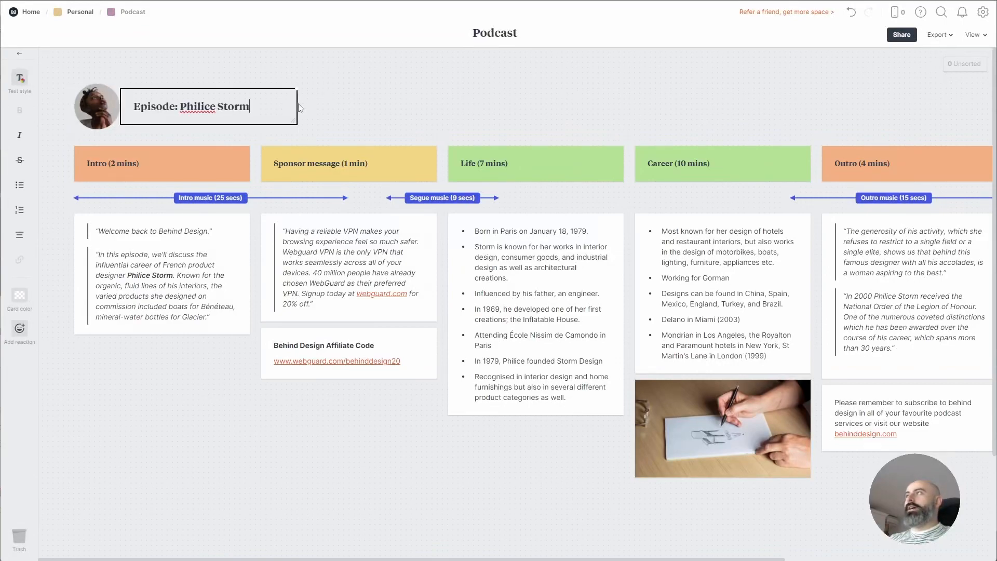
drag(352, 90, 176, 121)
click(366, 108)
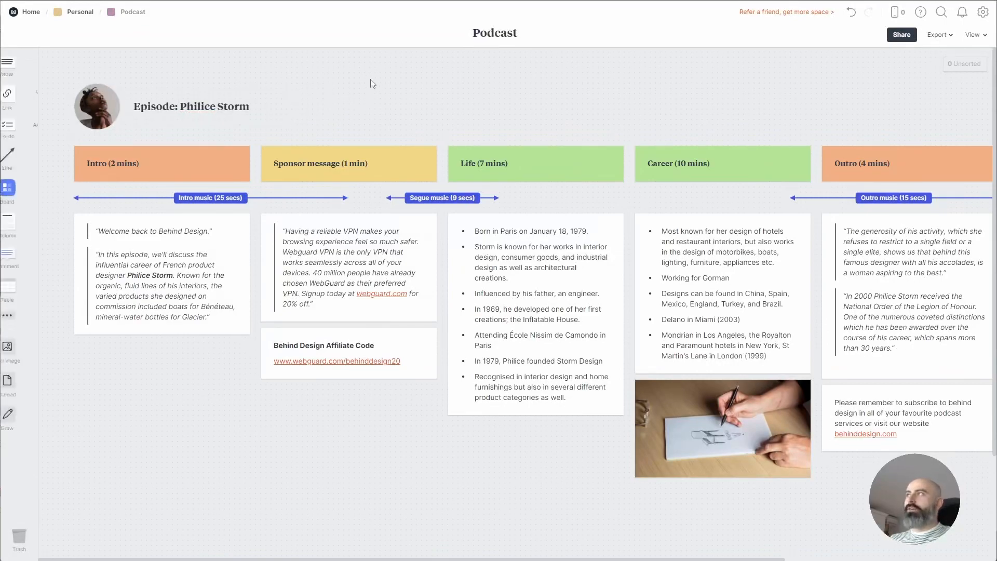
click(179, 164)
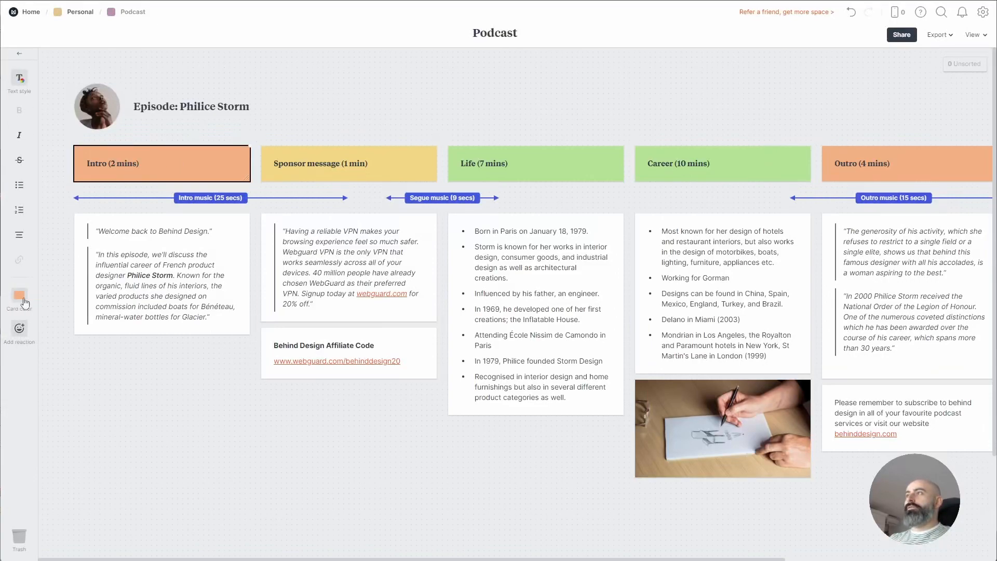
click(195, 346)
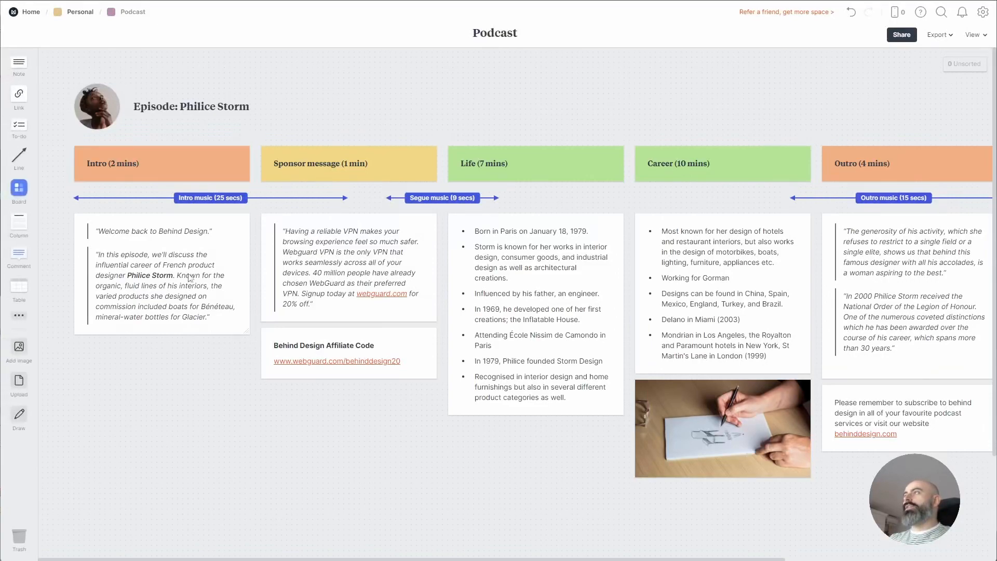
Recolour the Intro music line red, then select every card of the episode layout
click(199, 197)
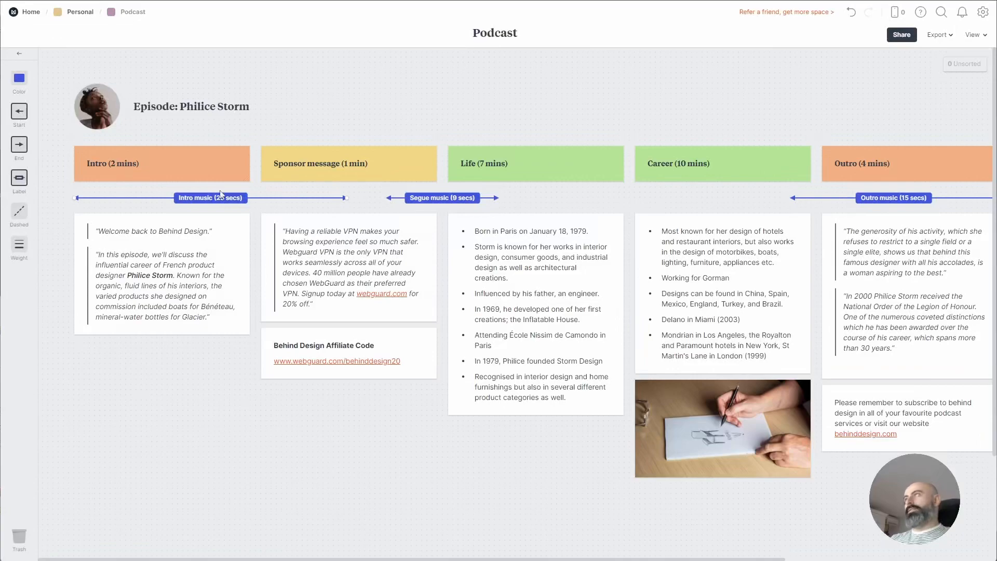
click(254, 369)
click(232, 199)
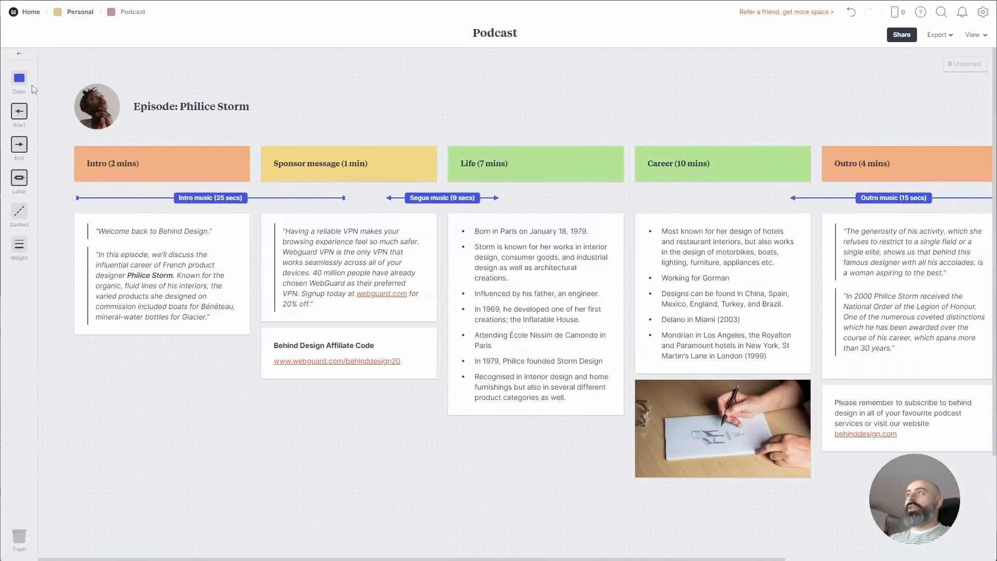
click(22, 83)
click(88, 89)
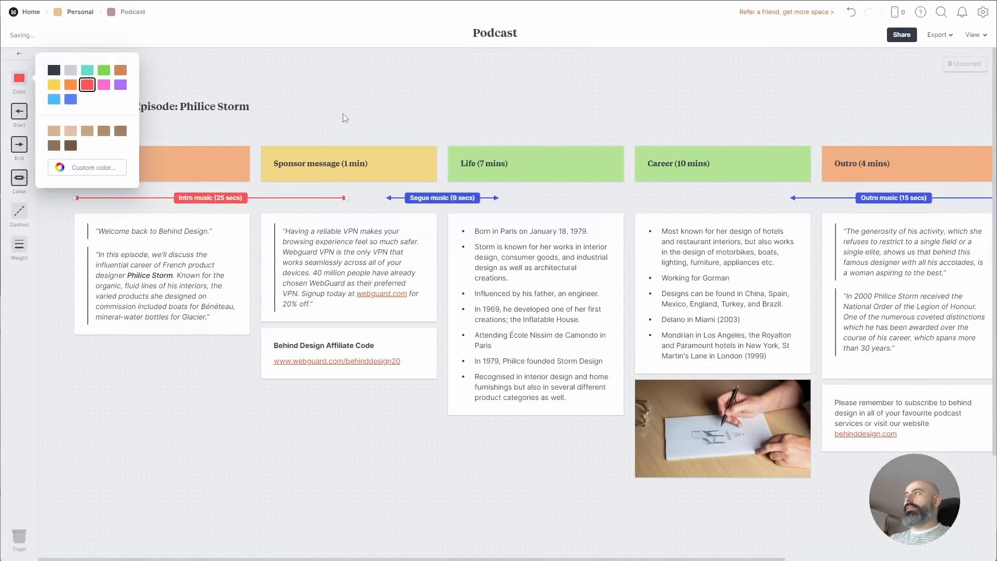
click(357, 117)
drag(720, 130, 433, 135)
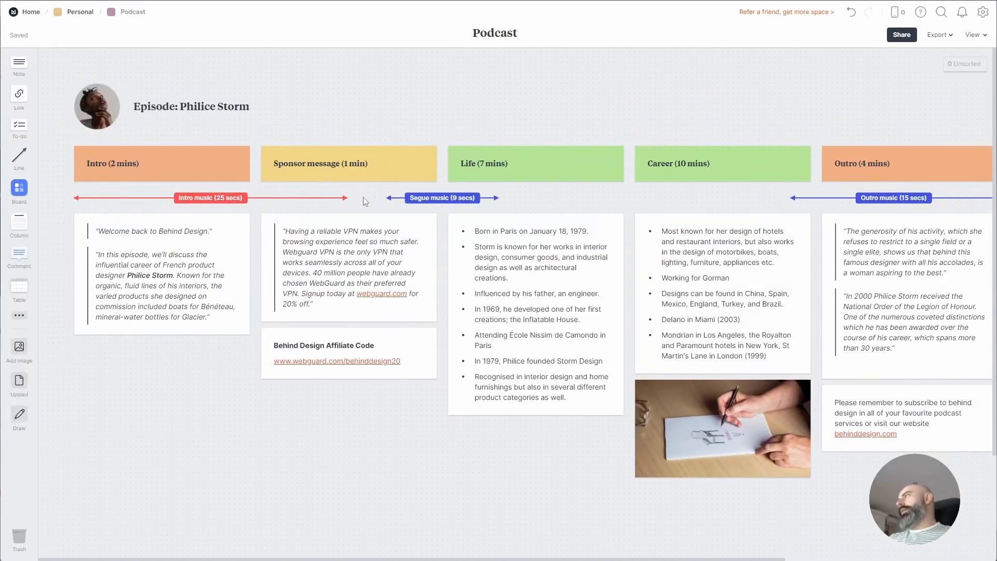
drag(903, 73, 86, 529)
Duplicate the whole episode layout directly below the original
shift+click(183, 99)
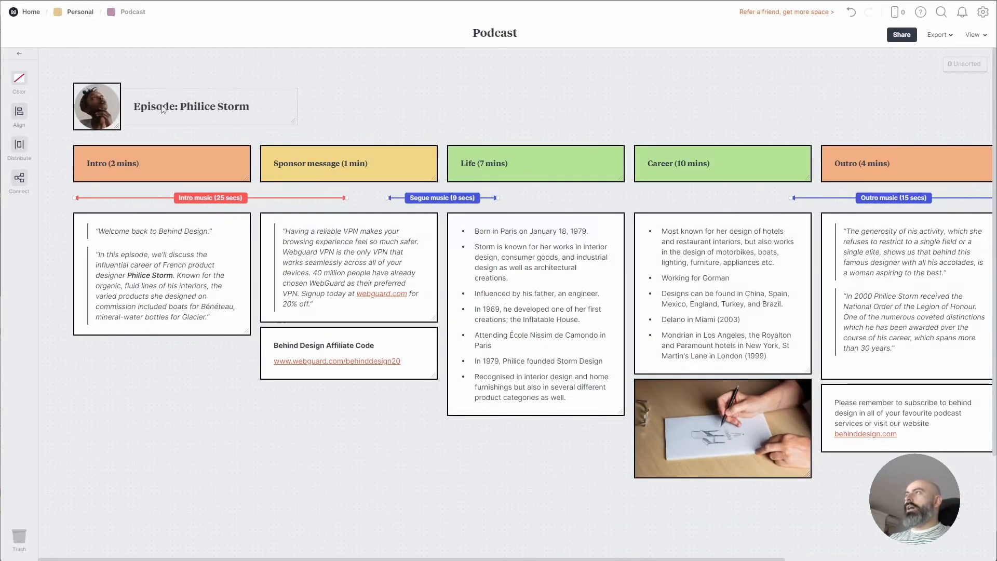
drag(169, 110, 167, 519)
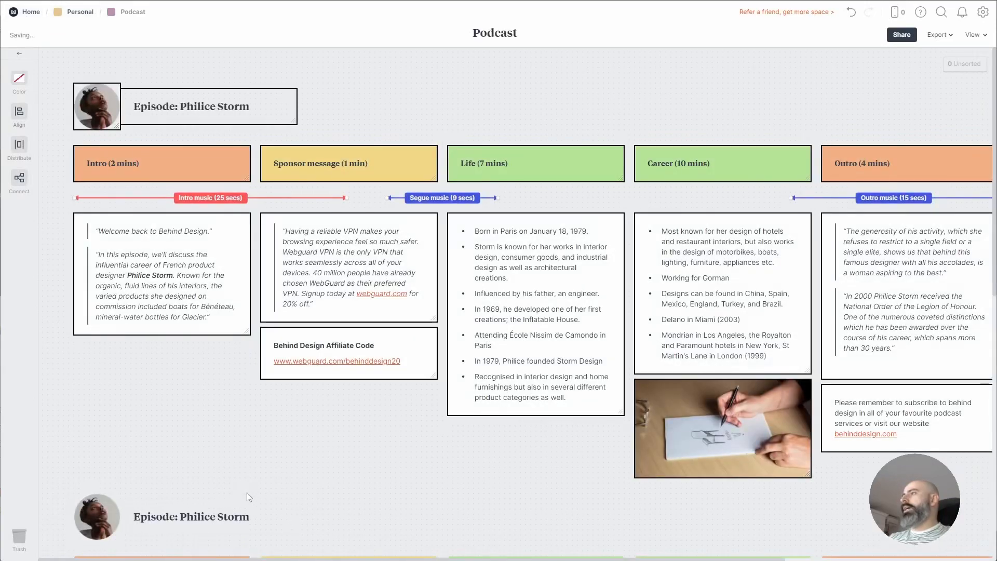
scroll(328, 367, down, 5)
scroll(329, 367, down, 2)
scroll(378, 333, up, 2)
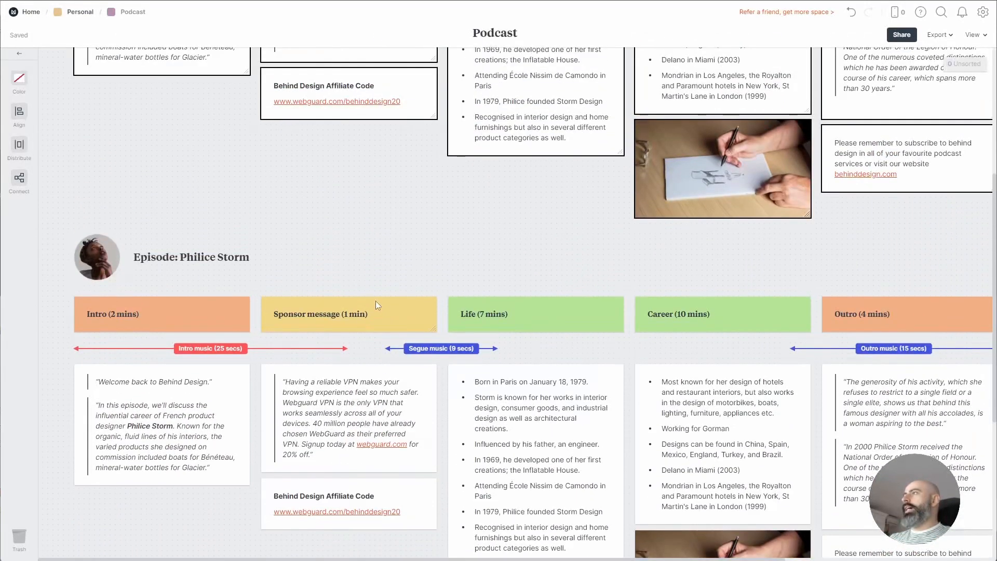
click(110, 255)
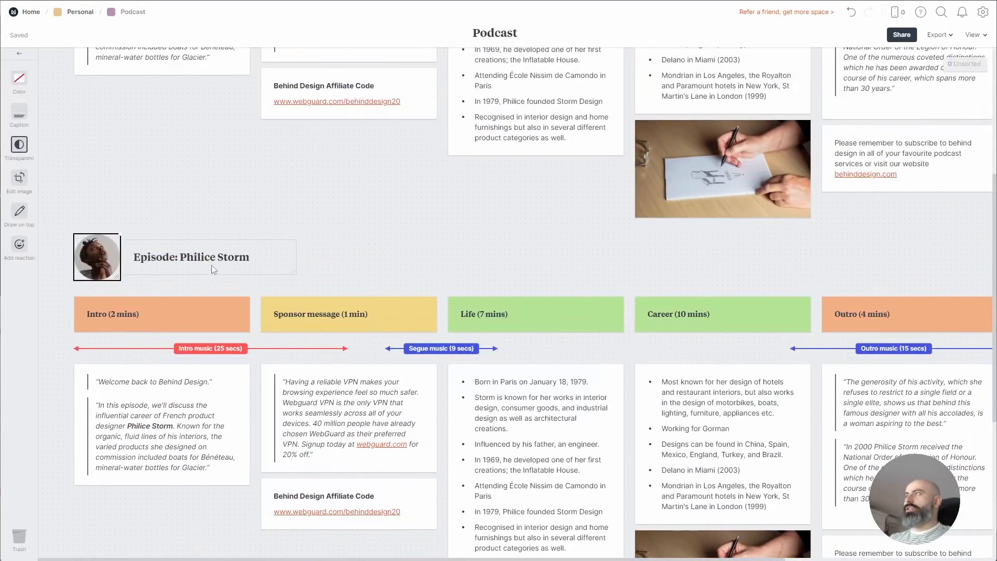
Replace the guest name in the copied episode title and fit both episodes on screen
click(197, 255)
drag(181, 256, 269, 256)
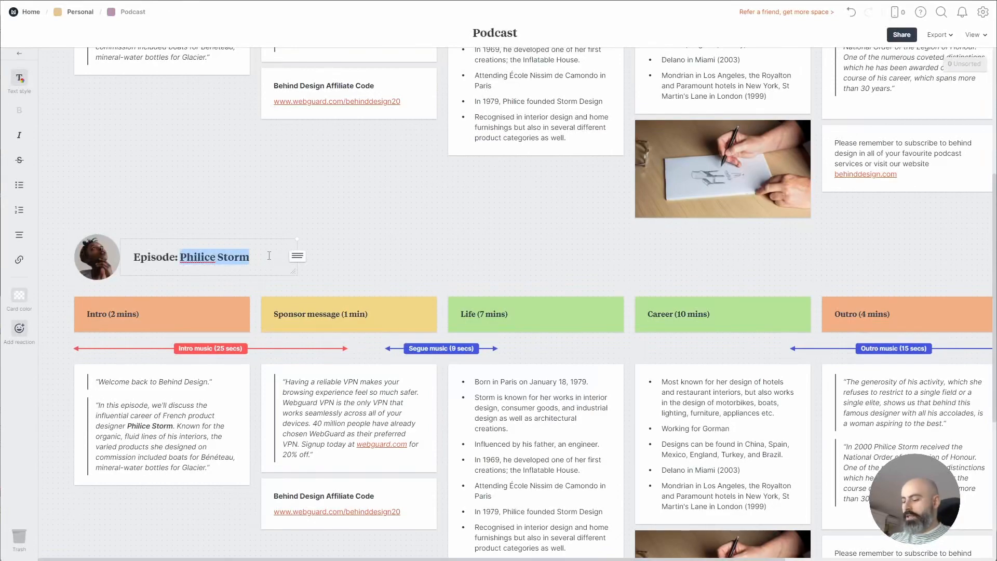
text(Bruce Willis)
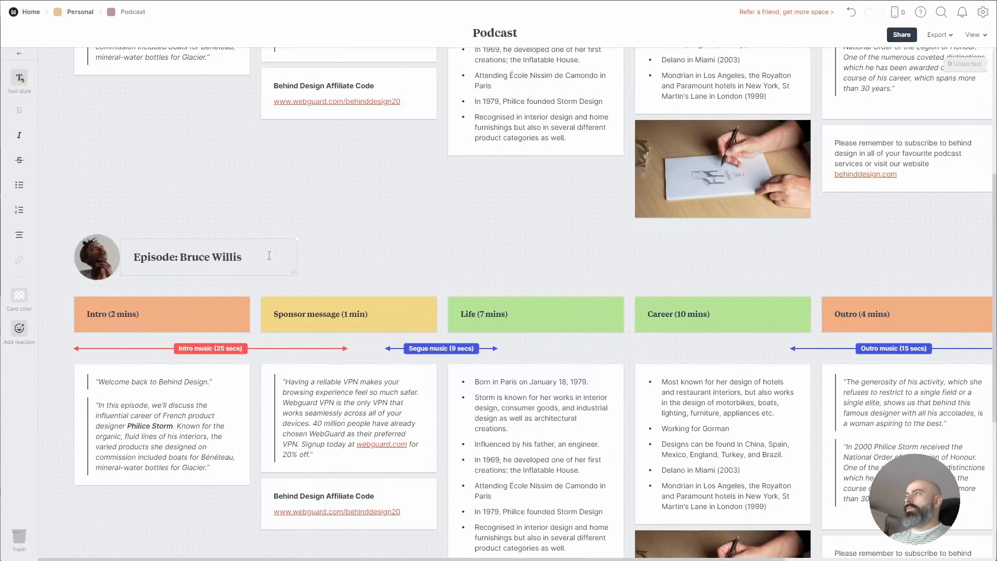
click(101, 269)
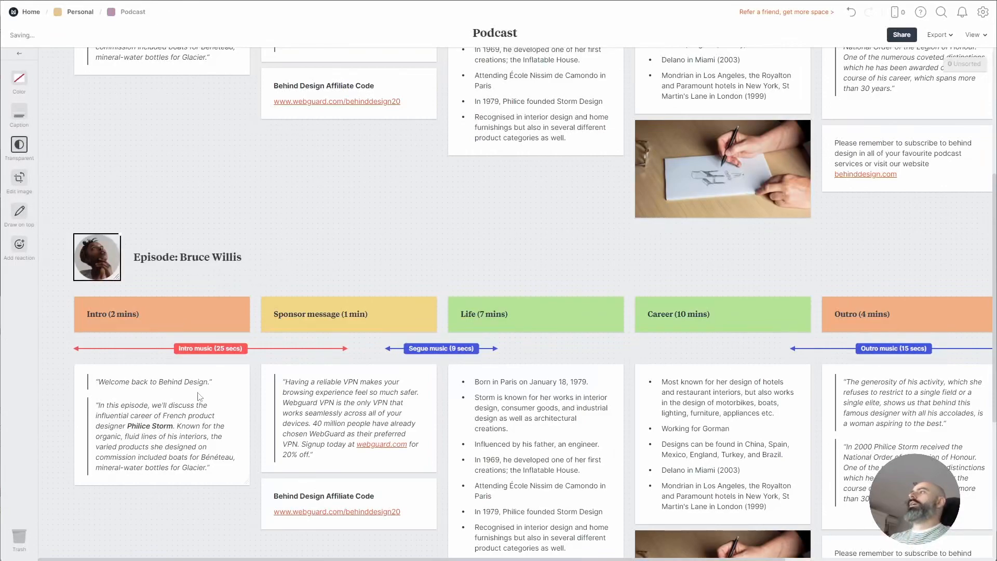
scroll(707, 400, up, 3)
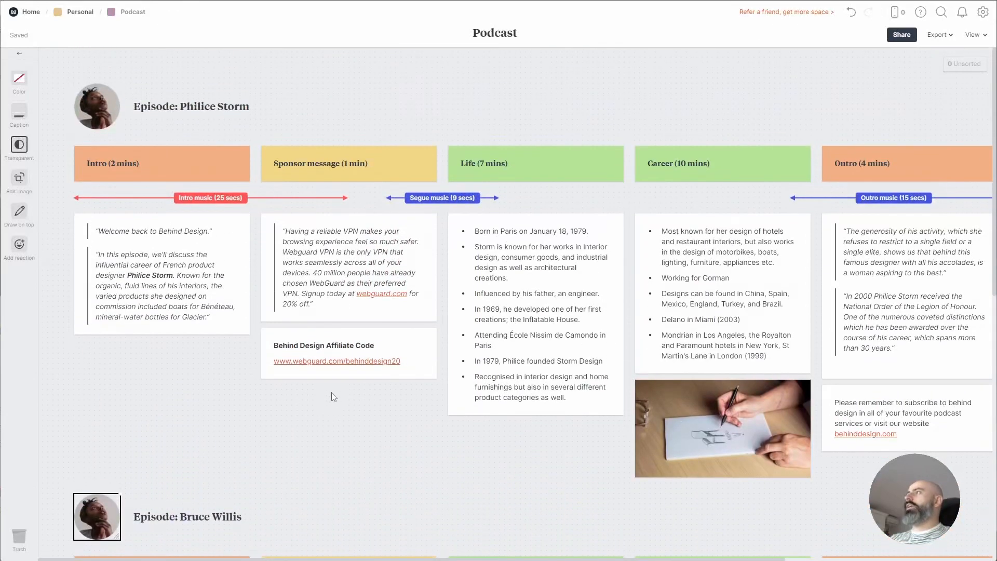
click(333, 394)
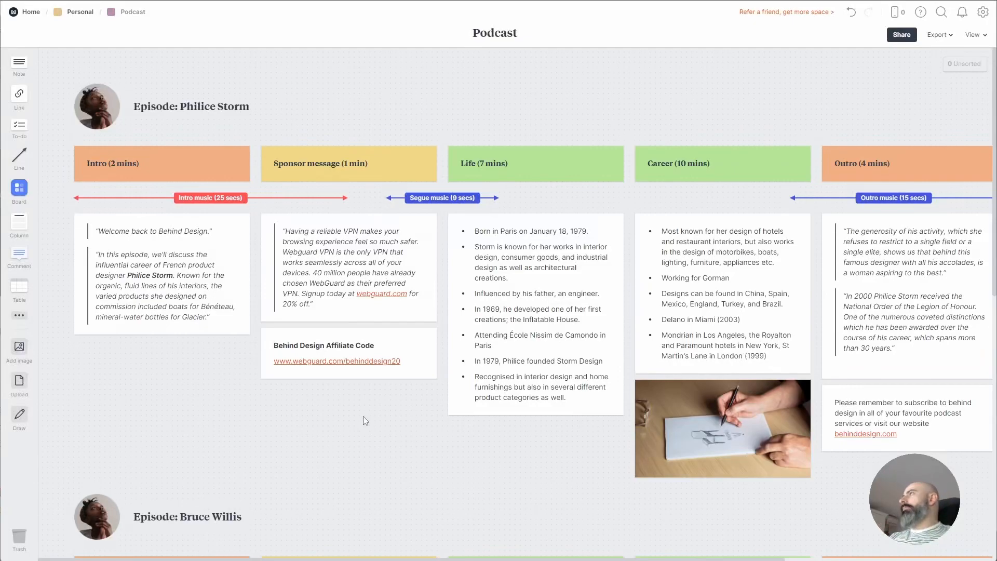
key(shift+1)
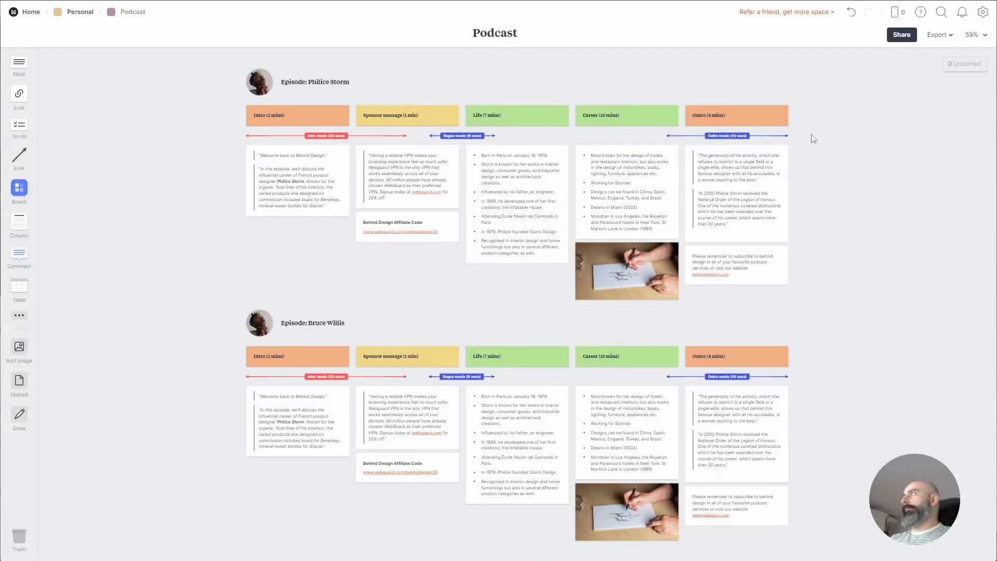
Rearrange the quote, title, sketch and subscribe cards, putting Welcome back under the Intro header
click(985, 35)
mouse_move(897, 103)
mouse_down()
mouse_move(944, 103)
mouse_move(902, 104)
mouse_up()
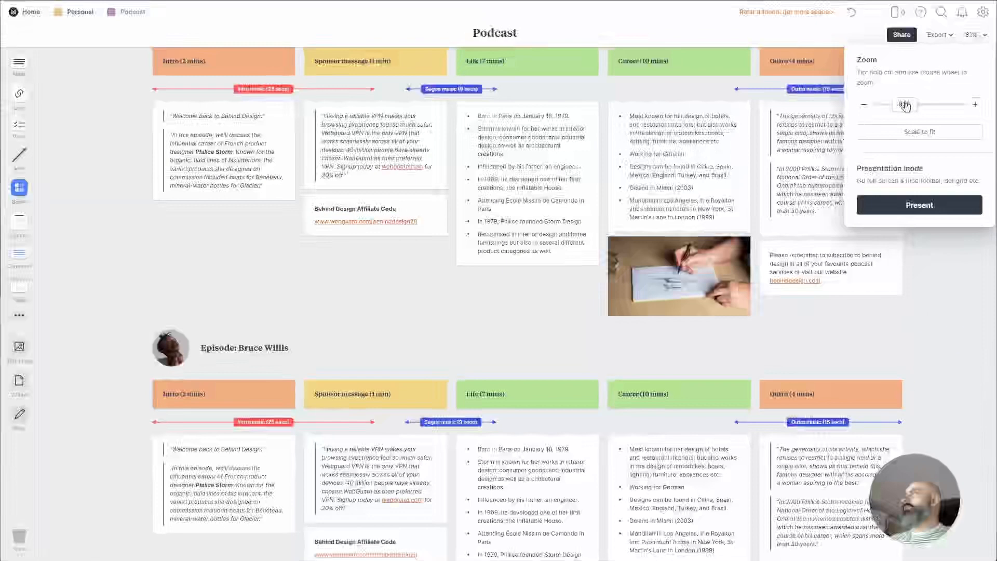
click(906, 133)
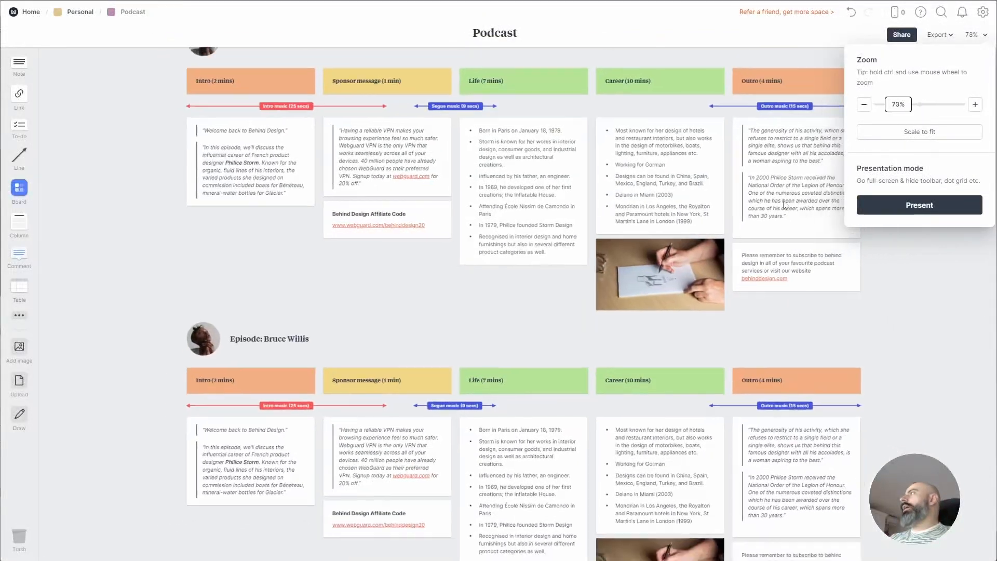
drag(280, 195, 190, 265)
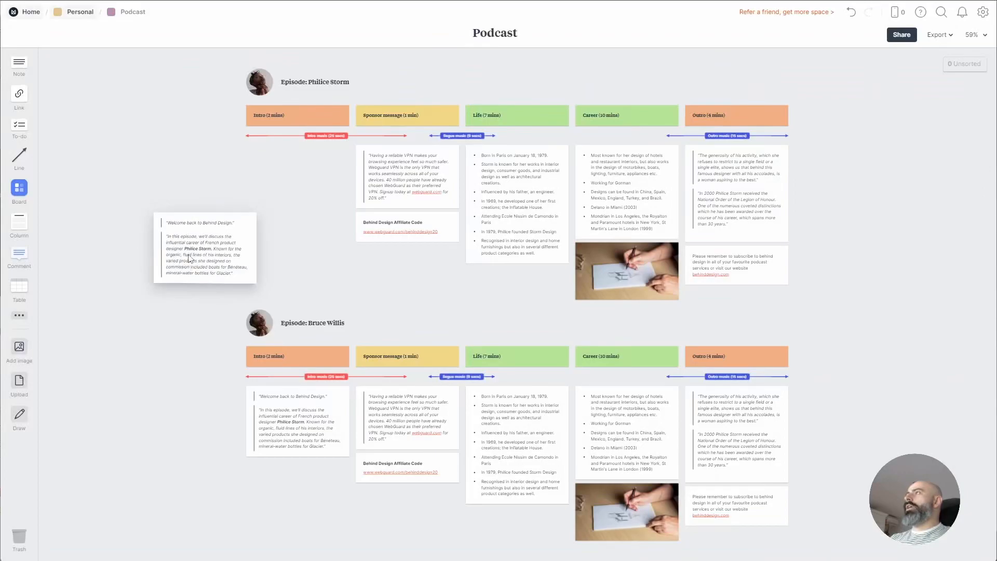
drag(432, 325, 439, 260)
drag(739, 267, 574, 302)
drag(873, 275, 768, 192)
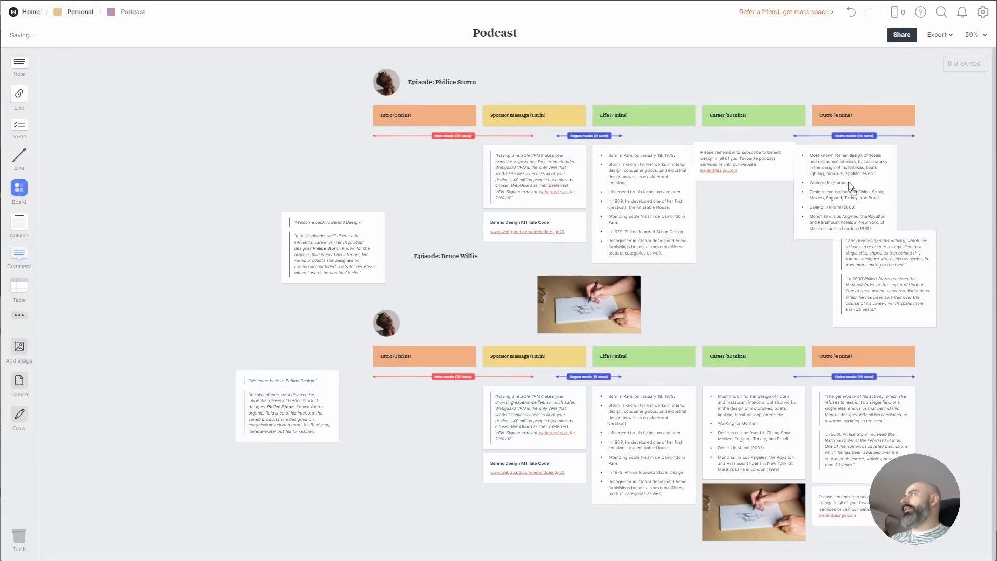
key(ctrl+0)
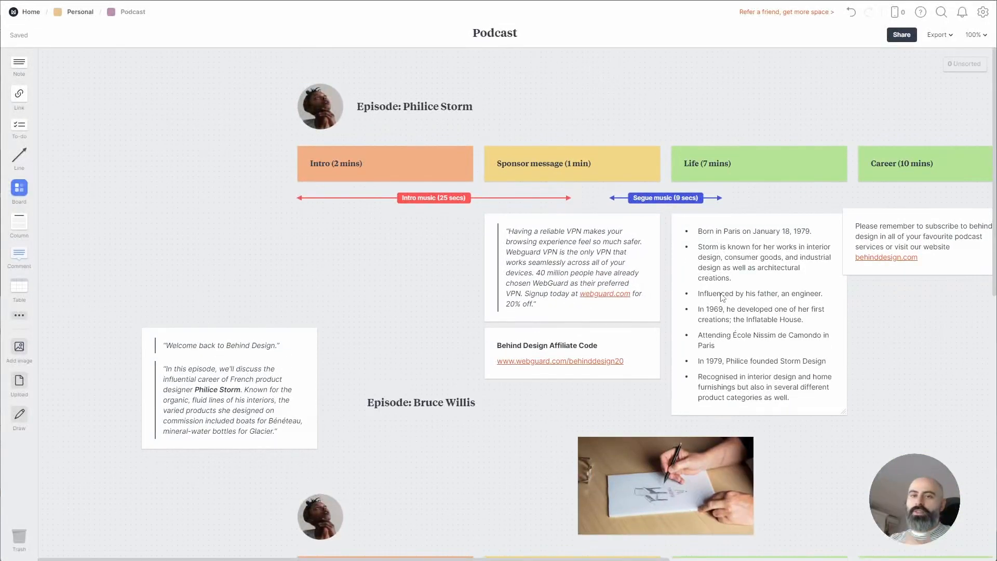
drag(262, 380, 403, 275)
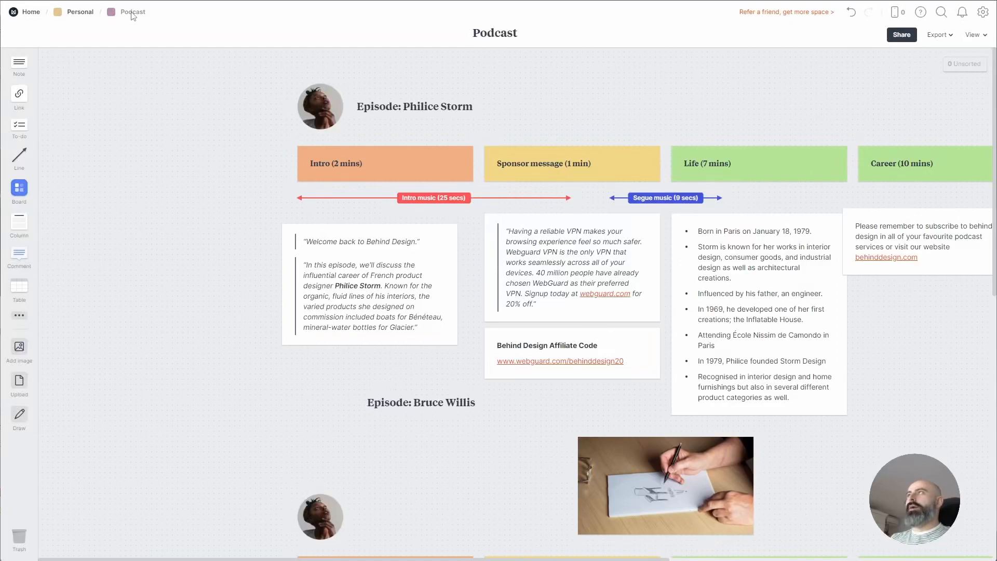
Return Home and drag the Google Docs card below the Trash, Personal and Company boards
click(29, 12)
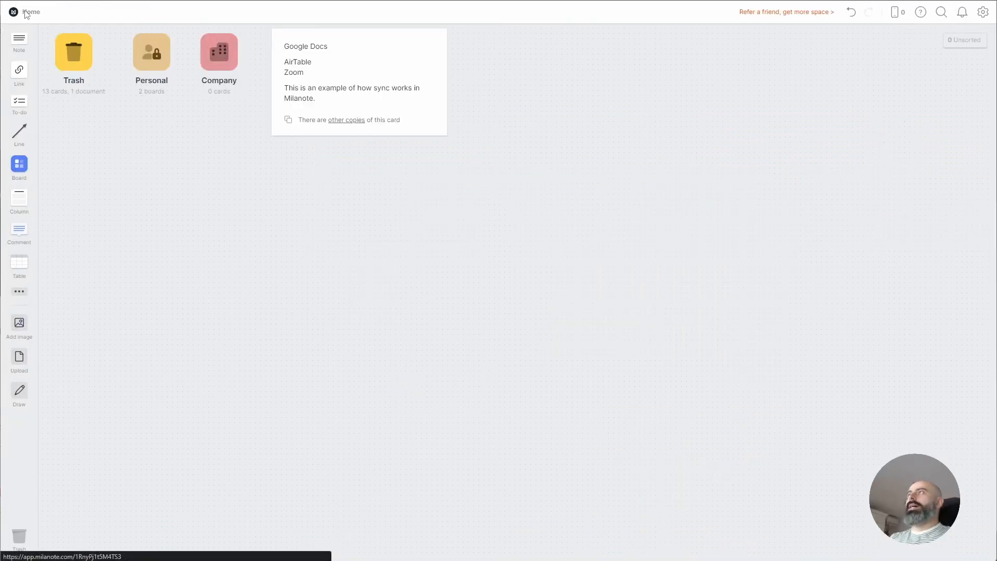
drag(210, 120, 63, 41)
click(204, 207)
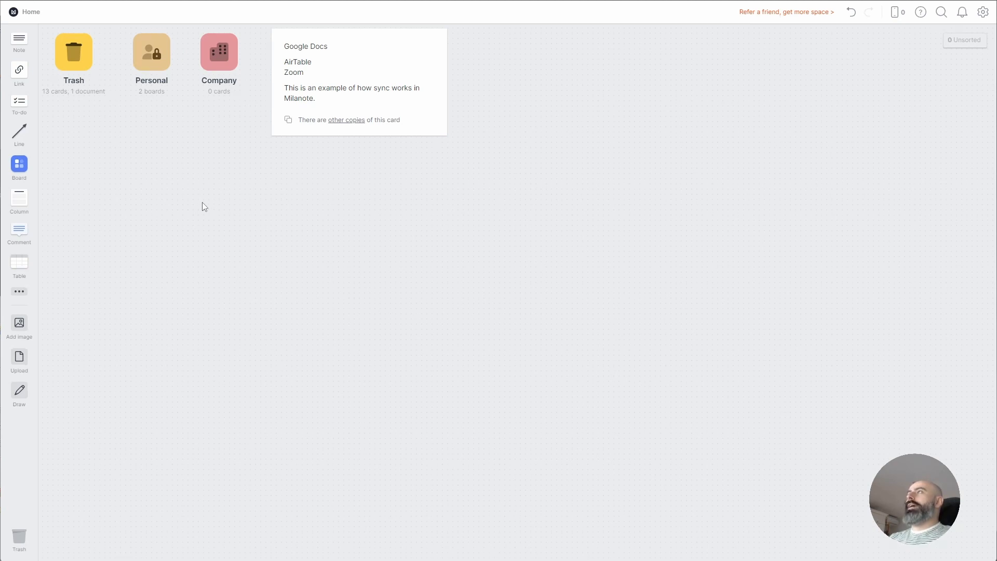
click(148, 56)
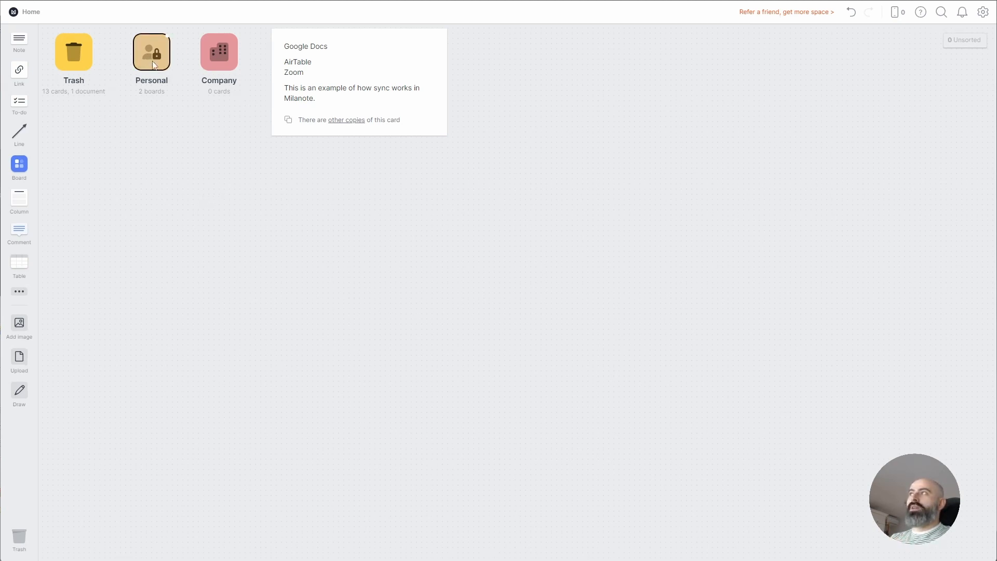
click(371, 68)
click(458, 54)
drag(419, 61, 263, 180)
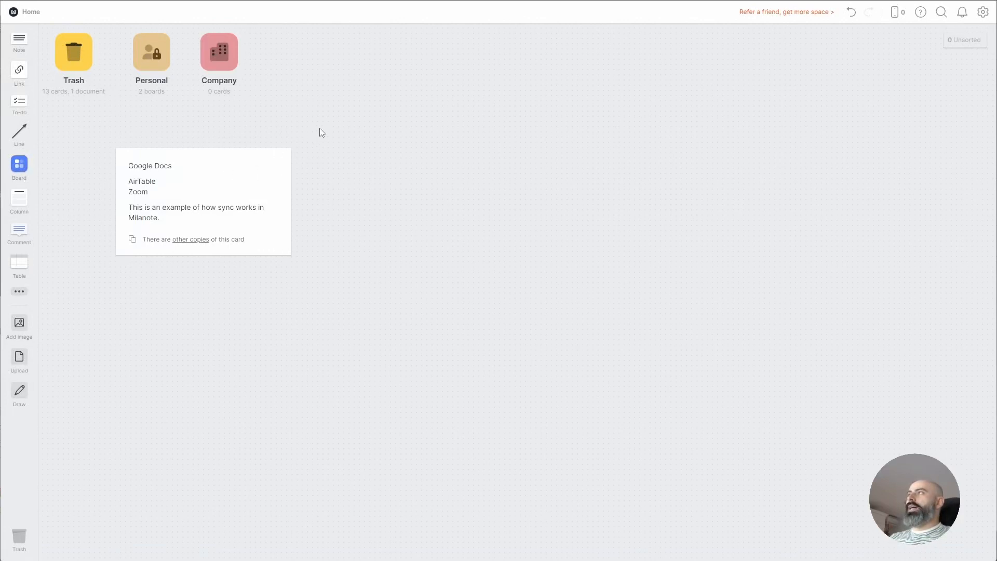
Create a new note titled 'List nr 2 - Company' on the Home canvas
double_click(341, 158)
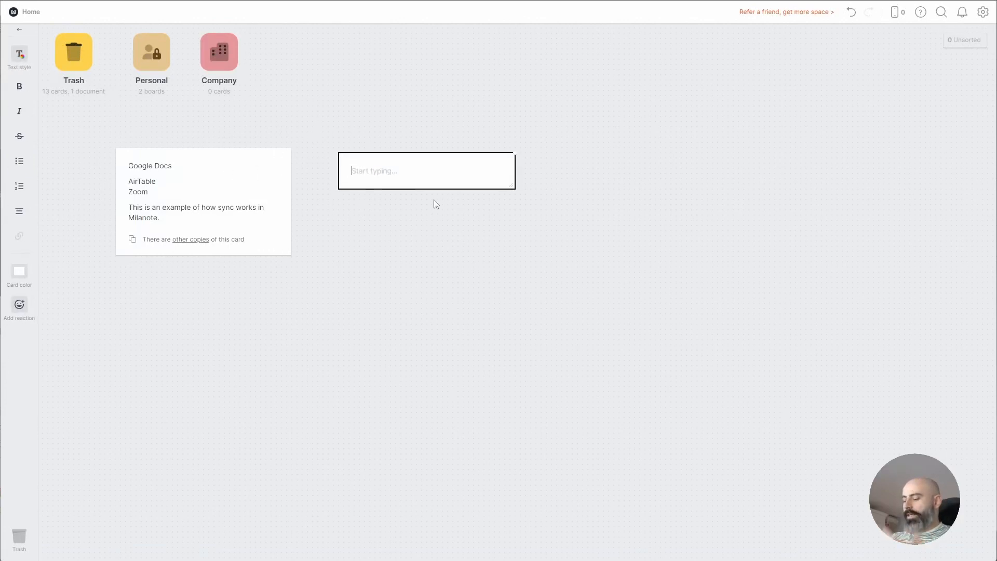
text(List ne)
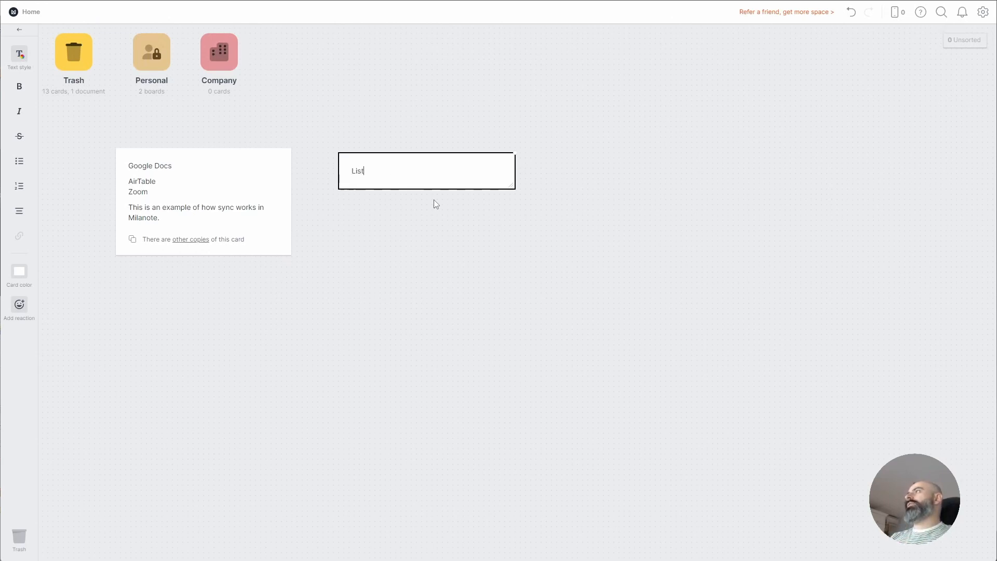
key(BackSpace)
text(r 2)
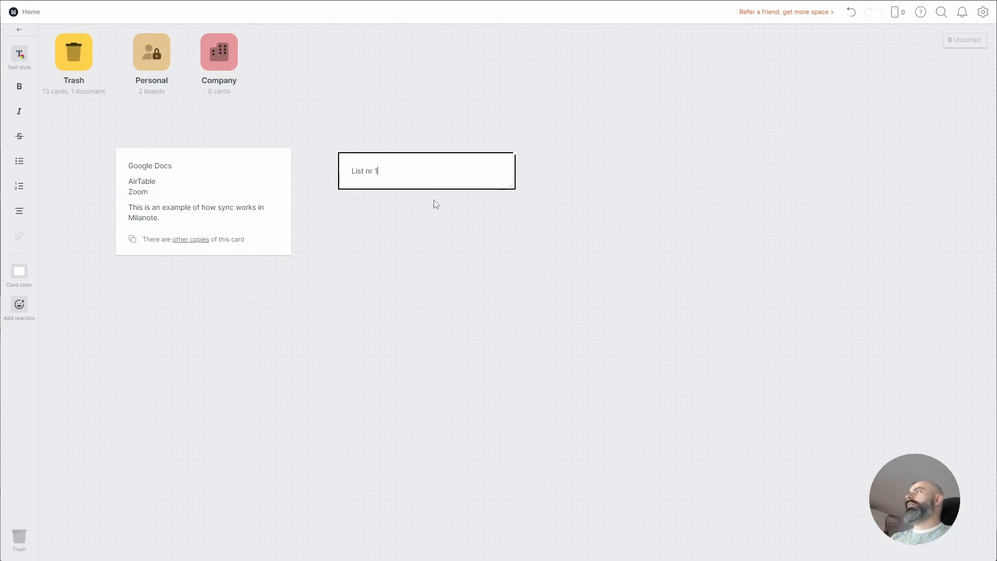
text( - Company)
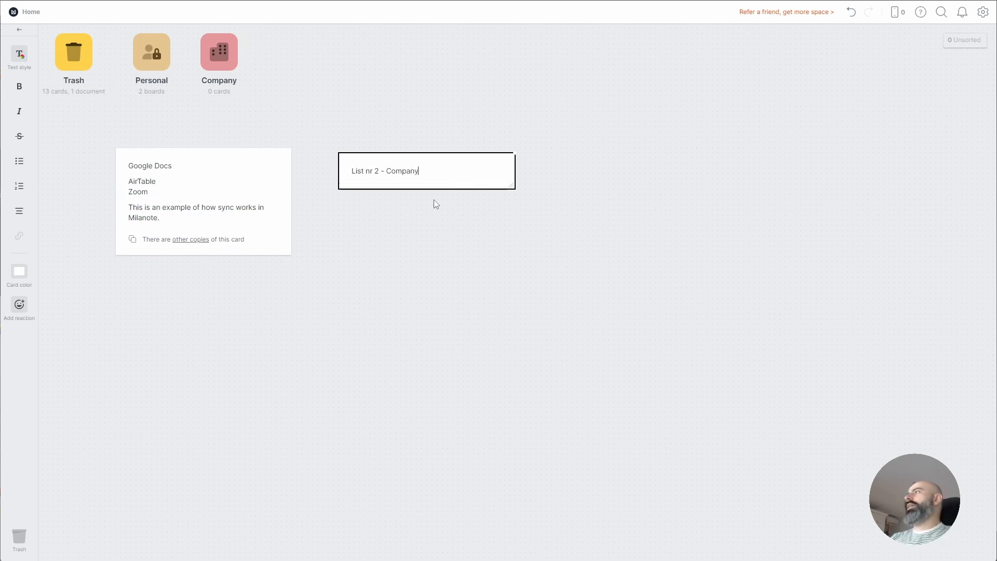
click(626, 88)
Make a synced copy of the note and paste it into the Company board
drag(451, 174, 638, 173)
click(432, 160)
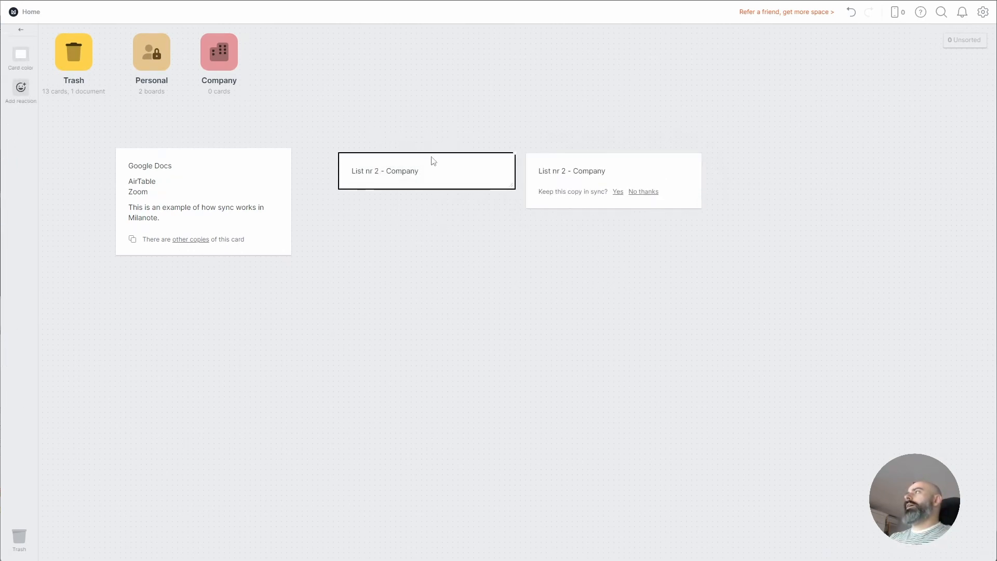
click(620, 193)
click(398, 154)
key(Delete)
click(237, 61)
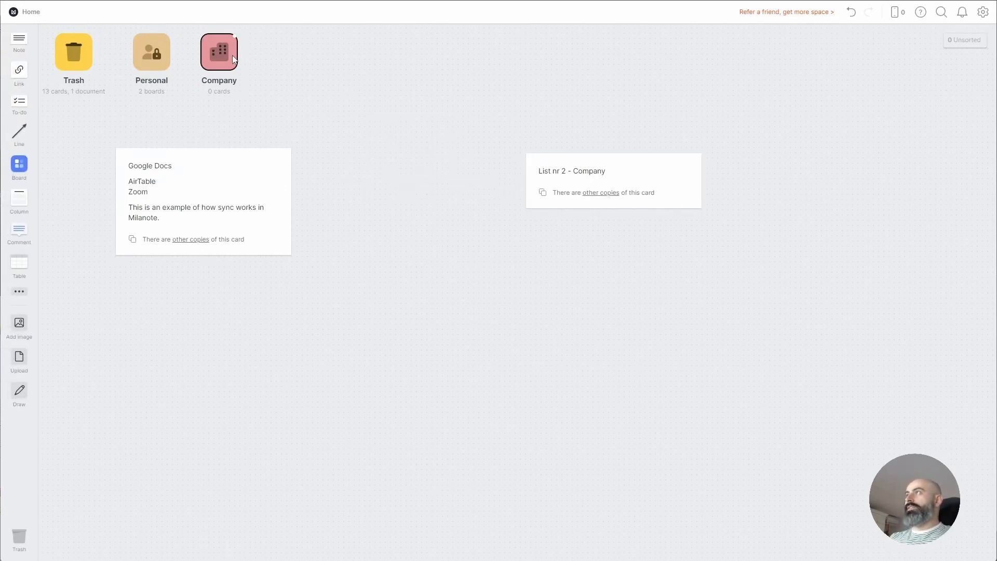
key(ctrl+v)
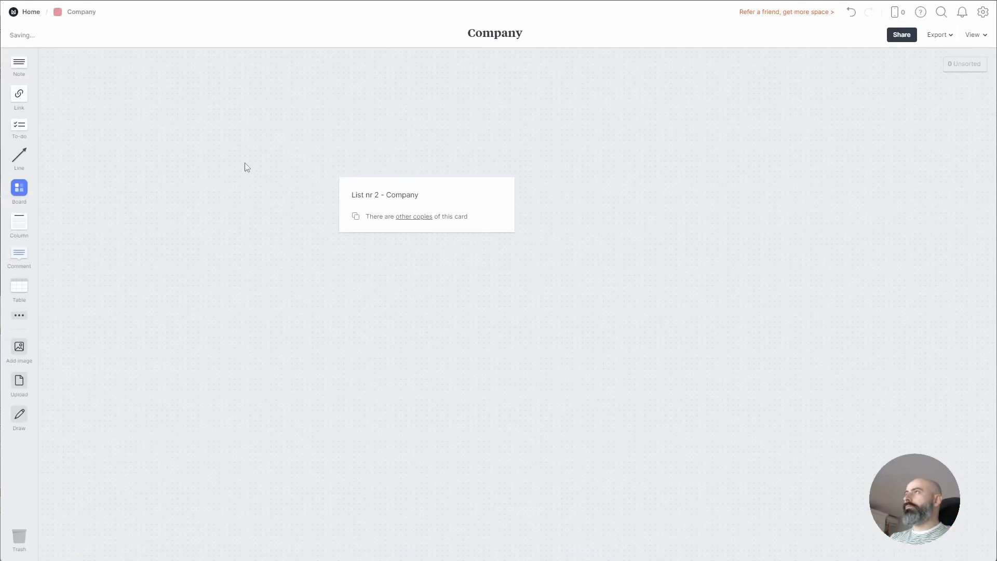
click(31, 12)
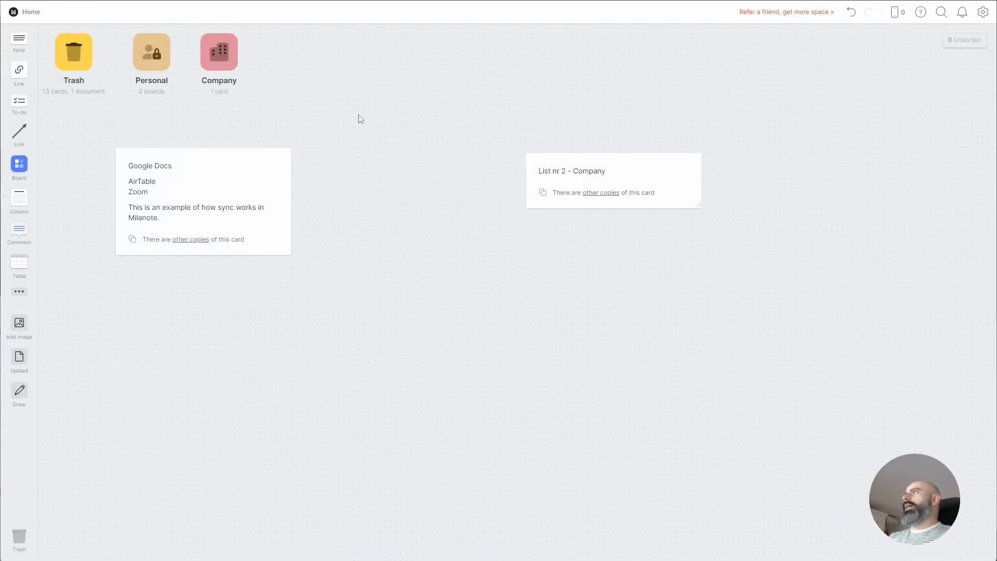
Add a Company column holding the Company board and the synced note, then open Company
drag(21, 206, 354, 39)
text(Company)
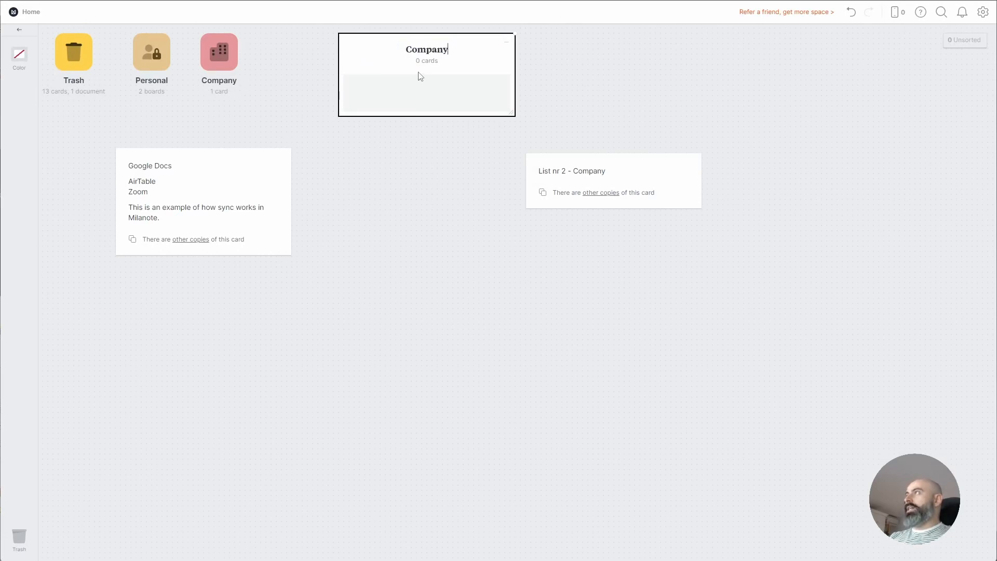
click(529, 68)
drag(223, 68, 413, 94)
drag(615, 172, 422, 131)
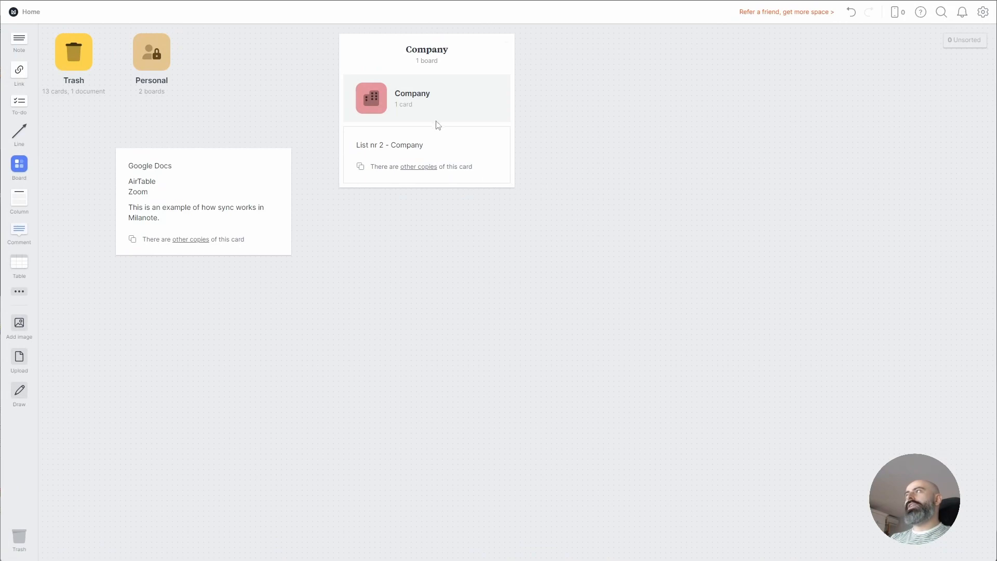
click(375, 98)
Add checklist items 'buy A4 paper' and 'send computer to the repair shop' to the note
click(436, 198)
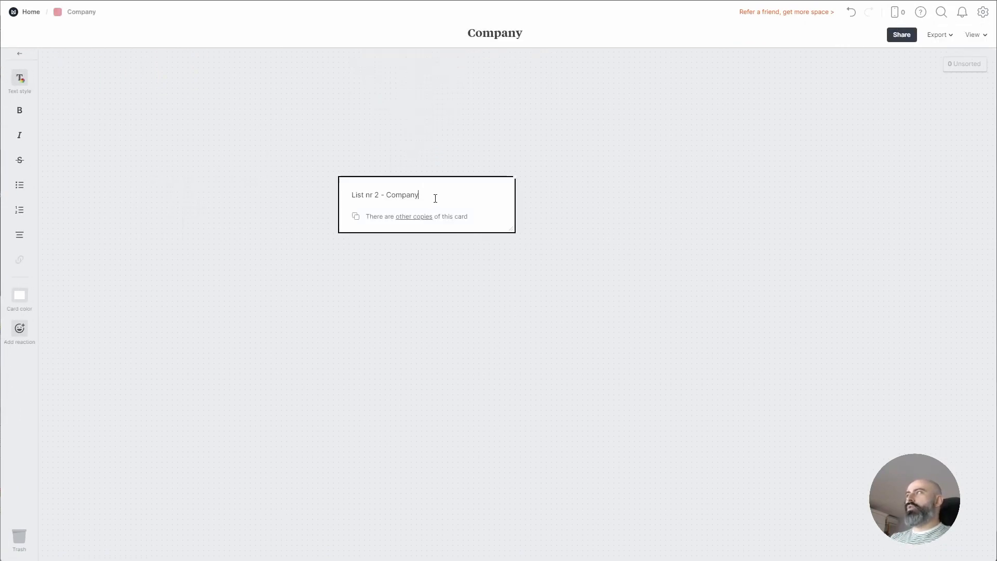
key(Return)
text([] bu)
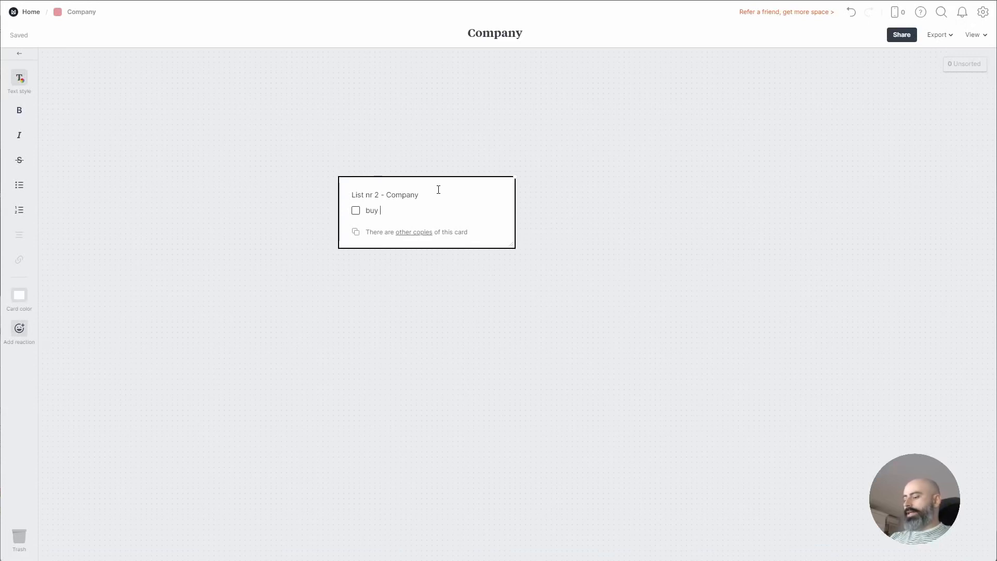
text(y A4 pa)
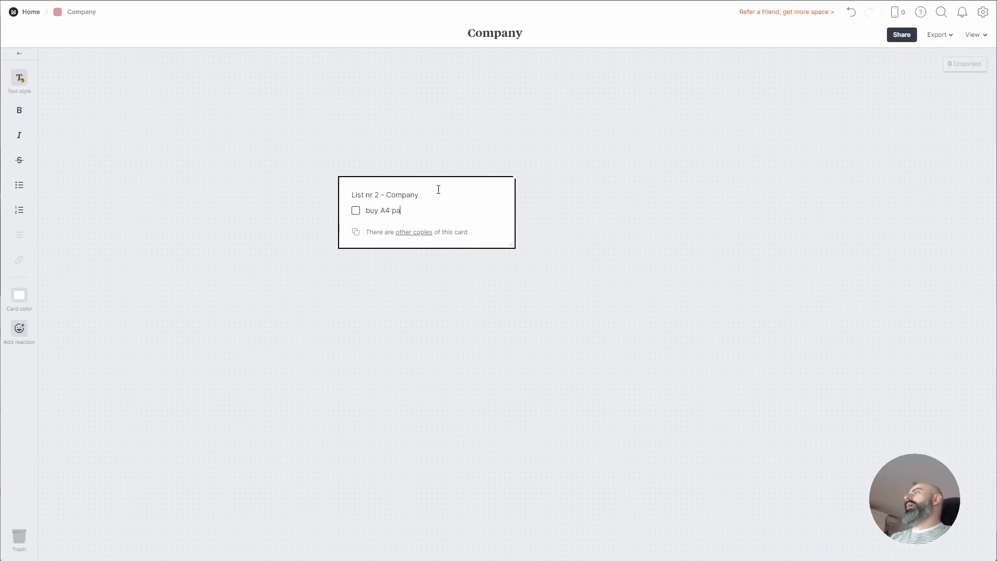
text(per)
key(Return)
text(send computer to)
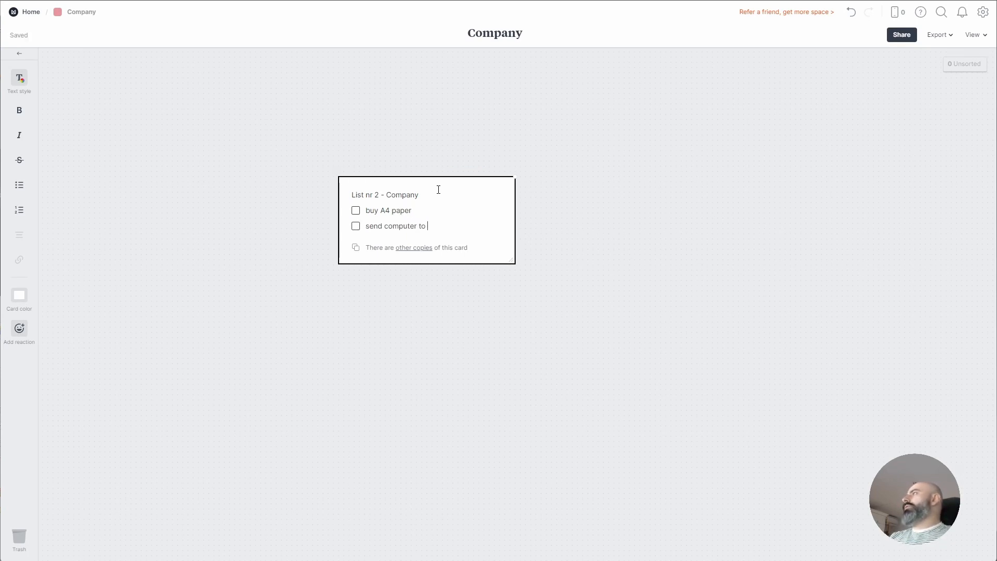
text( the reparis sho)
key(BackSpace)
key(BackSpace)
key(BackSpace)
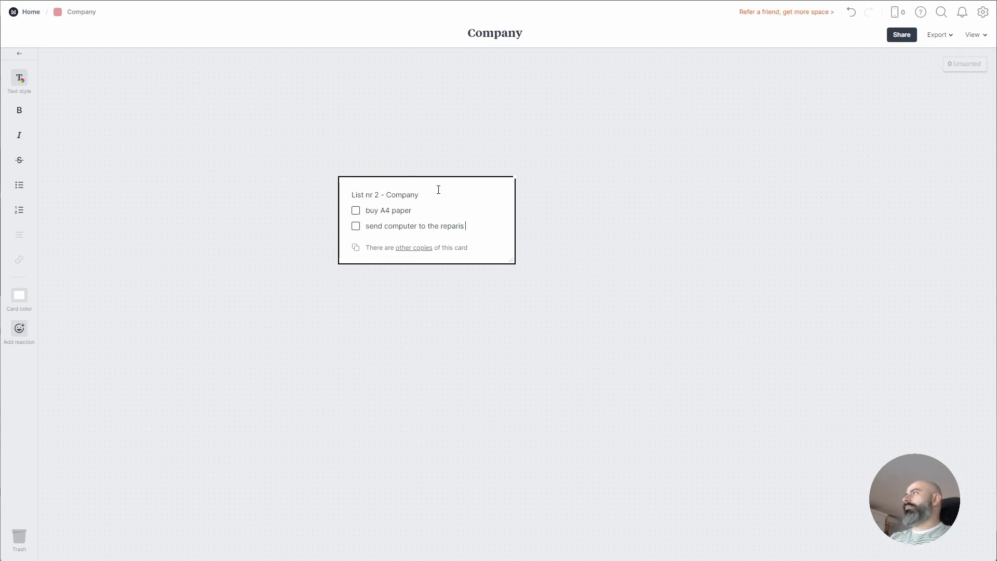
key(BackSpace)
text(ir shop)
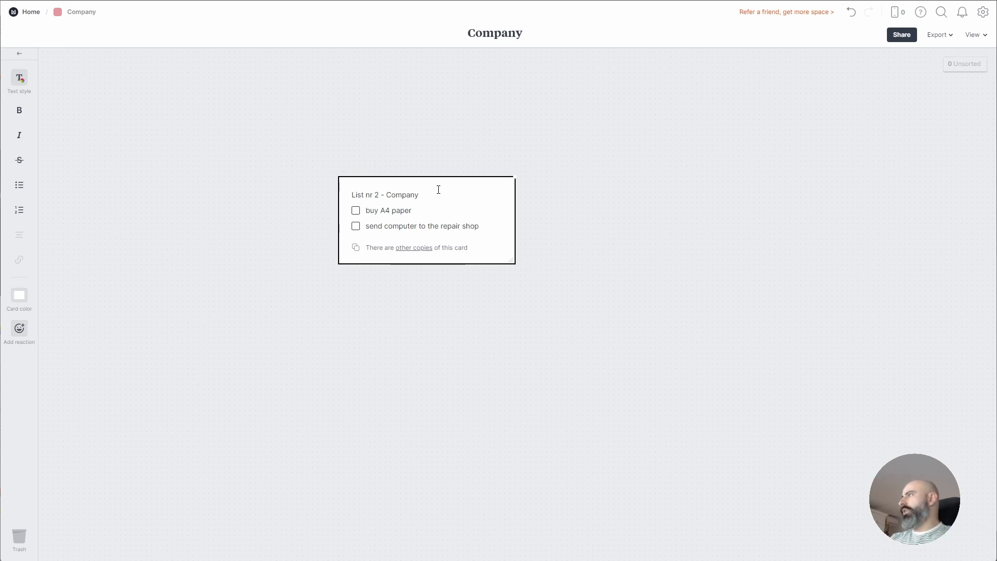
key(Return)
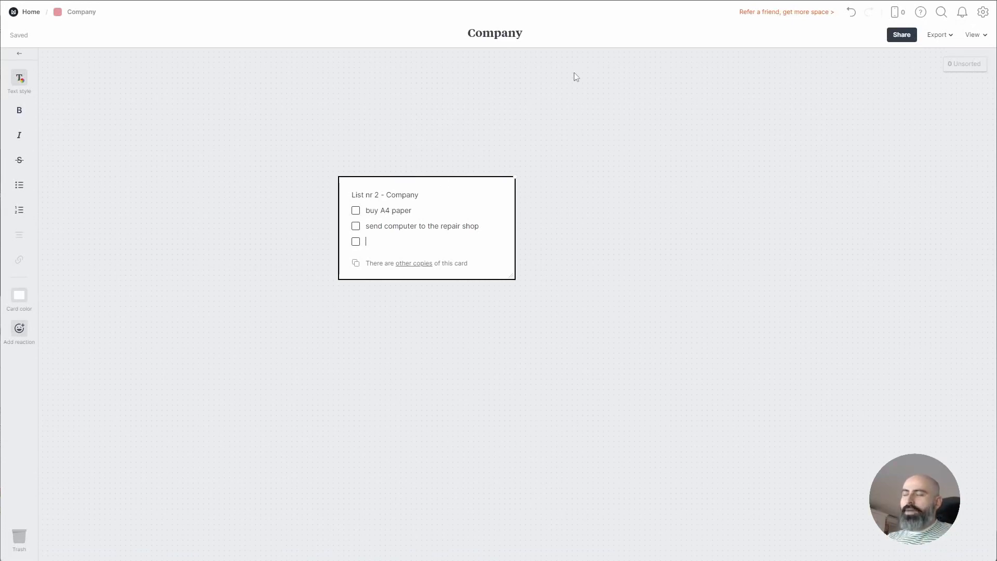
click(600, 154)
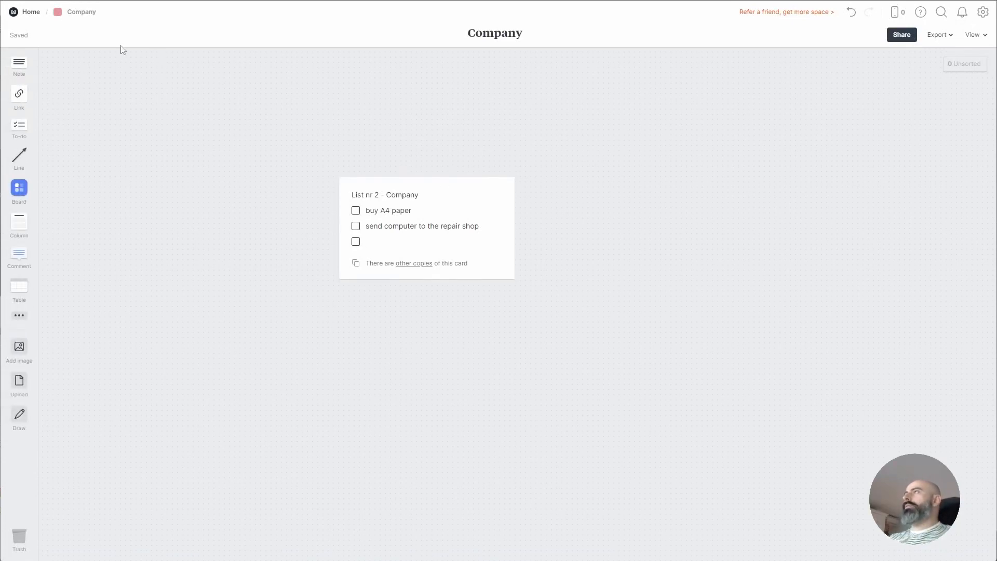
click(30, 16)
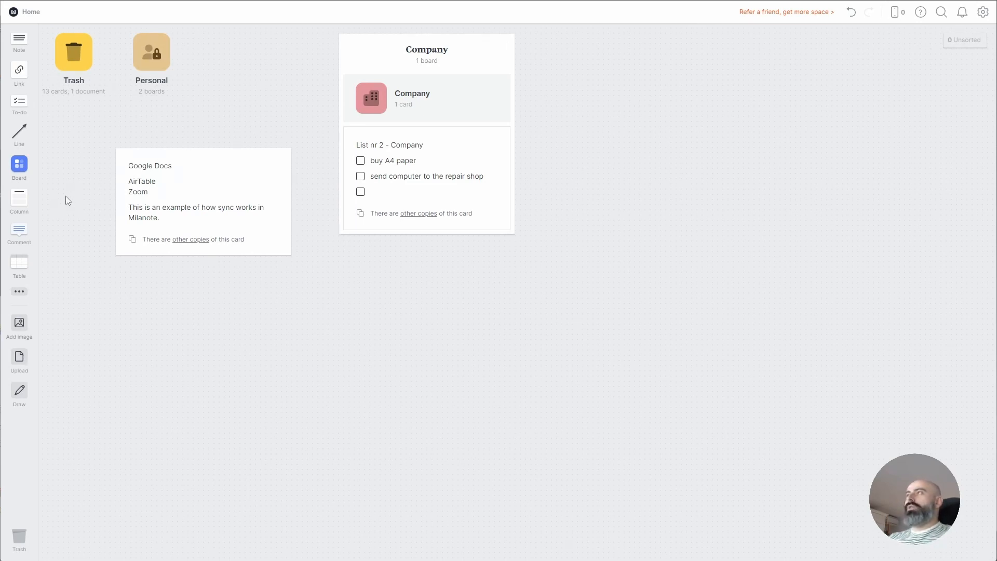
Create a Personal column holding the Google Docs card and Personal board, with Company beside it
drag(19, 200, 139, 123)
drag(176, 221, 197, 155)
drag(149, 59, 204, 142)
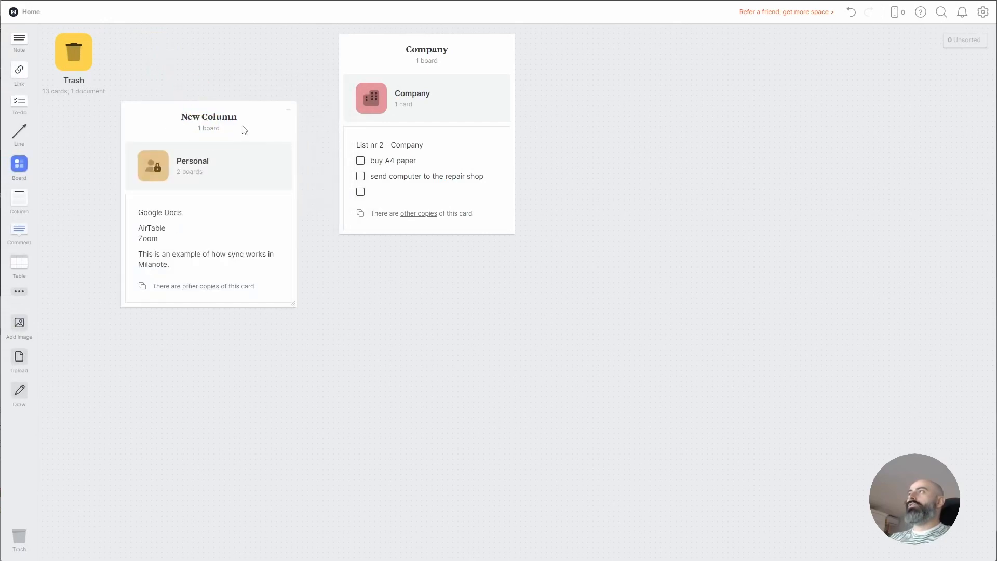
double_click(233, 117)
text(Personal)
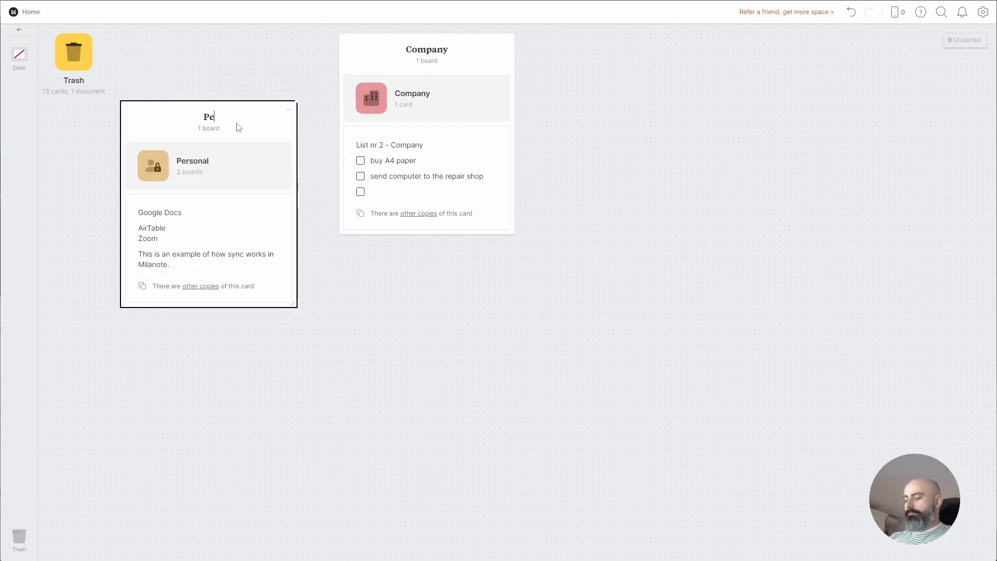
key(Escape)
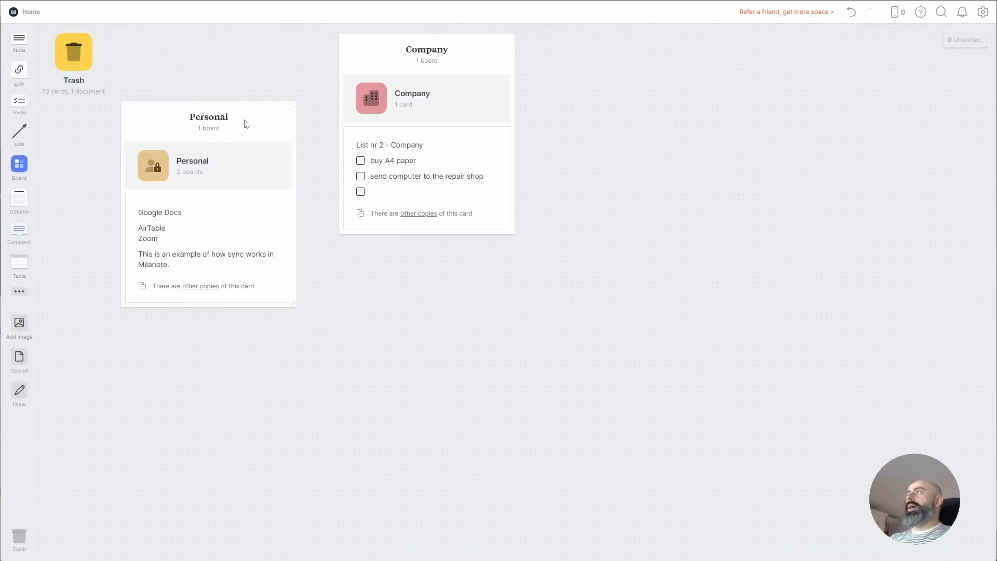
drag(244, 124, 244, 48)
drag(397, 45, 669, 61)
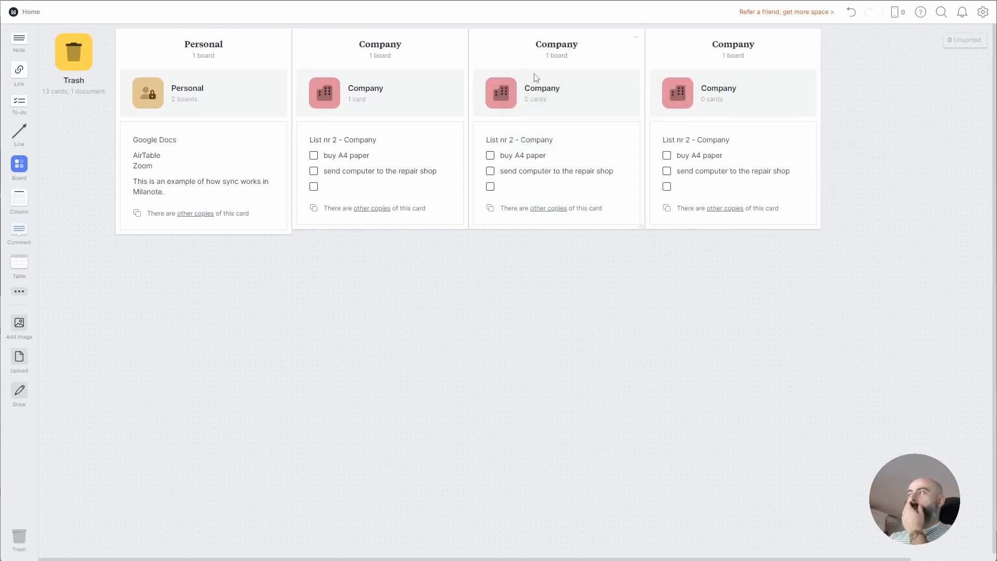
Rename the third and fourth columns to WebDesign and Photography
double_click(563, 44)
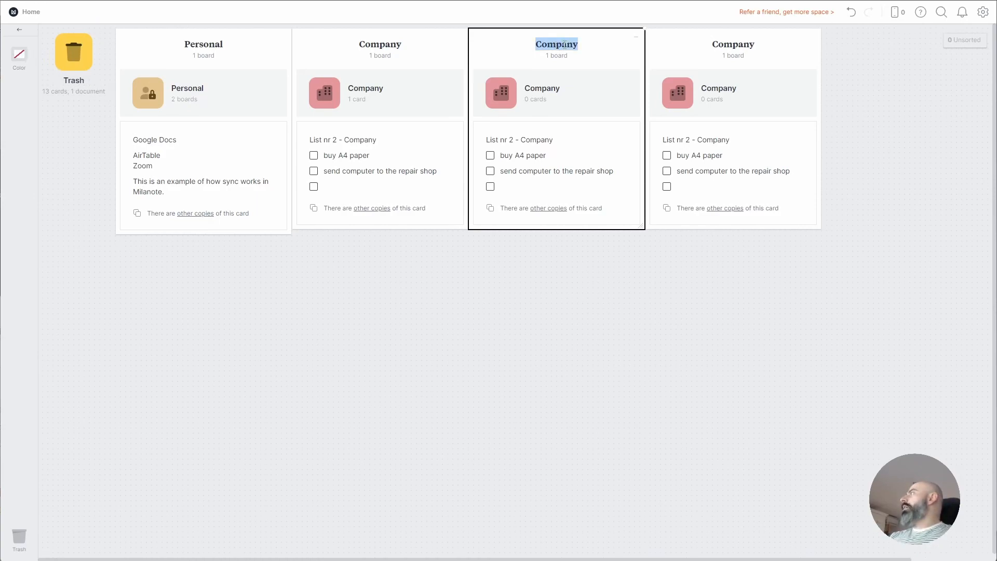
text(WebD)
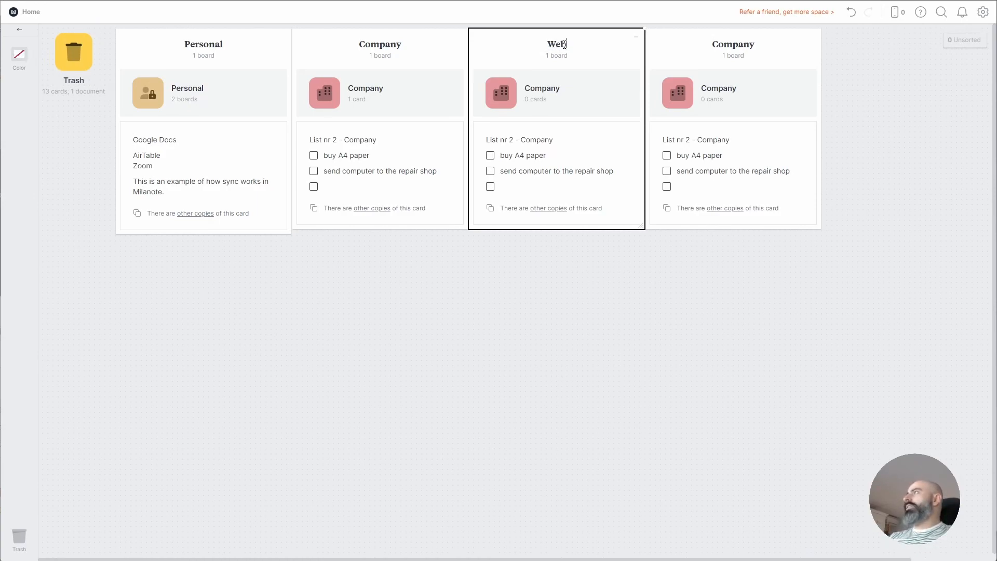
text(esign)
key(Escape)
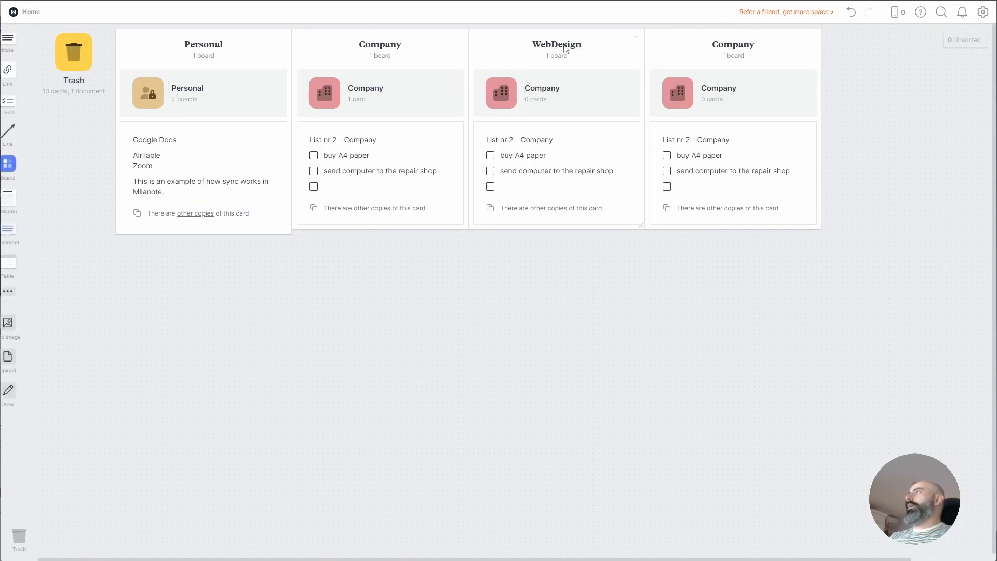
click(735, 43)
double_click(726, 43)
text(Photography)
key(Escape)
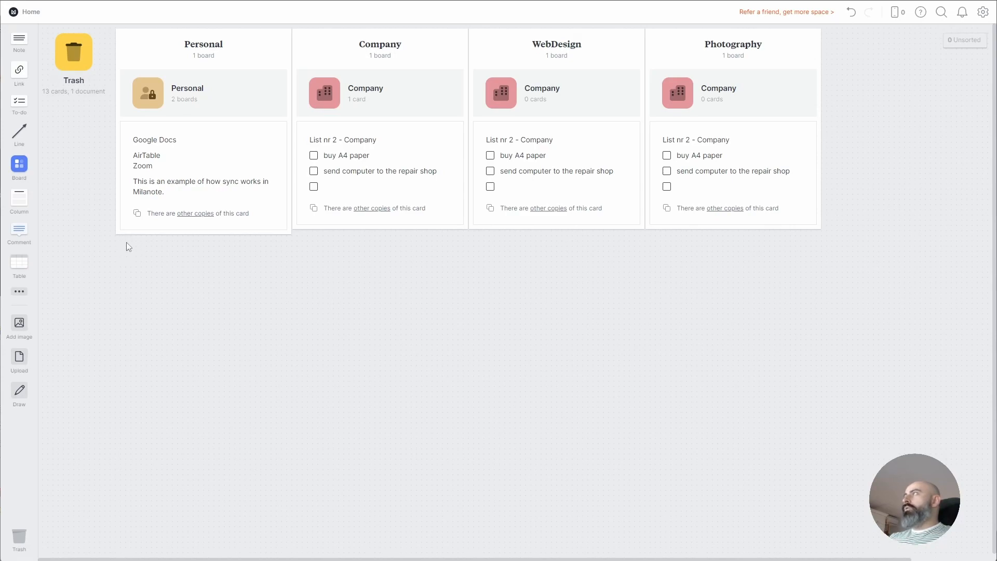
Place a new board on the Home canvas and open it
drag(19, 164, 178, 301)
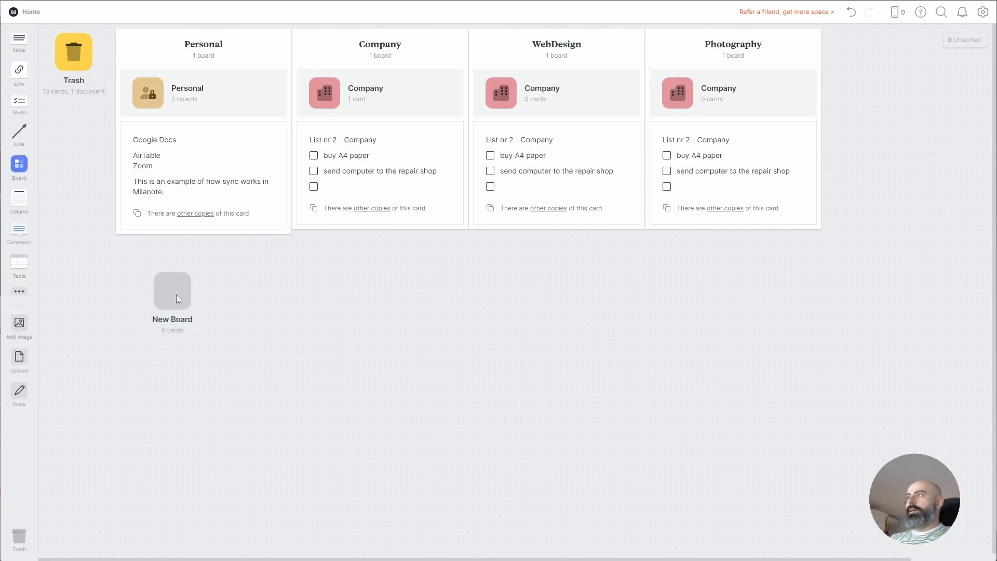
click(188, 319)
click(182, 320)
click(176, 319)
click(229, 317)
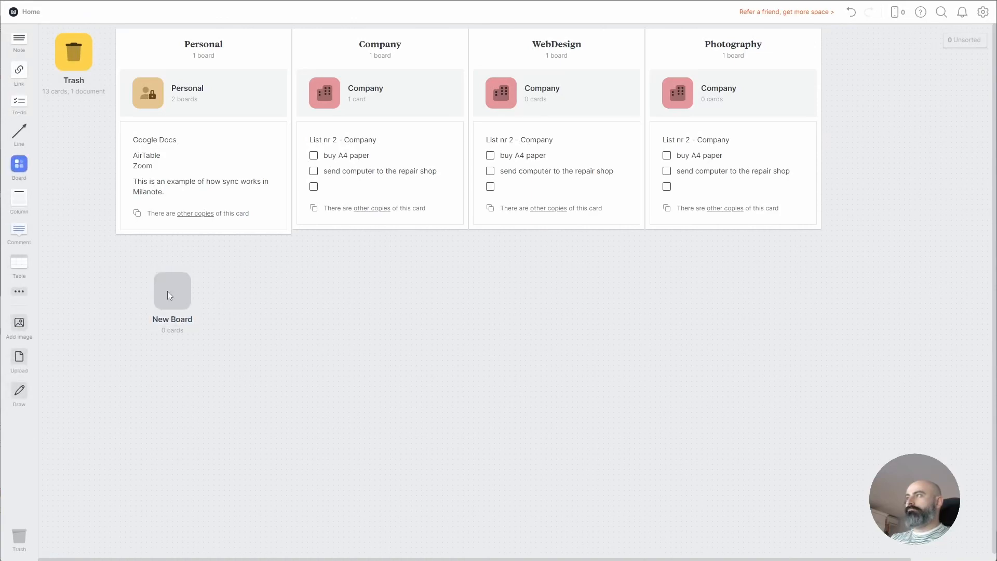
click(167, 292)
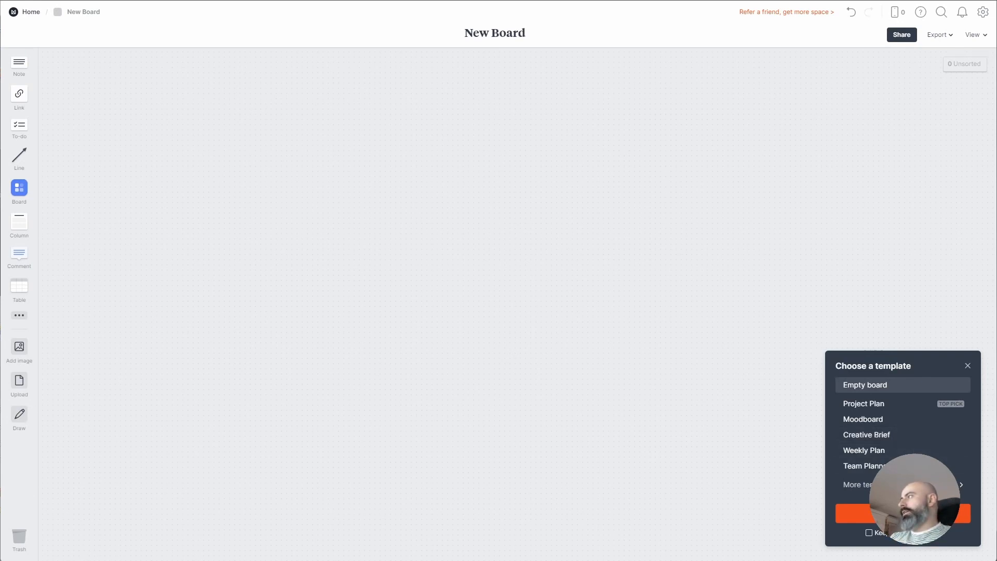
Fill the board with the yellow Moodboarding > Design template and reframe the view
click(906, 485)
scroll(908, 472, down, 3)
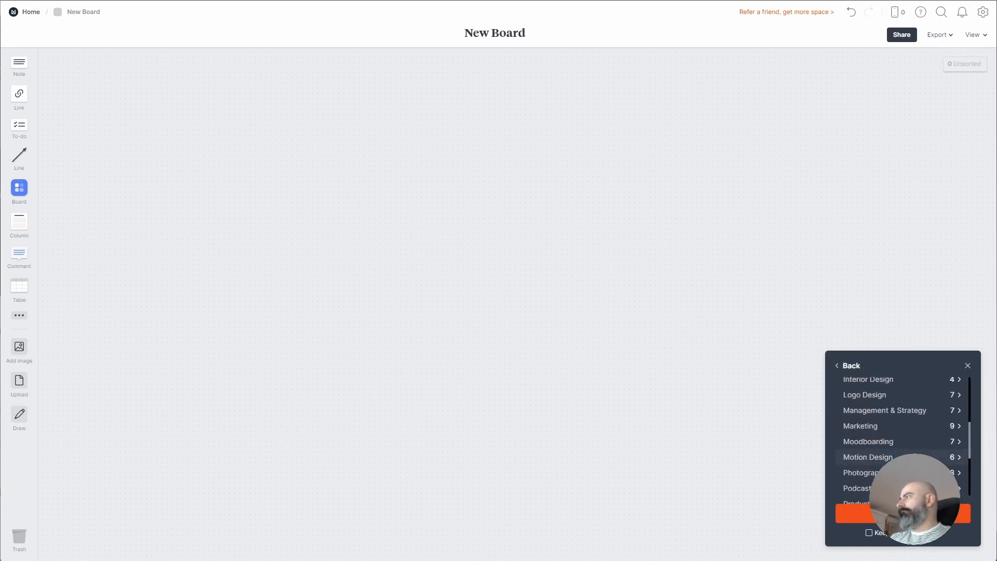
click(912, 442)
click(905, 387)
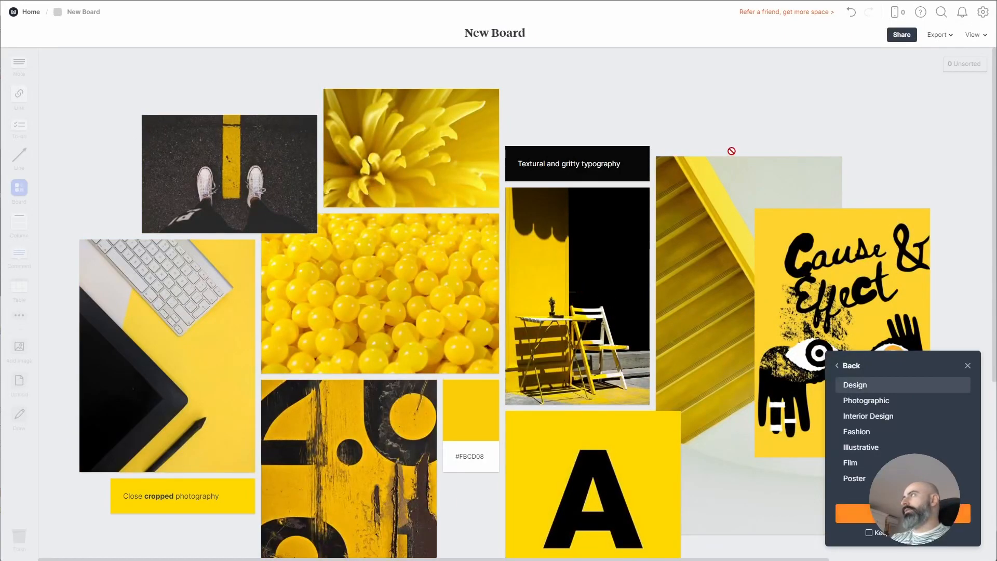
click(877, 532)
click(855, 513)
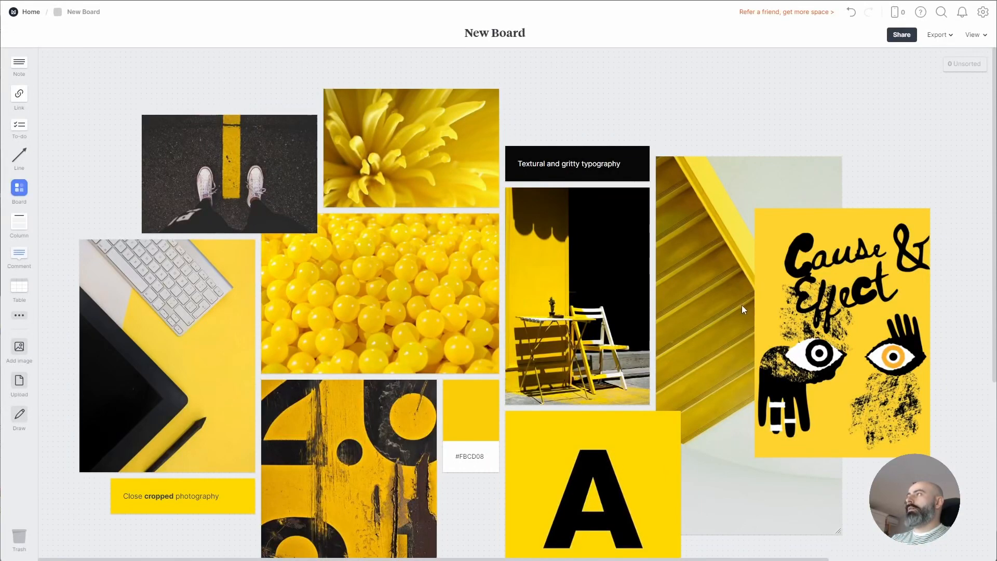
click(974, 35)
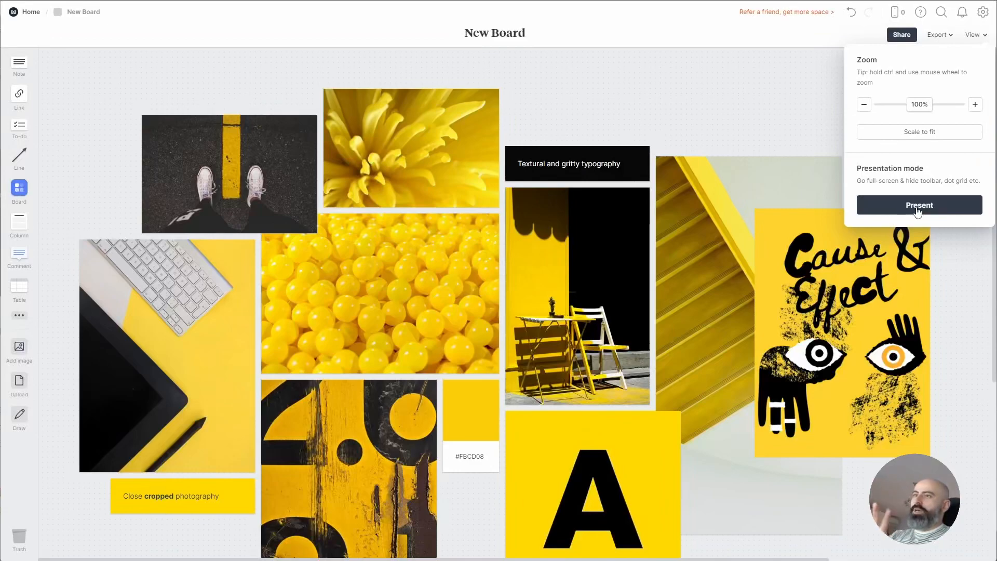
drag(617, 314, 472, 260)
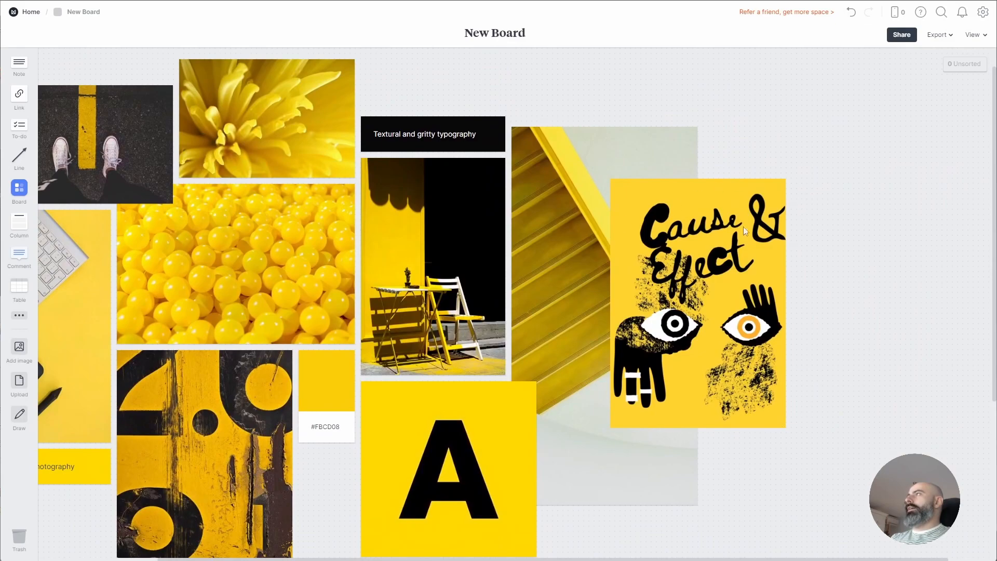
Open Personal > Podcast and marquee-select a row of script cards to copy
click(32, 12)
click(180, 93)
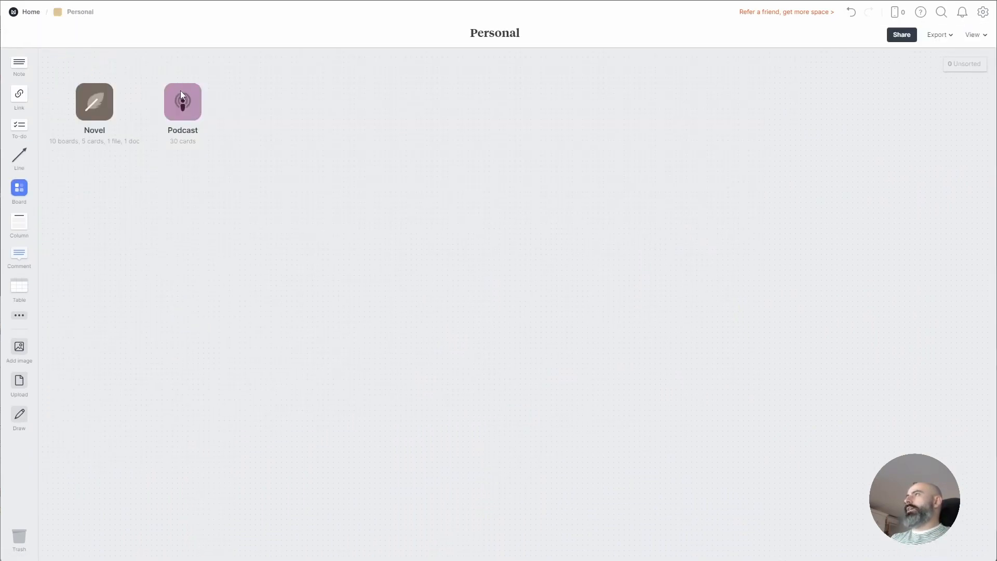
click(174, 101)
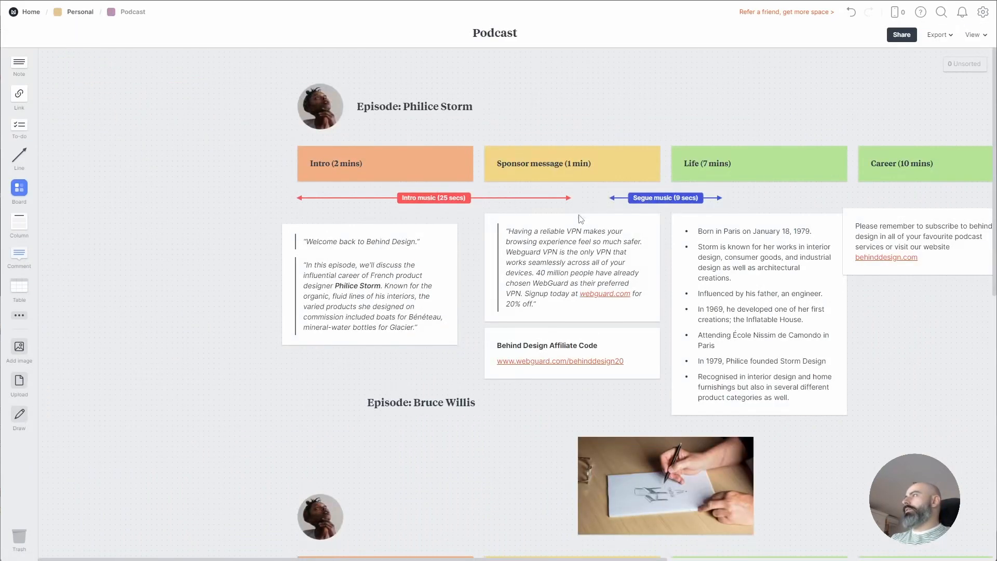
drag(575, 217, 302, 199)
scroll(303, 199, down, 7)
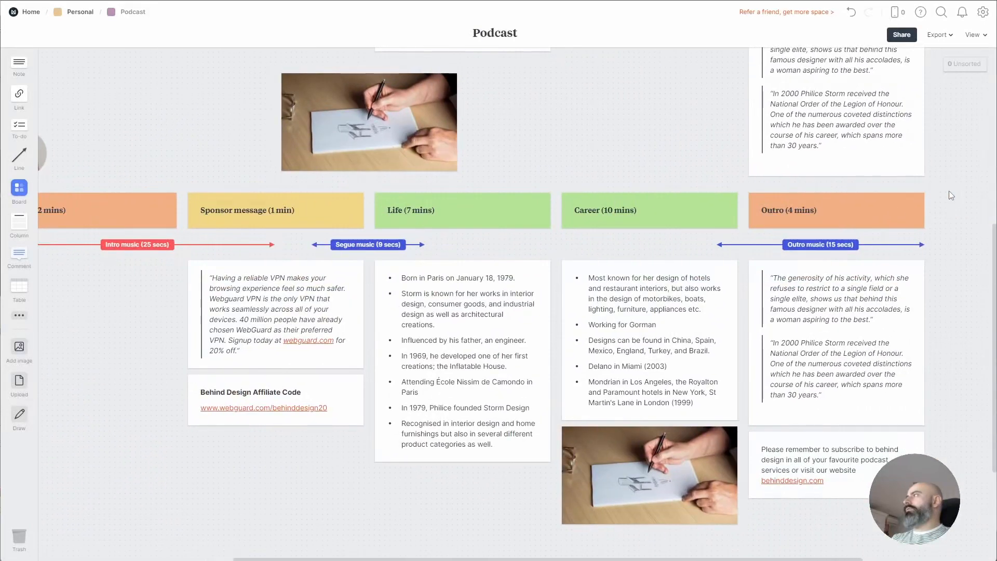
drag(948, 191, 168, 437)
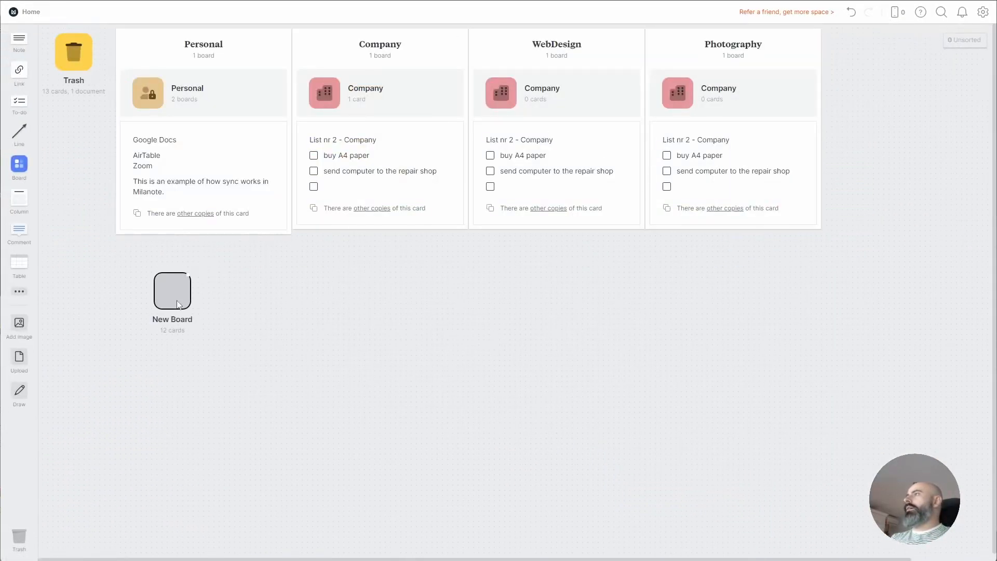
Paste the script cards into New Board beneath the yellow moodboard and dismiss the workspace-full notice
click(177, 305)
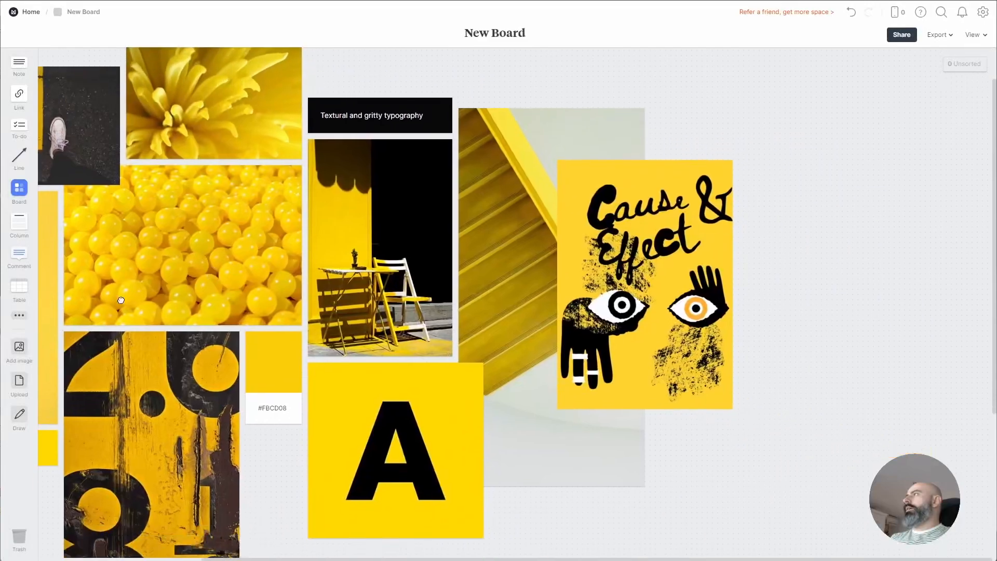
key(ctrl+v)
drag(768, 316, 480, 128)
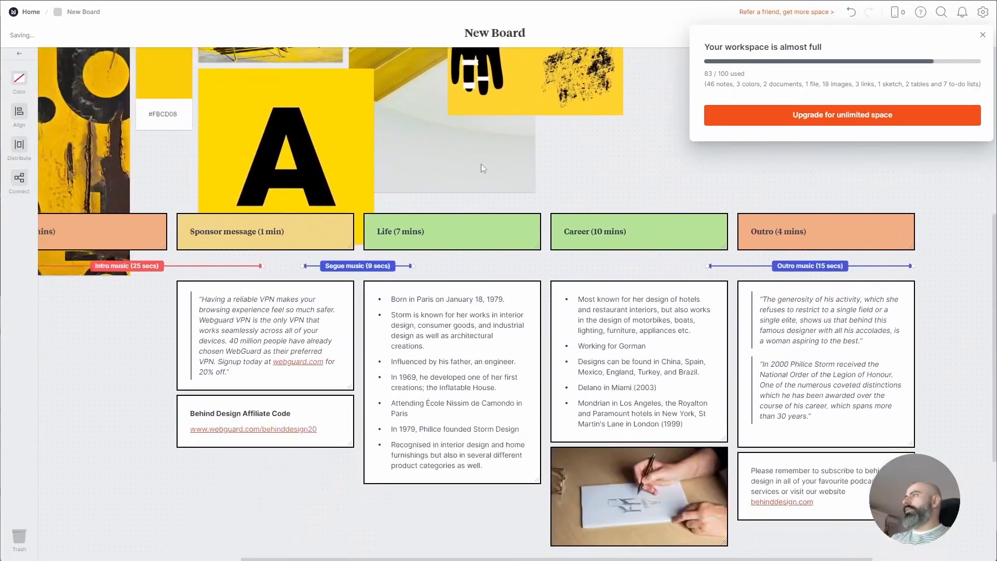
drag(493, 281, 960, 547)
click(619, 273)
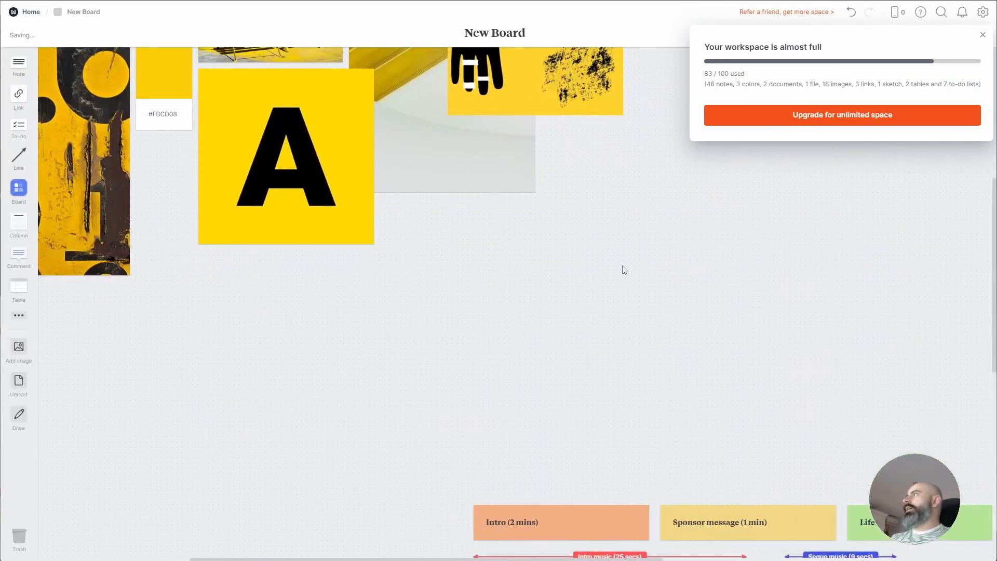
drag(687, 258, 571, 309)
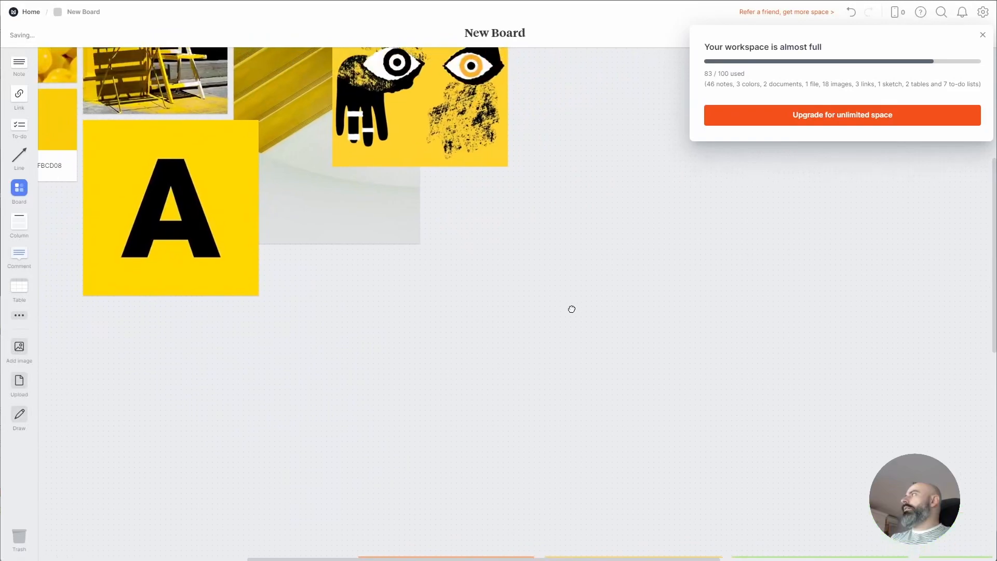
click(982, 35)
drag(623, 187, 996, 434)
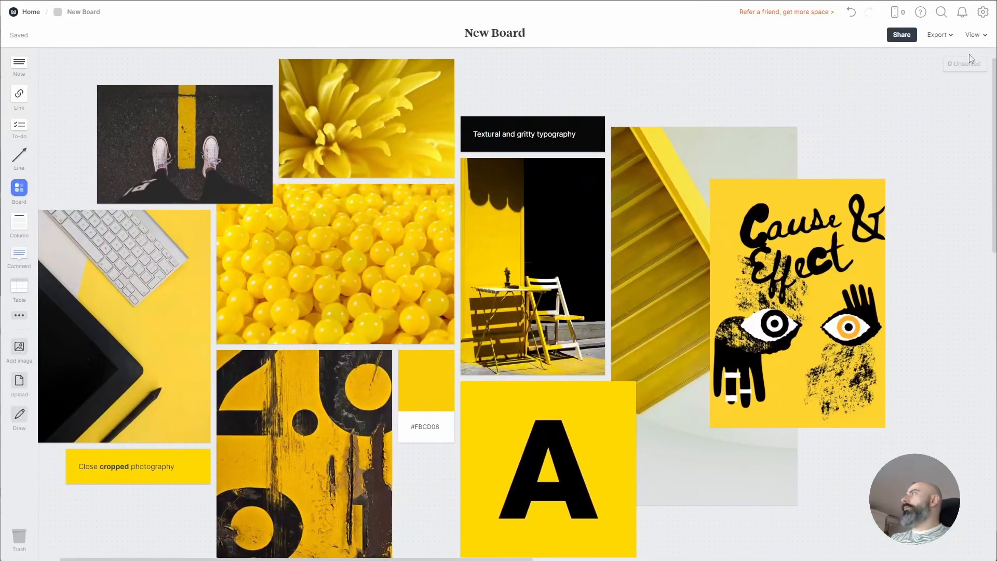
click(915, 35)
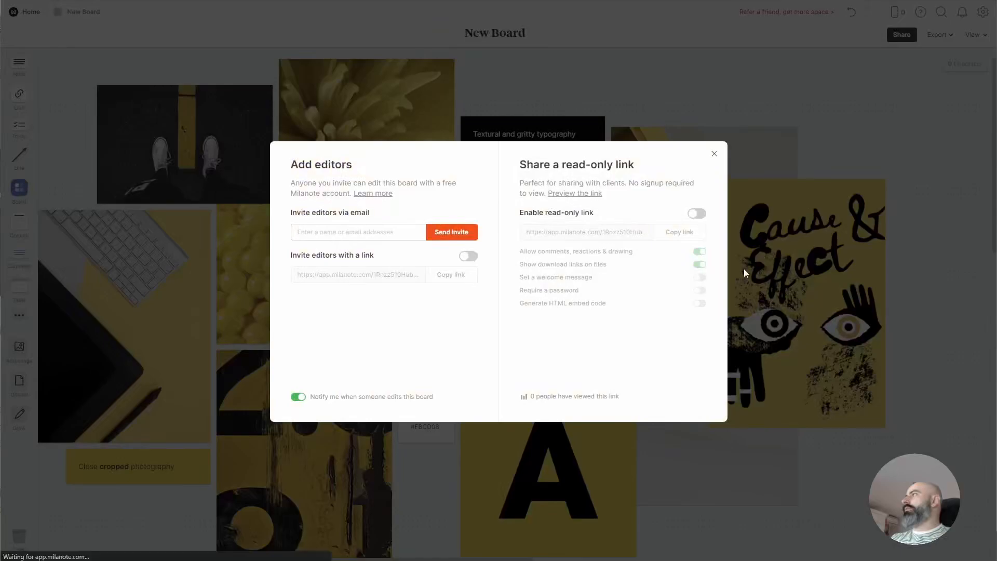
click(715, 153)
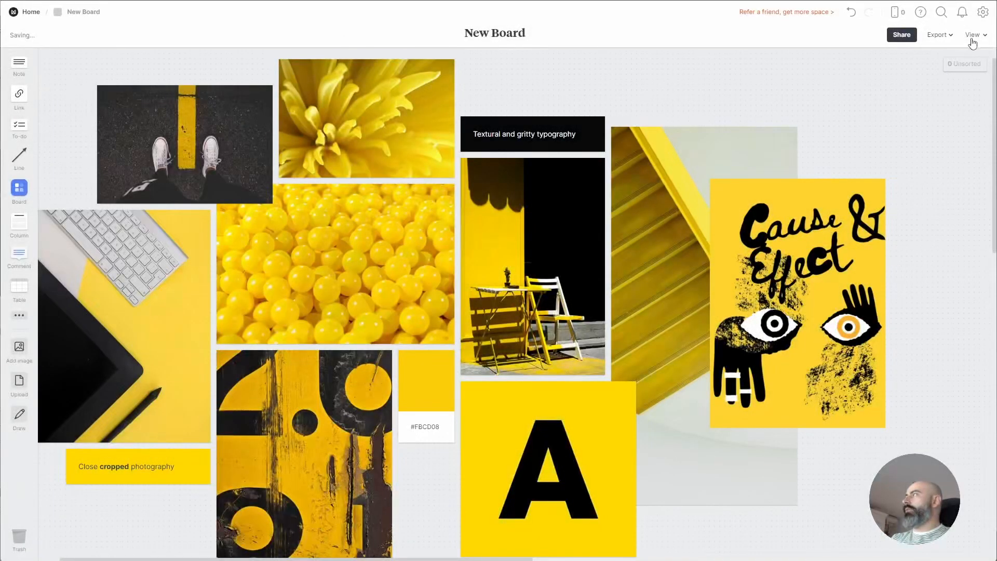
click(982, 36)
click(940, 204)
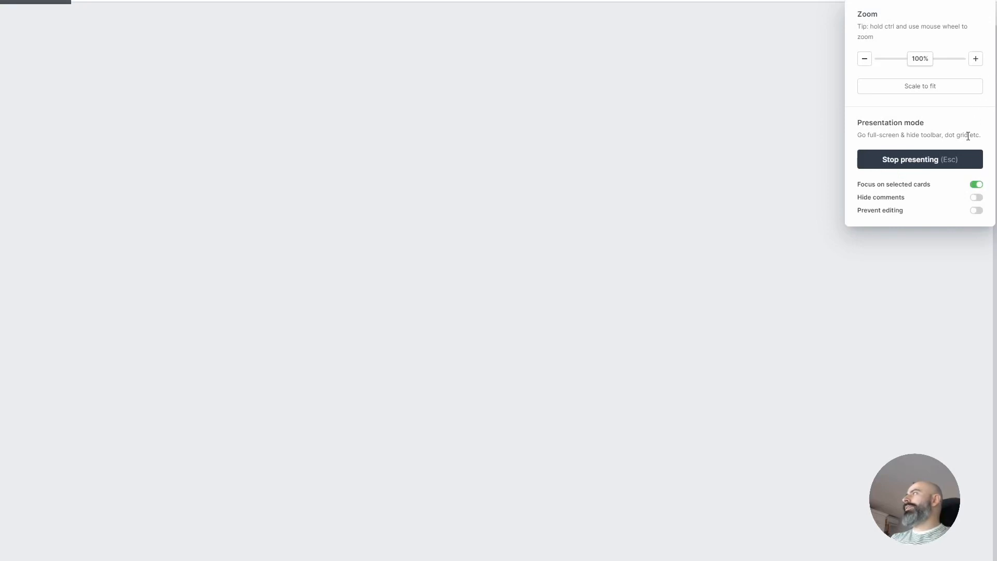
click(949, 162)
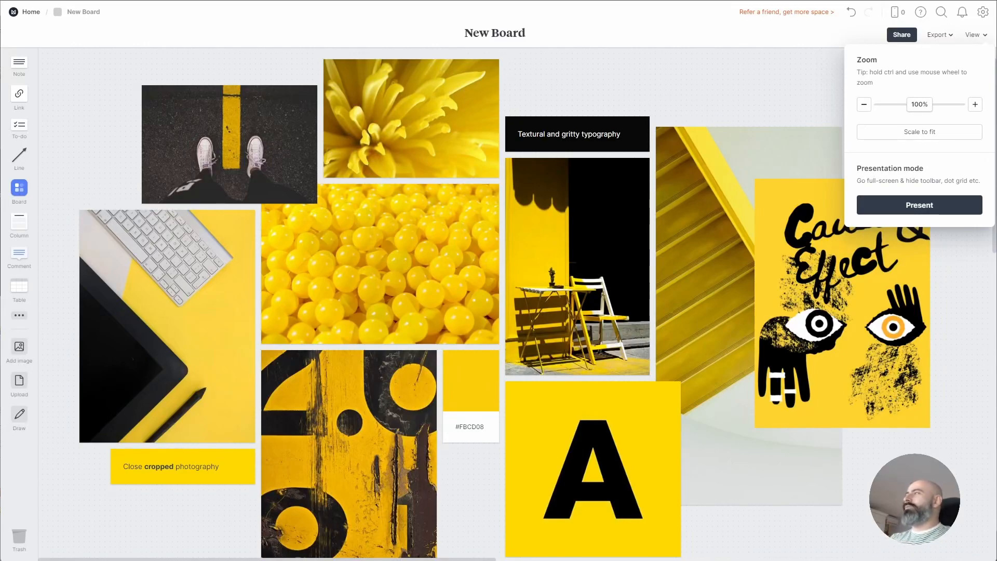
click(869, 469)
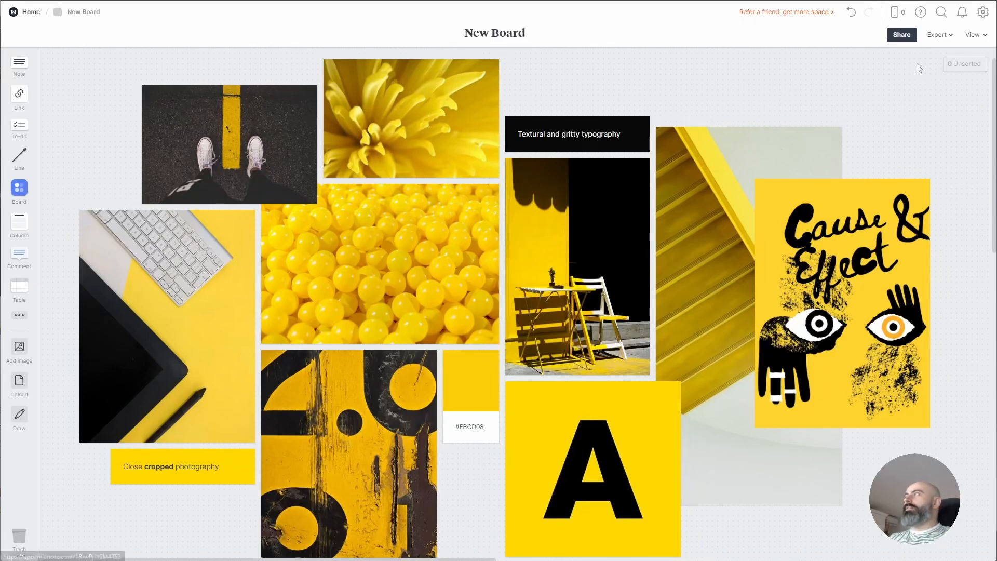
click(902, 36)
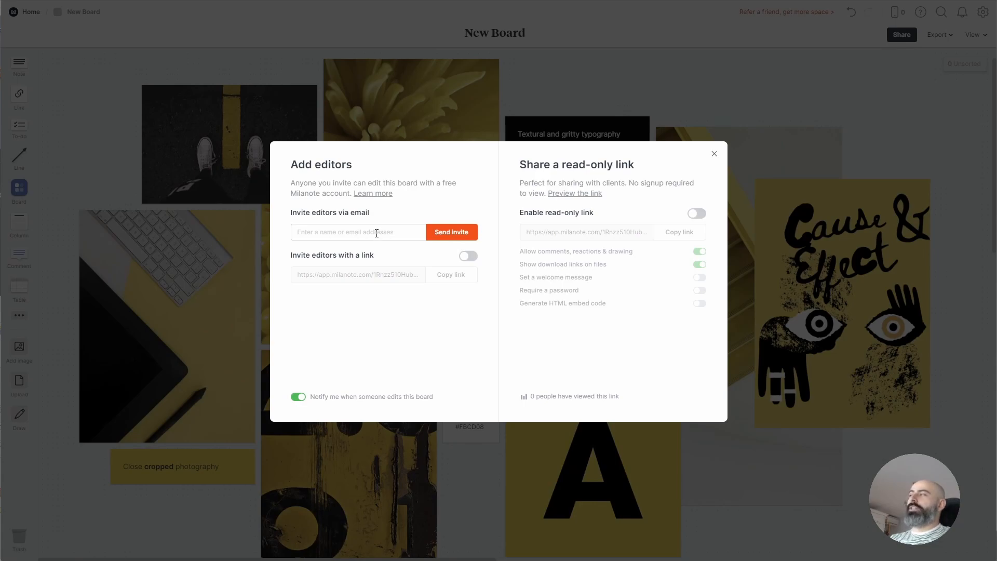
click(714, 154)
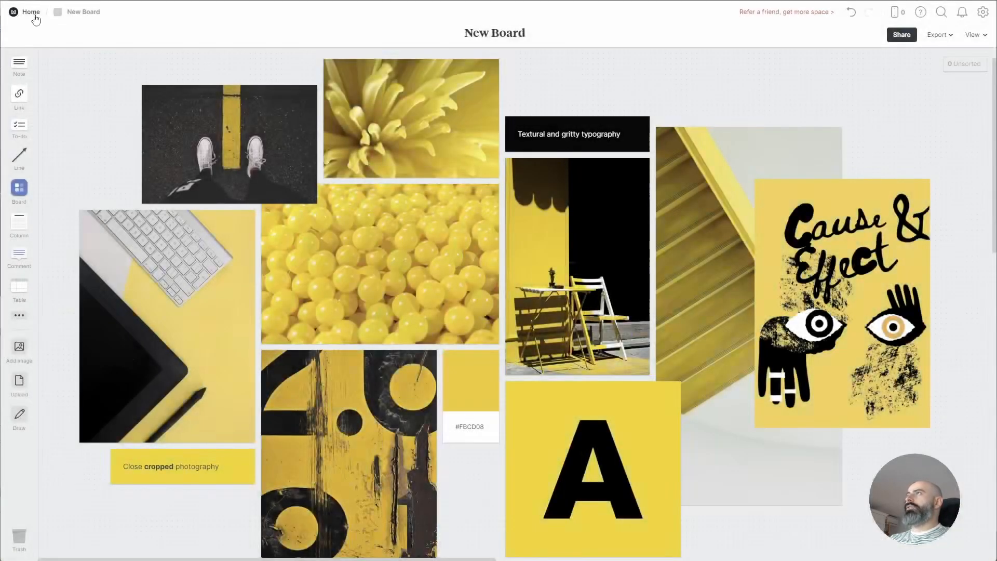
Visit Personal, return Home, and bring up board search with recently viewed boards
click(32, 13)
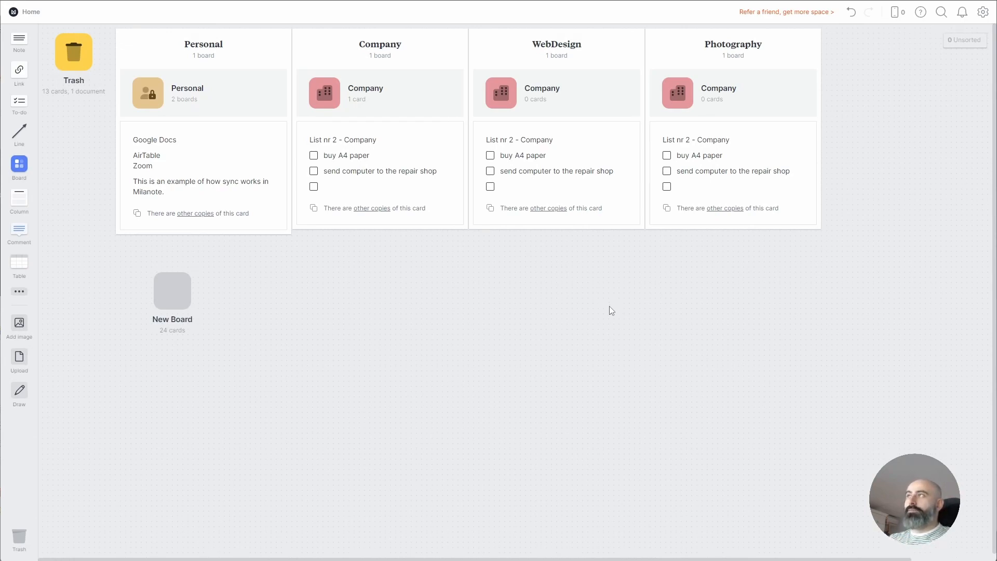
click(154, 95)
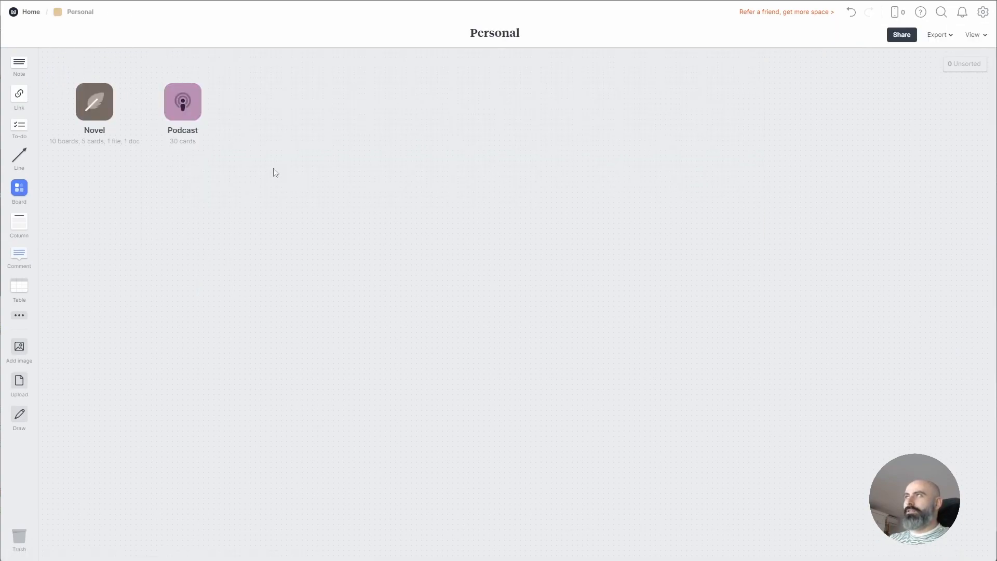
click(32, 16)
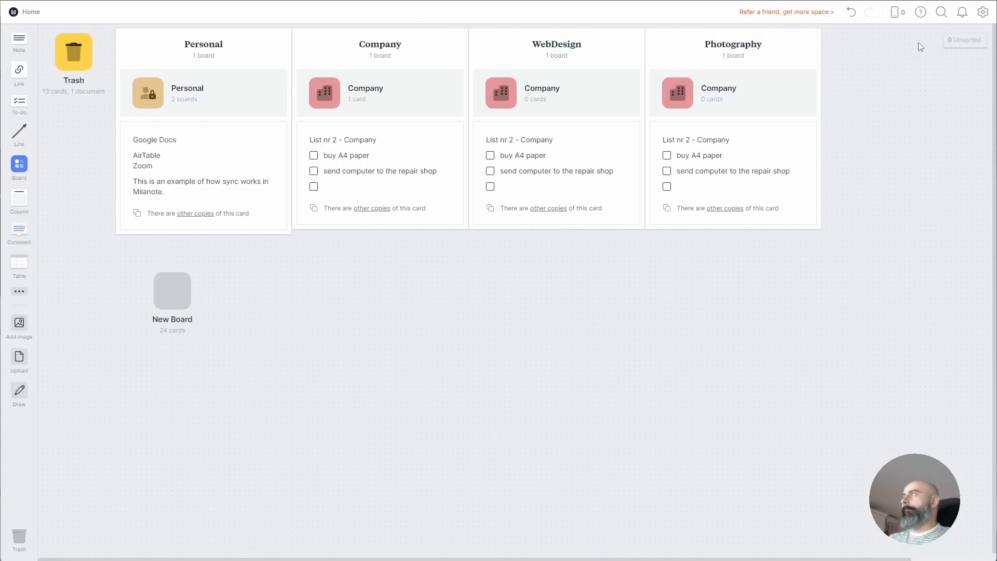
click(939, 15)
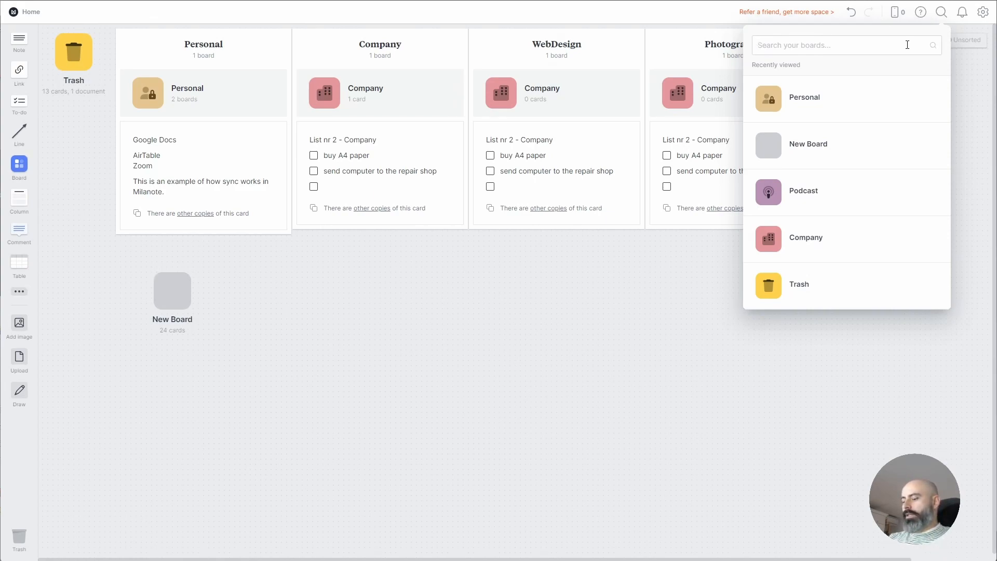
Replace the 'ye' search with the colour code '#ff512', then clear it
text(yel)
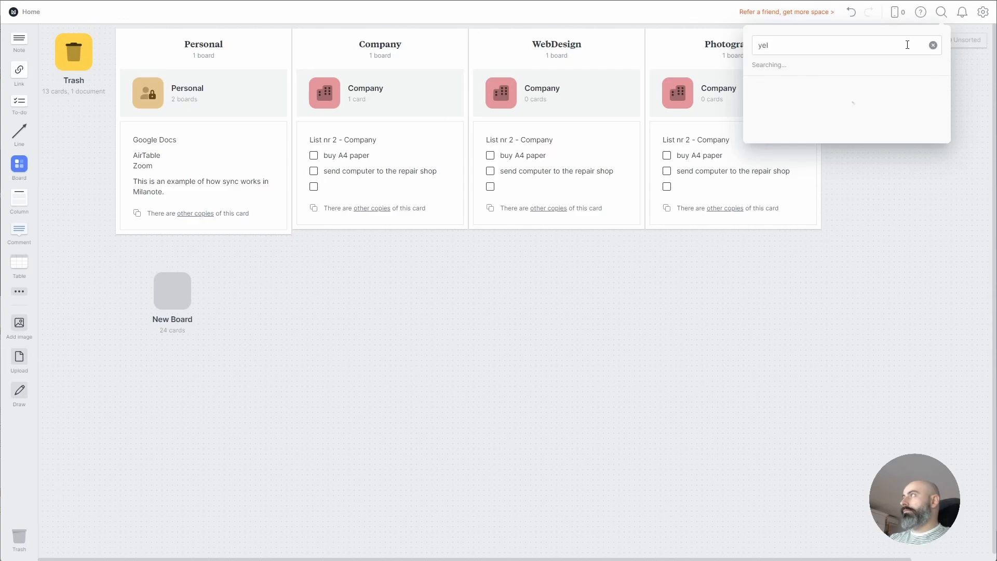
key(BackSpace)
key(BackSpace)
key(BackSpace)
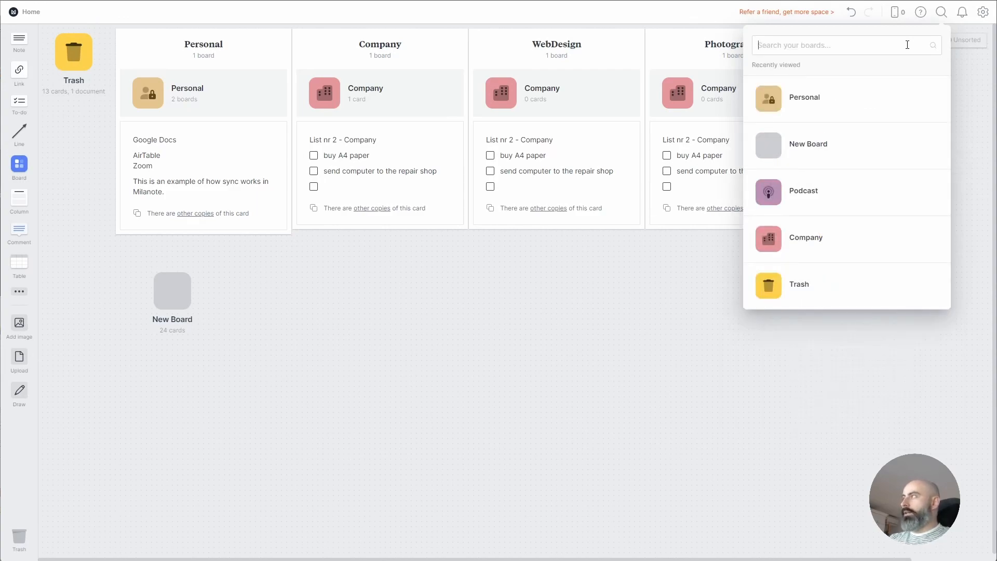
text(ff512f)
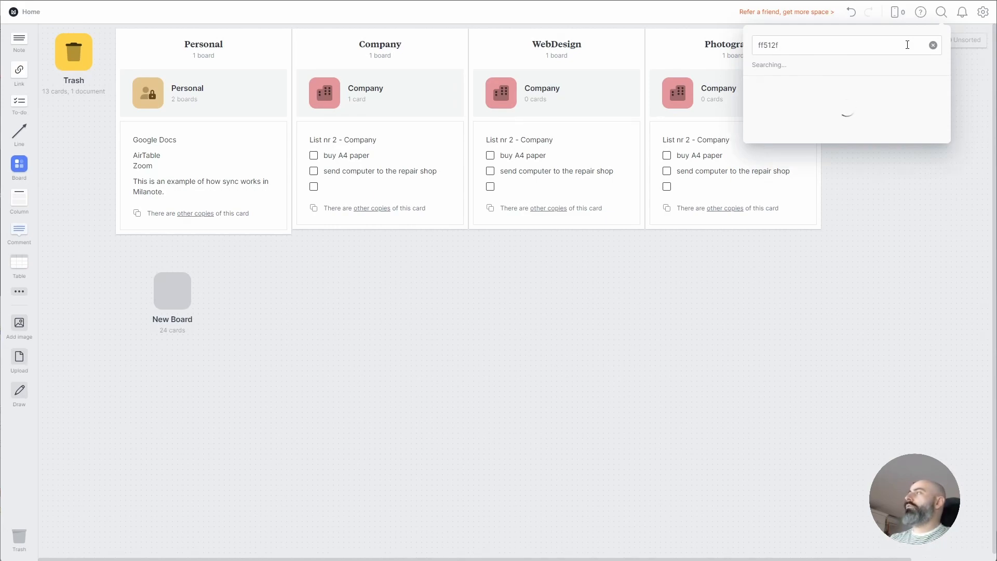
click(759, 45)
text(#)
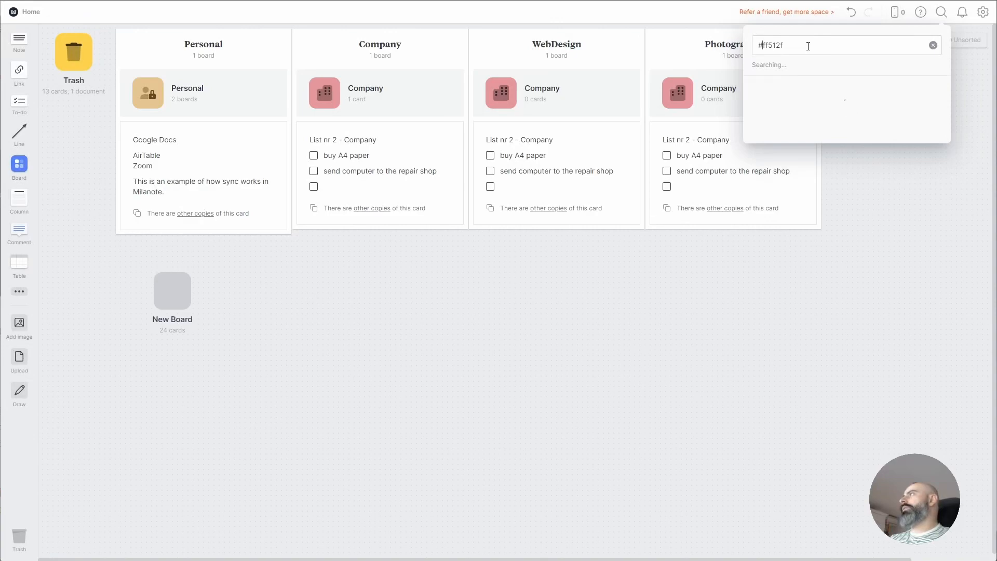
drag(805, 41, 754, 77)
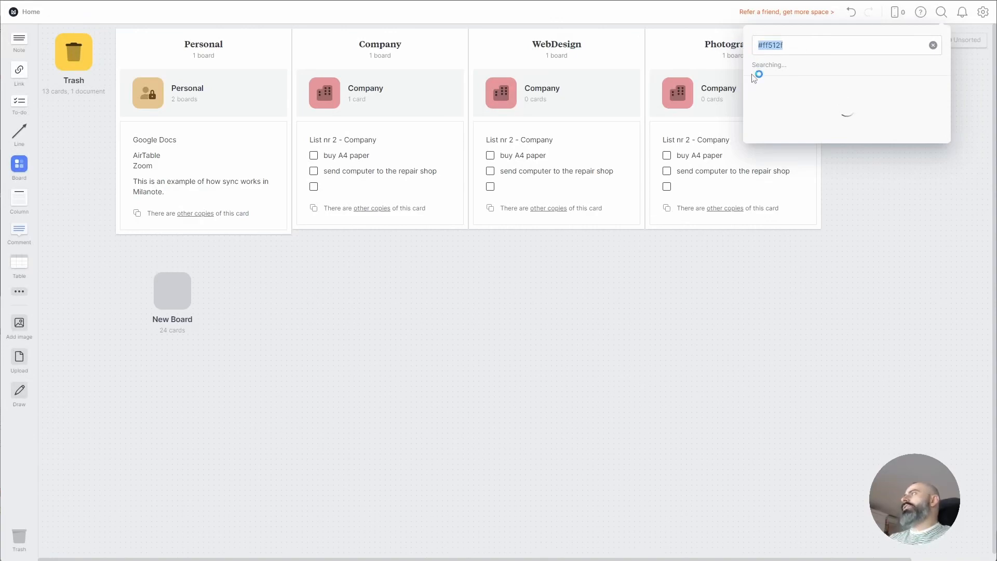
key(BackSpace)
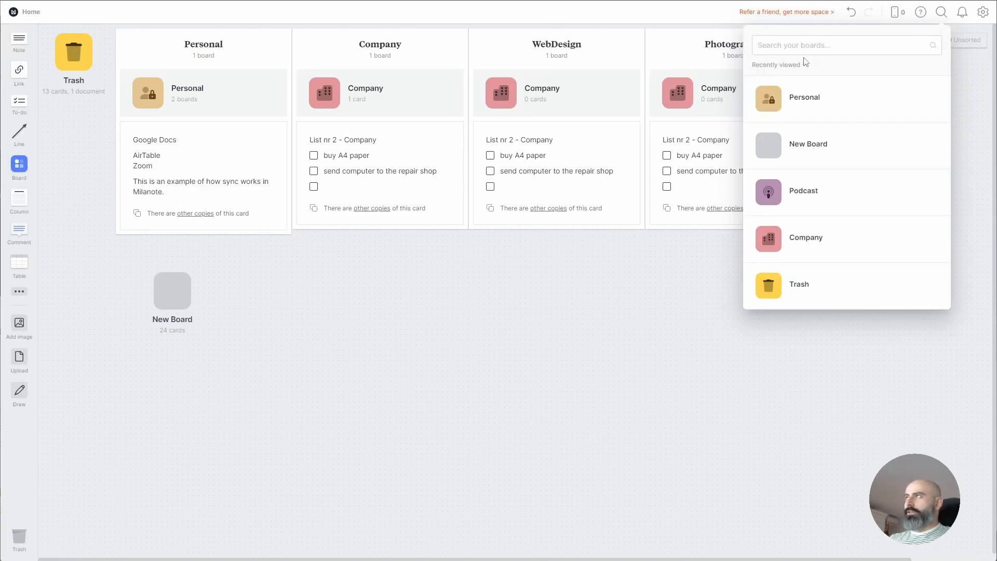
Search boards for 'Google', then 'photography', and close the search
text(Google)
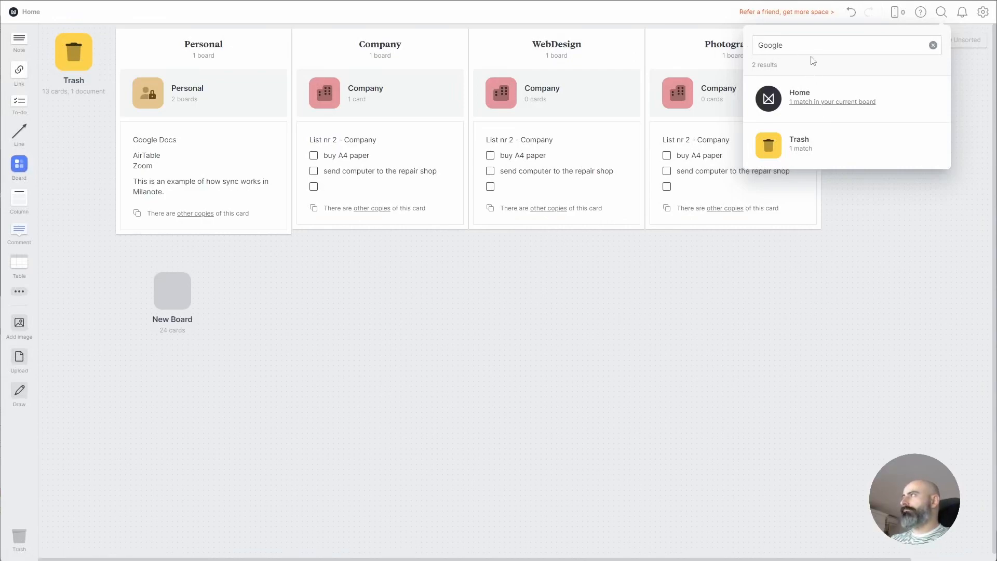
drag(805, 46, 752, 50)
text(photography)
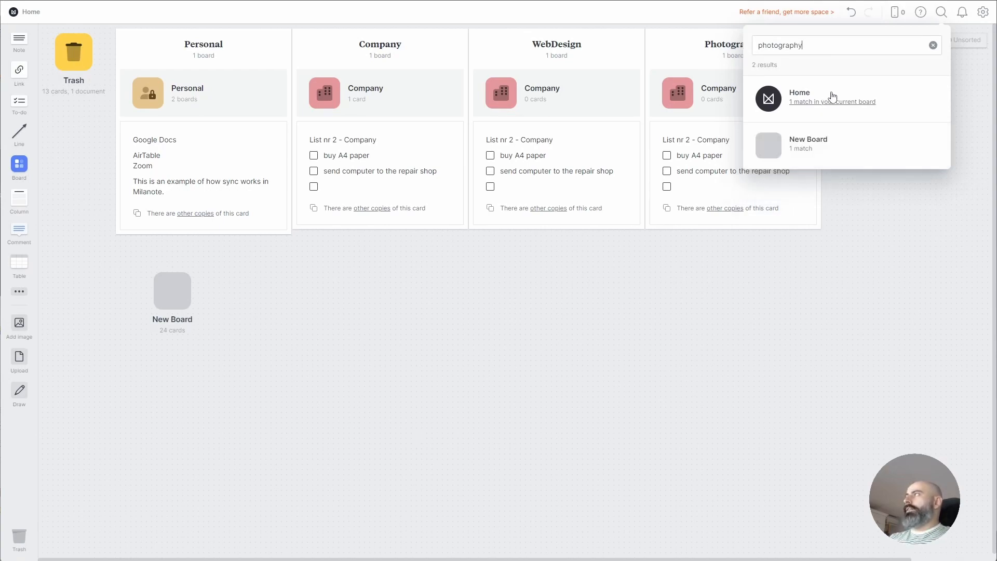
click(748, 281)
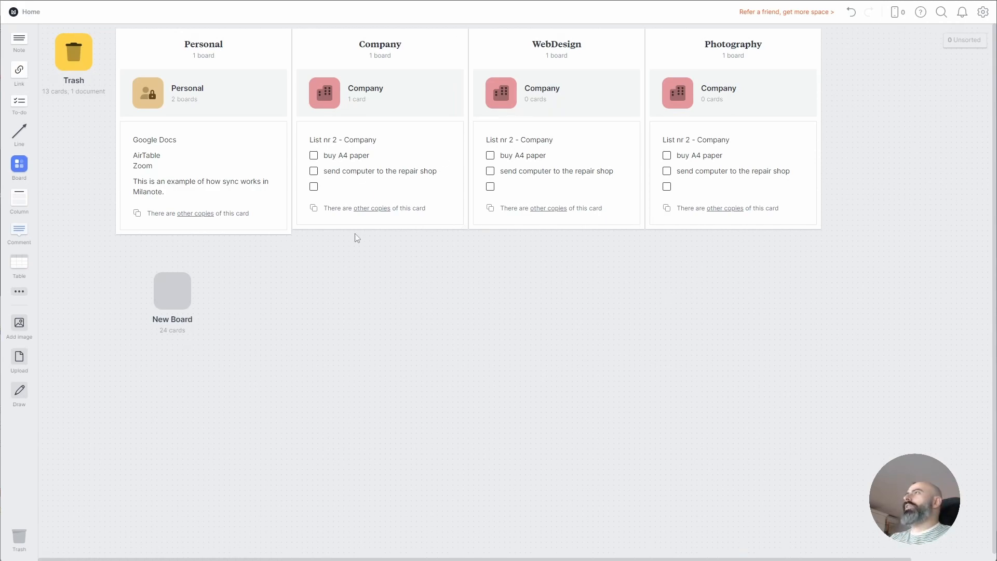
Delete the Photography, WebDesign and Company columns and the New Board card from Home
drag(768, 55, 746, 200)
drag(883, 155, 694, 358)
key(Delete)
drag(712, 52, 491, 220)
key(Delete)
drag(523, 44, 311, 155)
key(Delete)
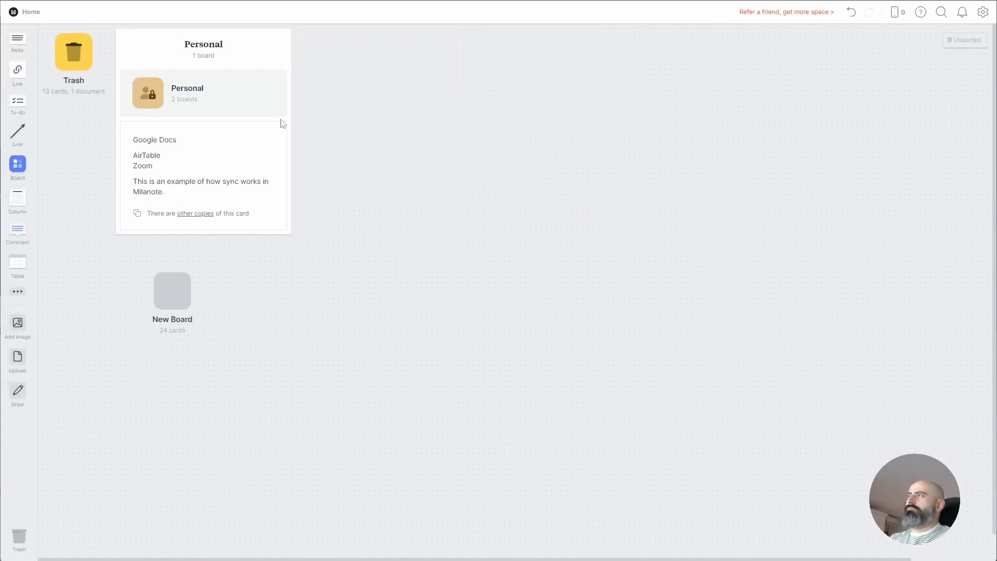
drag(255, 267, 112, 344)
key(Delete)
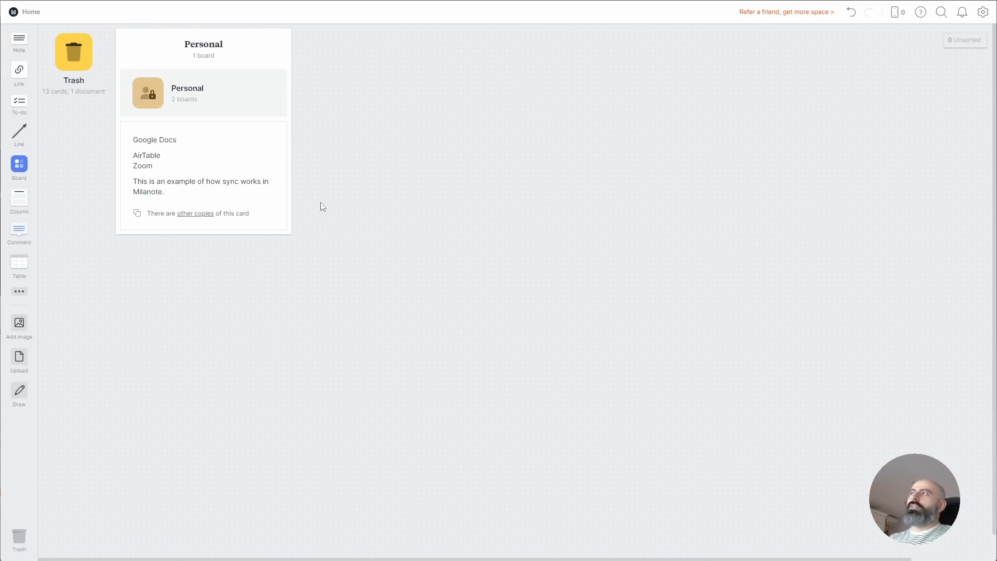
Open the Trash board and delete its large freehand curve
click(90, 61)
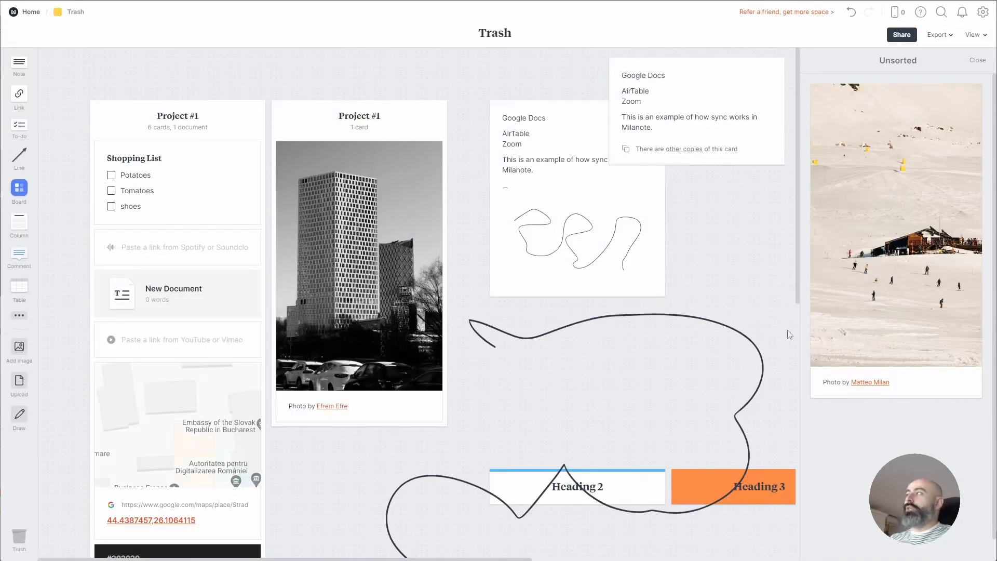
drag(720, 310, 679, 363)
key(Delete)
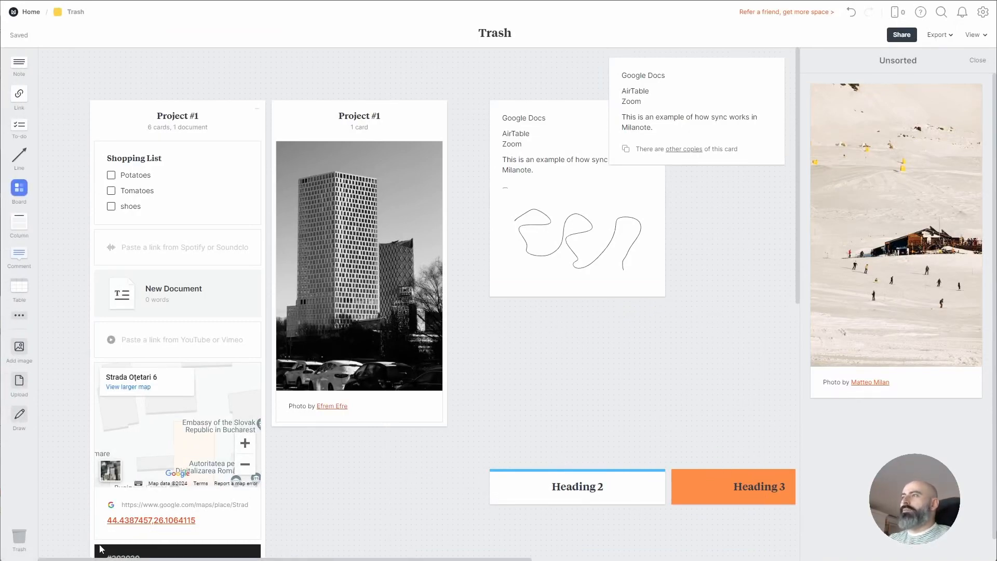
Review deleted items, move the Unsorted ski-slope photo beside the sketch card, and open From your phone
click(27, 544)
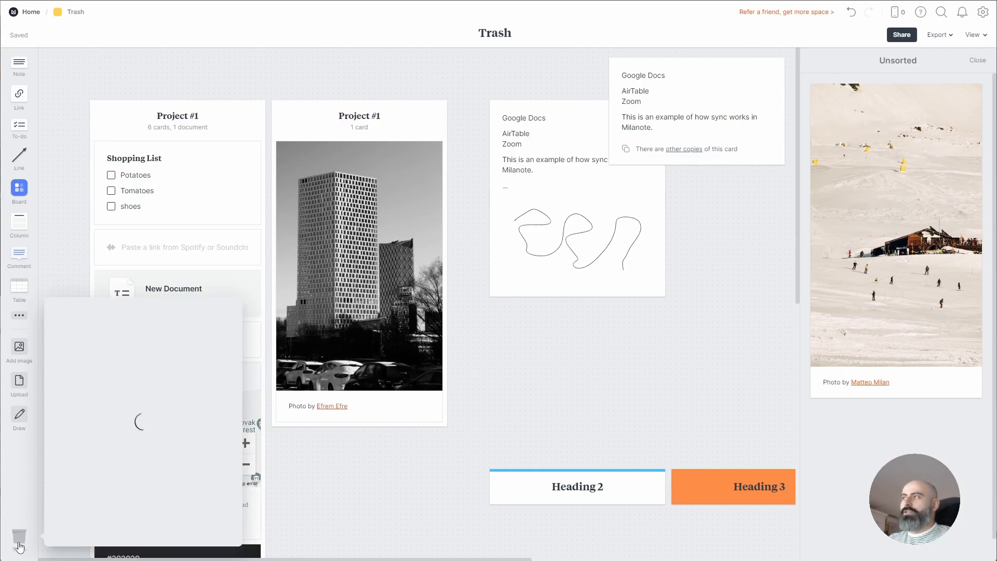
scroll(112, 468, down, 15)
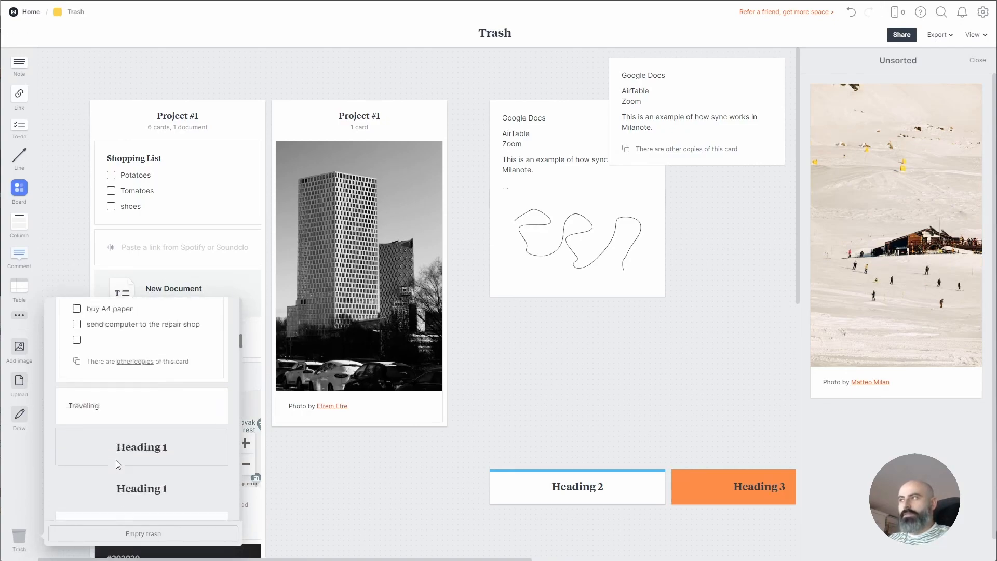
scroll(119, 464, down, 20)
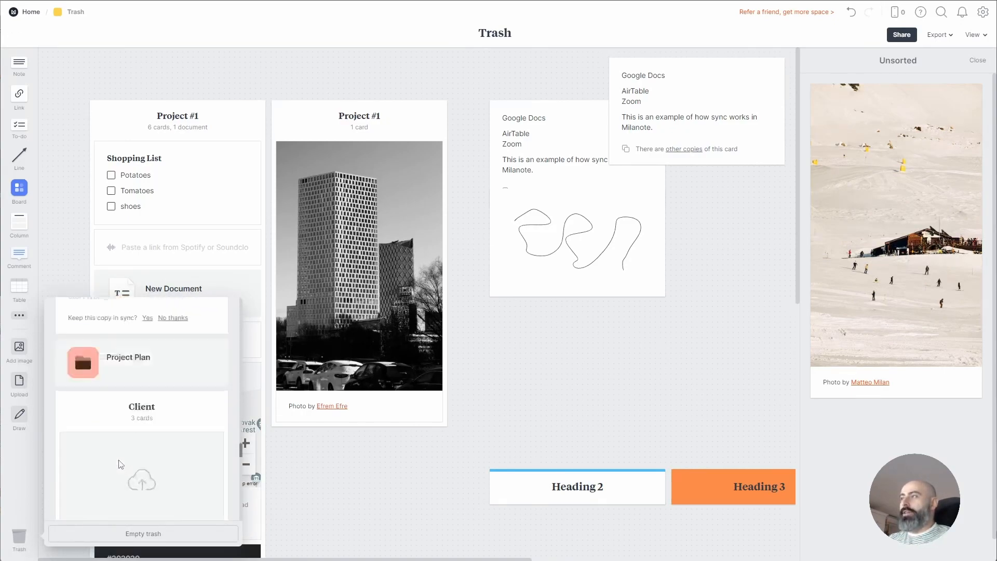
scroll(123, 461, down, 5)
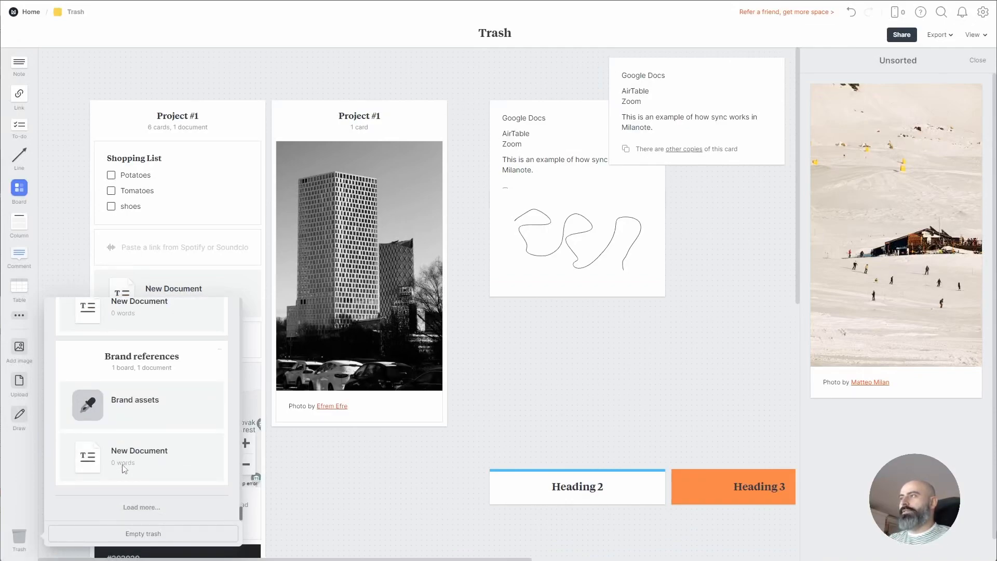
scroll(125, 469, up, 8)
scroll(124, 469, up, 10)
scroll(234, 391, up, 8)
click(647, 368)
mouse_move(891, 189)
mouse_down()
mouse_move(751, 251)
mouse_move(609, 287)
mouse_move(896, 241)
mouse_move(639, 296)
mouse_move(666, 319)
mouse_move(752, 335)
mouse_move(772, 307)
mouse_move(768, 289)
mouse_up()
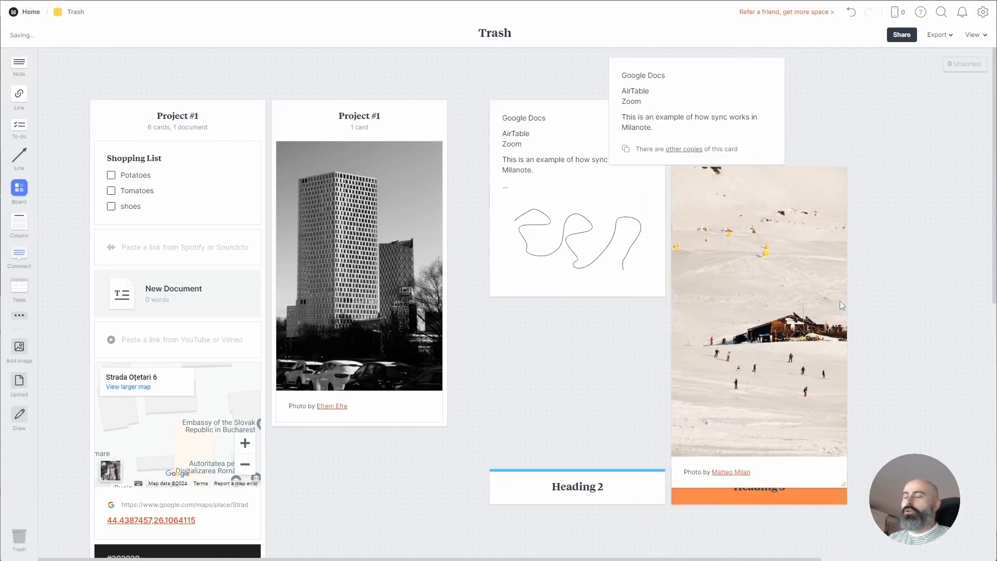
click(895, 20)
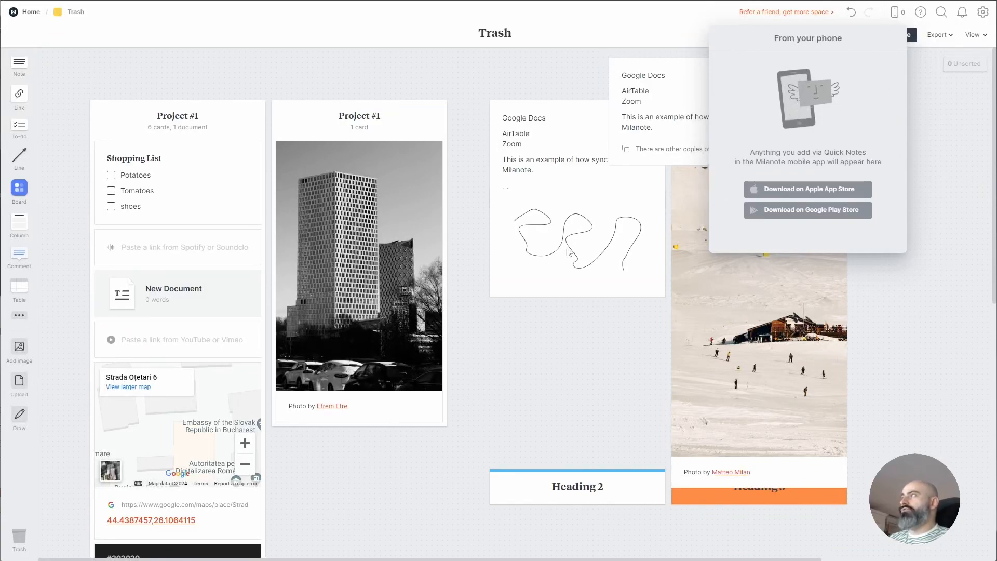
Close the From your phone panel and inspect the table and Heading 2 cards without changing them
click(522, 335)
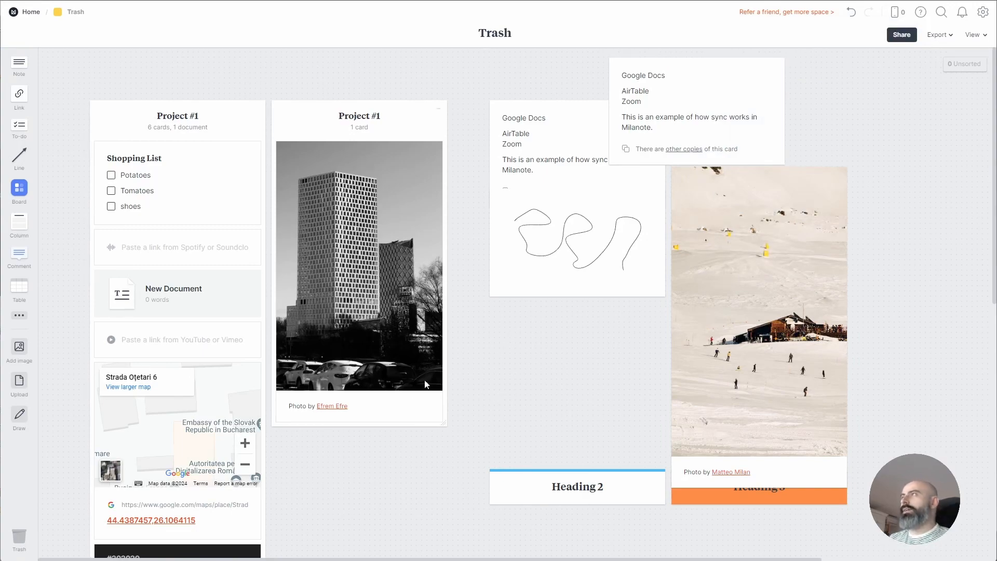
scroll(481, 363, down, 5)
scroll(491, 366, up, 5)
scroll(493, 368, down, 9)
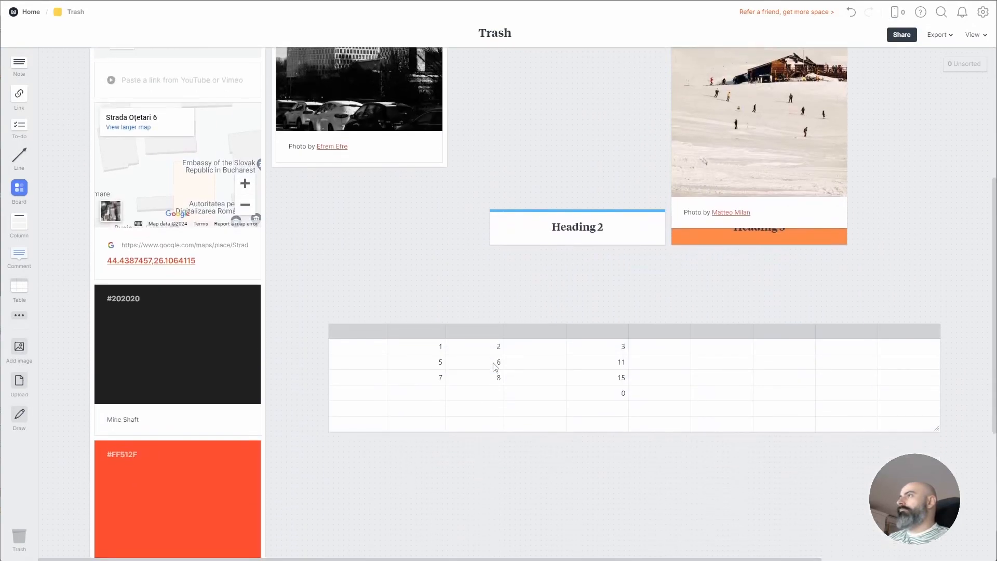
scroll(503, 365, up, 3)
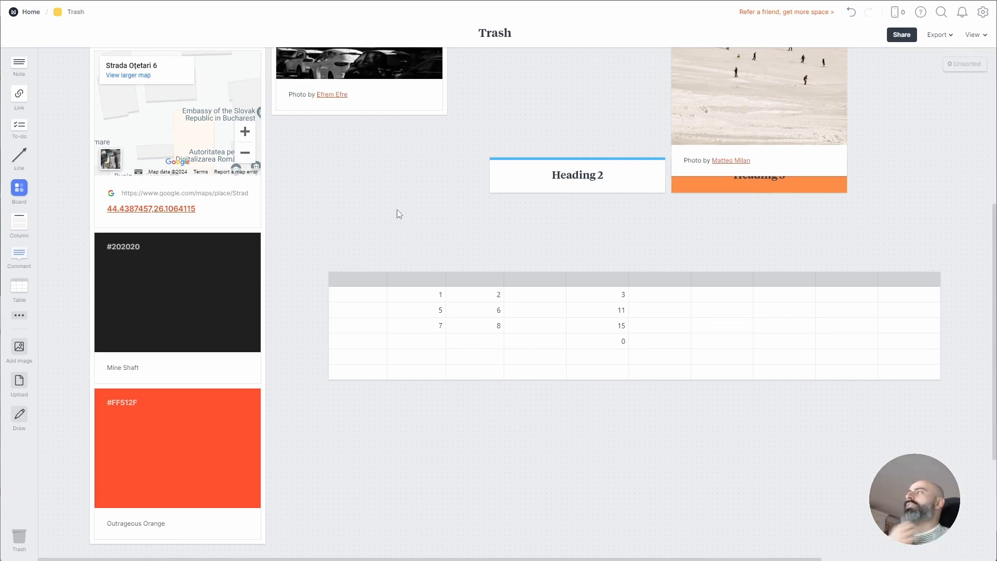
click(432, 292)
click(550, 176)
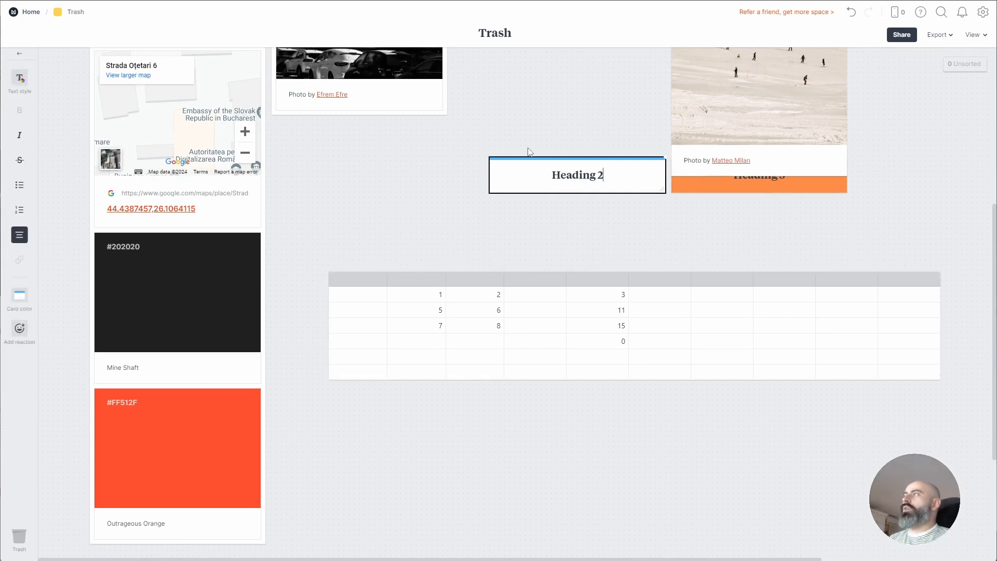
scroll(526, 155, up, 4)
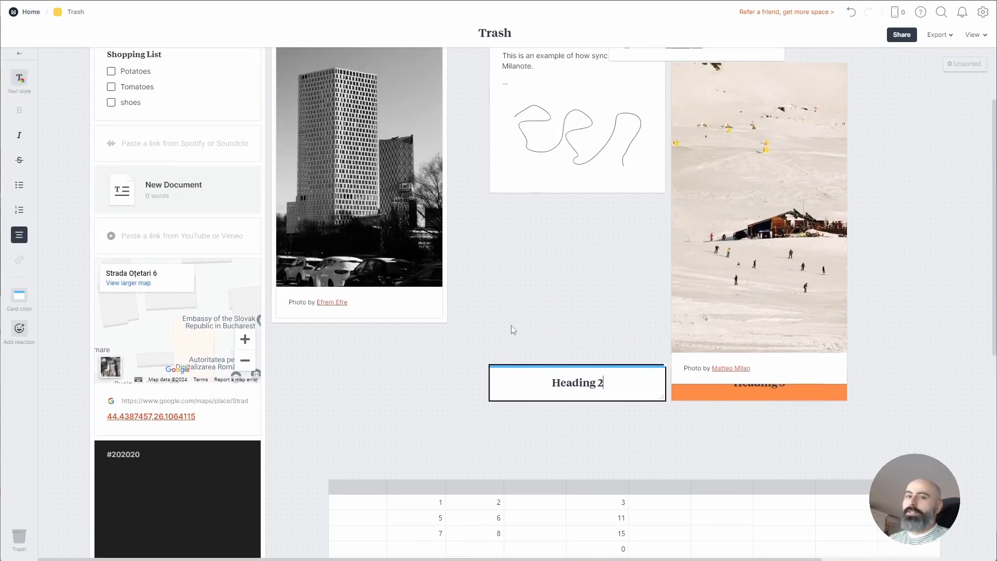
click(511, 328)
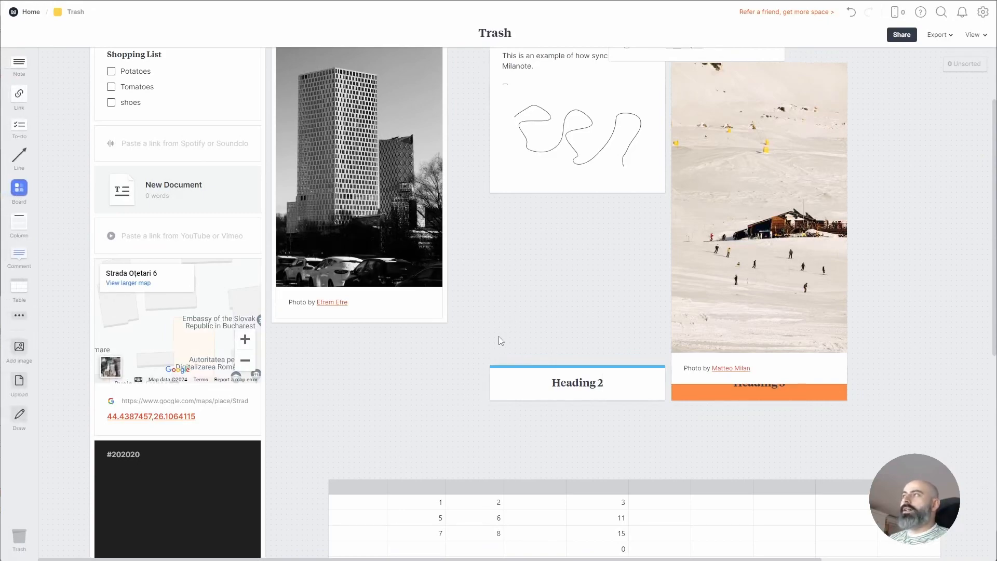
scroll(494, 348, up, 2)
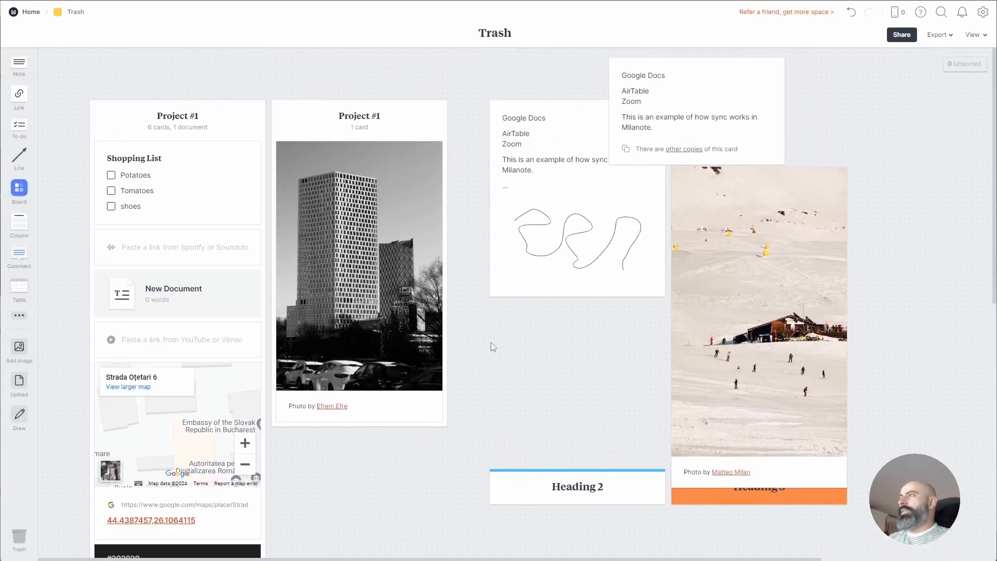